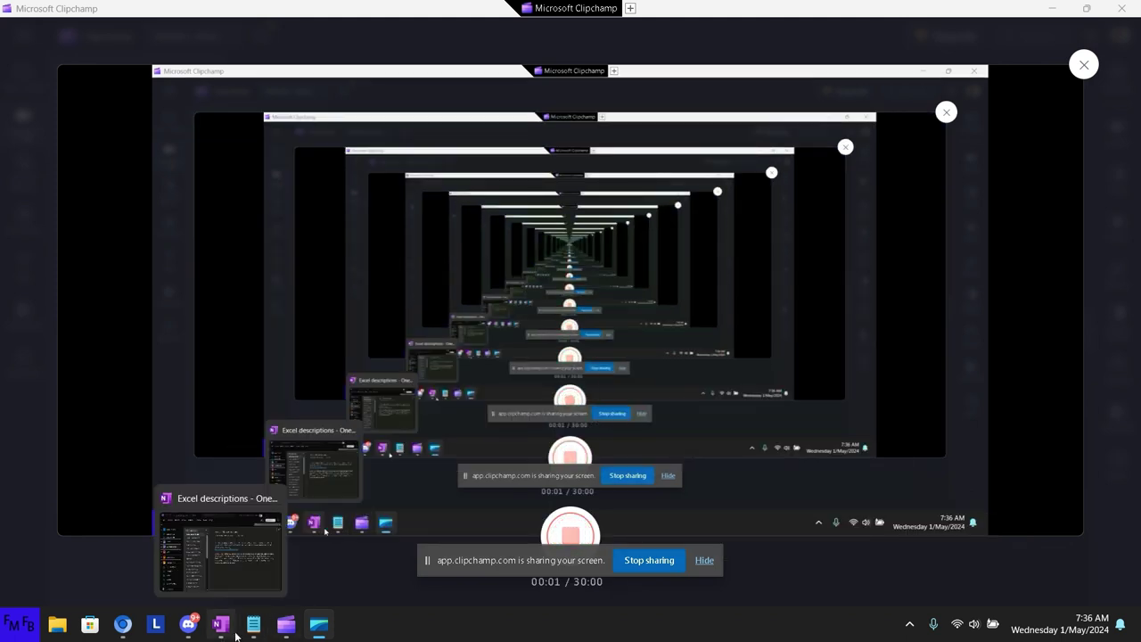
In Notepad, type the bilingual English/Spanish intro about dependent dropdown lists in XLSForm for Commcare, then start a new paragraph.
mouse_move(255, 627)
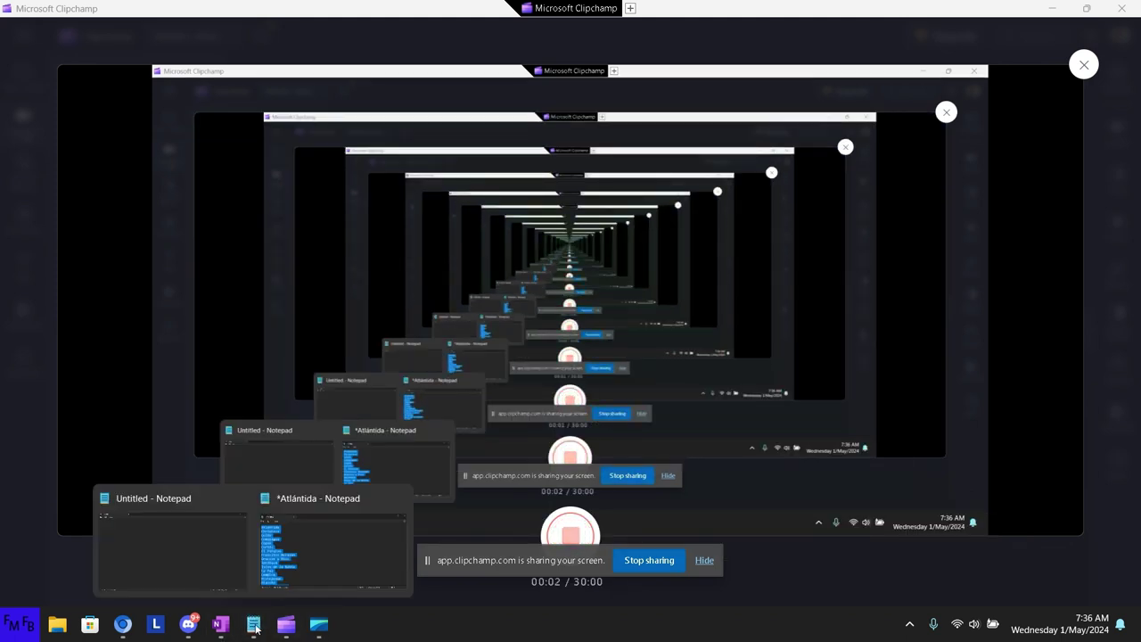
left_click(237, 562)
type("I")
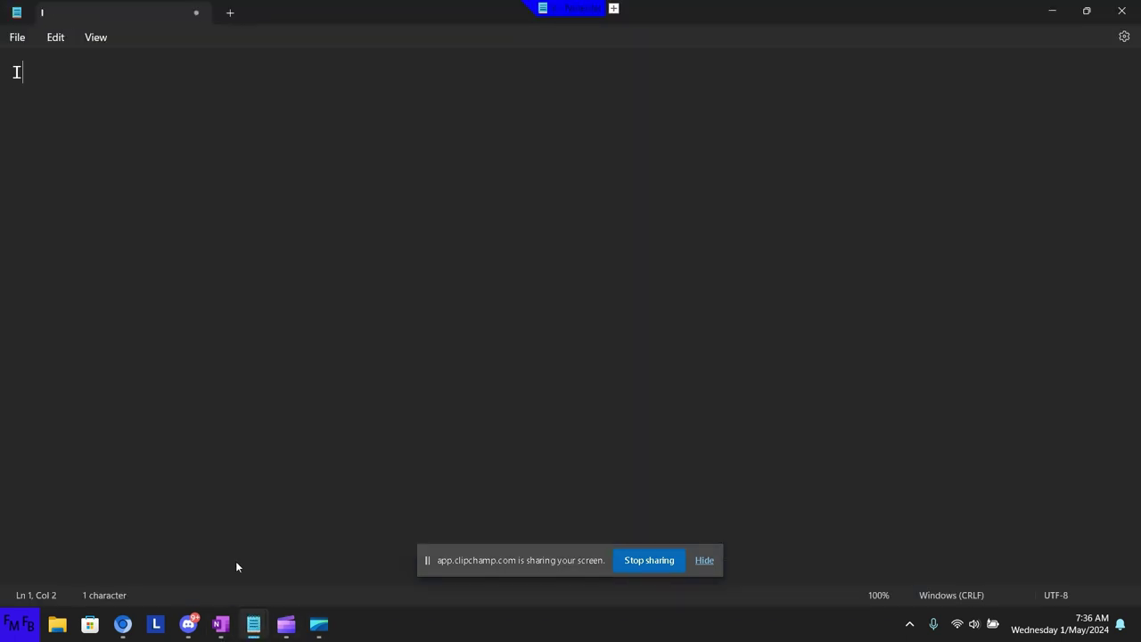
type("n this video")
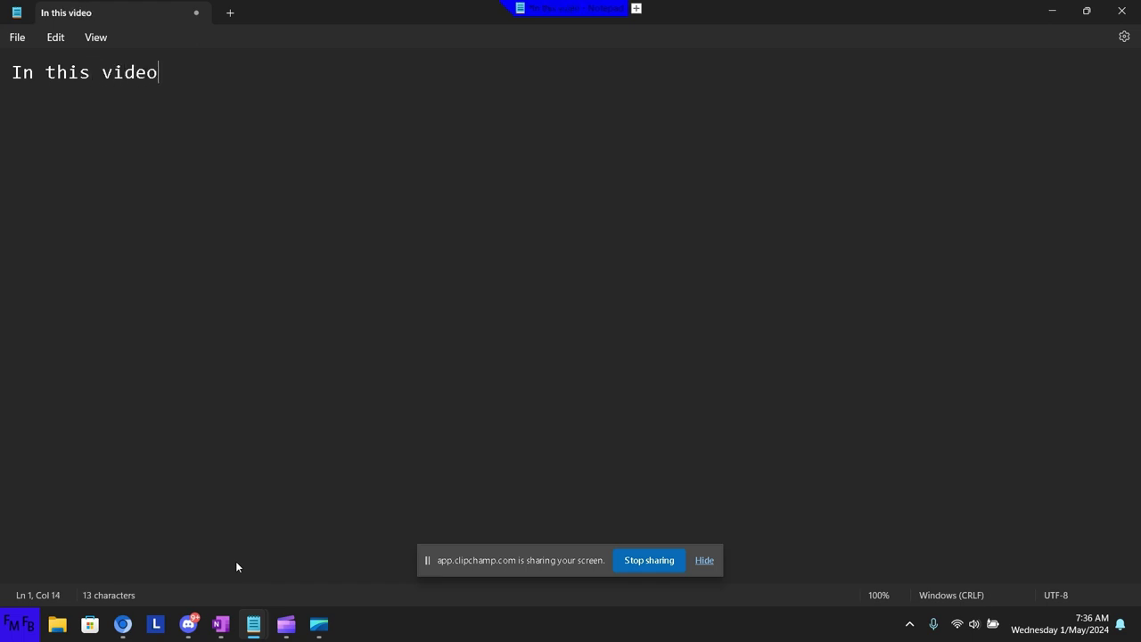
type(", I will ")
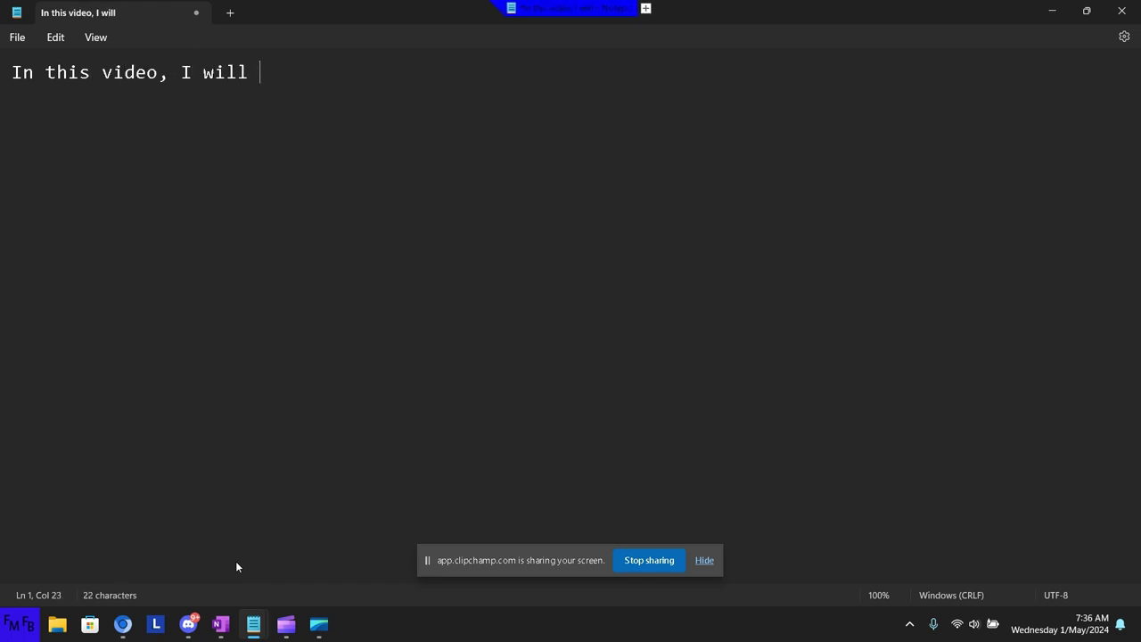
type("show you h")
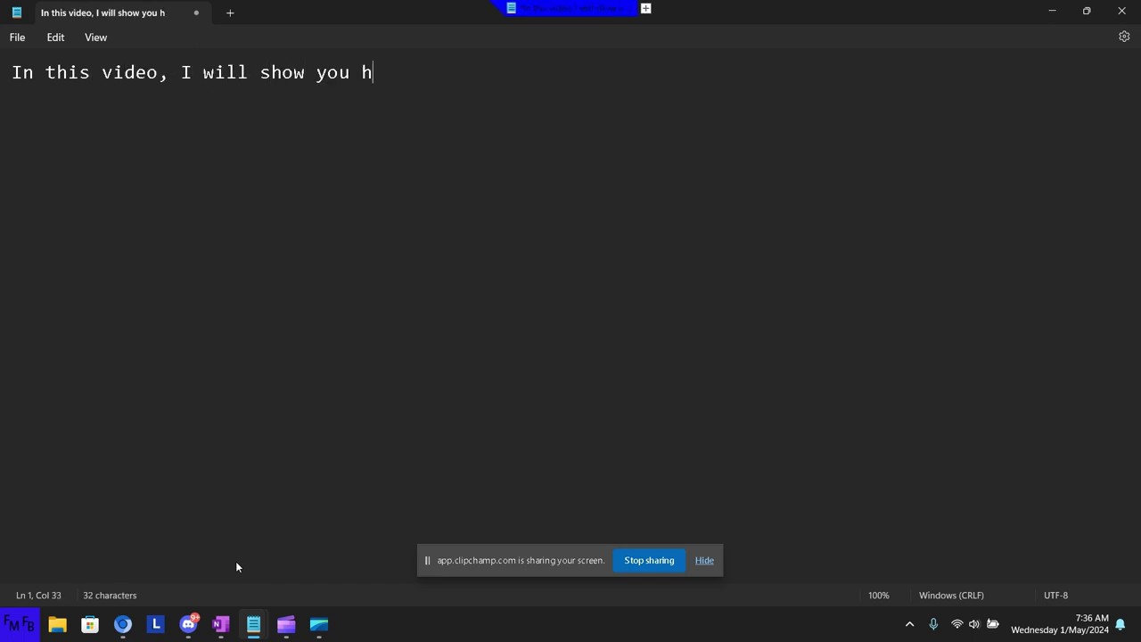
type("ow to ")
type("create depe")
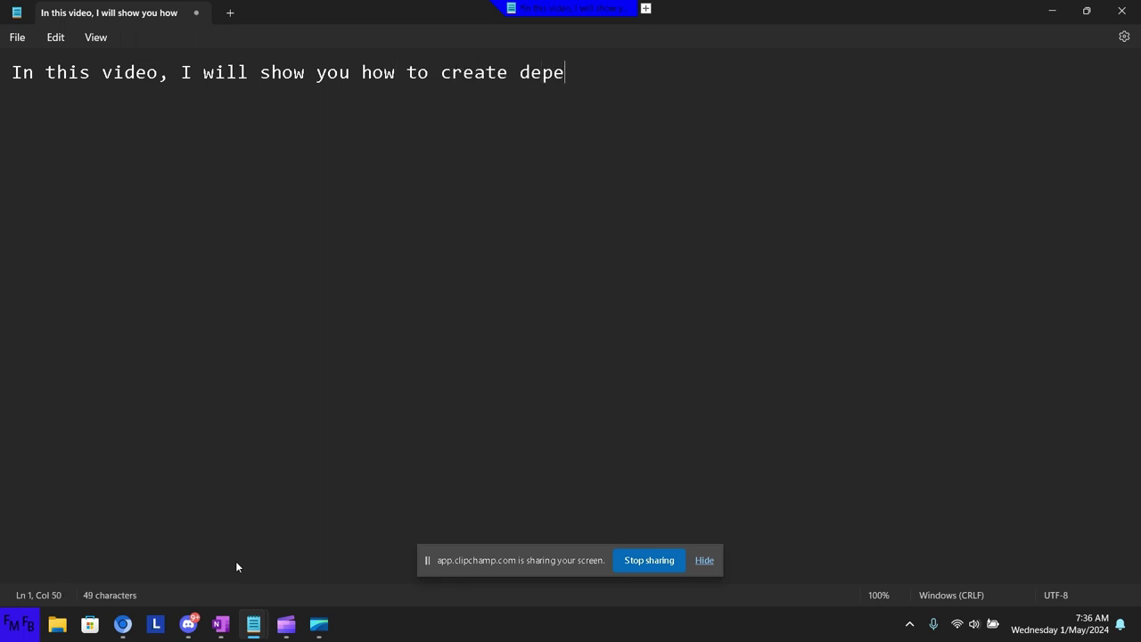
type("ndent d")
type("ropdown lis")
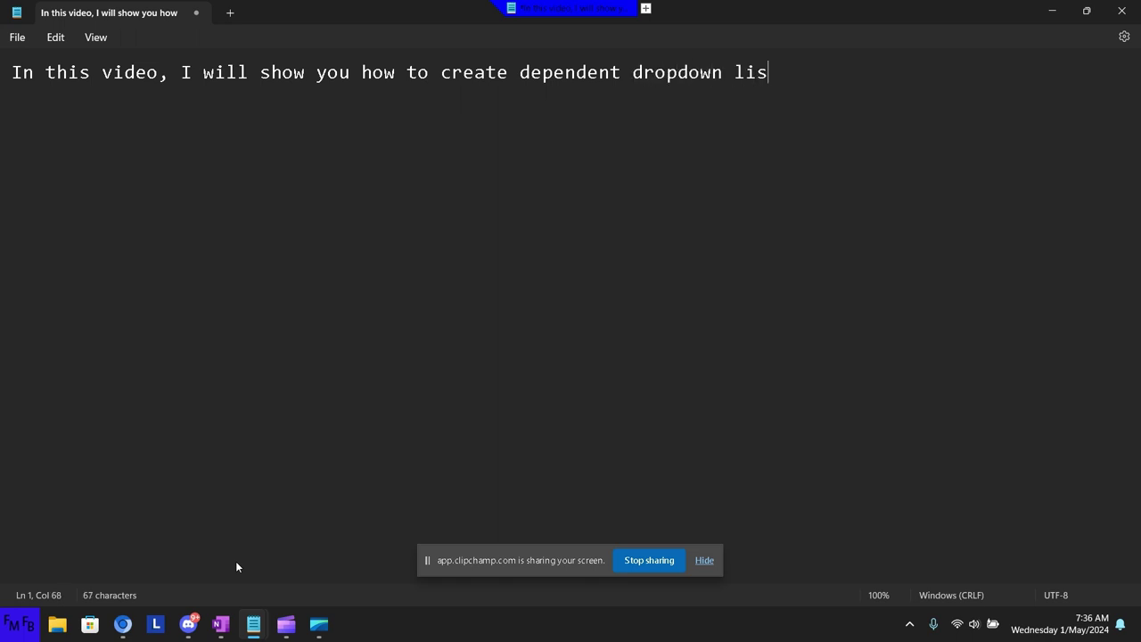
type("ts in X")
type("LSF")
type("orm,")
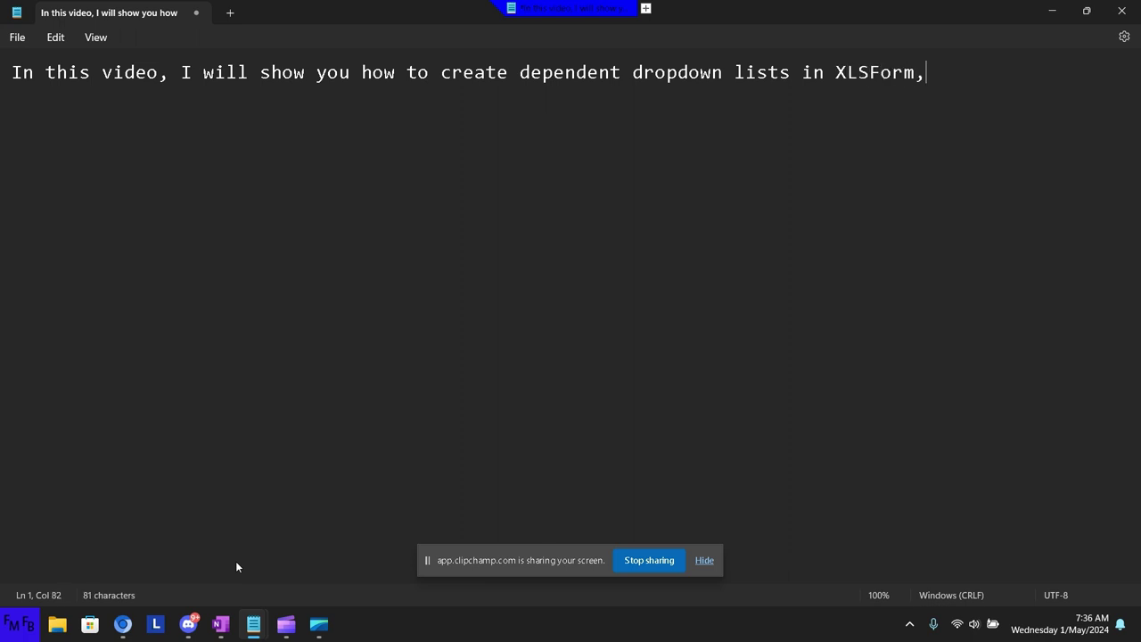
type(" which ca")
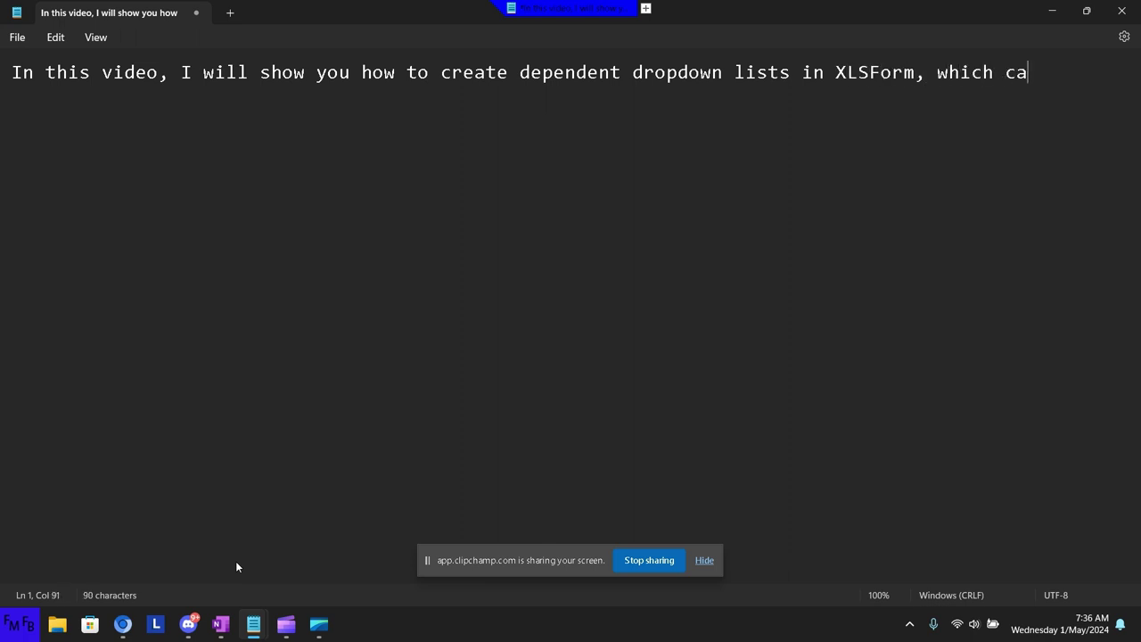
type("n also be u")
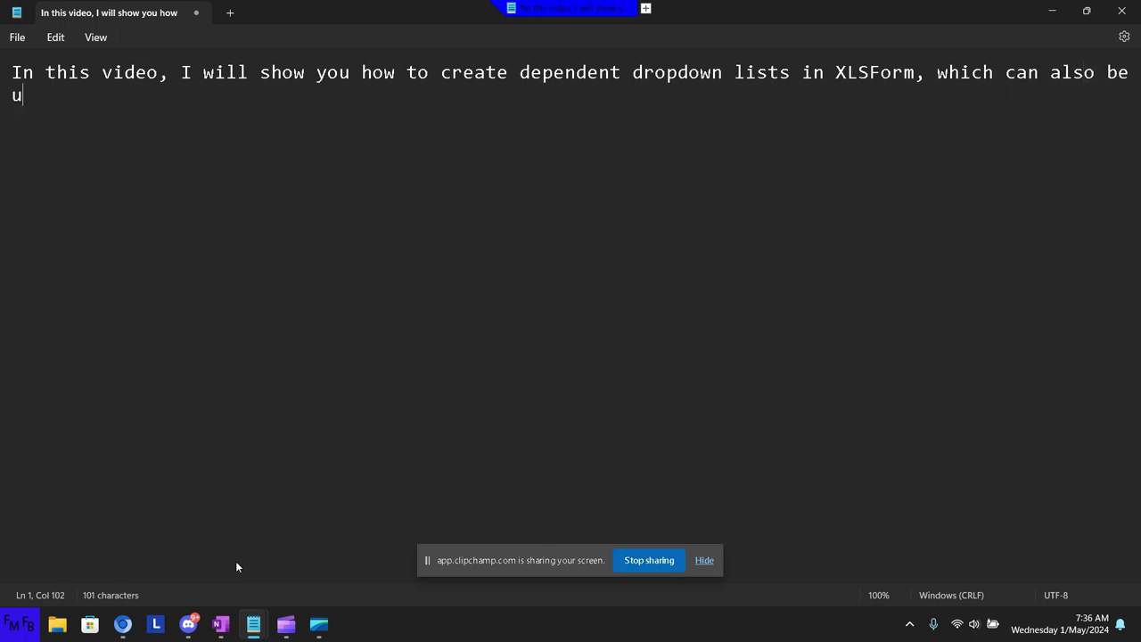
type("sed in C")
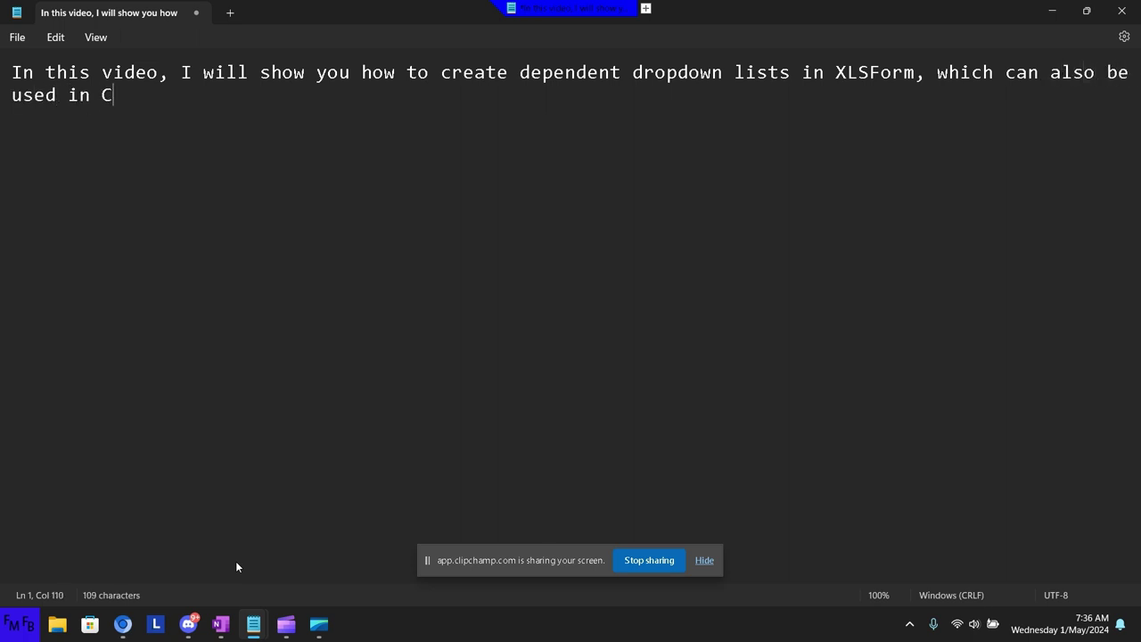
type("ommcare.")
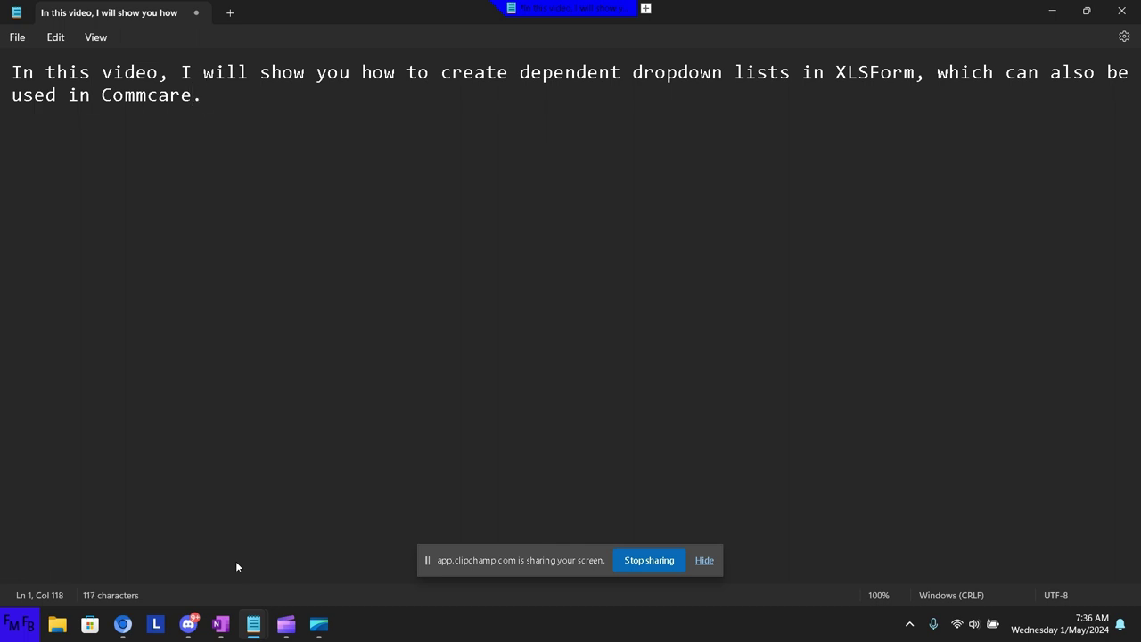
type("/En est")
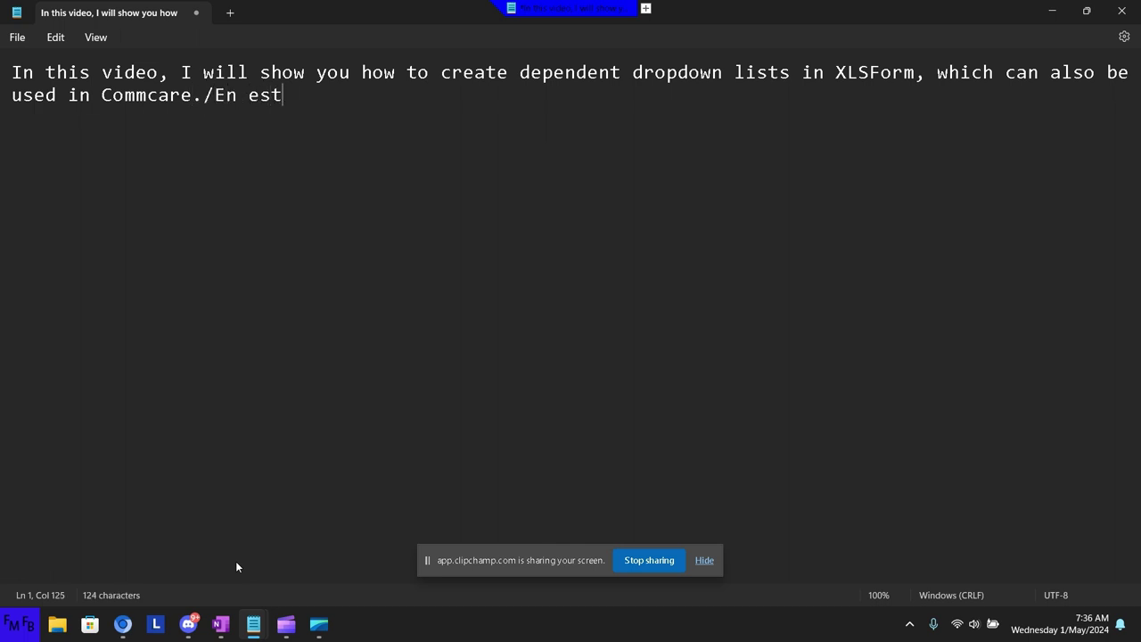
type("e video, ")
type("yo les mostra")
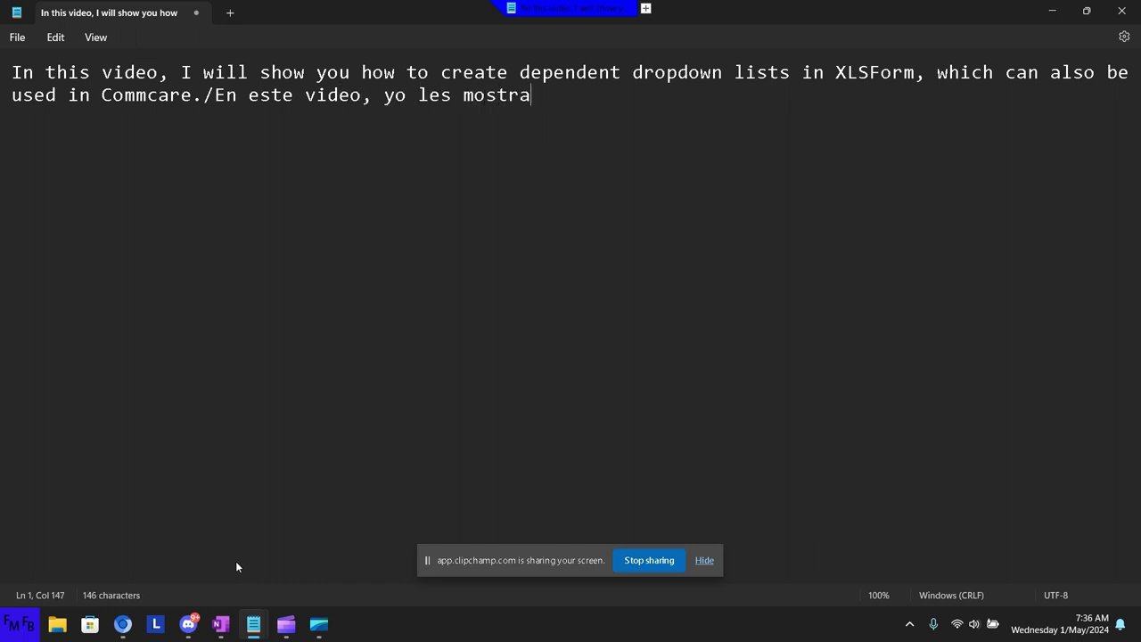
type("ré ")
type("como crear ")
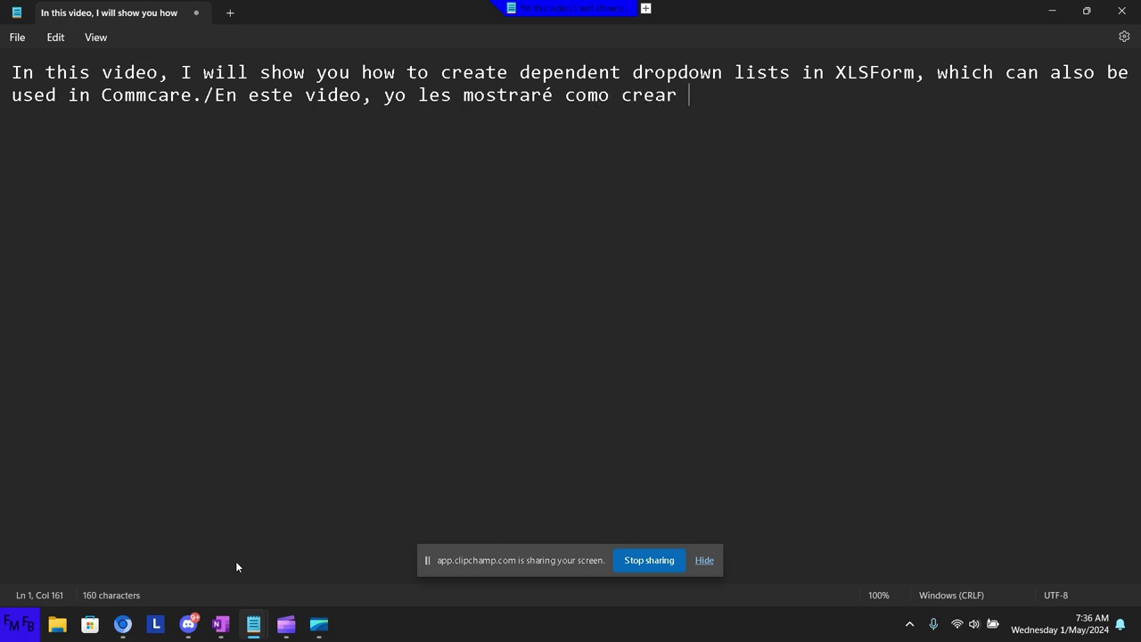
type("listas depen")
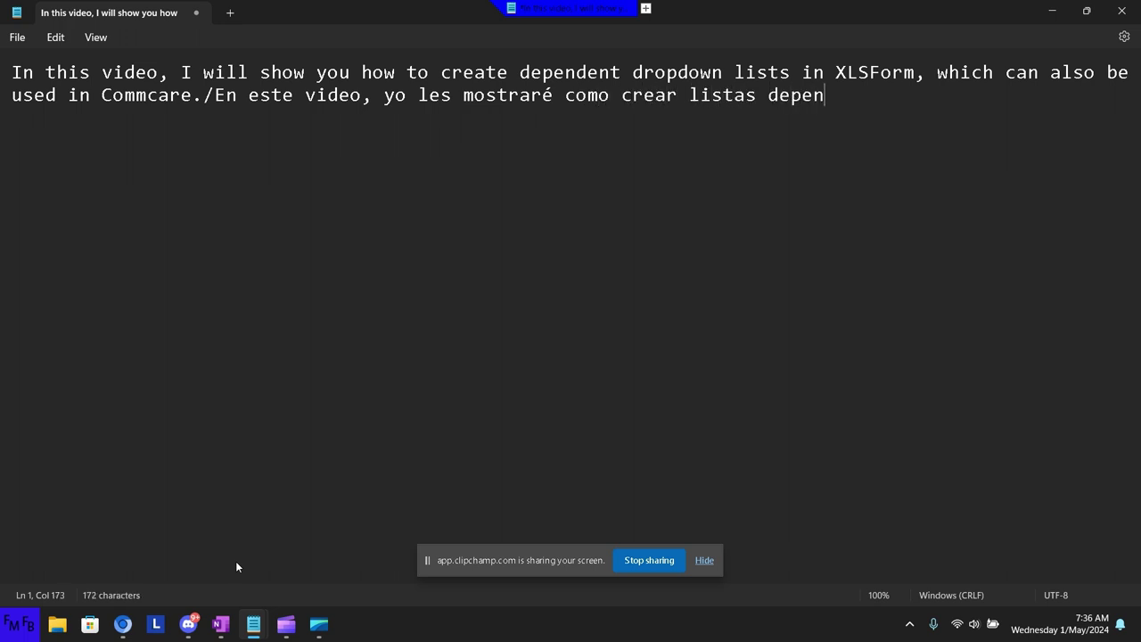
type("dientes en")
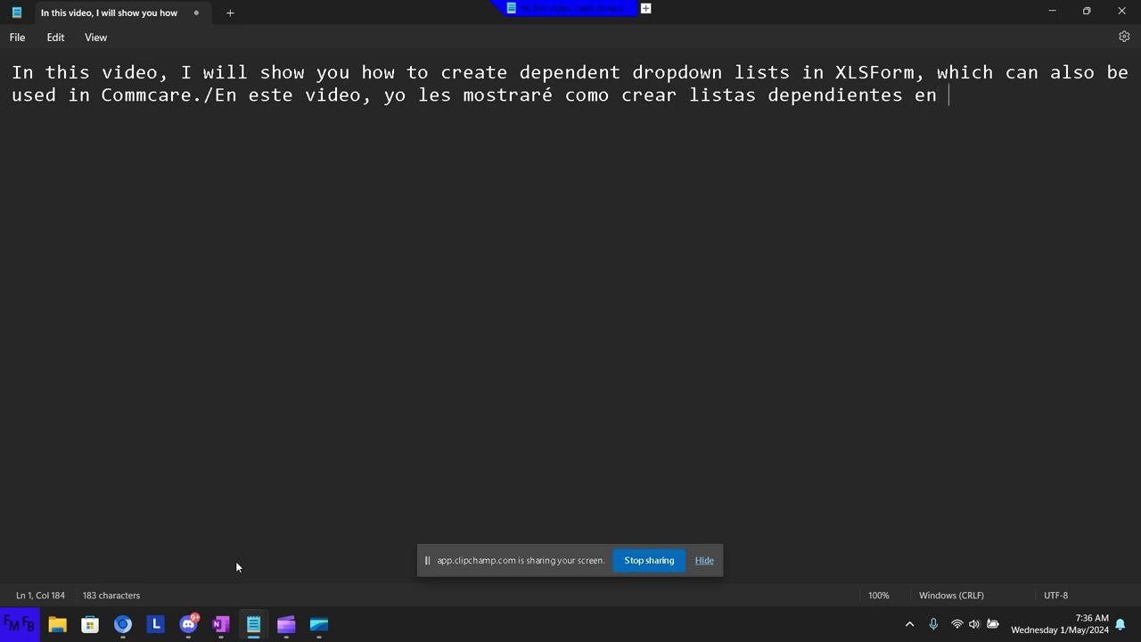
type(" XLSForm")
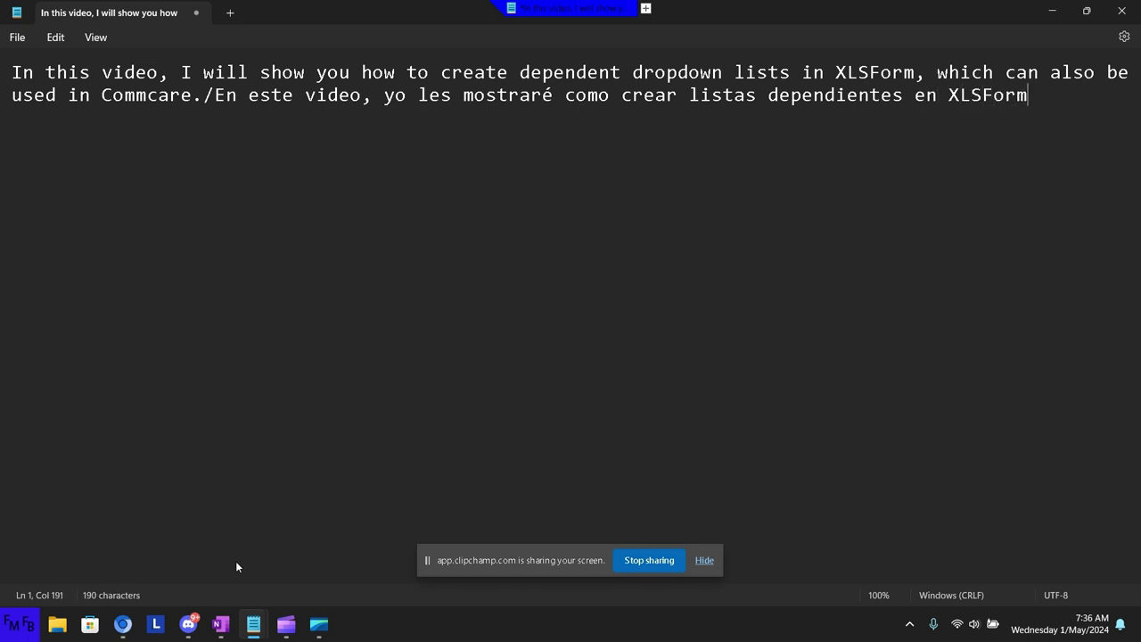
type(", que tam")
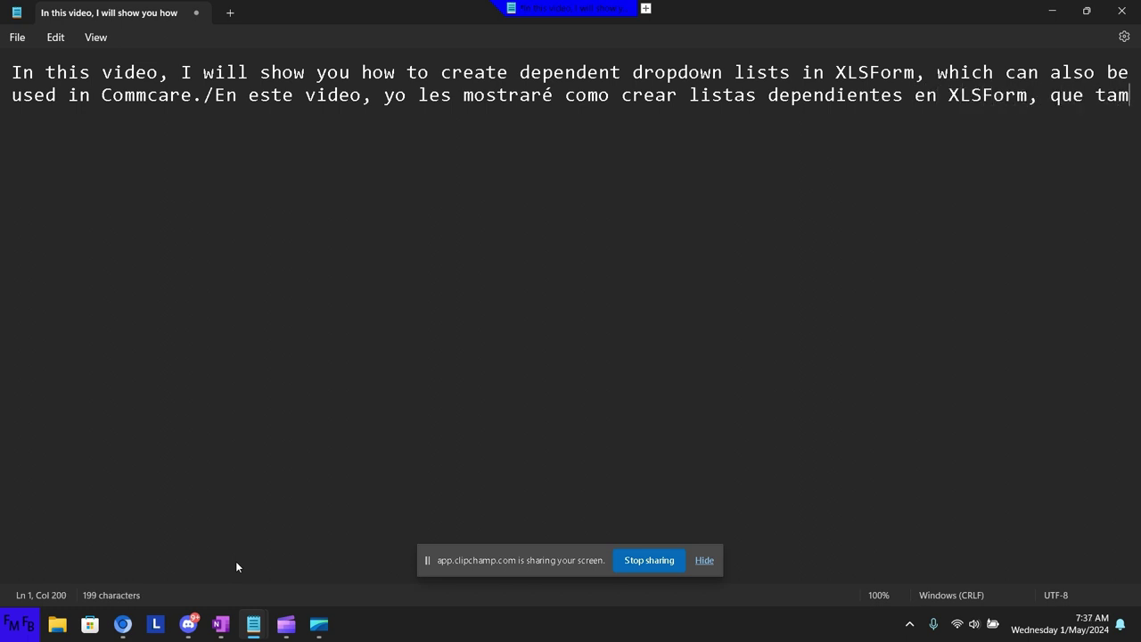
type("bien se pue")
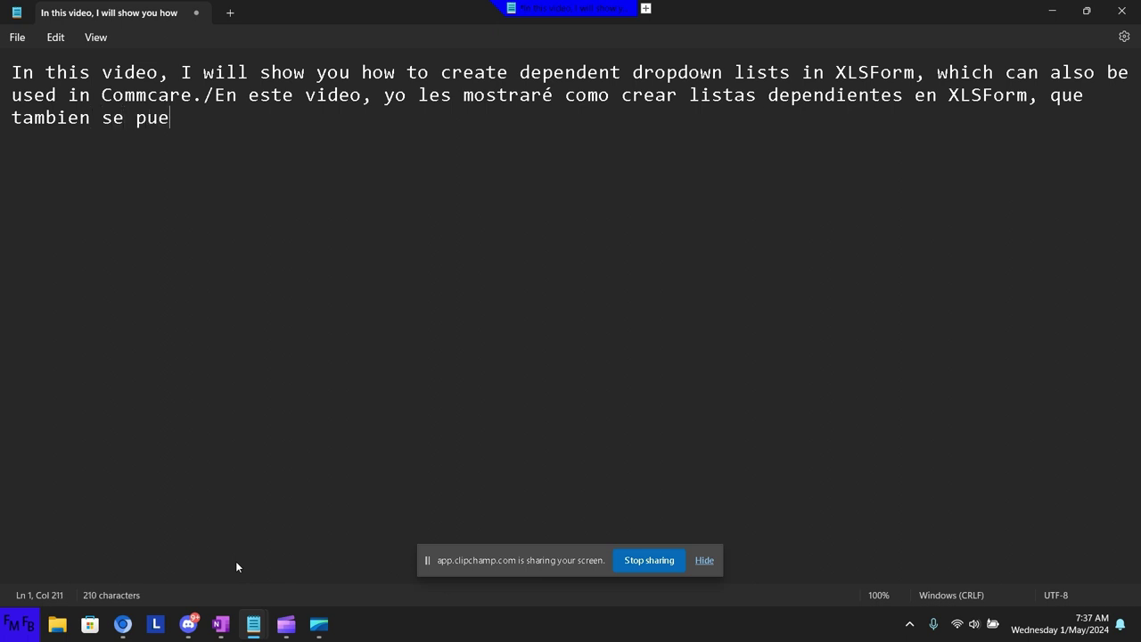
type("de usar en")
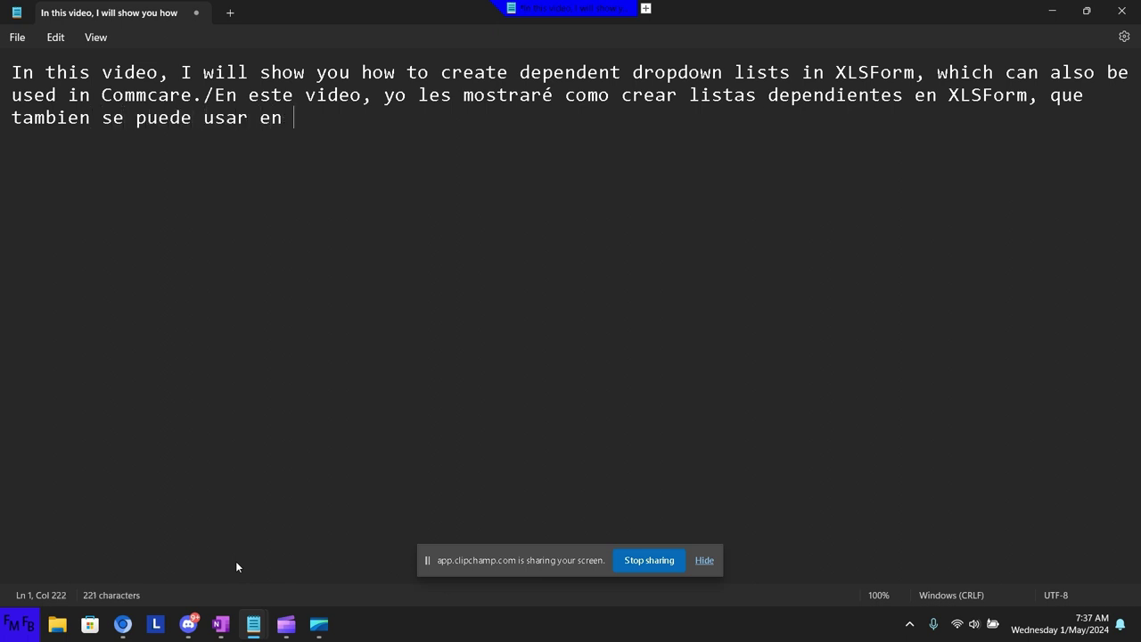
type(" Commcare.")
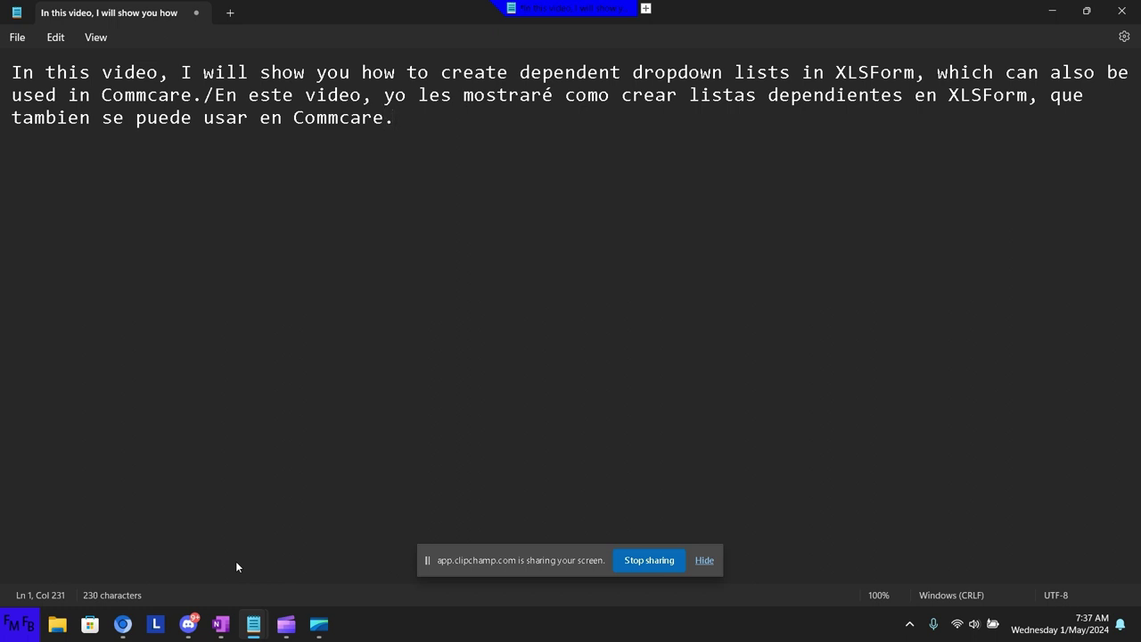
key("Return")
key("Return")
Type the line about downloading the XLSForm template, correcting the Spanish to 'descargar la plantilla de XLSForm'.
type("he first")
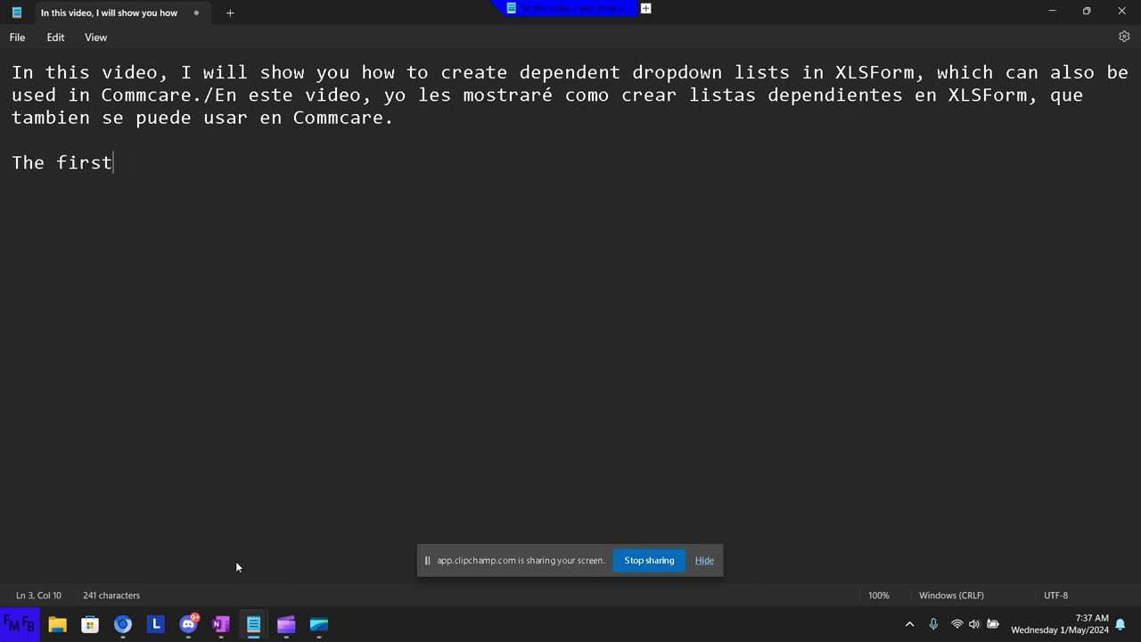
type(" thing you ")
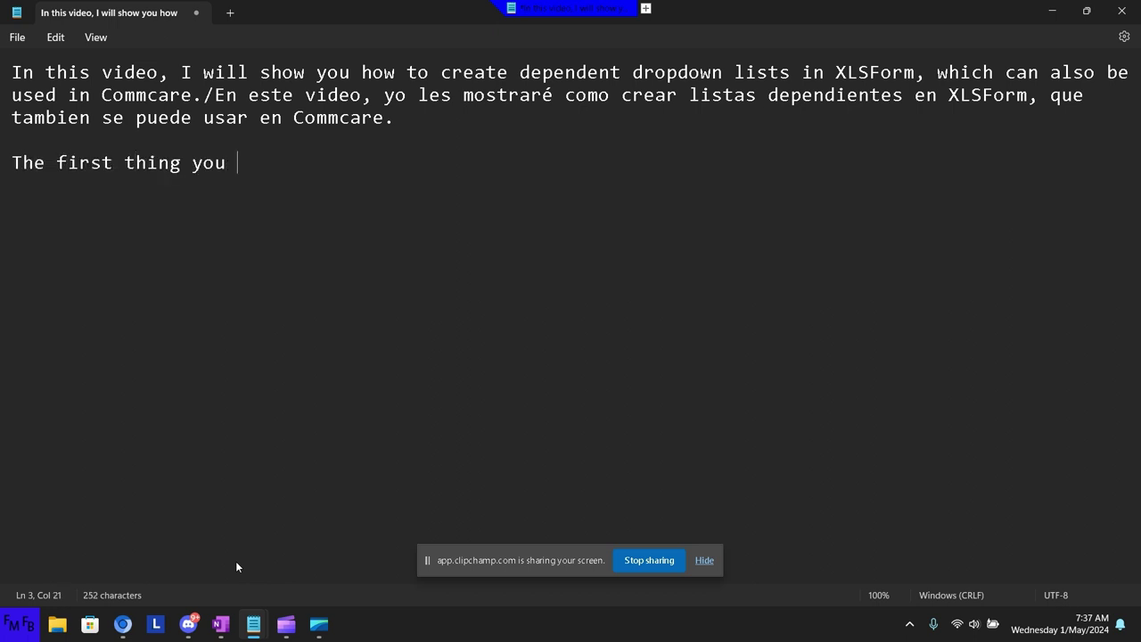
type("need to do ")
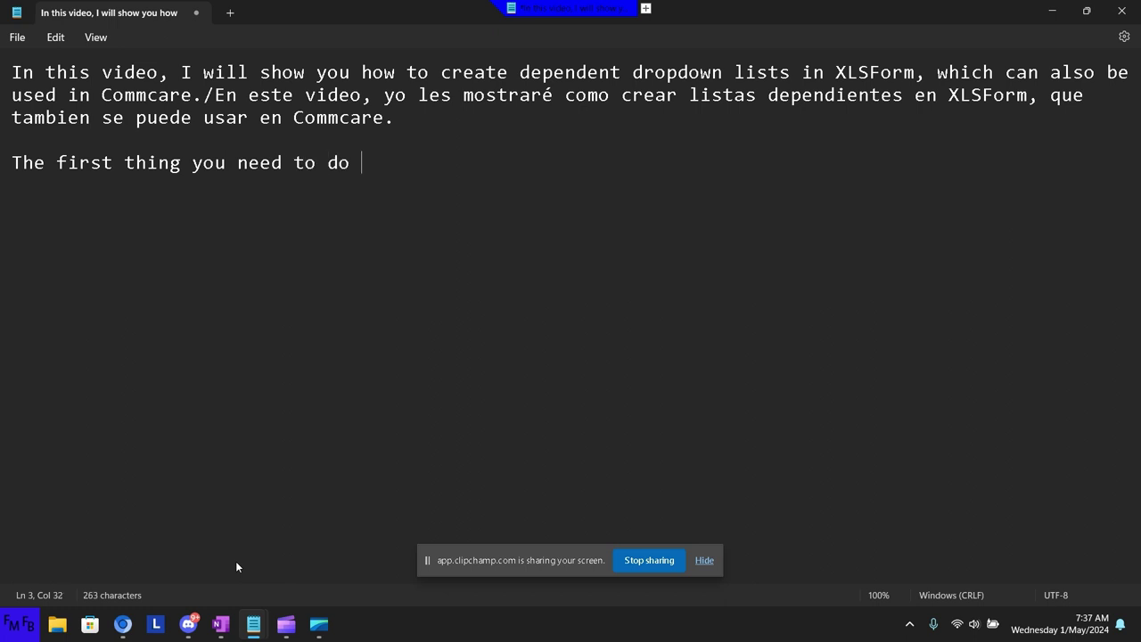
type("is download")
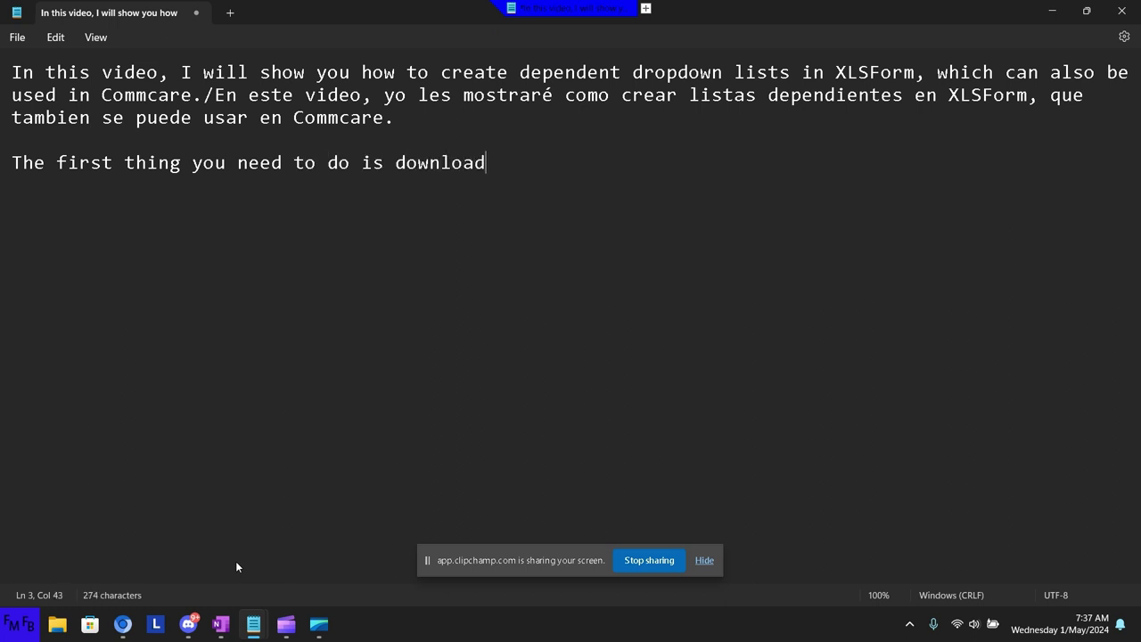
type(" the XLSF")
type("orm temp")
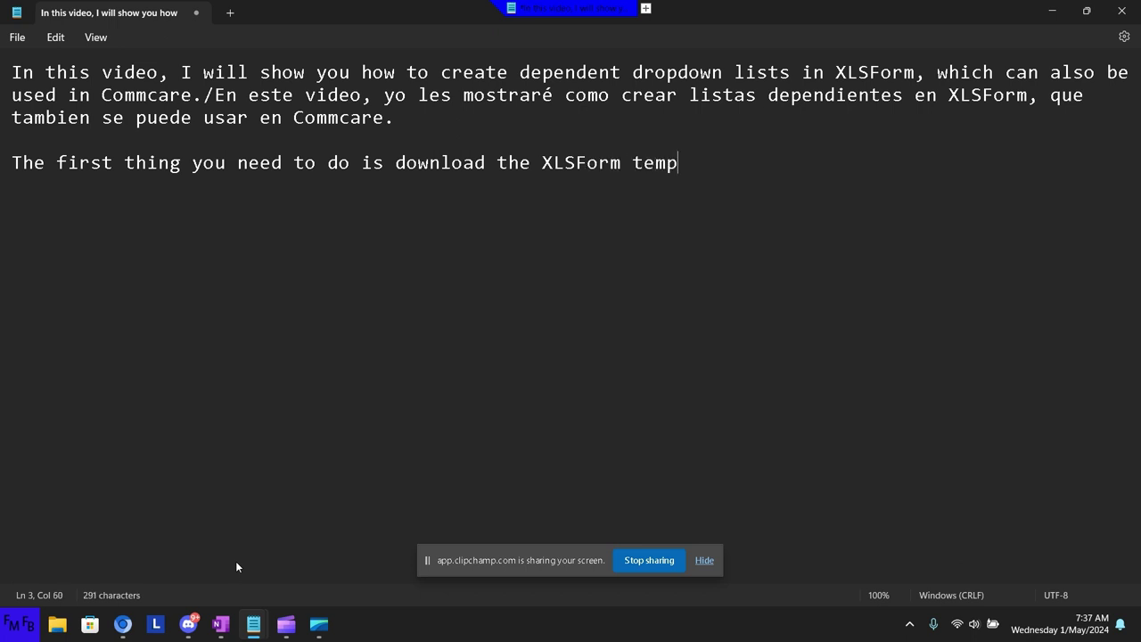
type("late./")
type("La primer")
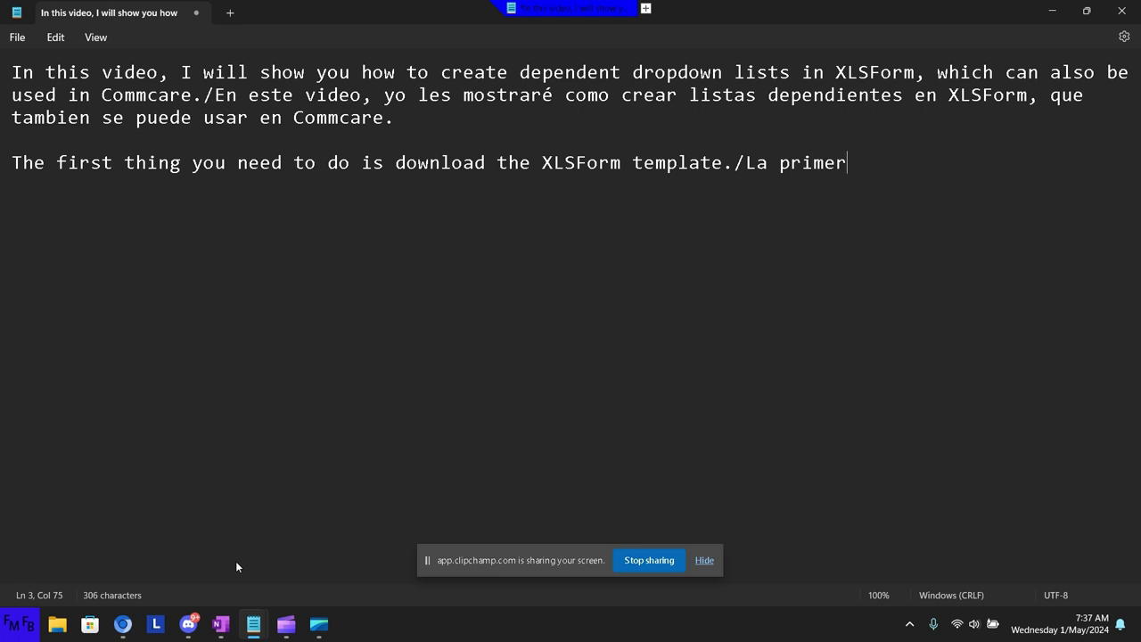
type("a cosa que d")
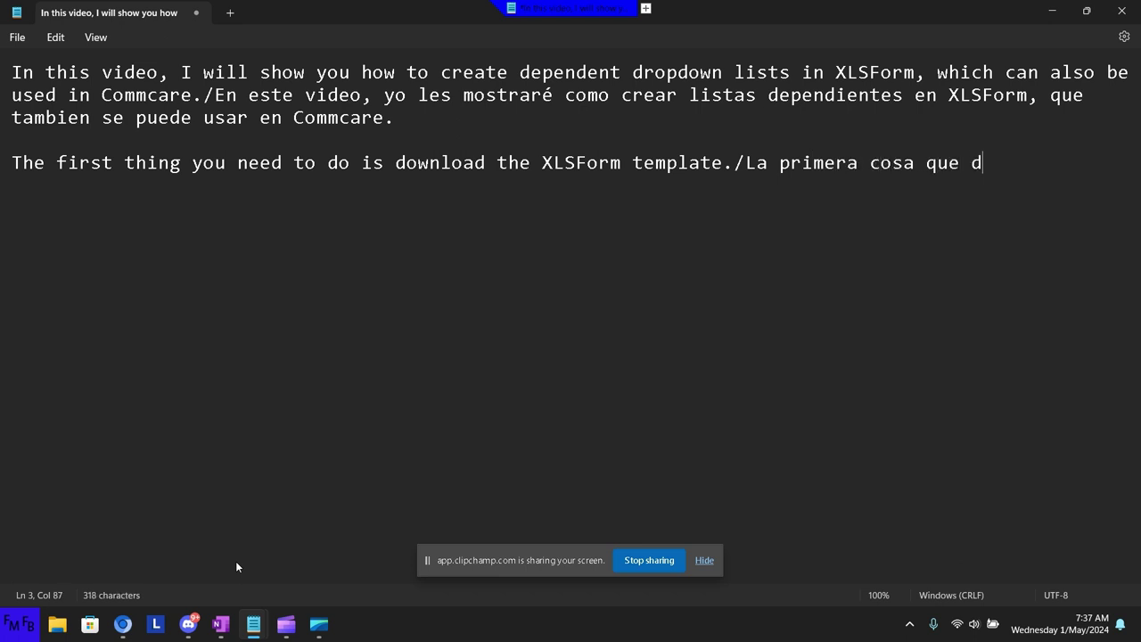
type("eben ")
type("hacer e")
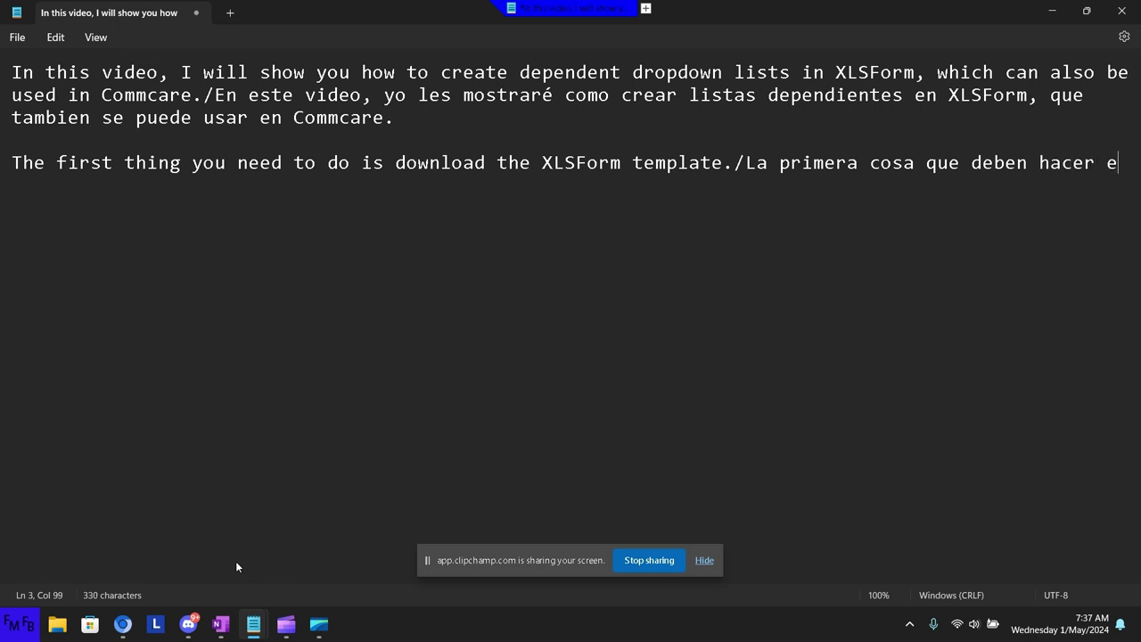
type("s desca")
type("rgar el X")
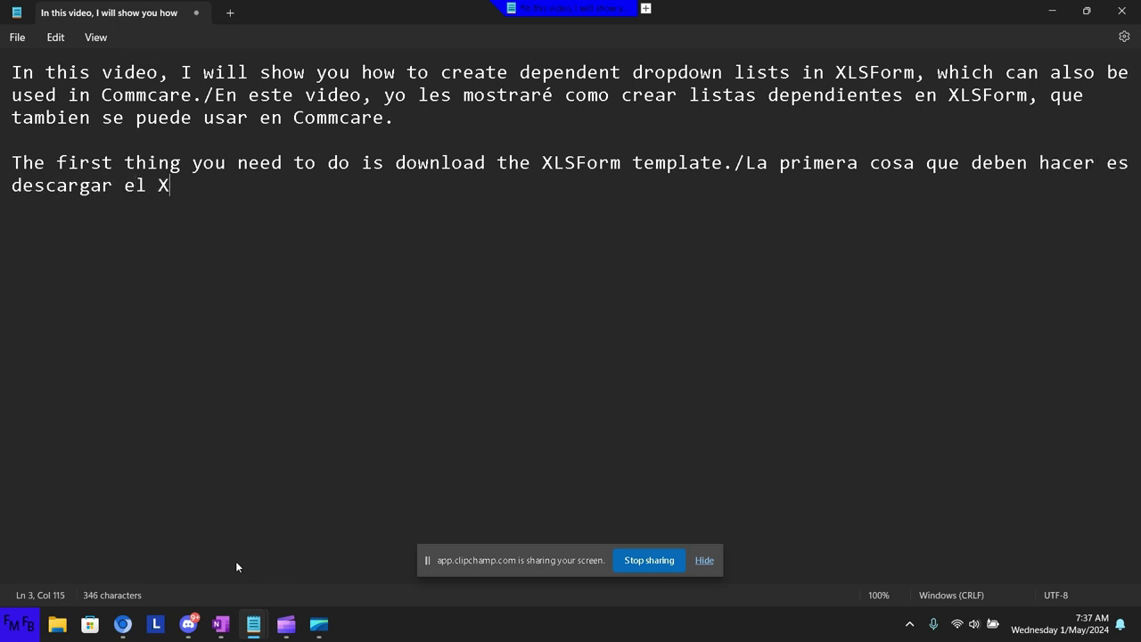
type("LSForm te")
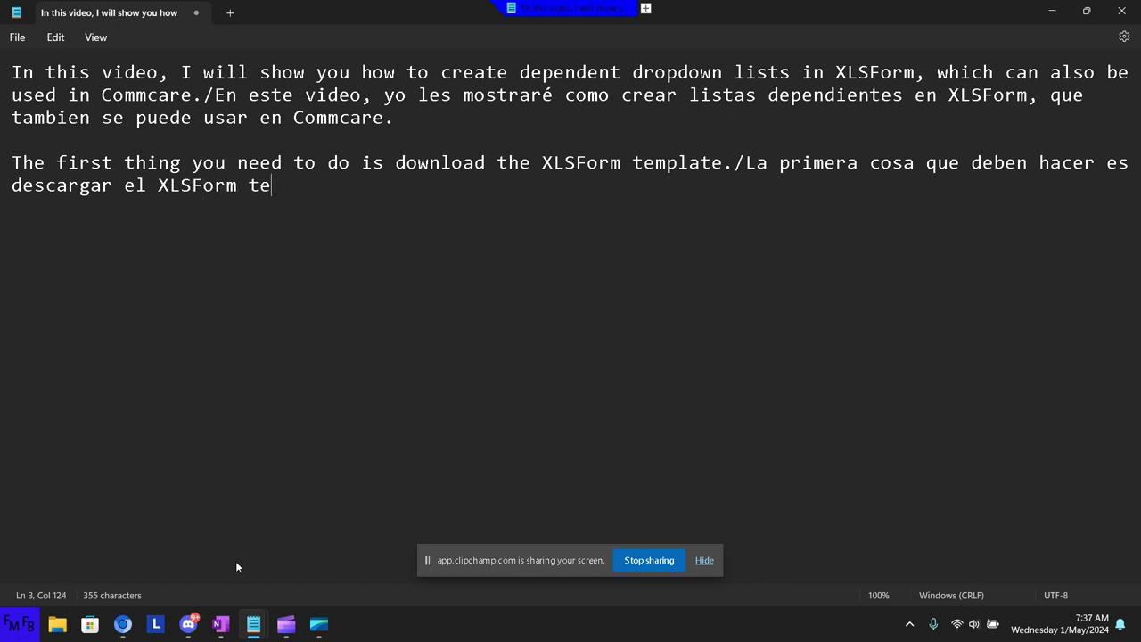
type("mplate")
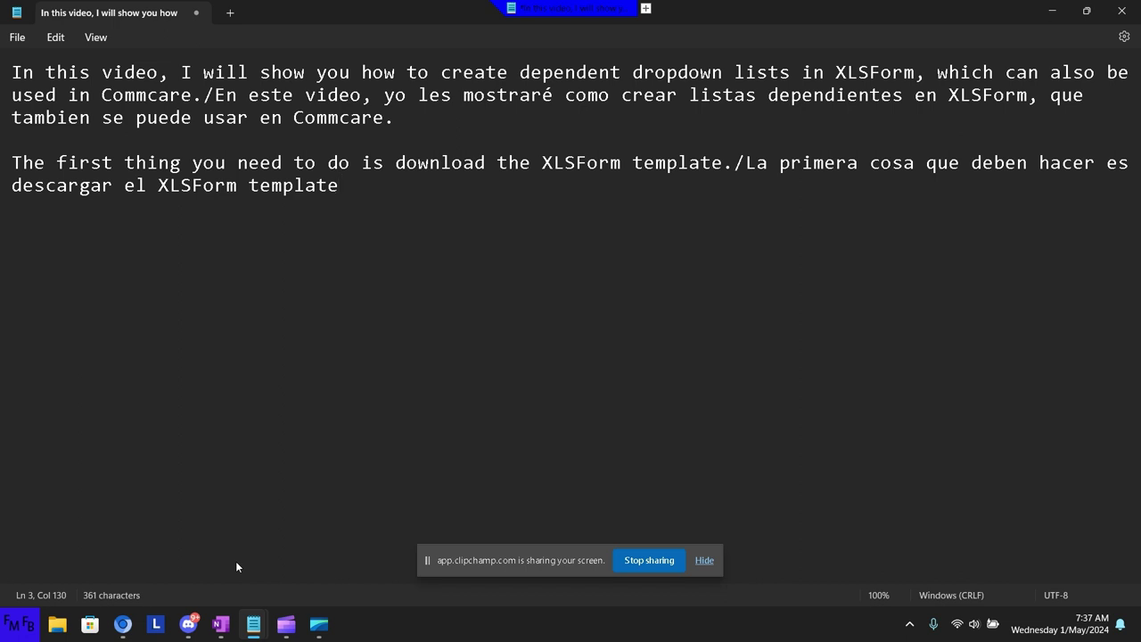
key("ctrl+shift+Left")
key("shift+Left")
key("BackSpace")
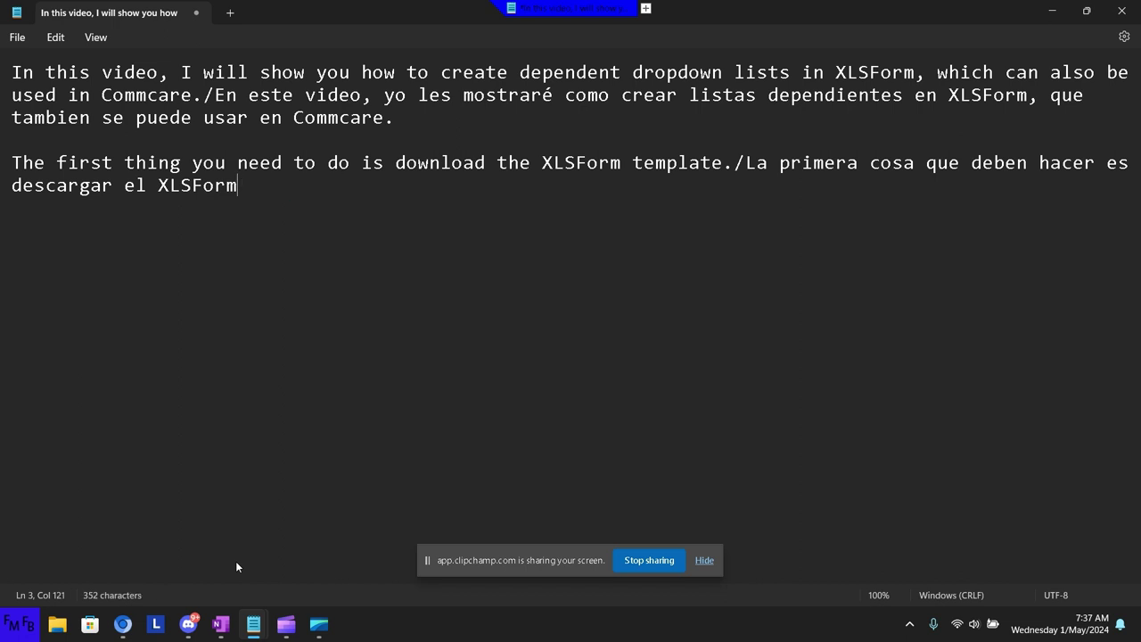
key("ctrl+Left")
key("ctrl+Left")
key("BackSpace")
key("BackSpace")
type("la plan")
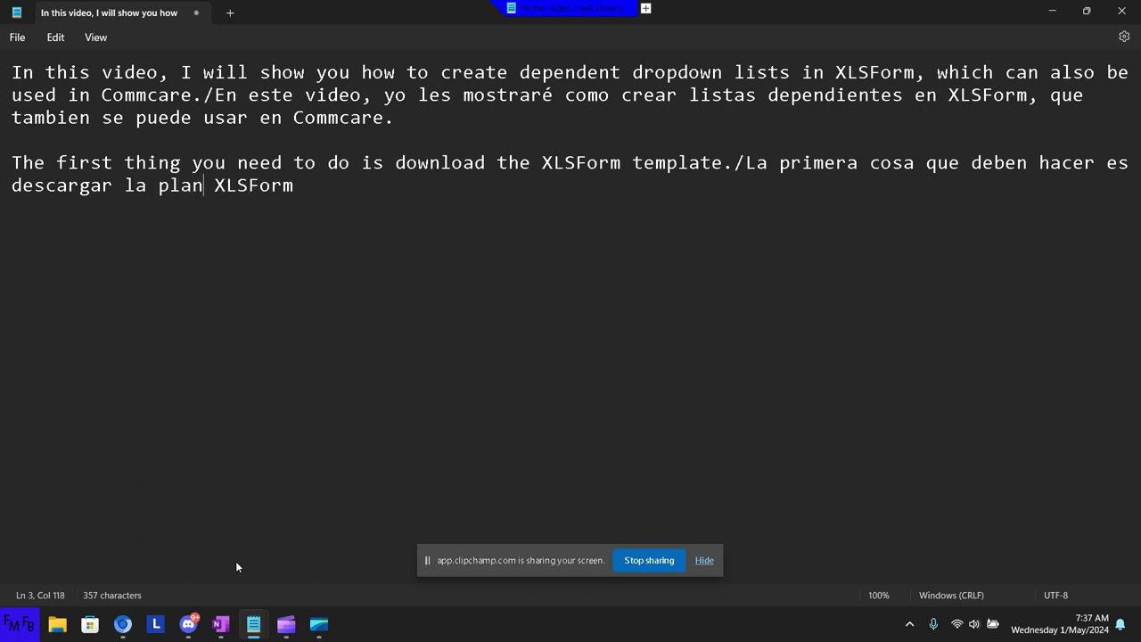
type("tilla de")
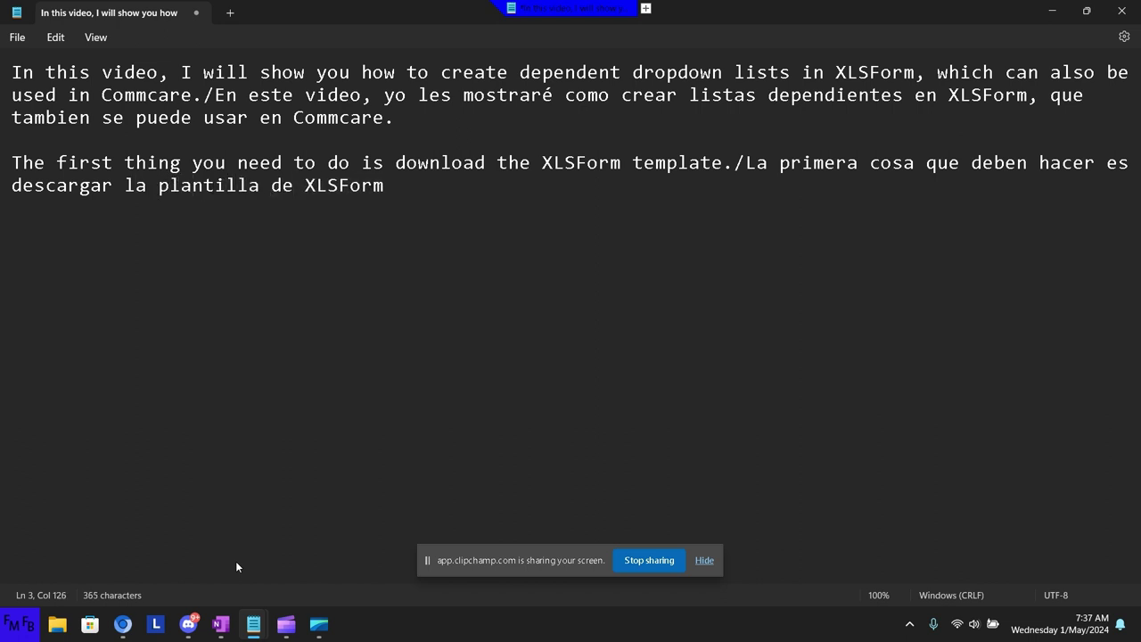
key("End")
Clear all the script text from Notepad and switch to the browser.
key("ctrl+a")
key("BackSpace")
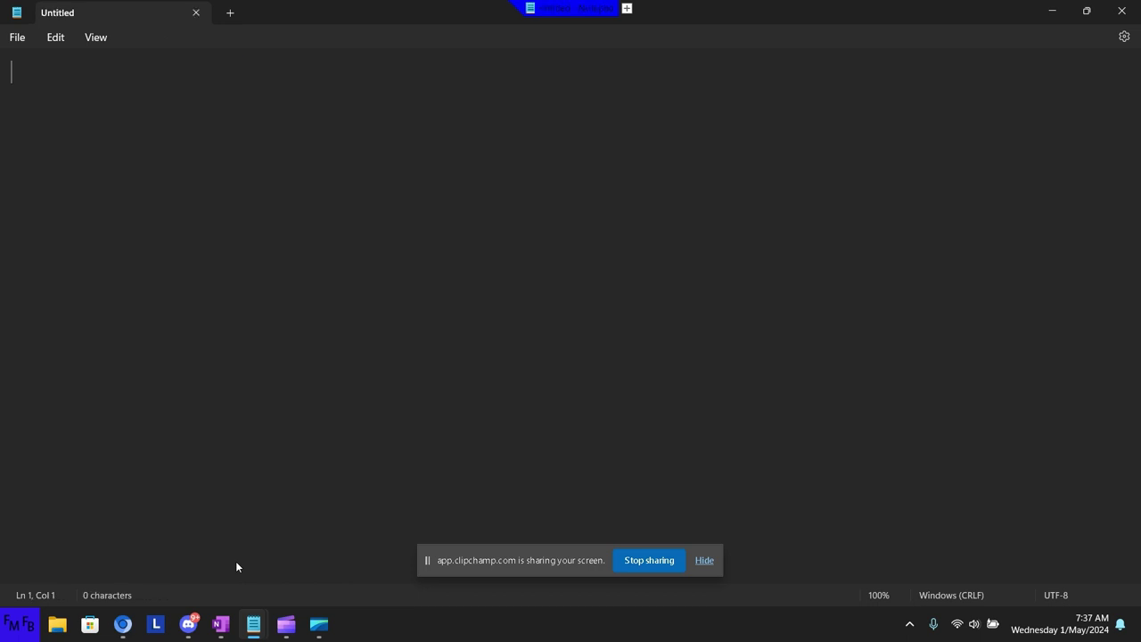
key("alt+Tab")
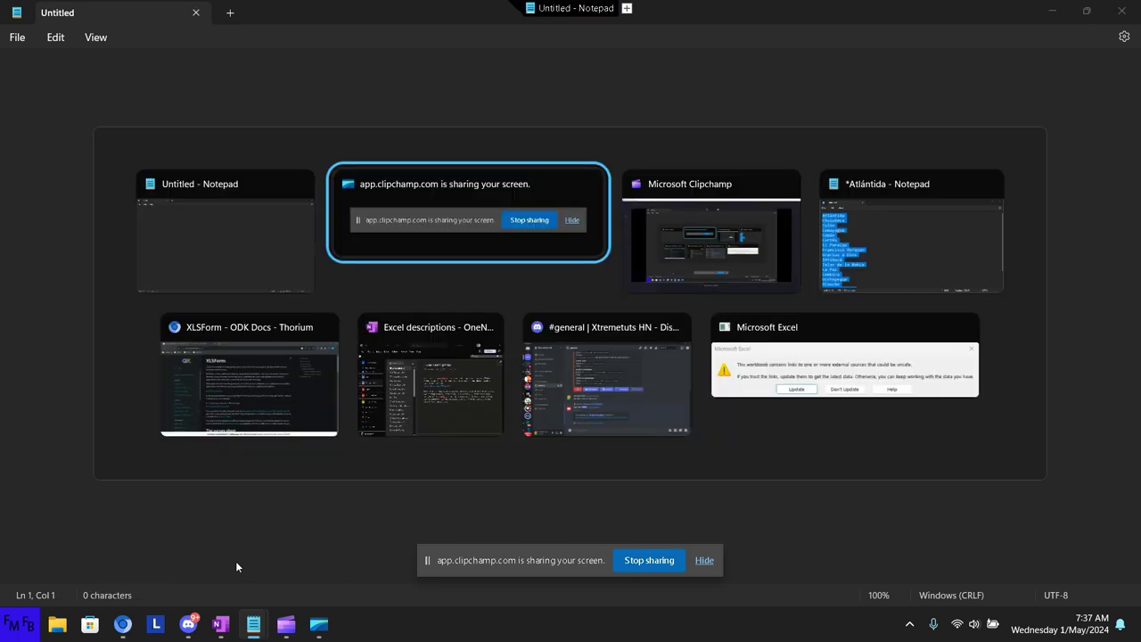
From the 'xlsform template' search results, open the ODK Docs XLSForm page and its Google Sheet template link.
key("Tab")
key("Tab")
key("Tab")
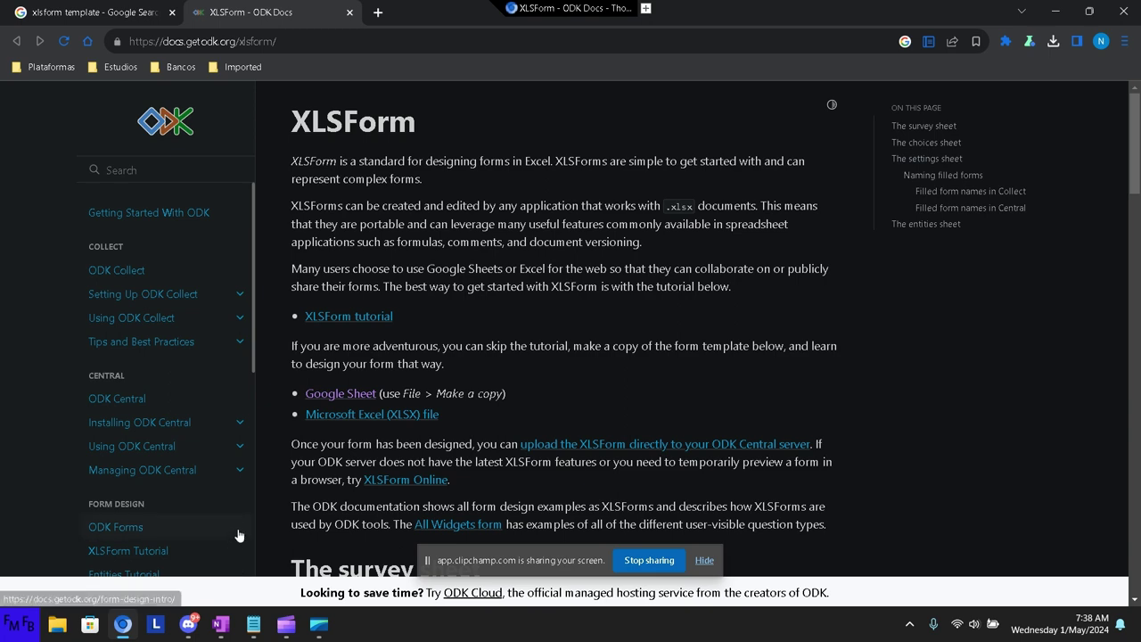
left_click(94, 12)
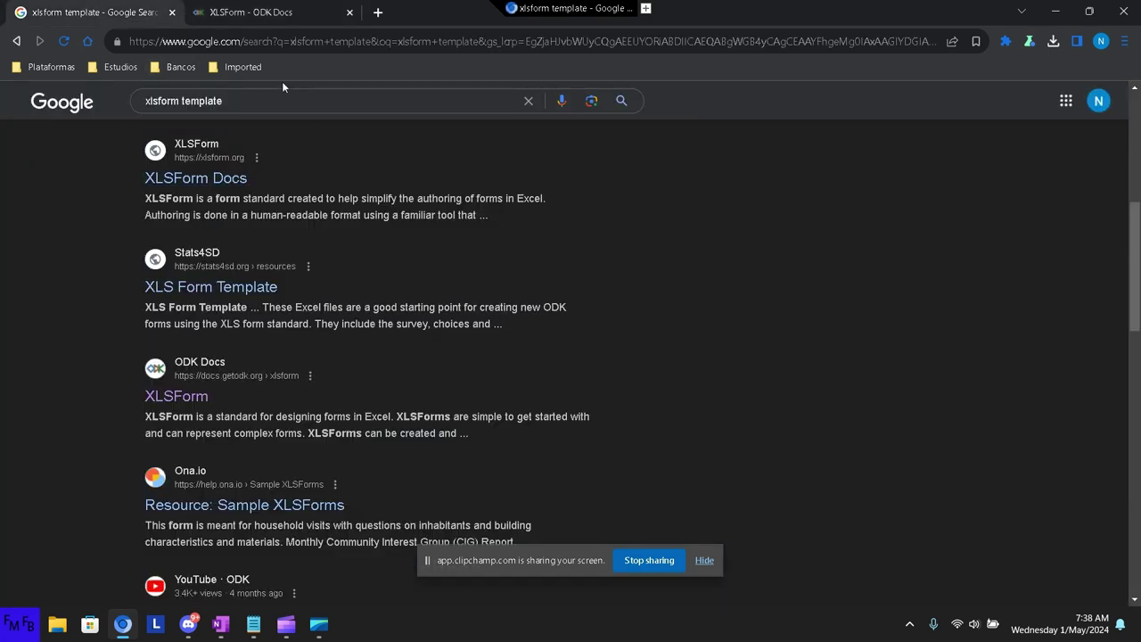
triple_click(256, 94)
scroll(435, 240, "up", 3)
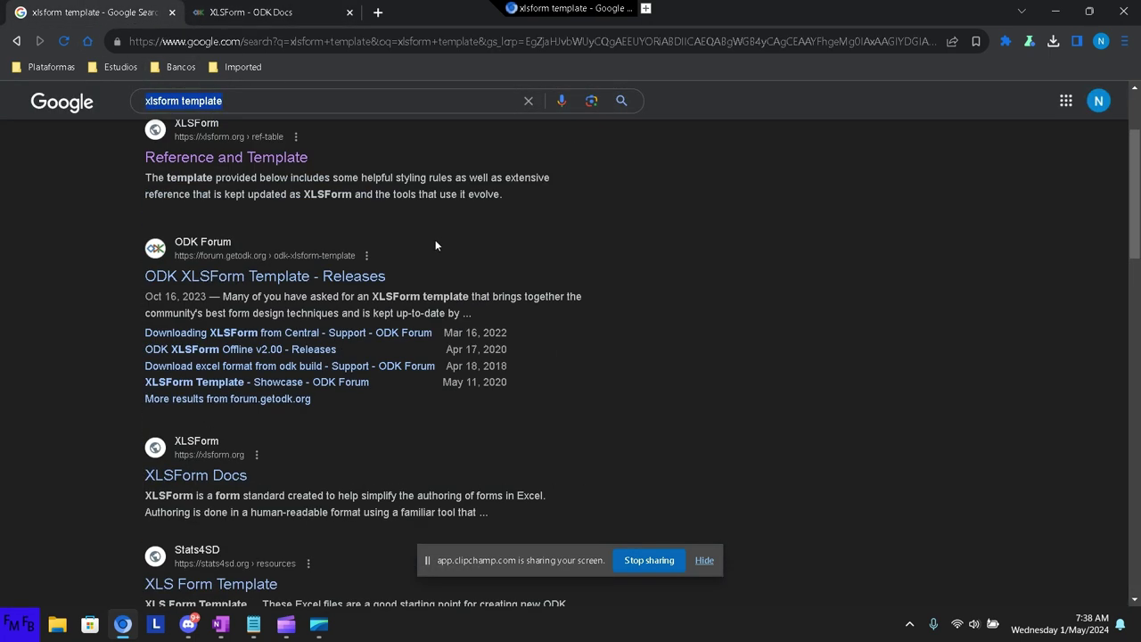
scroll(435, 239, "up", 2)
scroll(435, 240, "down", 2)
scroll(435, 239, "down", 3)
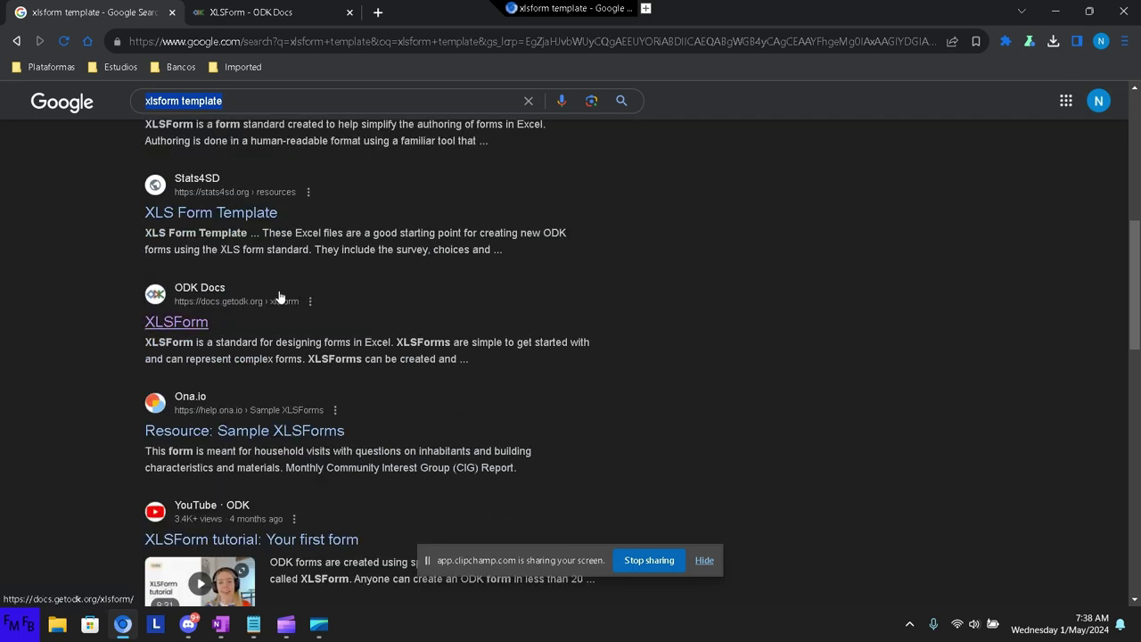
middle_click(201, 322)
key("ctrl+3")
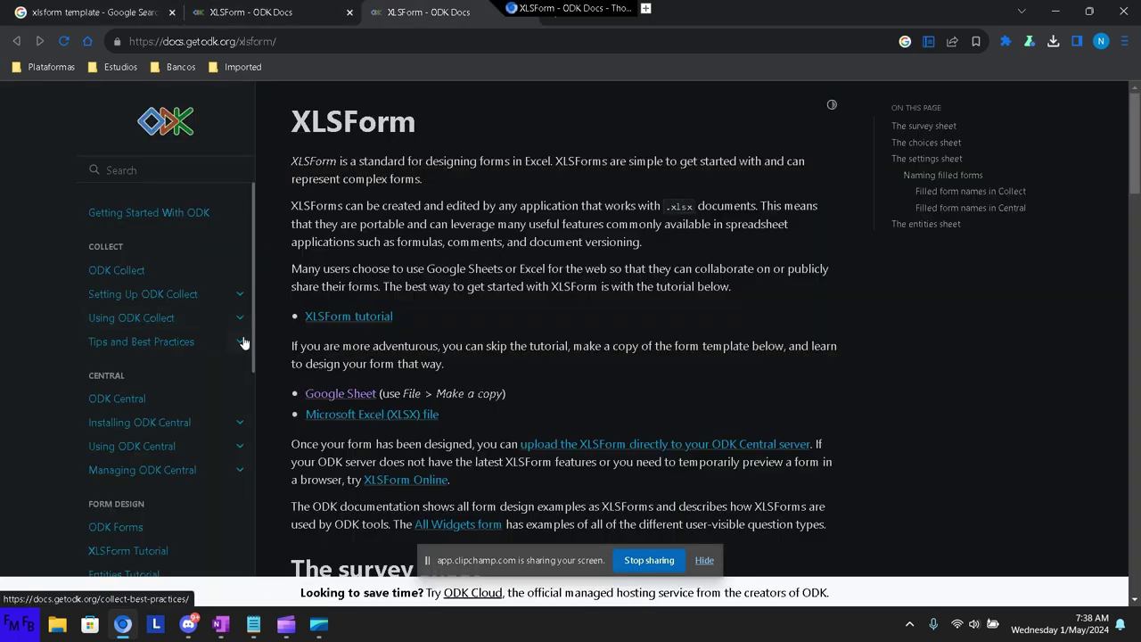
left_click(370, 398)
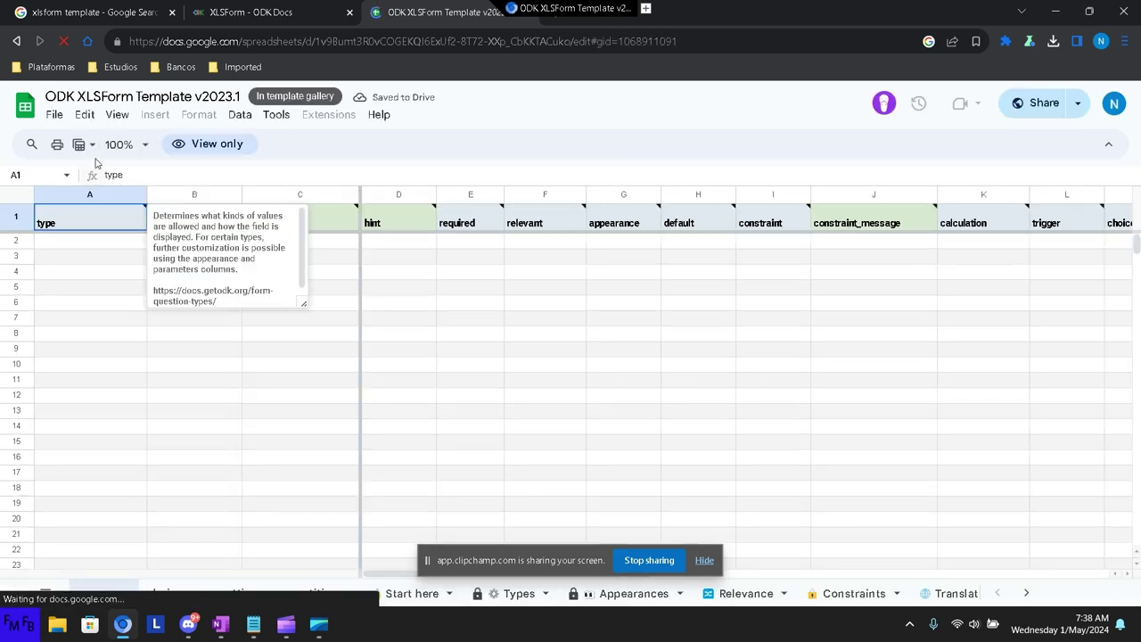
Download ODK XLSForm Template v2023.1 as a Microsoft Excel (.xlsx) file and show it in its folder.
left_click(54, 114)
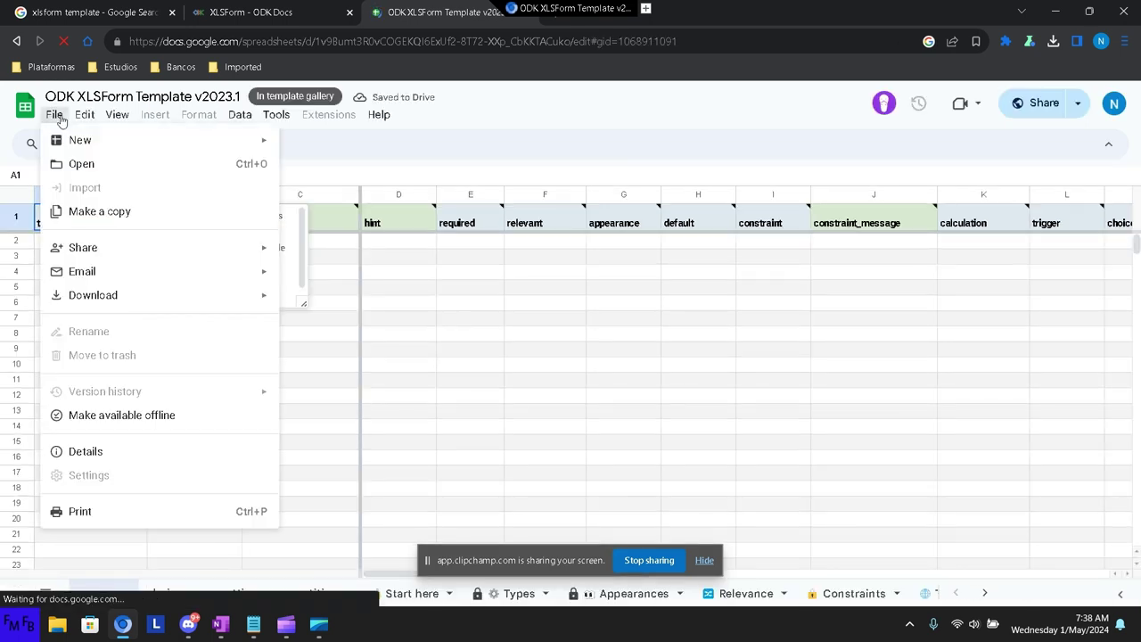
mouse_move(85, 114)
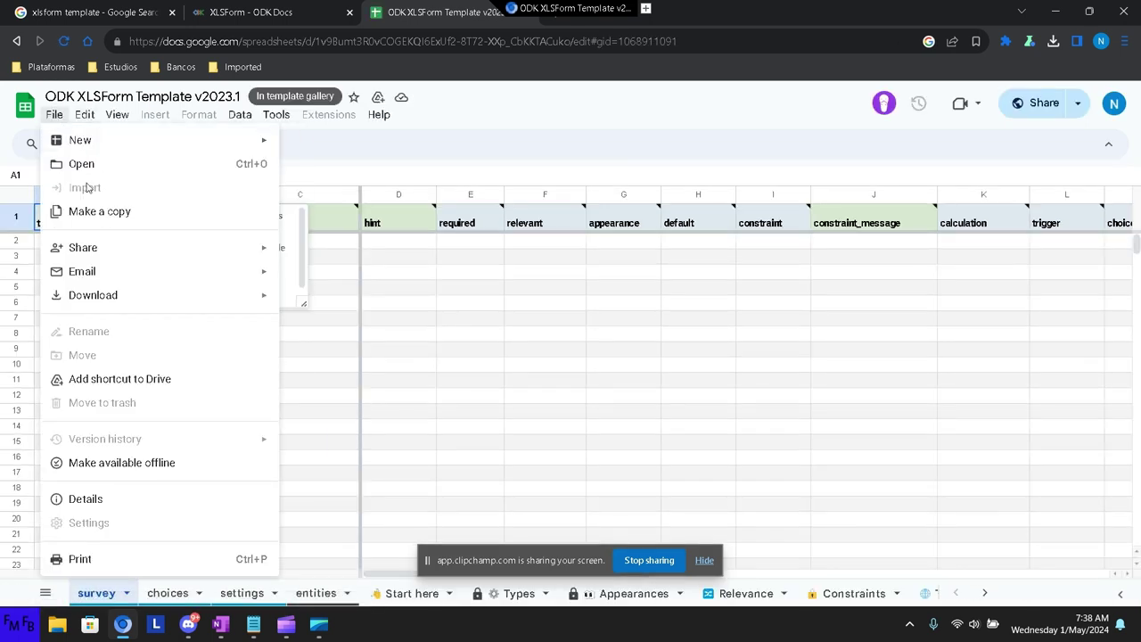
mouse_move(110, 295)
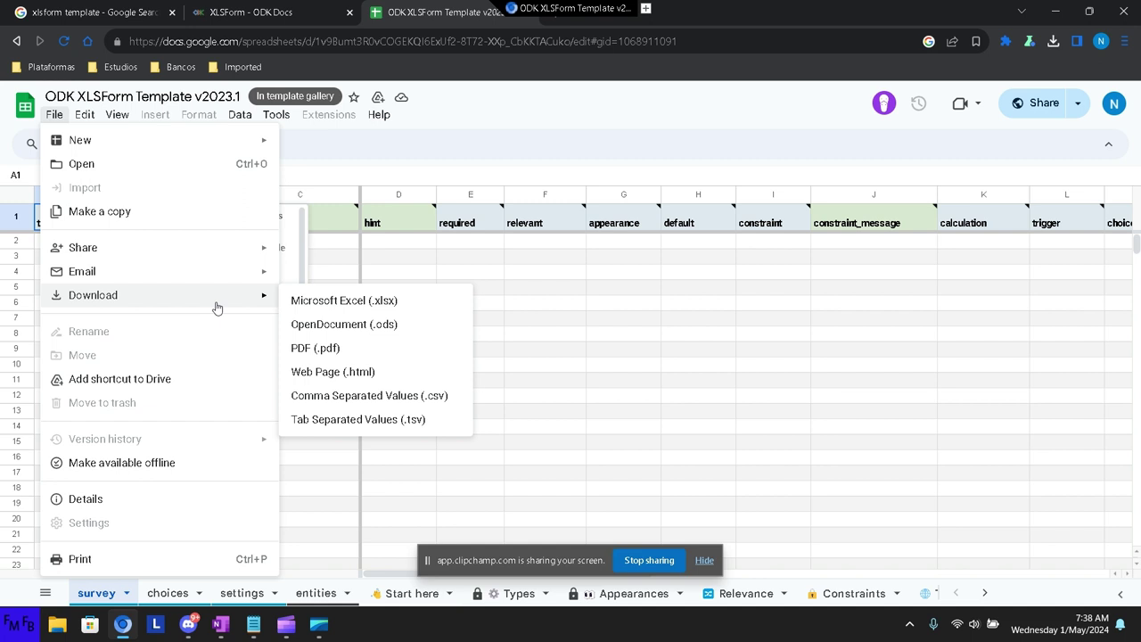
left_click(363, 298)
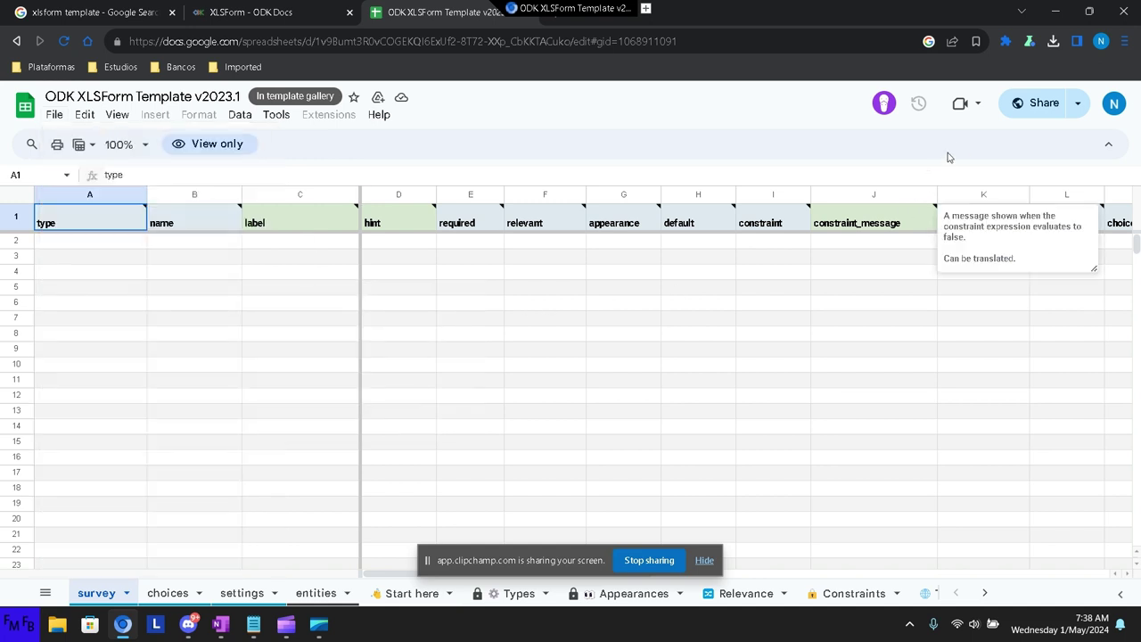
left_click(1055, 51)
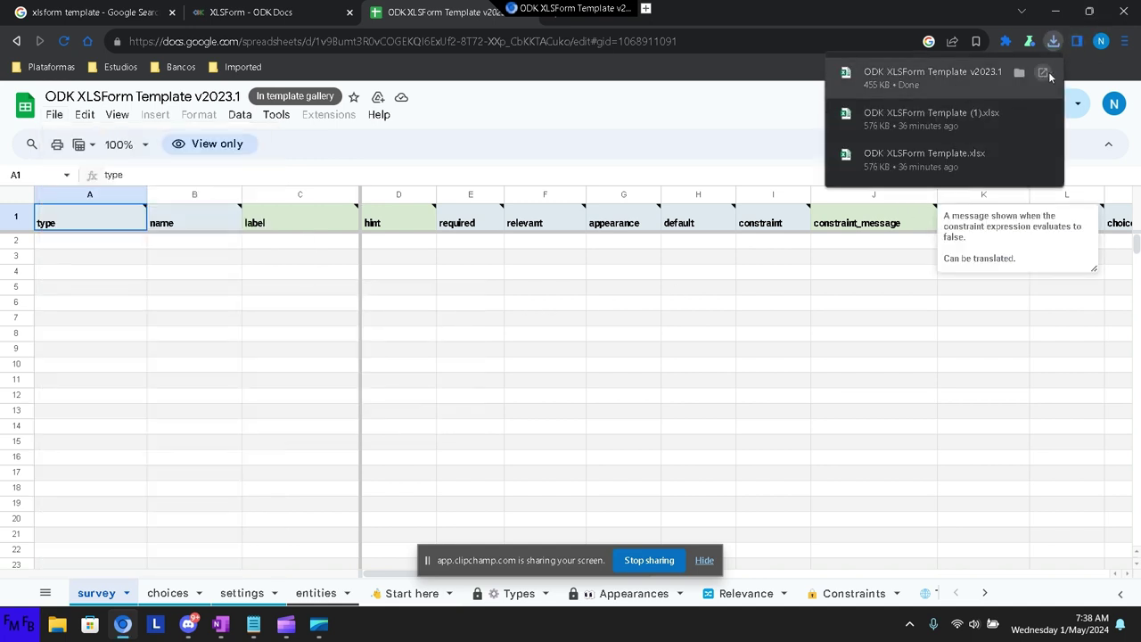
left_click(1020, 71)
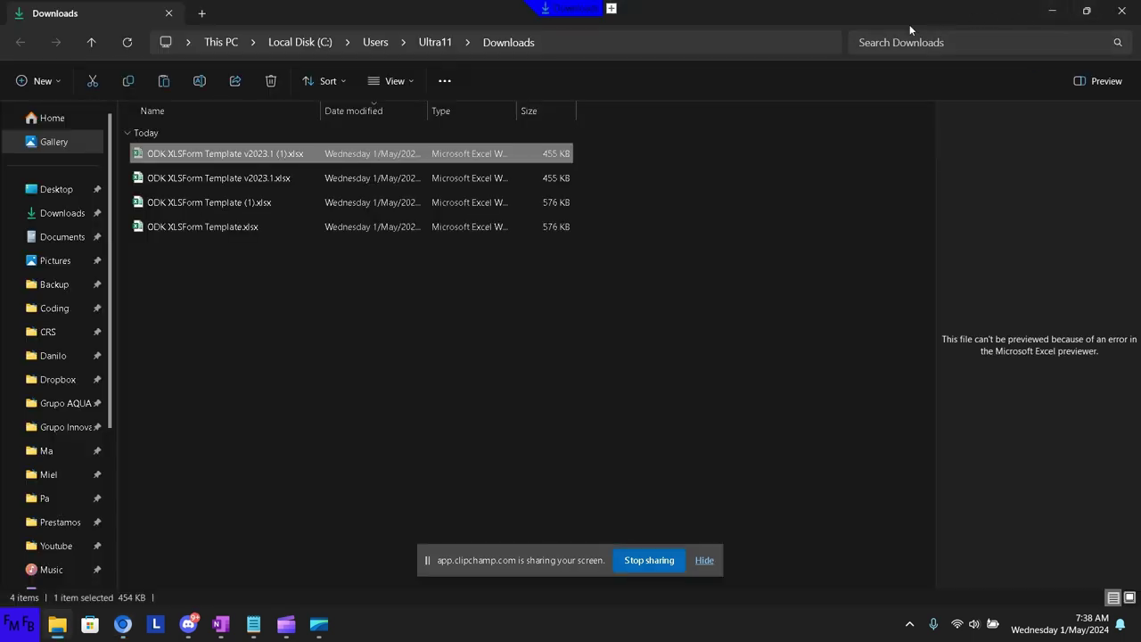
In D:\Forms, permanently delete the old template, paste the downloaded copy and open it in Excel.
key("ctrl+t")
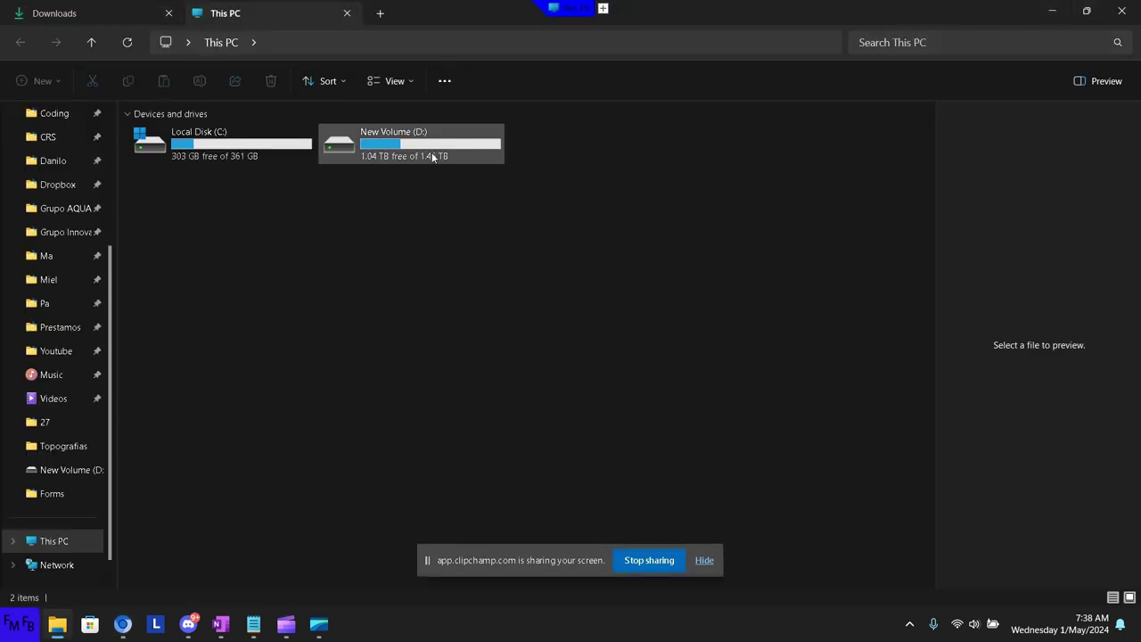
double_click(434, 158)
double_click(389, 161)
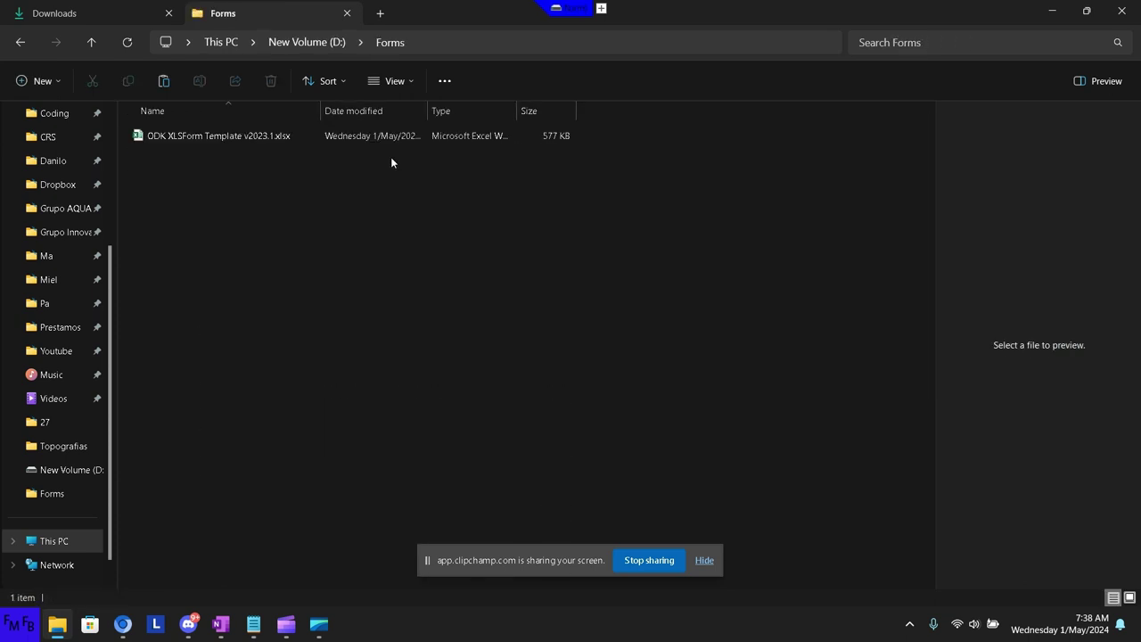
left_click(394, 137)
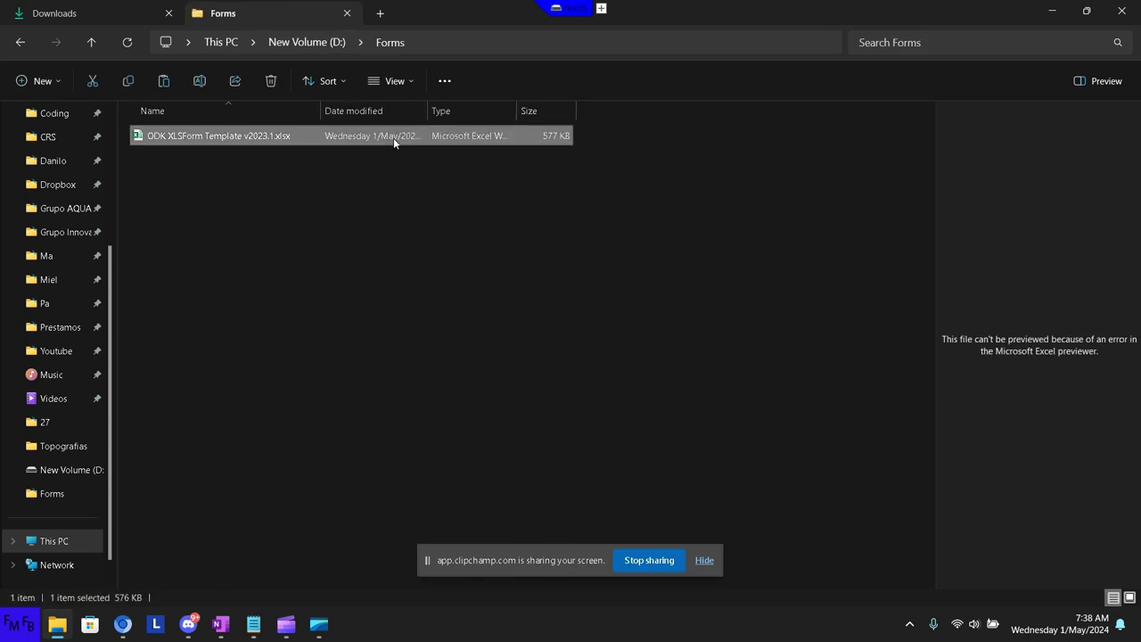
key("shift+Delete")
key("Return")
key("ctrl+z")
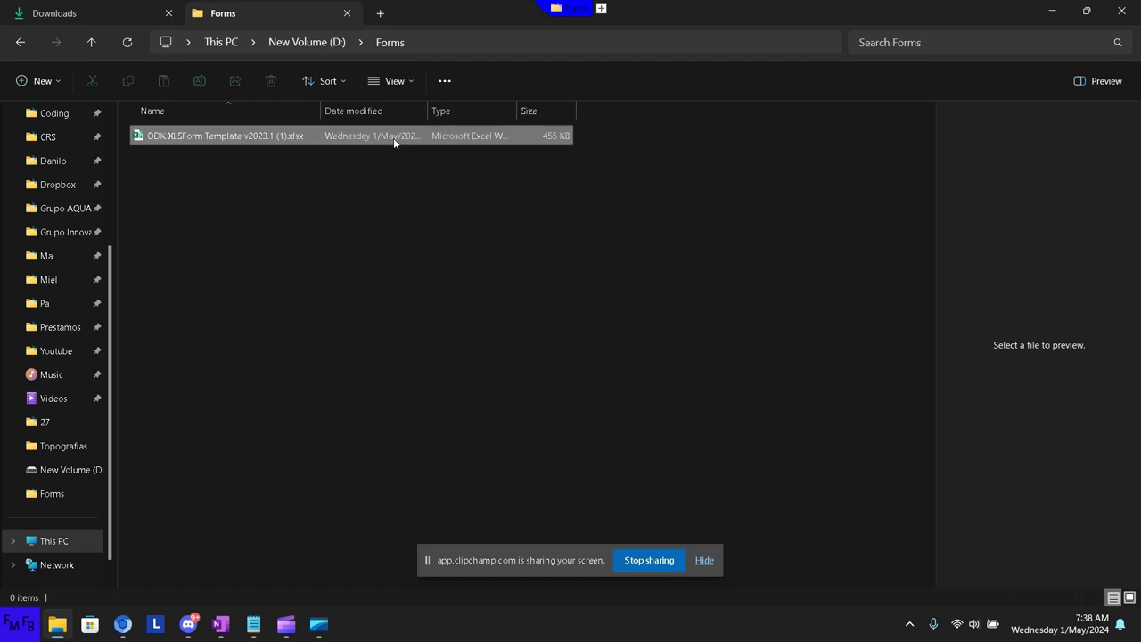
double_click(259, 138)
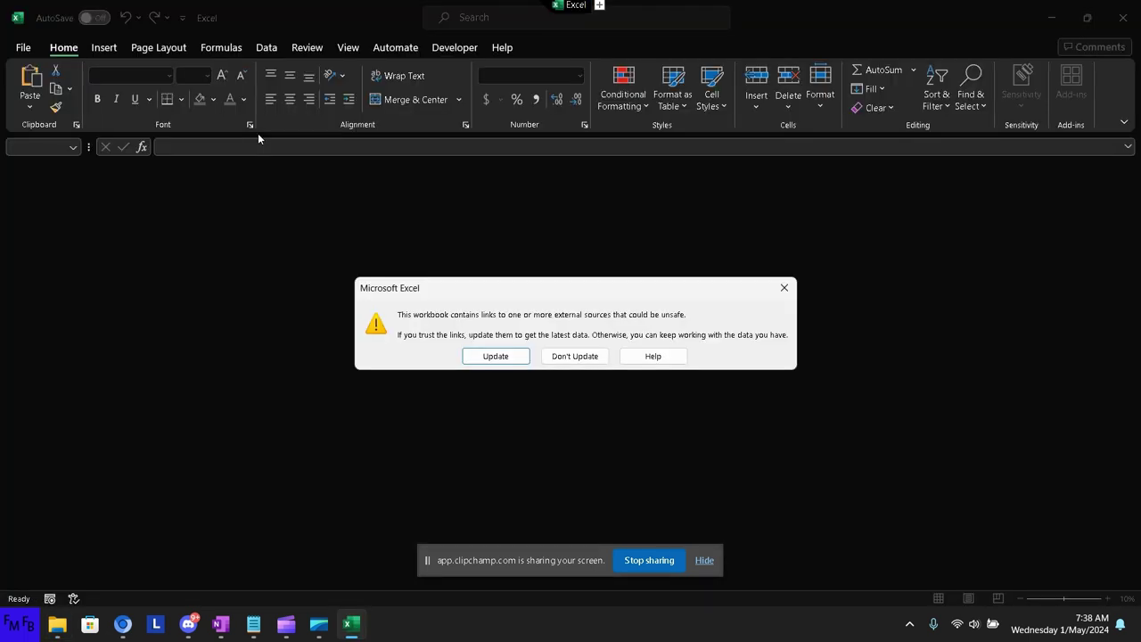
Dismiss the external links warning and add a select_one pais question named cnt in row 2.
key("Return")
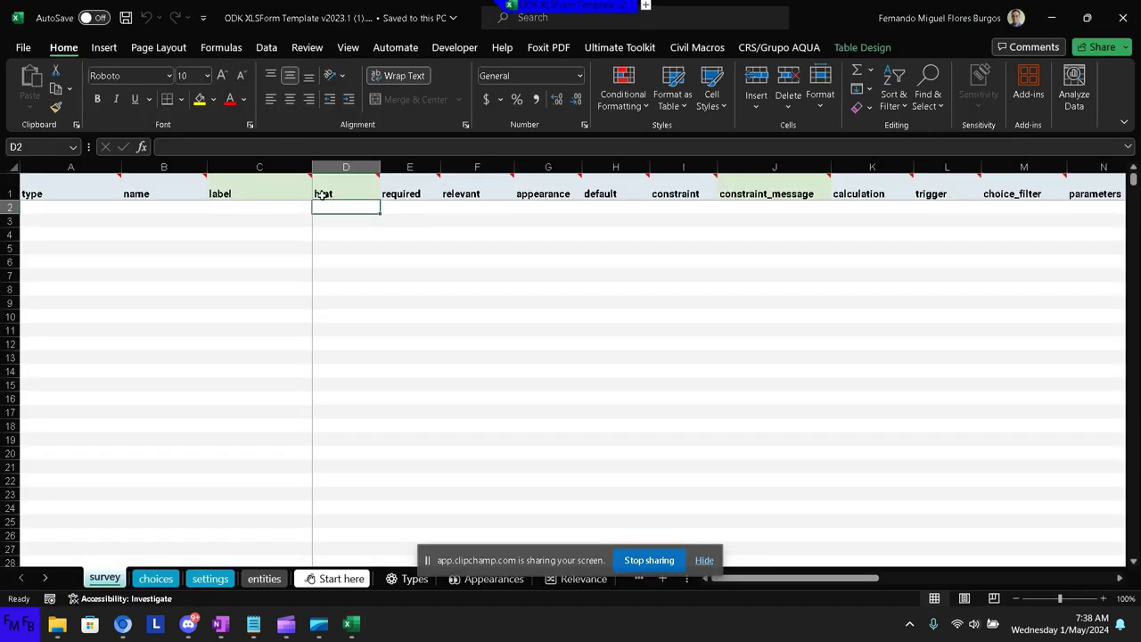
mouse_move(321, 194)
key("Left")
key("Left")
key("Left")
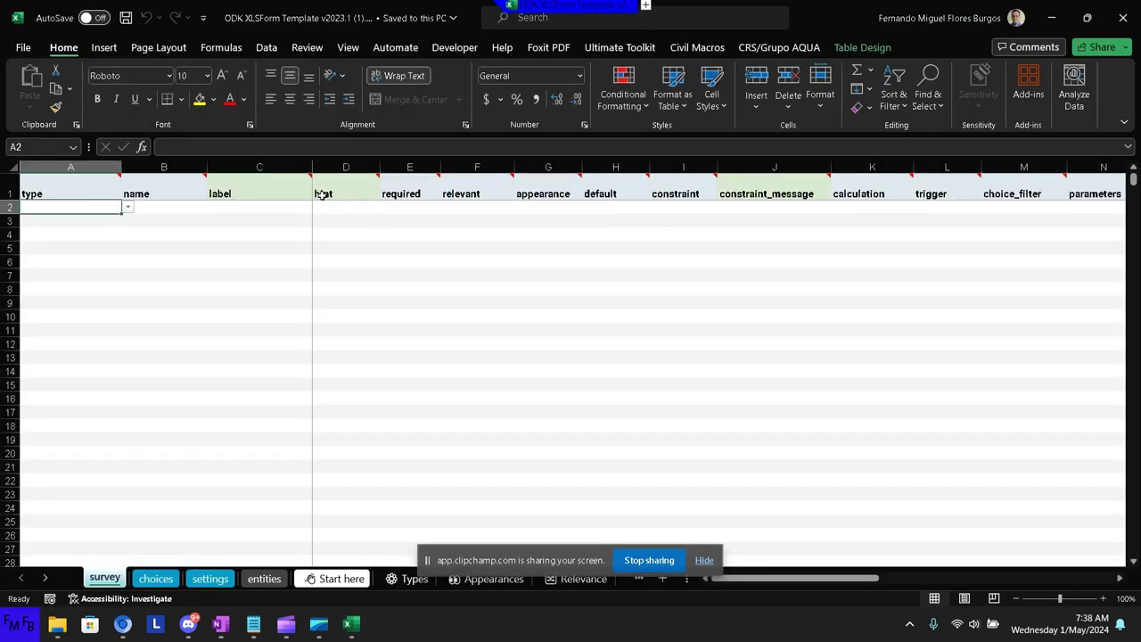
type("s")
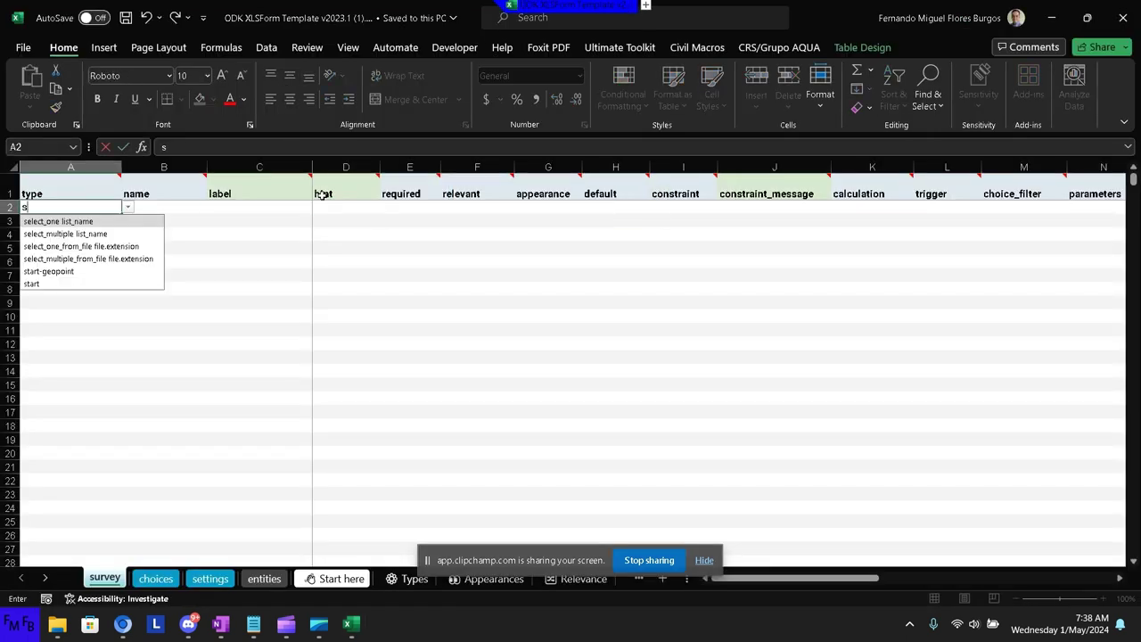
left_click(87, 219)
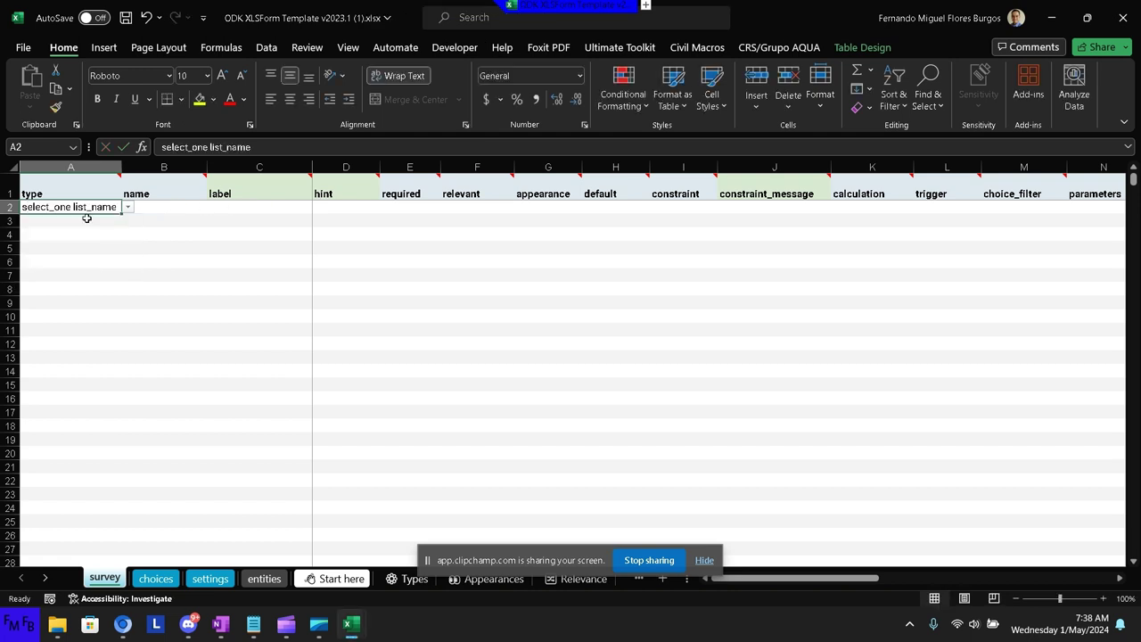
key("F2")
key("shift+Left")
key("shift+Left")
key("shift+Left")
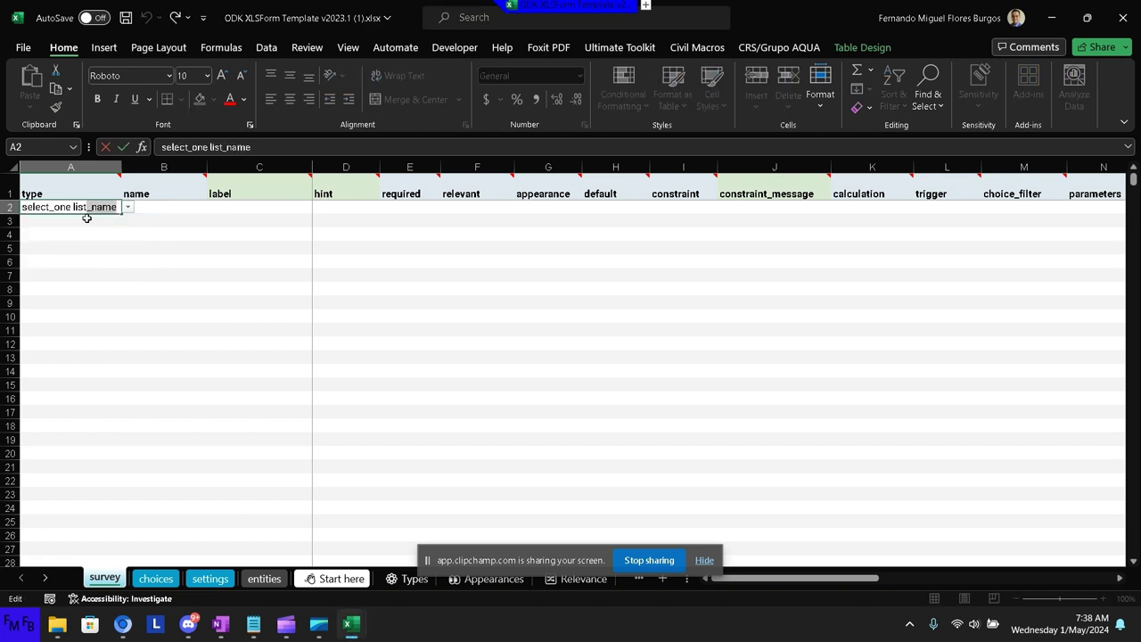
key("shift+Left")
key("shift+Left")
key("shift+Left")
type("p")
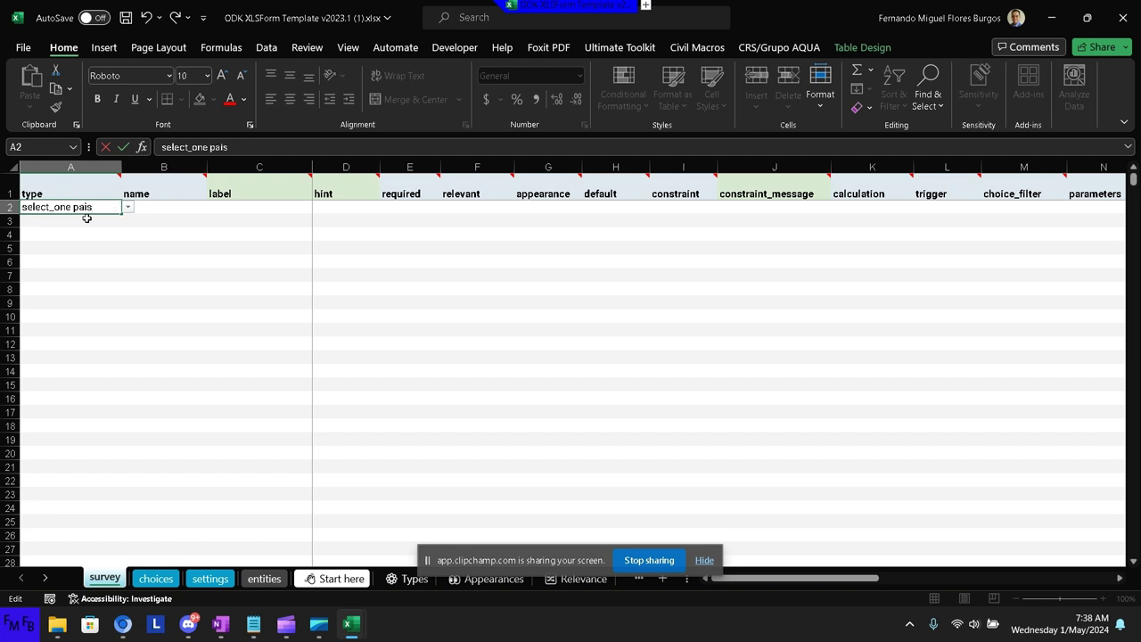
key("Return")
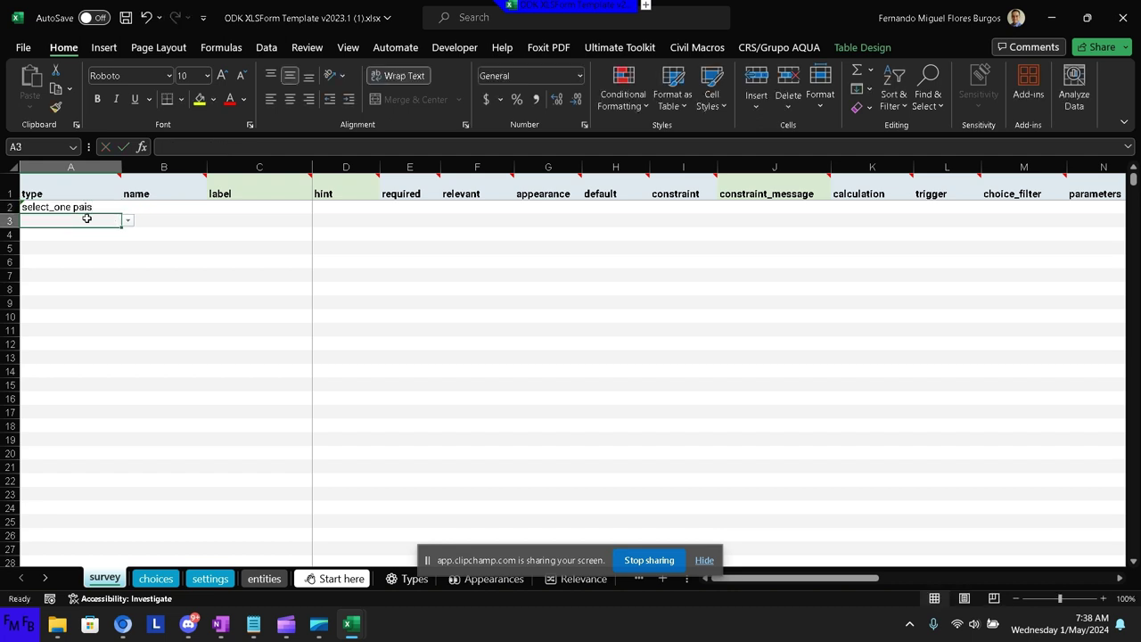
key("Up")
key("Right")
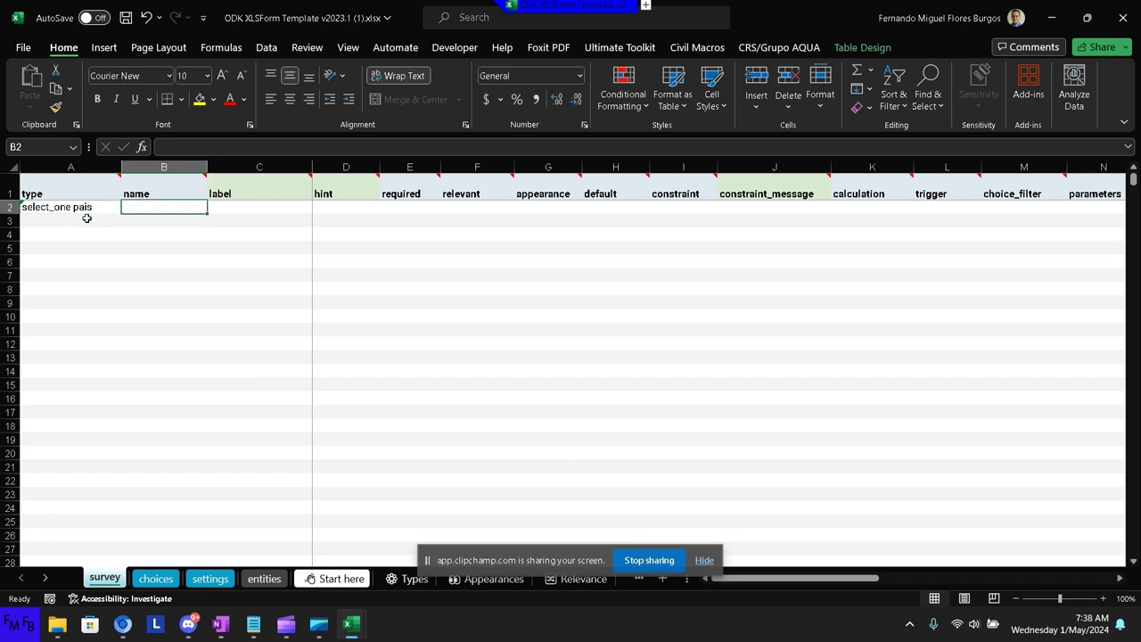
type("cnt")
key("Return")
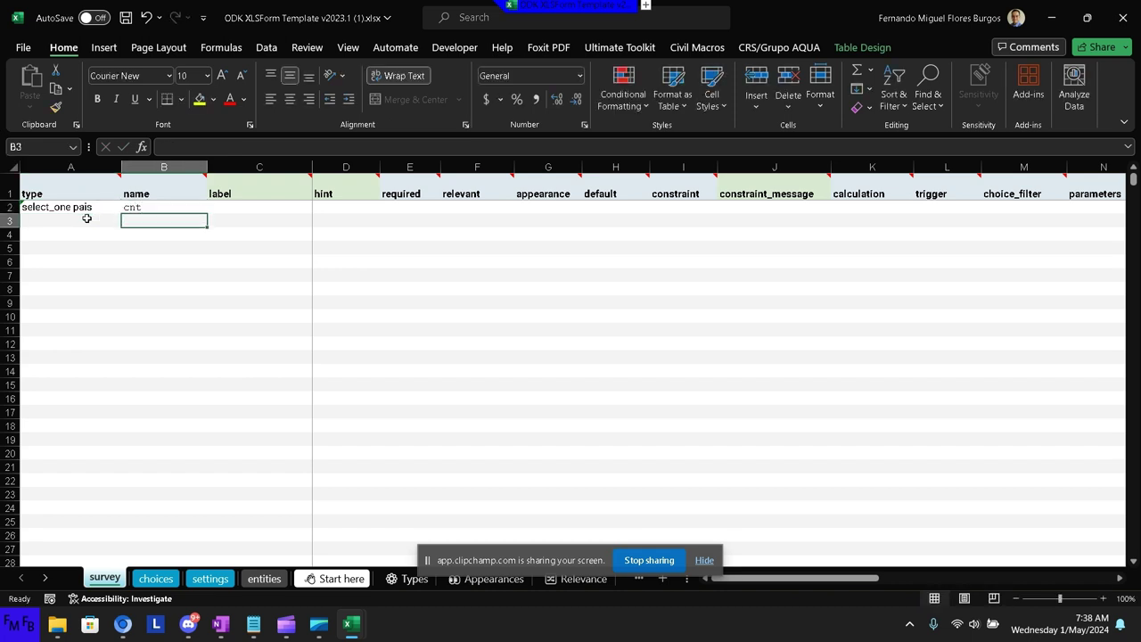
Add a select_one departamento question named dpt in row 3.
key("Left")
type("s")
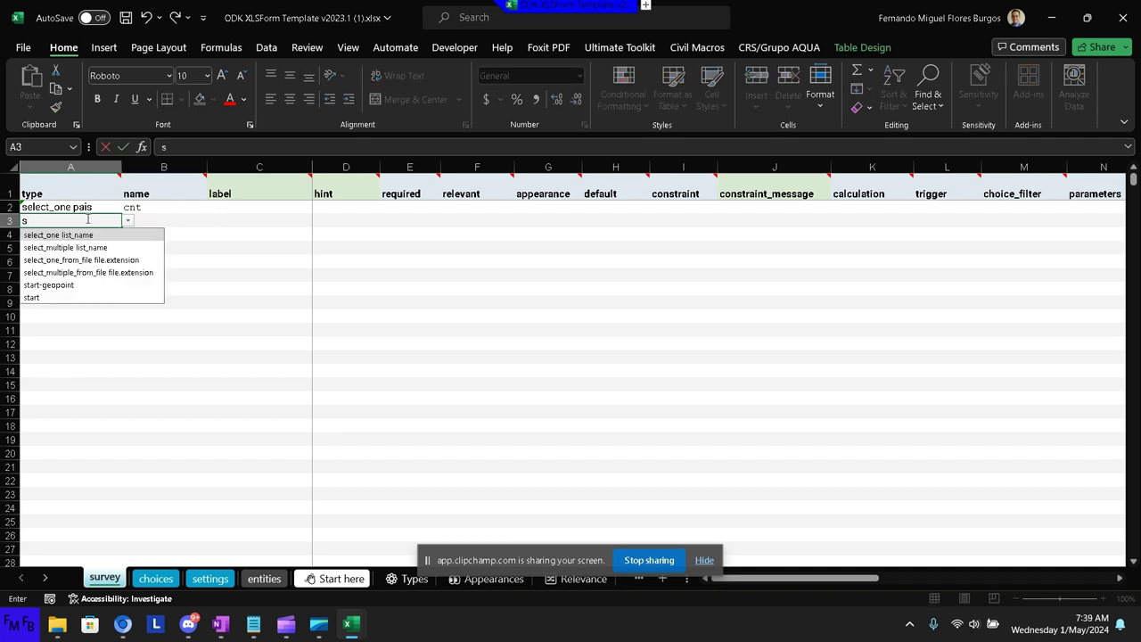
key("Return")
double_click(87, 221)
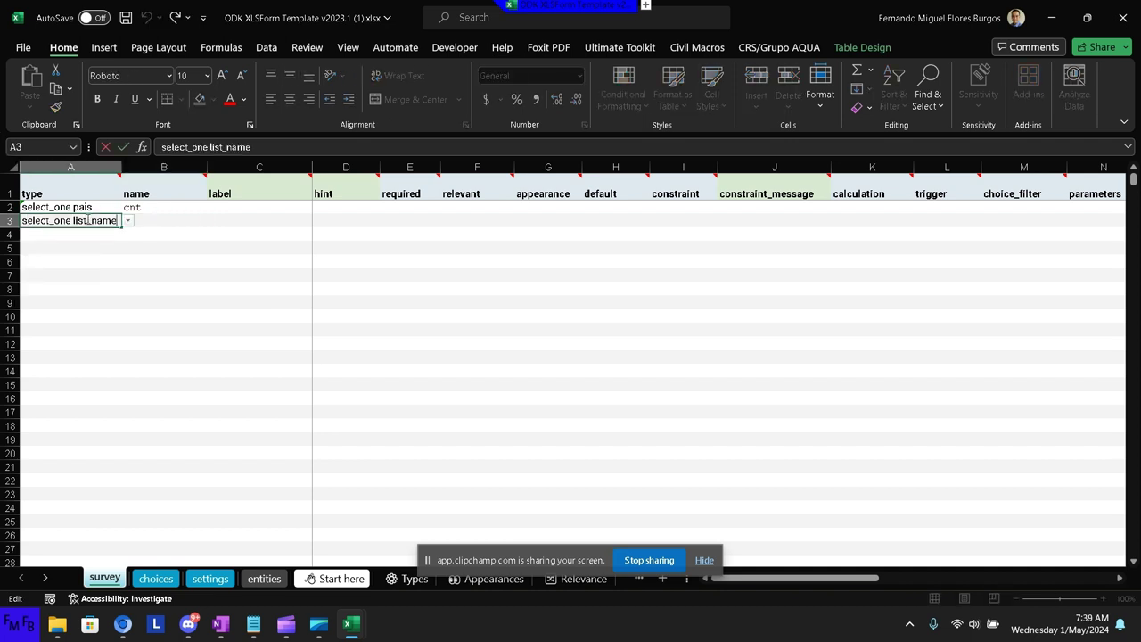
left_click_drag(117, 220, 73, 220)
type("d")
type("epartamento")
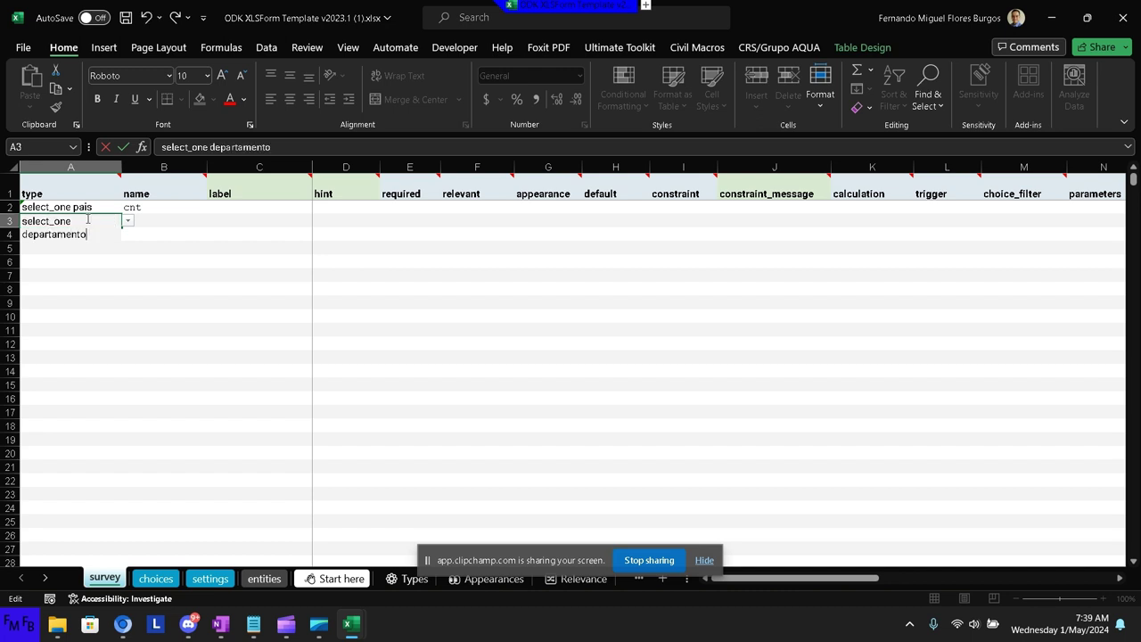
key("Tab")
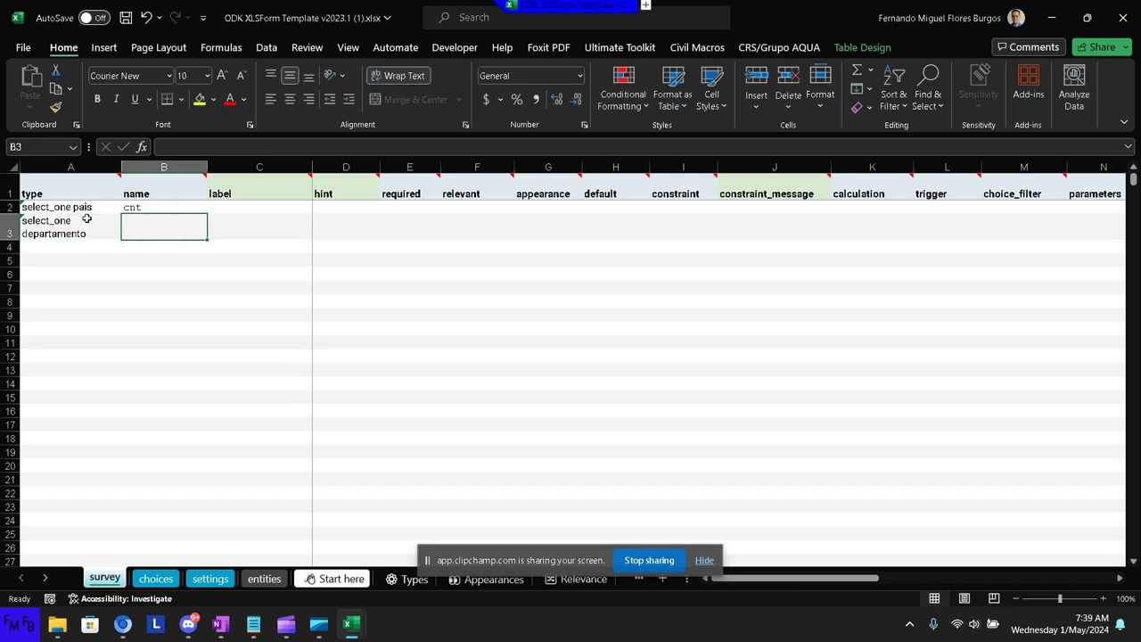
type("dpt")
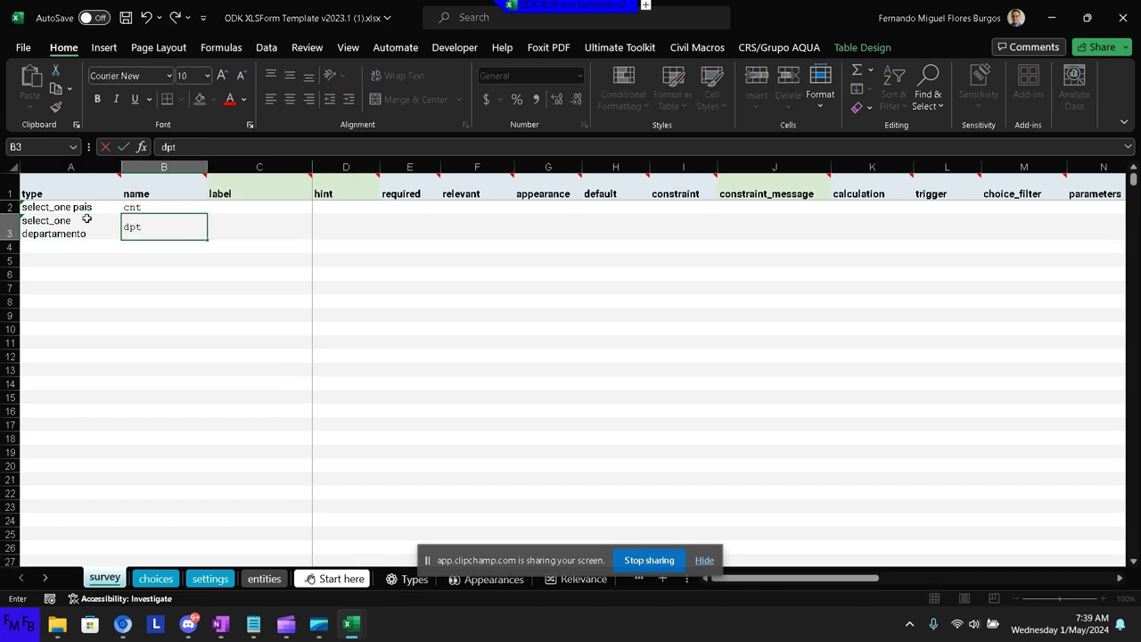
key("Return")
Add a select_one ciudad question named city in row 4.
key("alt+Down")
type("s")
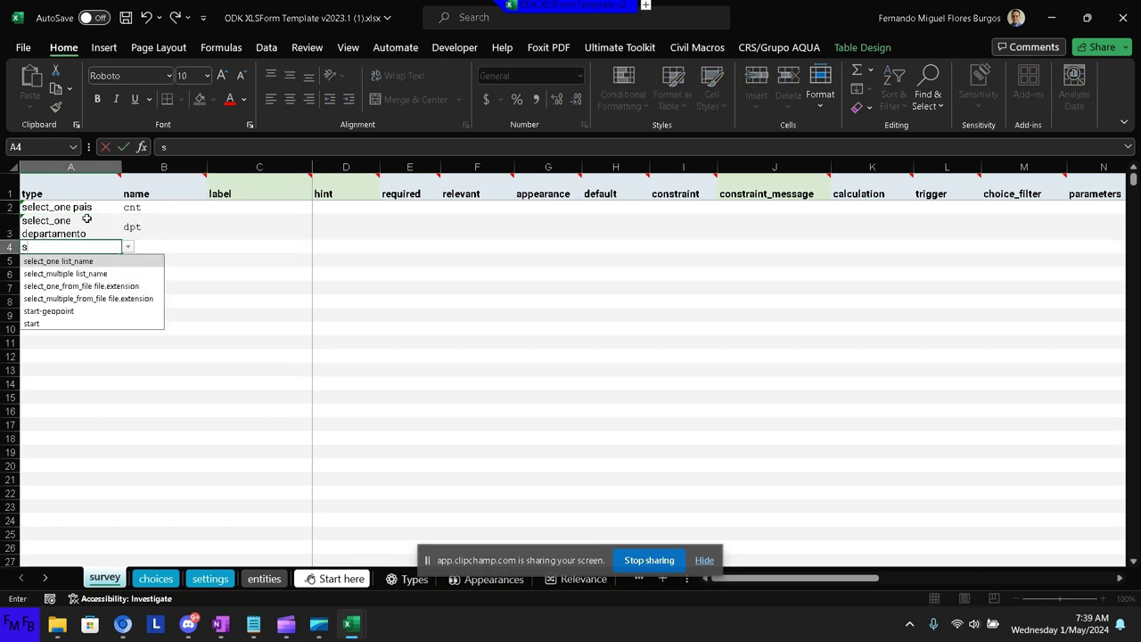
key("Return")
key("Tab")
key("shift+Tab")
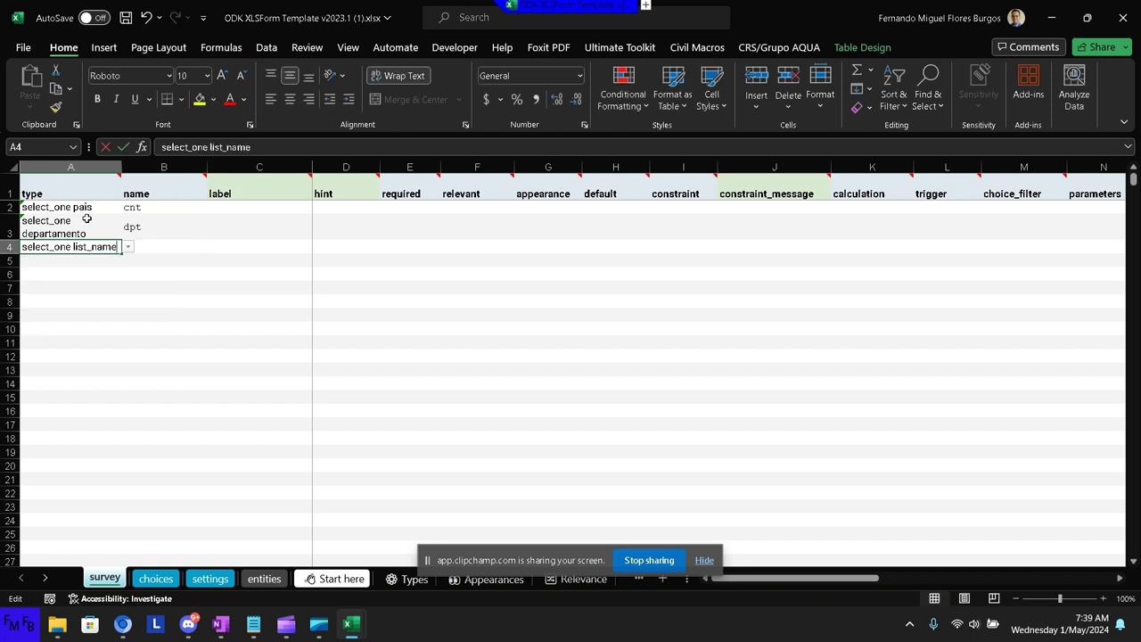
key("F2")
key("ctrl+shift+Left")
key("ctrl+shift+Left")
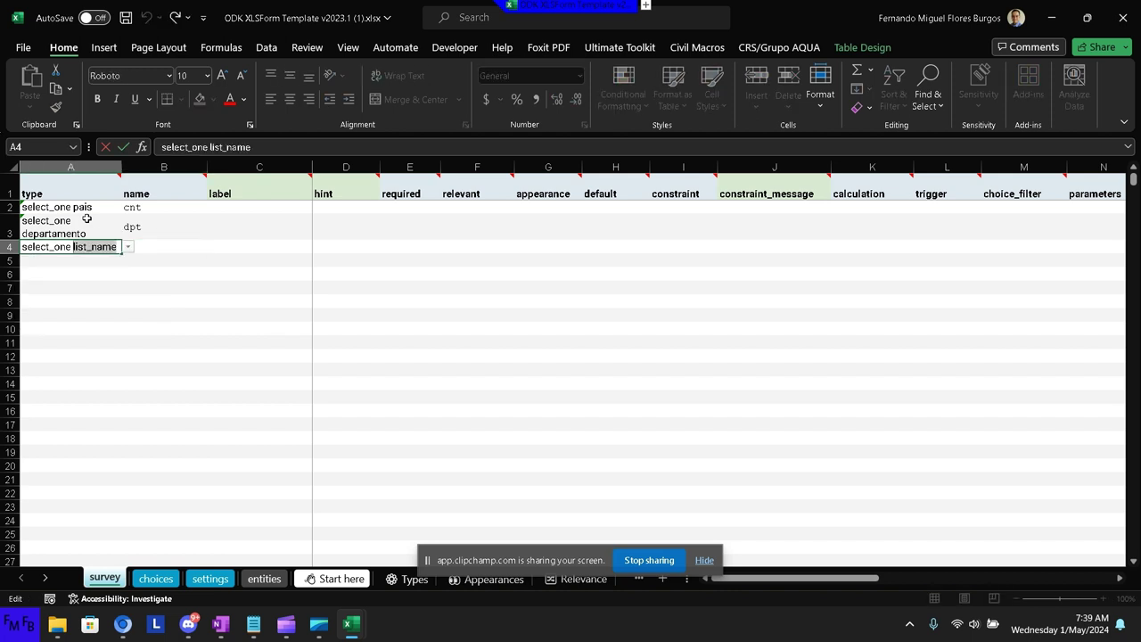
type("ciudad")
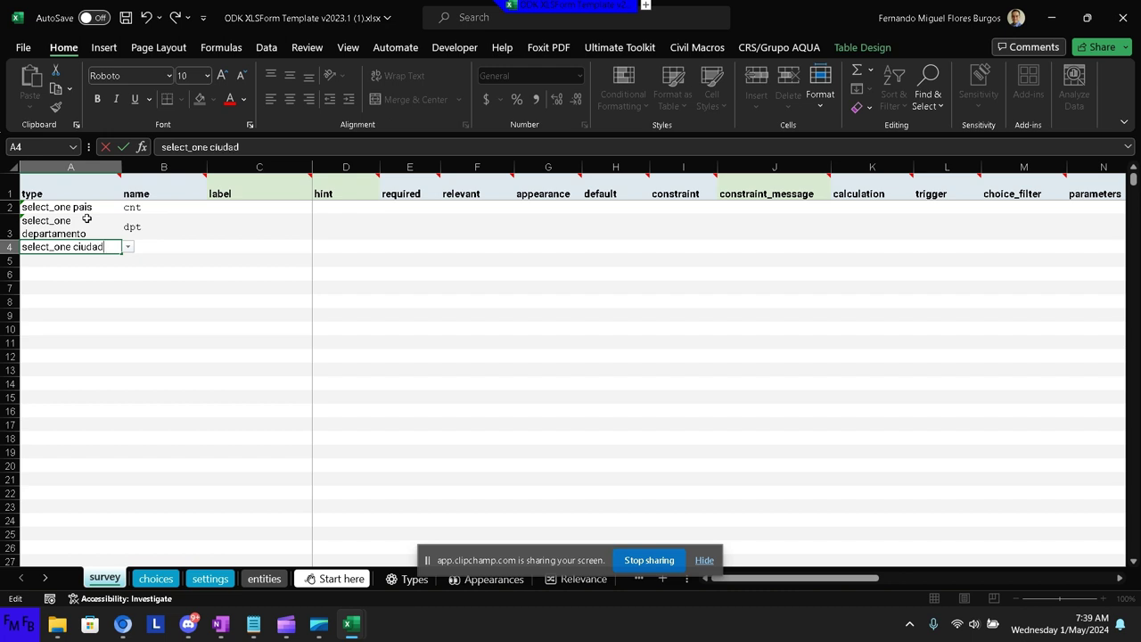
key("Tab")
type("city")
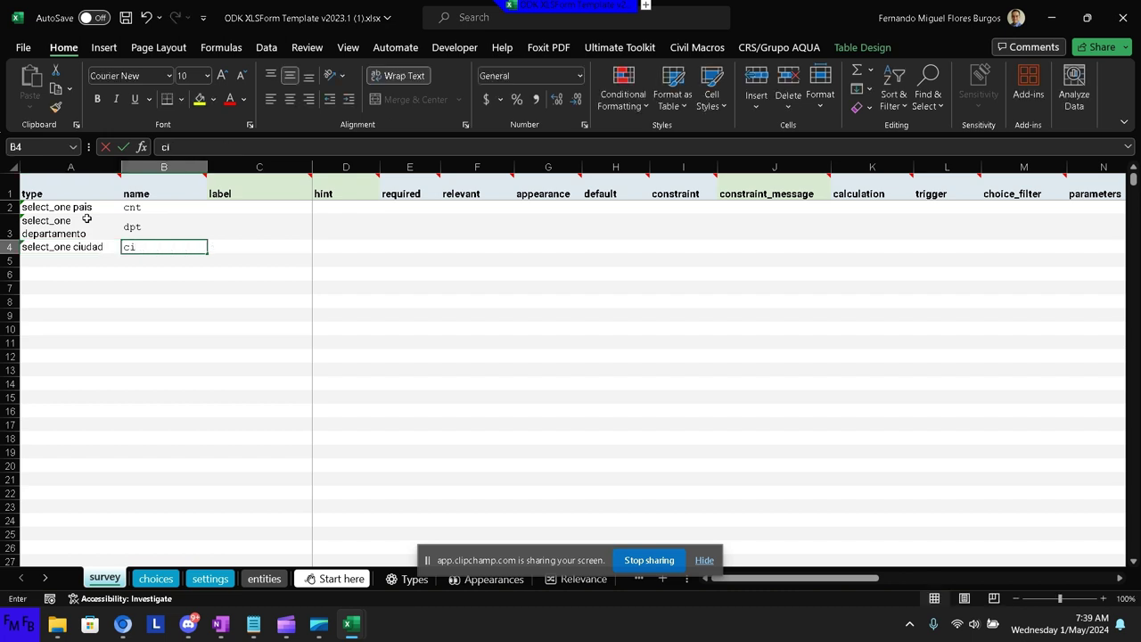
key("Tab")
key("Up")
key("Up")
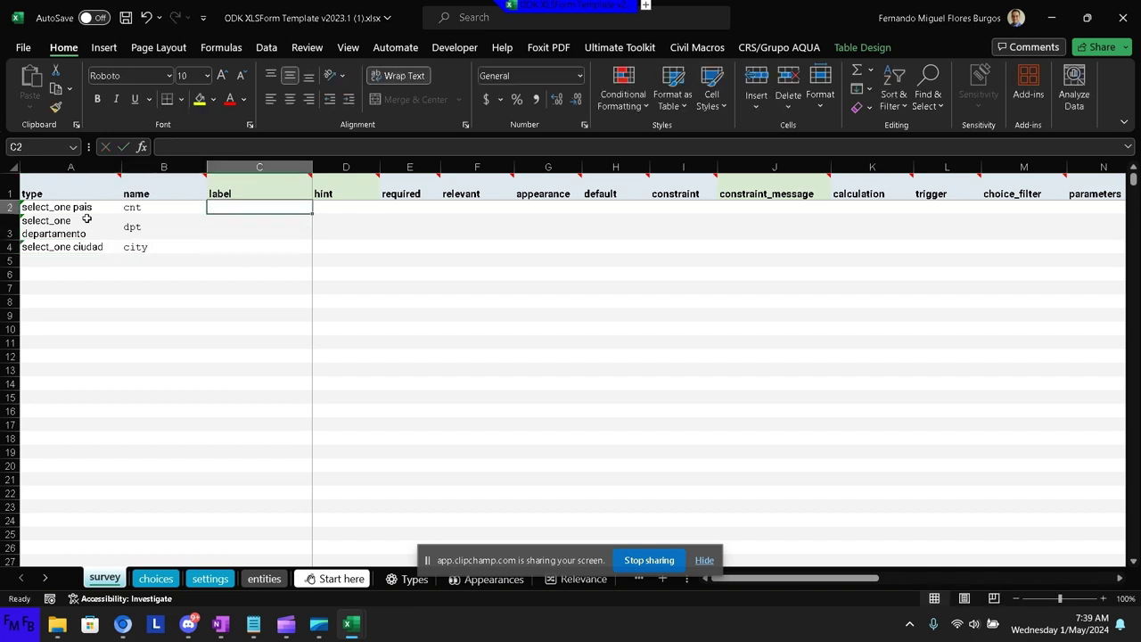
Enter labels 'Seleccione el pais', 'Sleccione el departamento' and 'Seleccione la ciudad' in C2:C4.
type("Selecc")
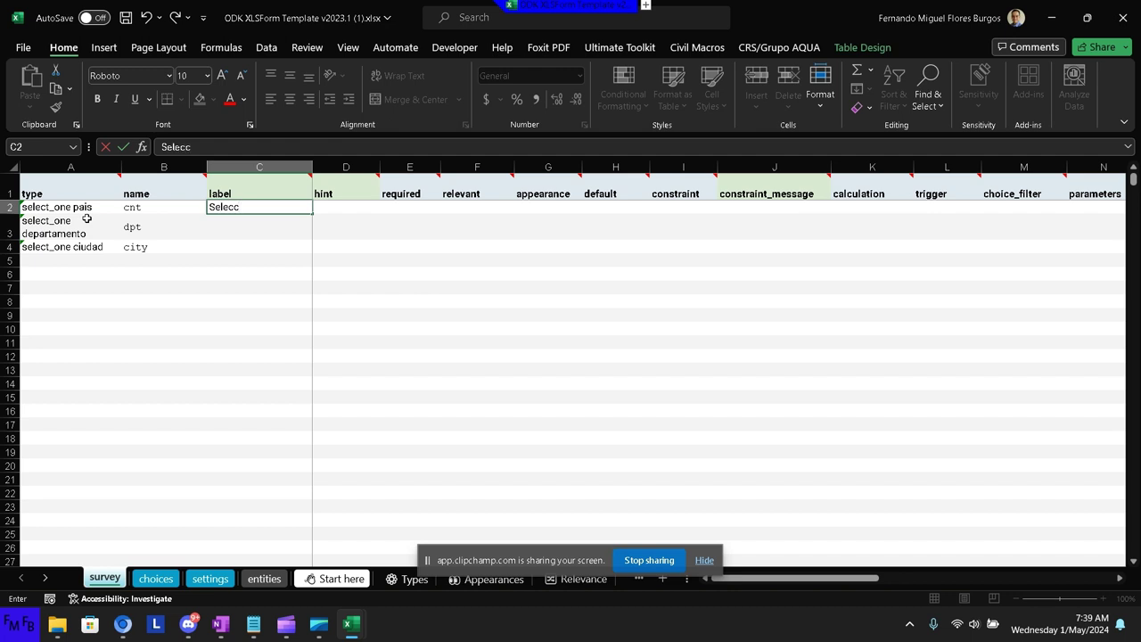
type("ione")
type(" el pais")
key("Return")
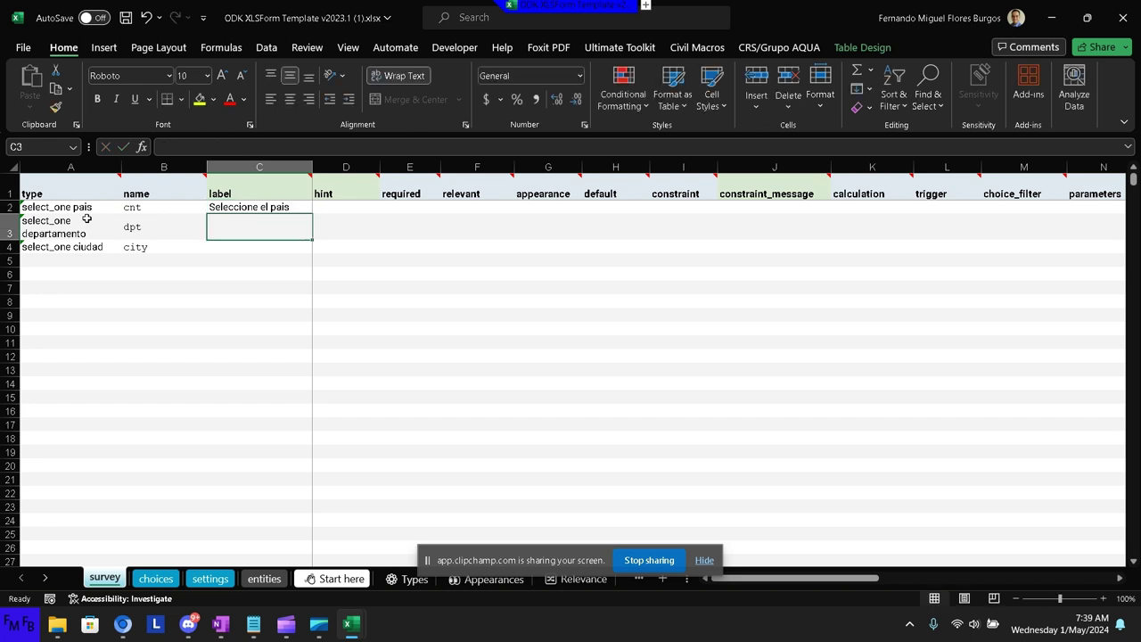
type("Sleccio")
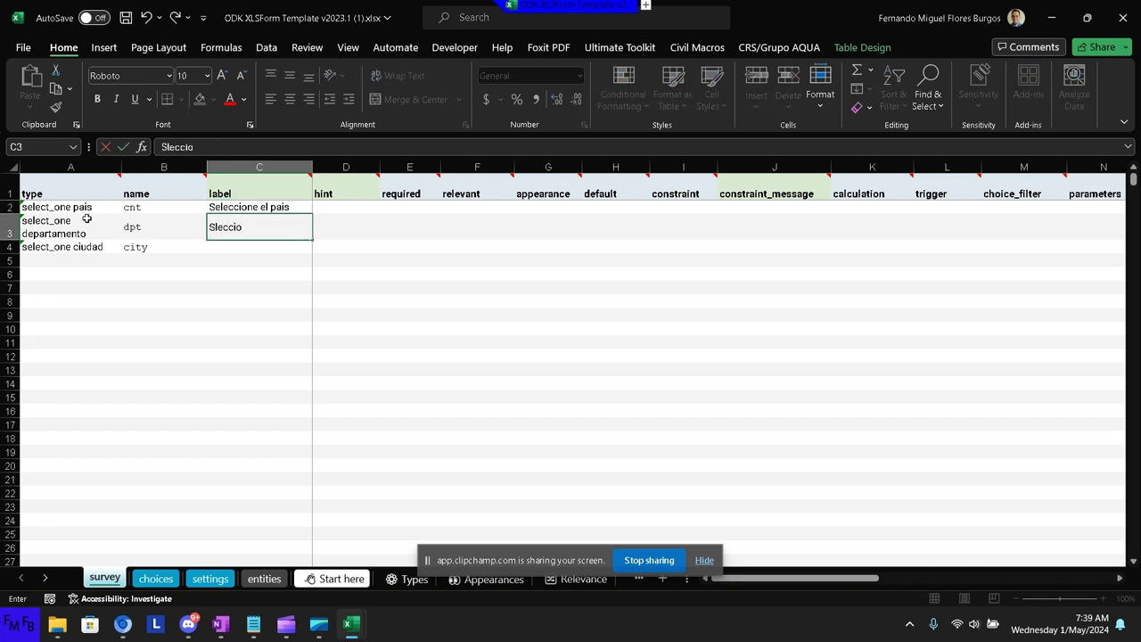
type("ne el depa")
type("rtamento")
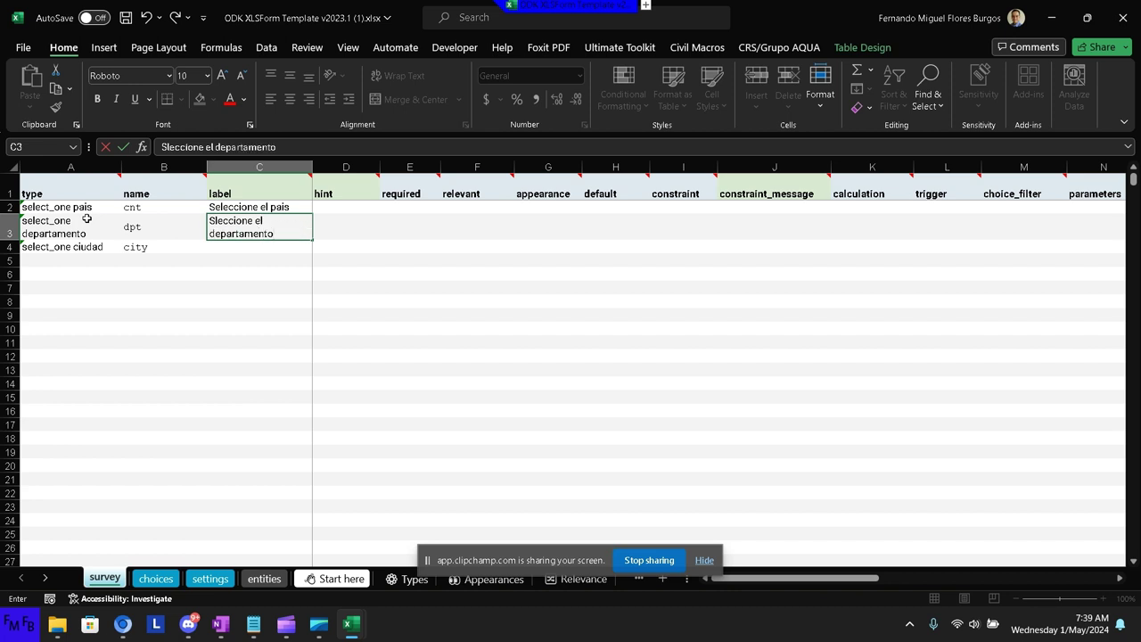
key("Return")
type("Se")
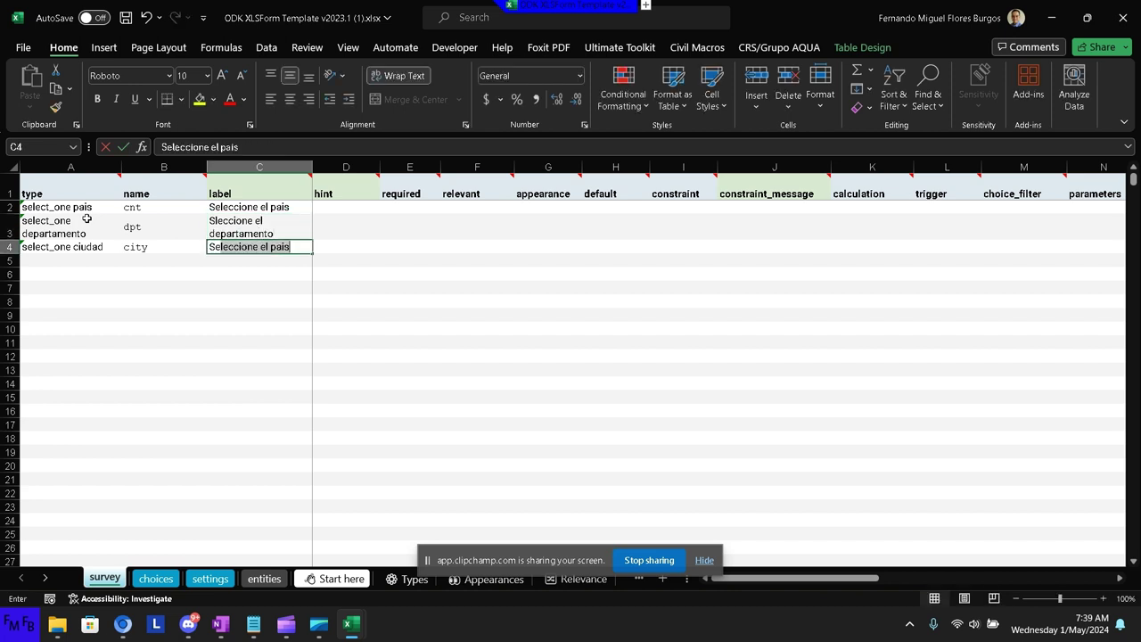
type("leccione ")
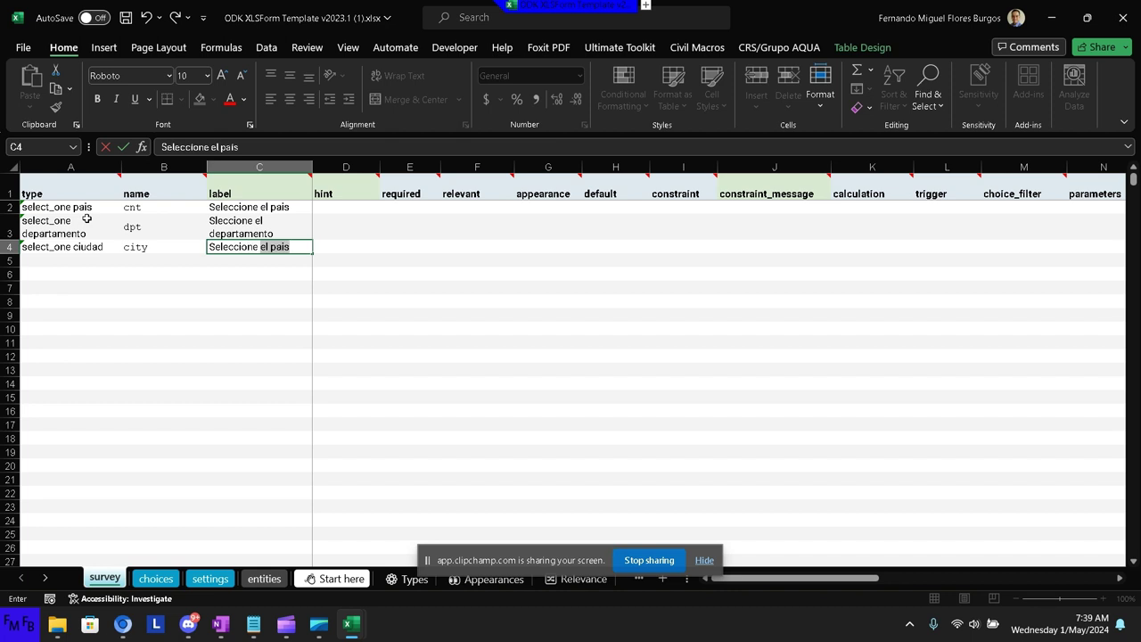
type("la ciudad")
On the choices sheet, add two pais list choices named honduras and salvador.
left_click(154, 578)
key("Left")
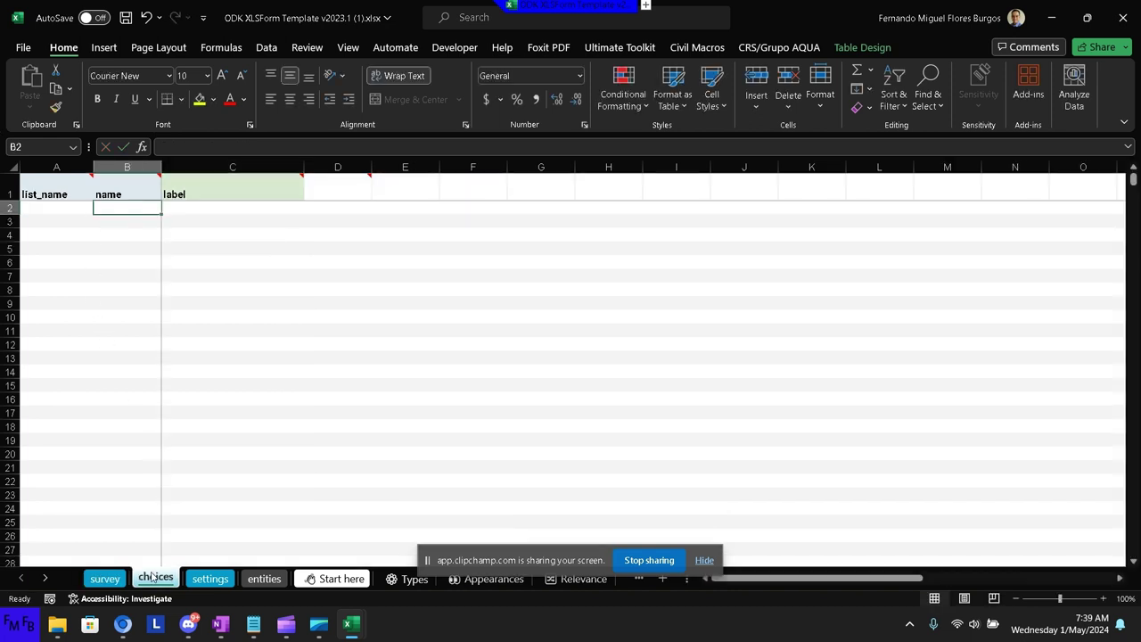
key("Left")
type("pai")
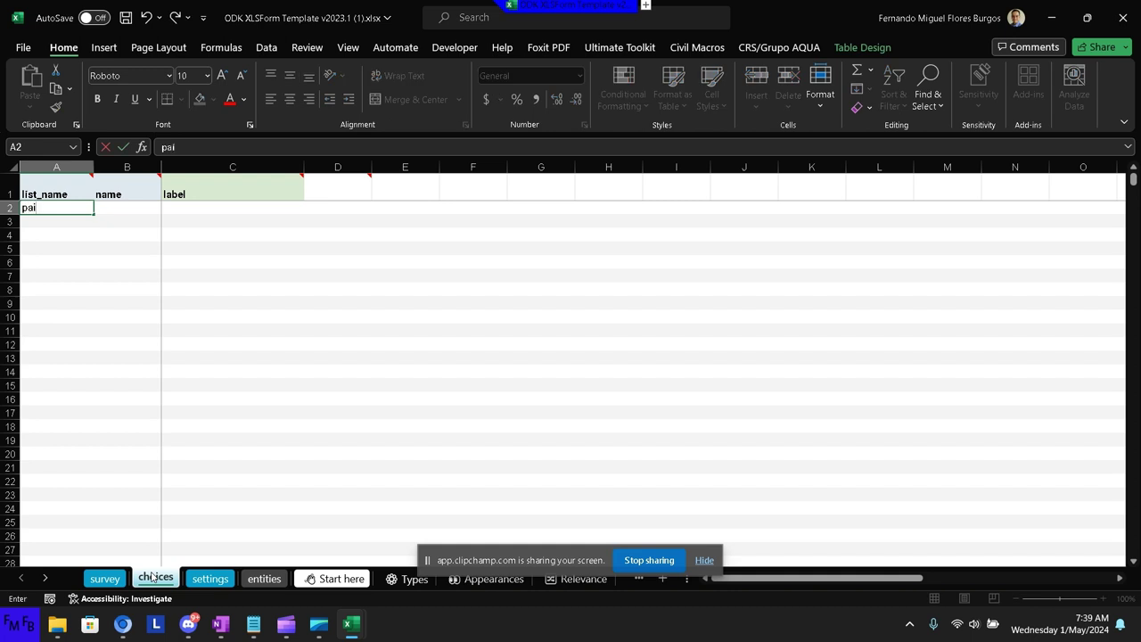
type("s")
key("Tab")
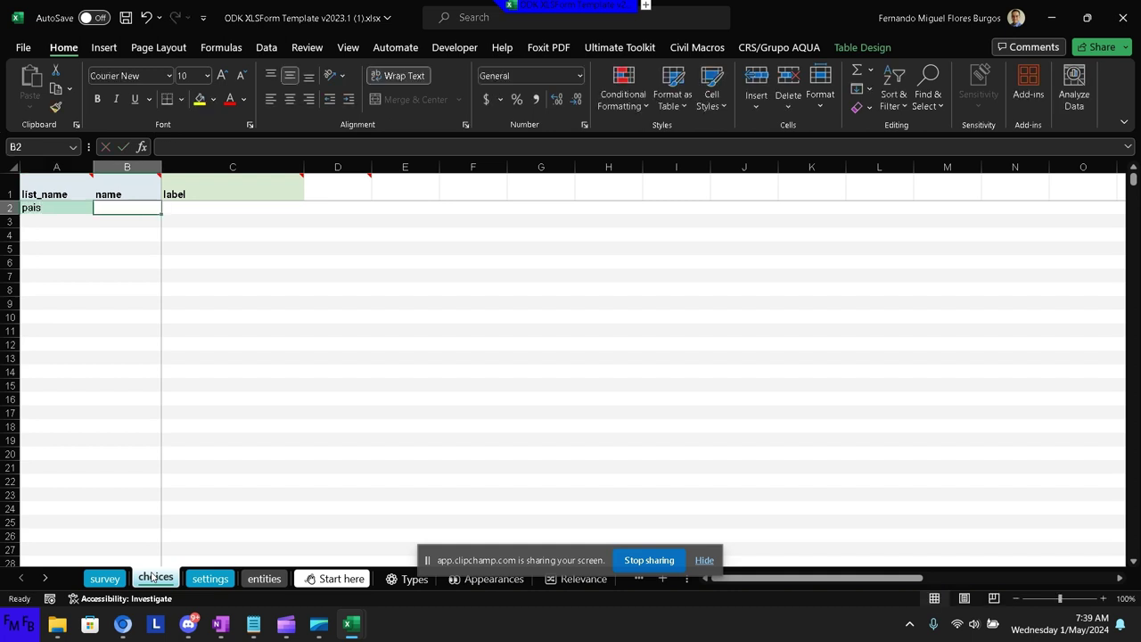
type("honduras")
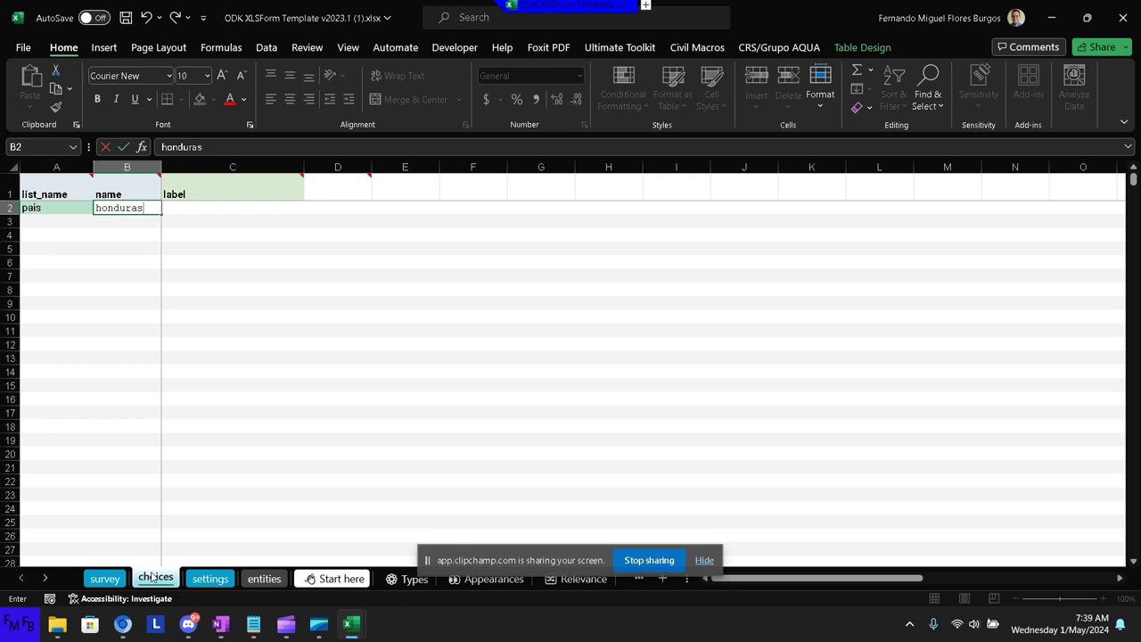
key("Tab")
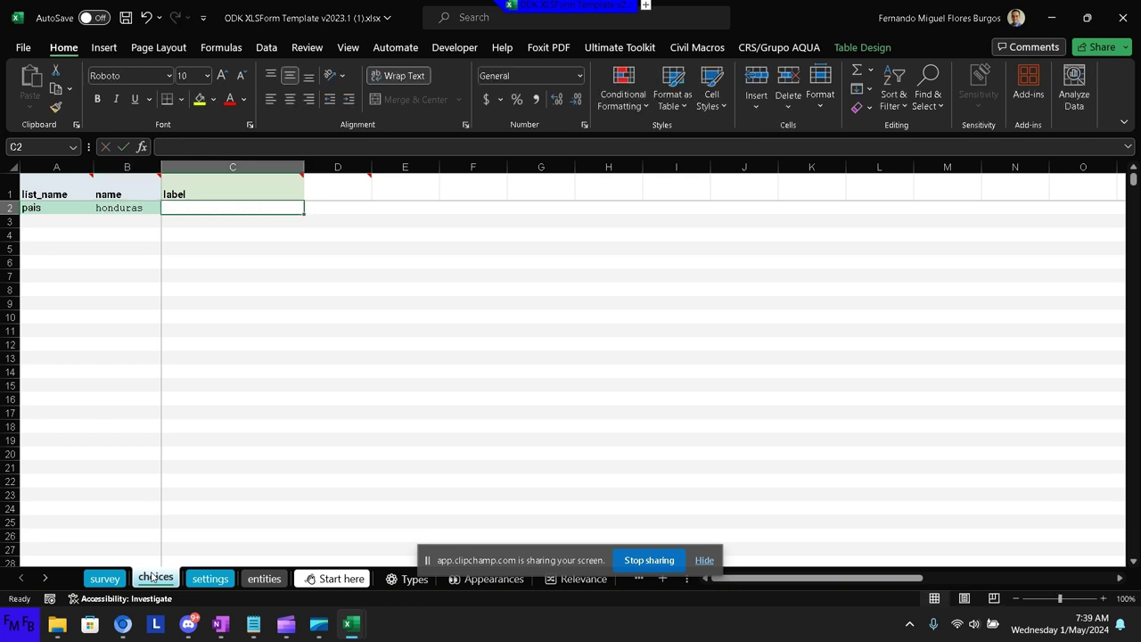
key("Return")
type("pais")
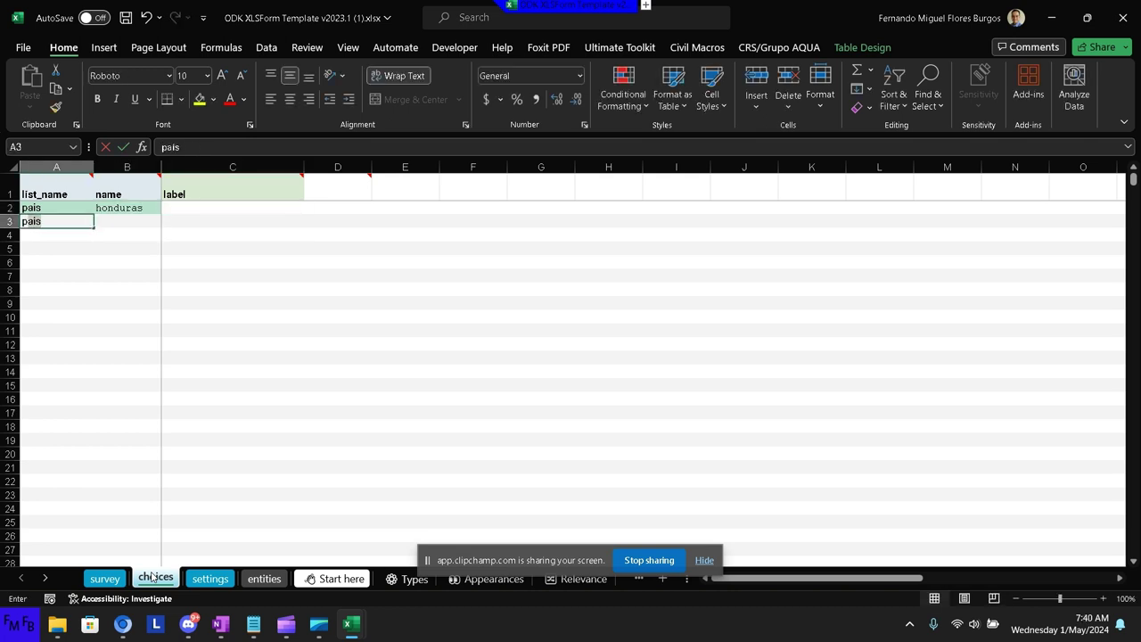
key("Tab")
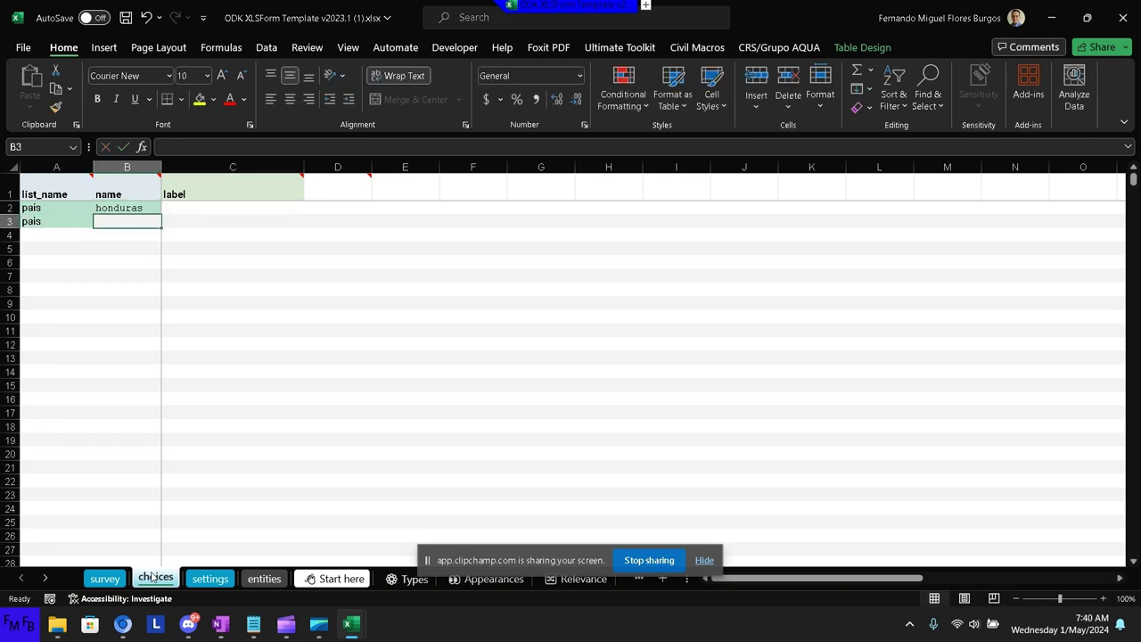
type("s")
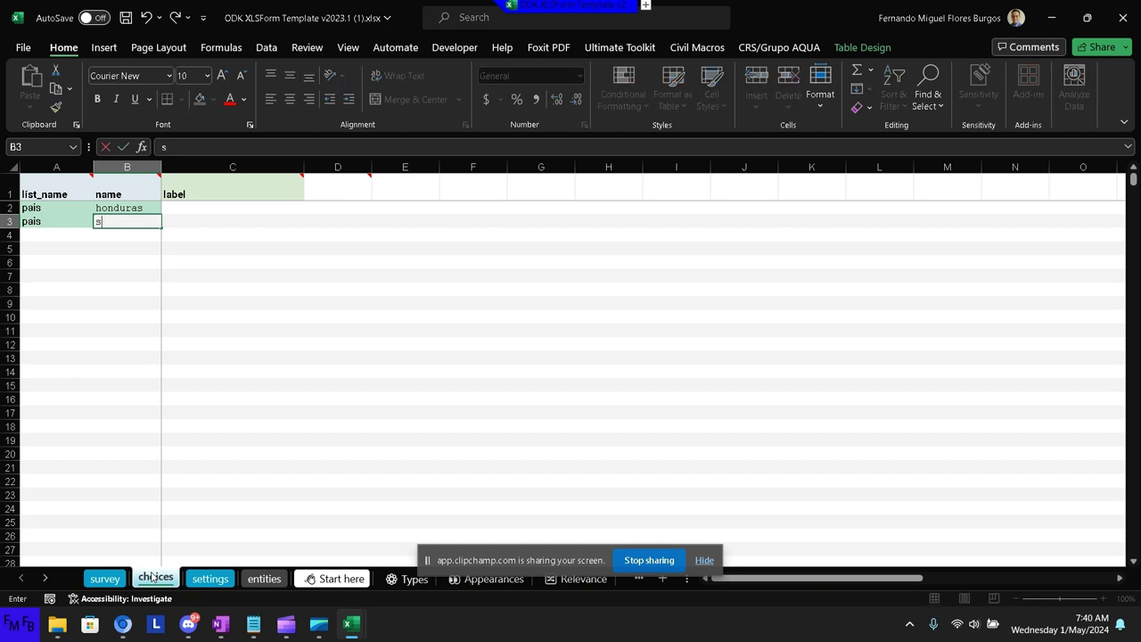
type("alvador")
key("Tab")
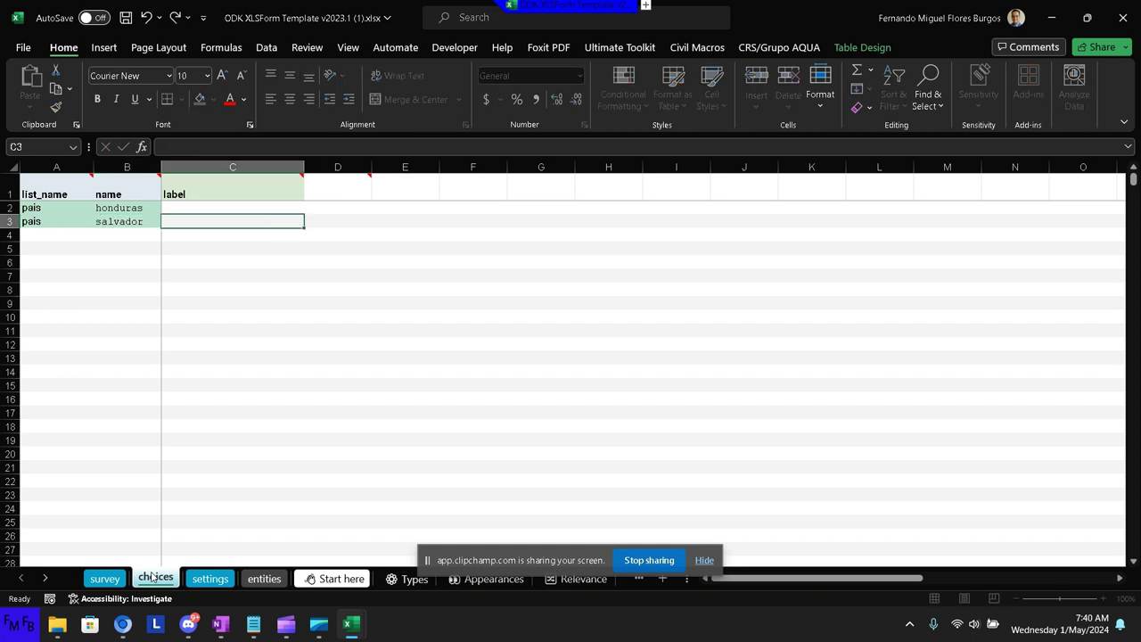
Label the choices Honduras and El Slavador, then start row 4 with list name dpartamento.
key("Up")
type("Hon")
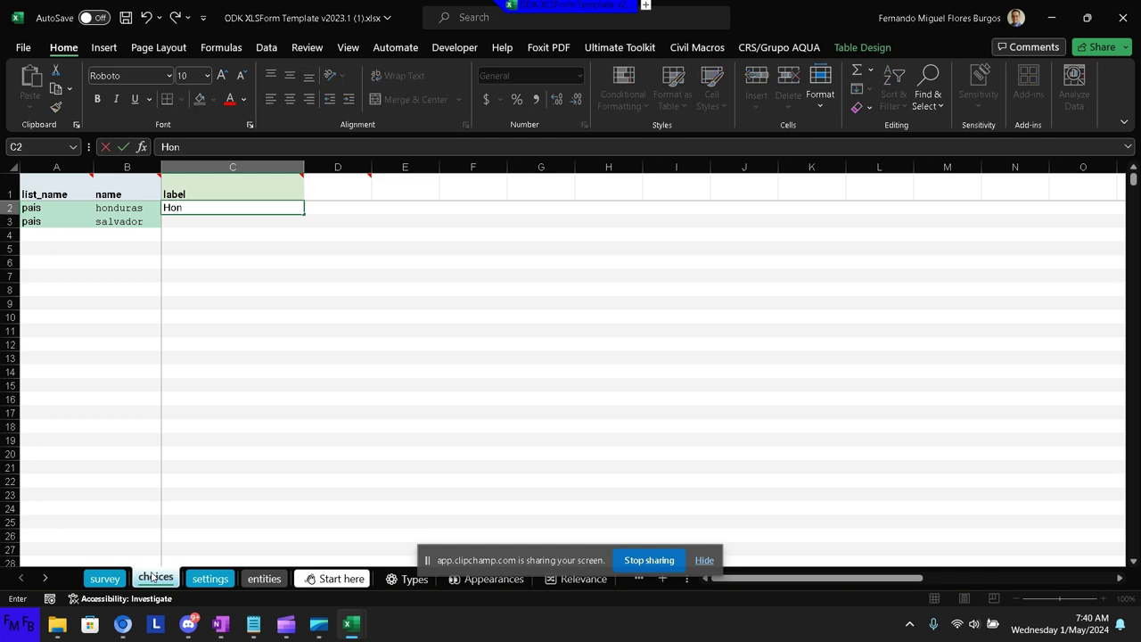
type("duras")
key("Return")
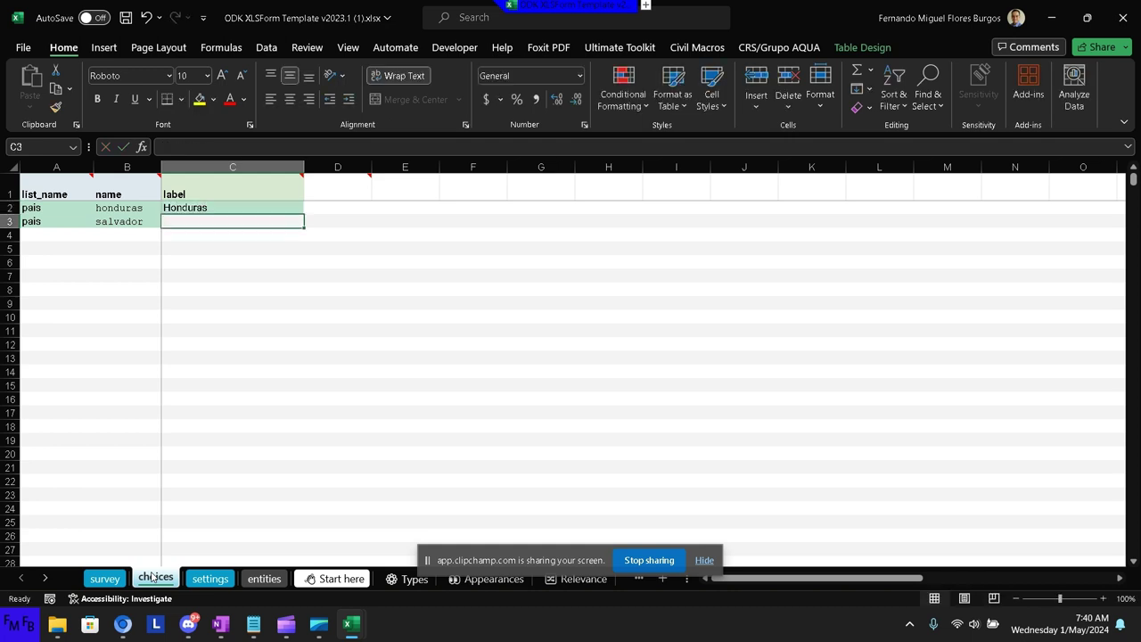
type("El Sla")
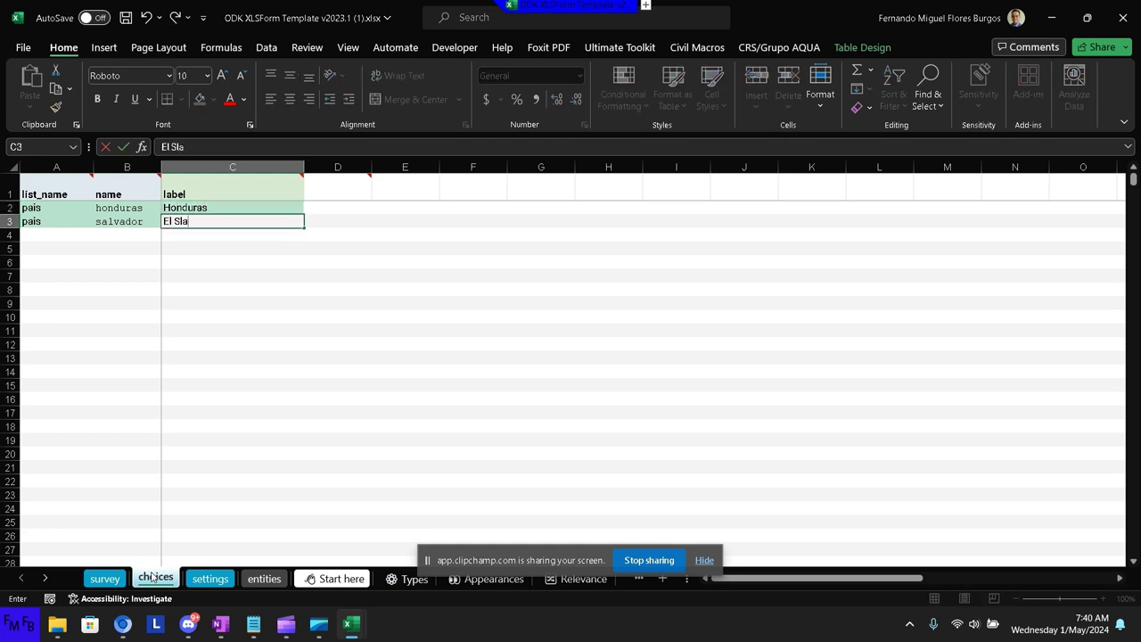
type("vador")
key("Return")
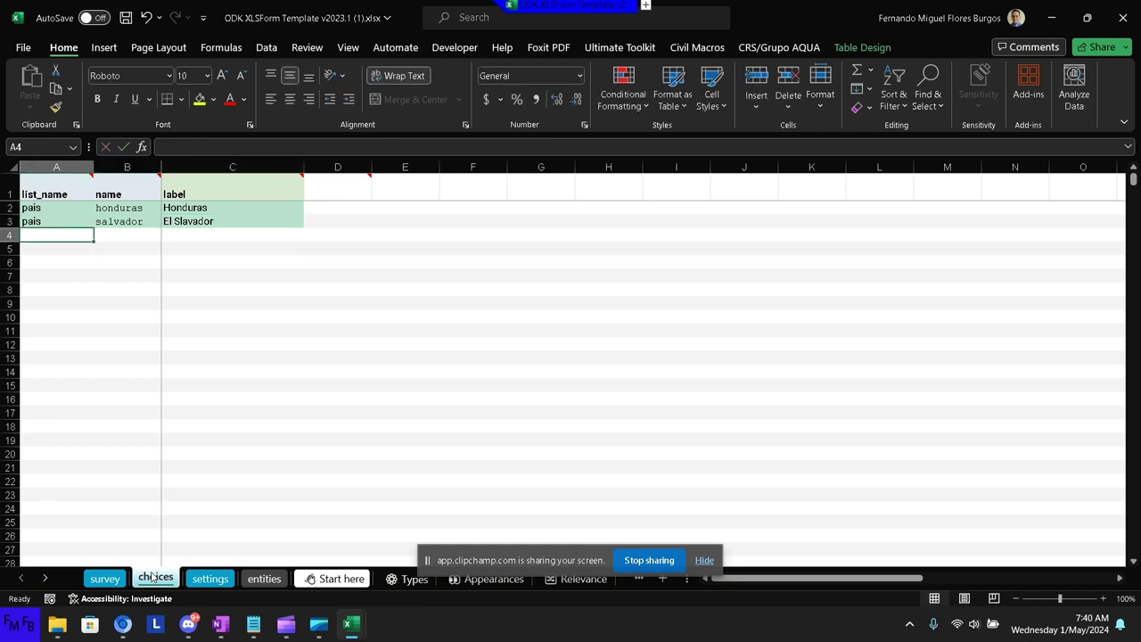
type("dpa")
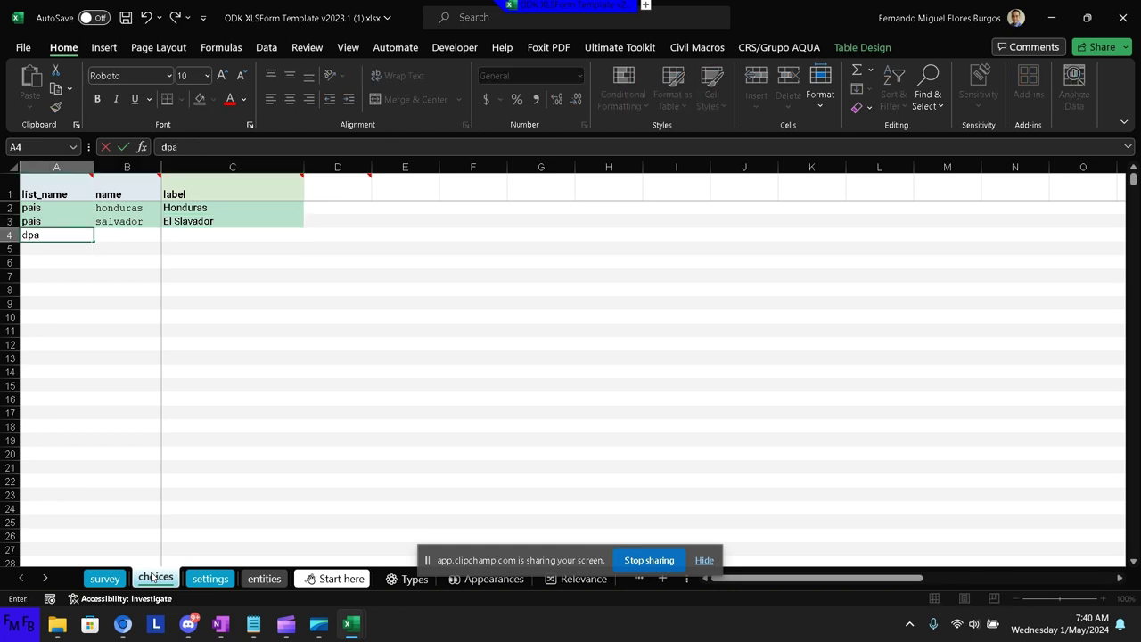
type("rtamento")
Commit dpartamento as row 4's list name and paste the 18 department labels from Notepad into C4.
key("Tab")
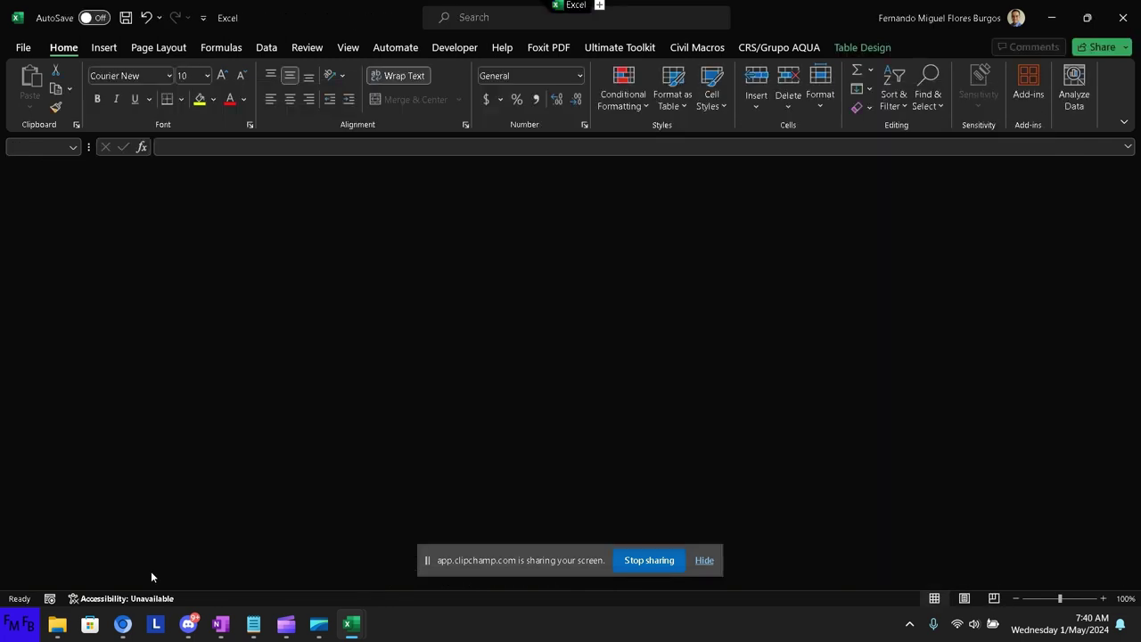
key("alt+Tab")
key("alt+Tab")
key("alt+Tab")
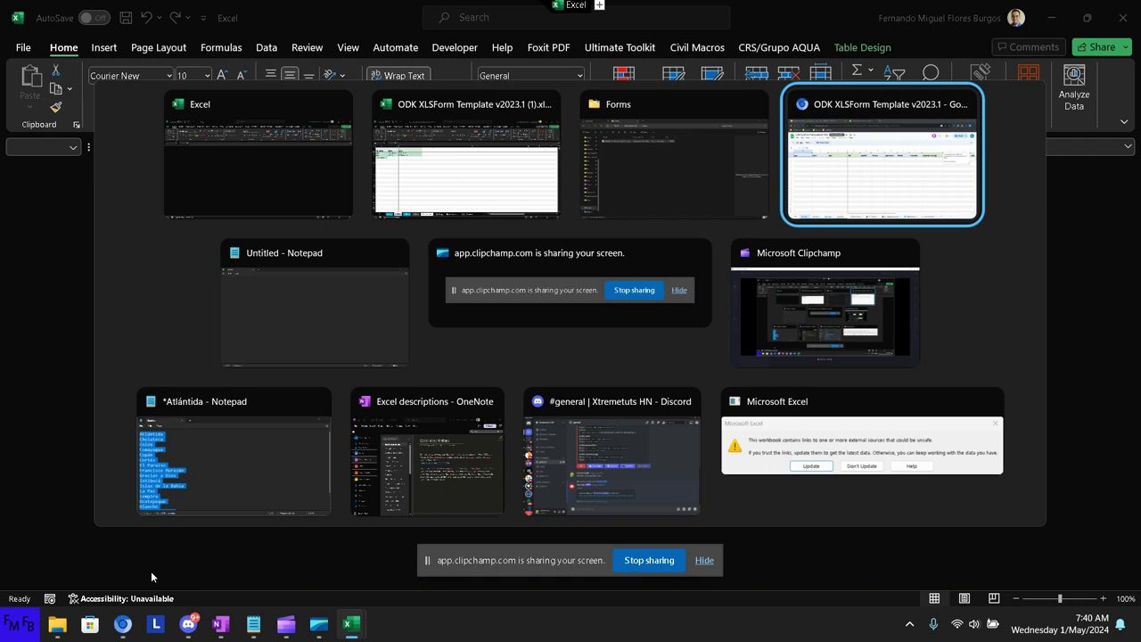
key("alt+Tab")
key("alt+Tab")
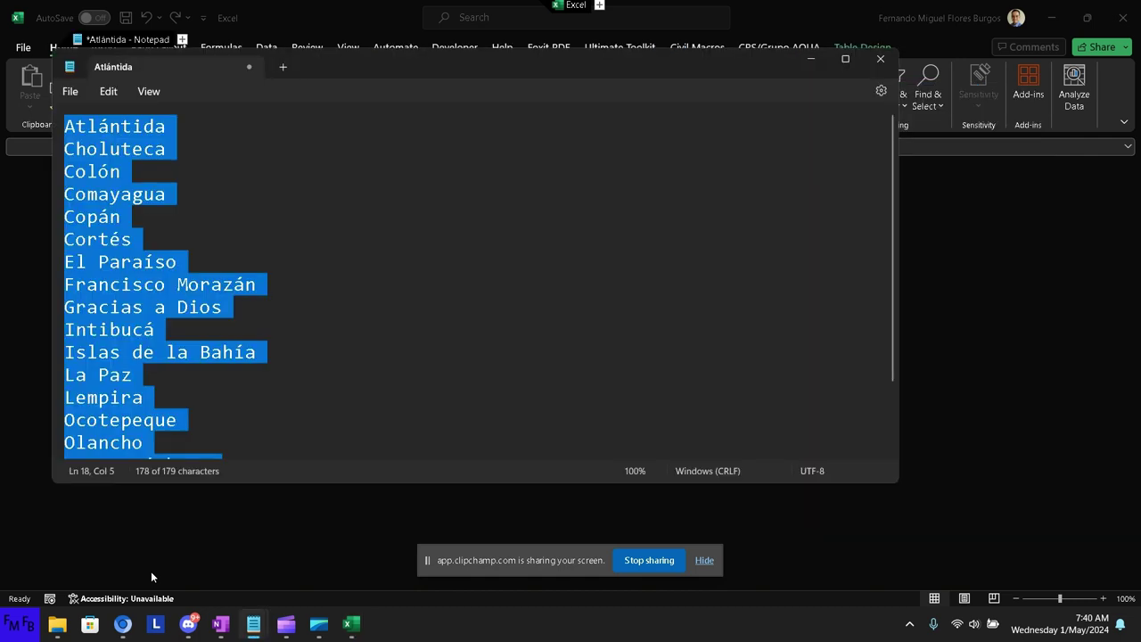
key("alt+Tab")
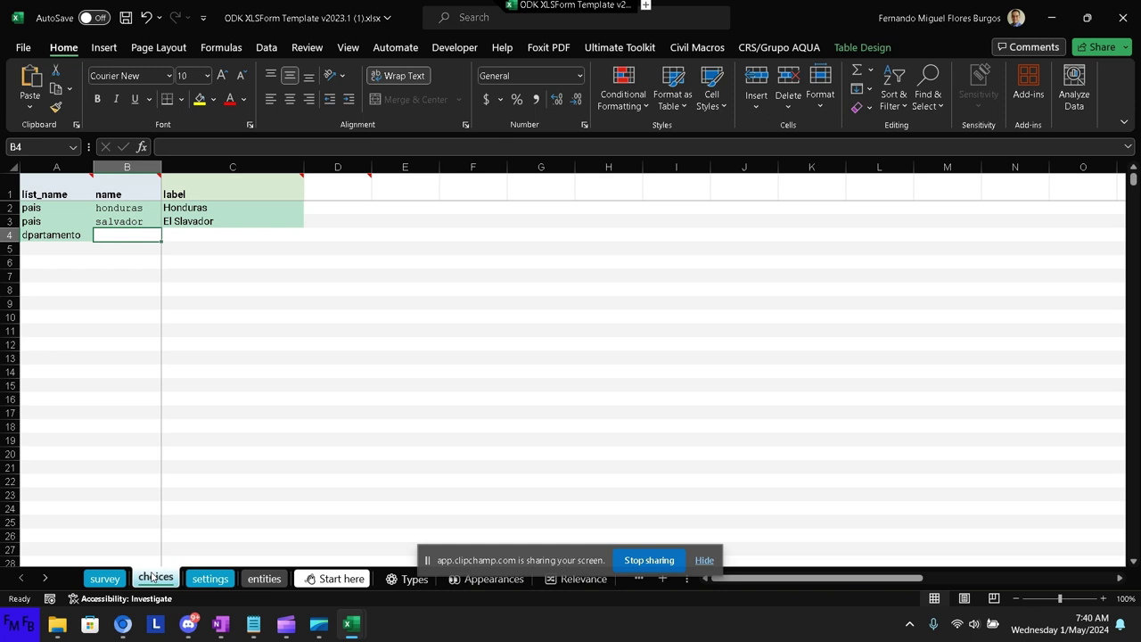
key("Tab")
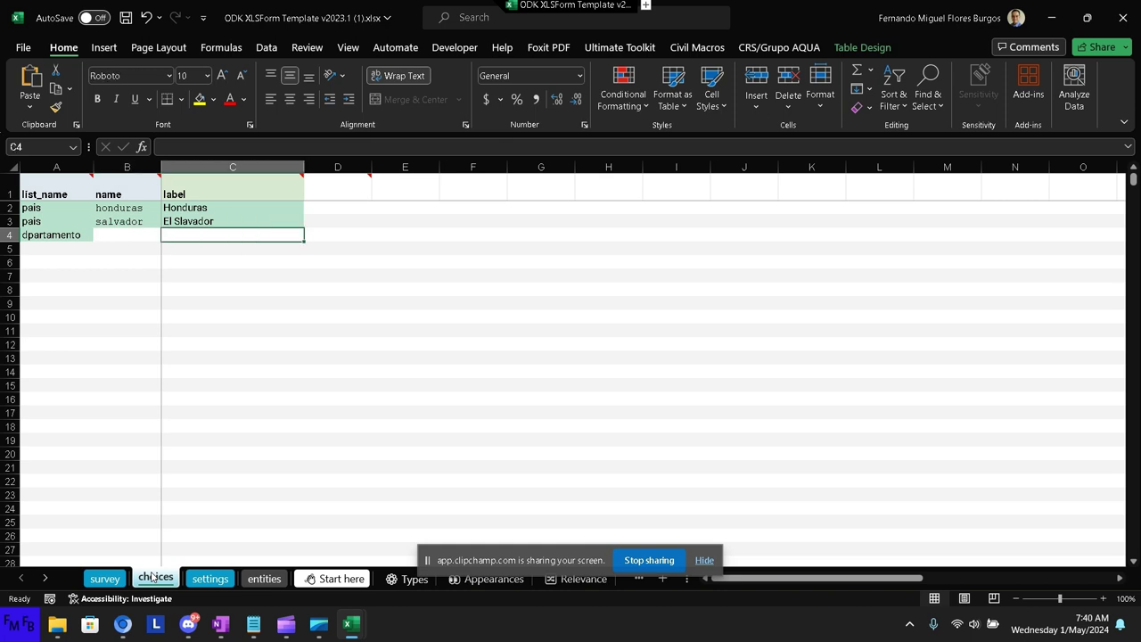
type("Atlántida Choluteca Colón Comayagua Copán Cortés El Paraíso Francisco Morazán Gracias a Dios Intibucá Islas de la Bahía La Paz Lempira Ocotepeque Olancho Santa Bárbara Valle Yoro")
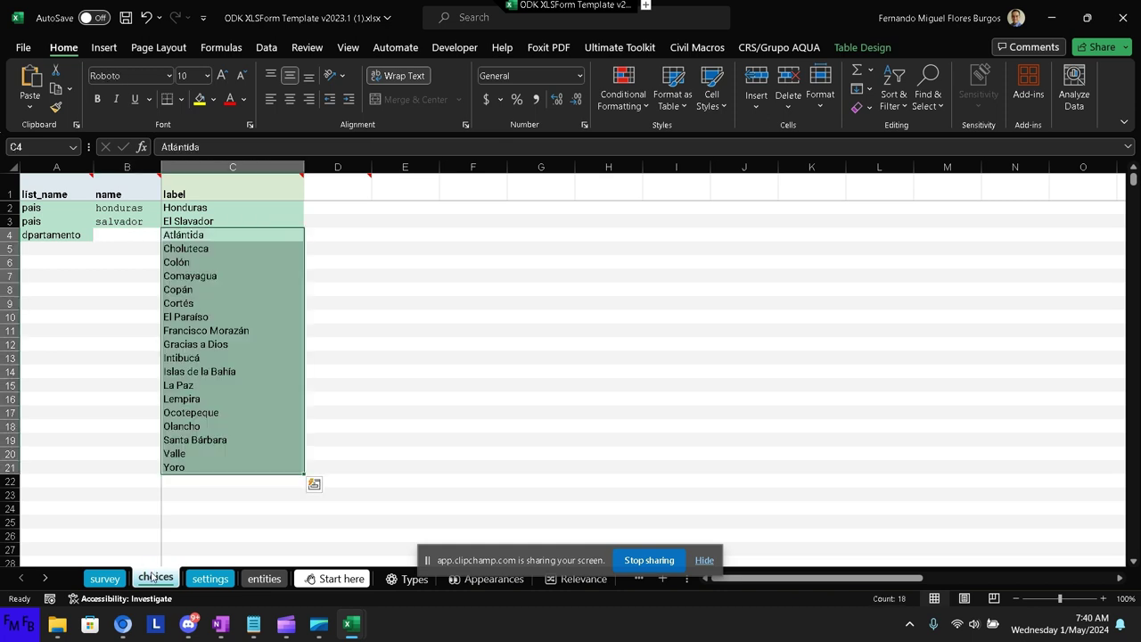
key("Left")
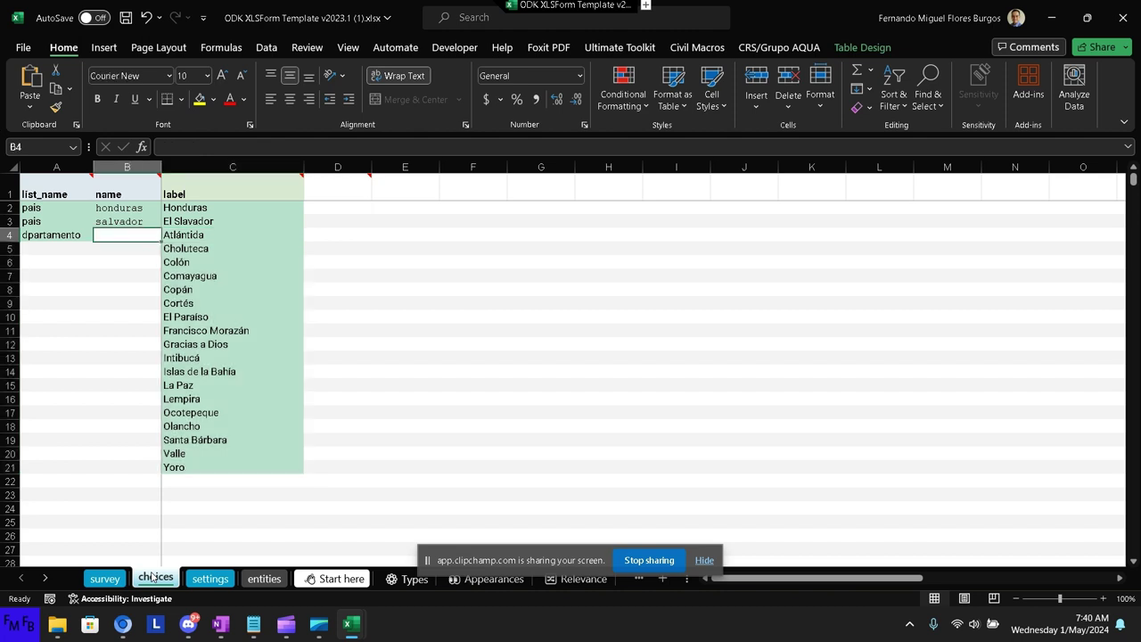
Enter choice names atlantida, choluteca, colon, comayagua, copan, cortes, paraiso, morazan and dios in column B.
type("atlanti")
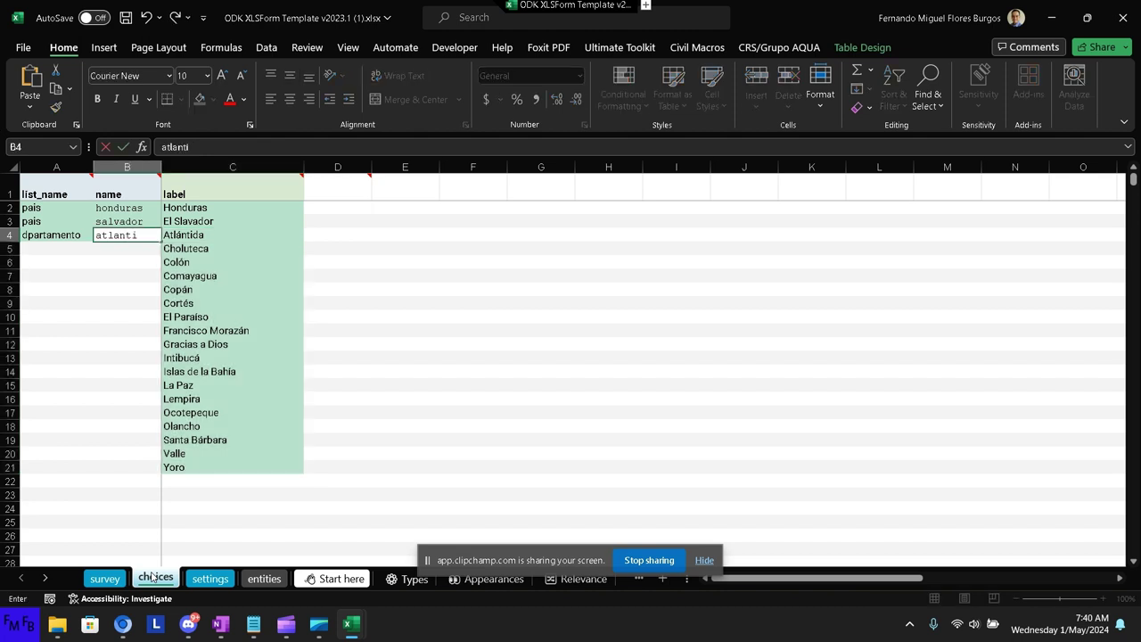
type("da")
key("Return")
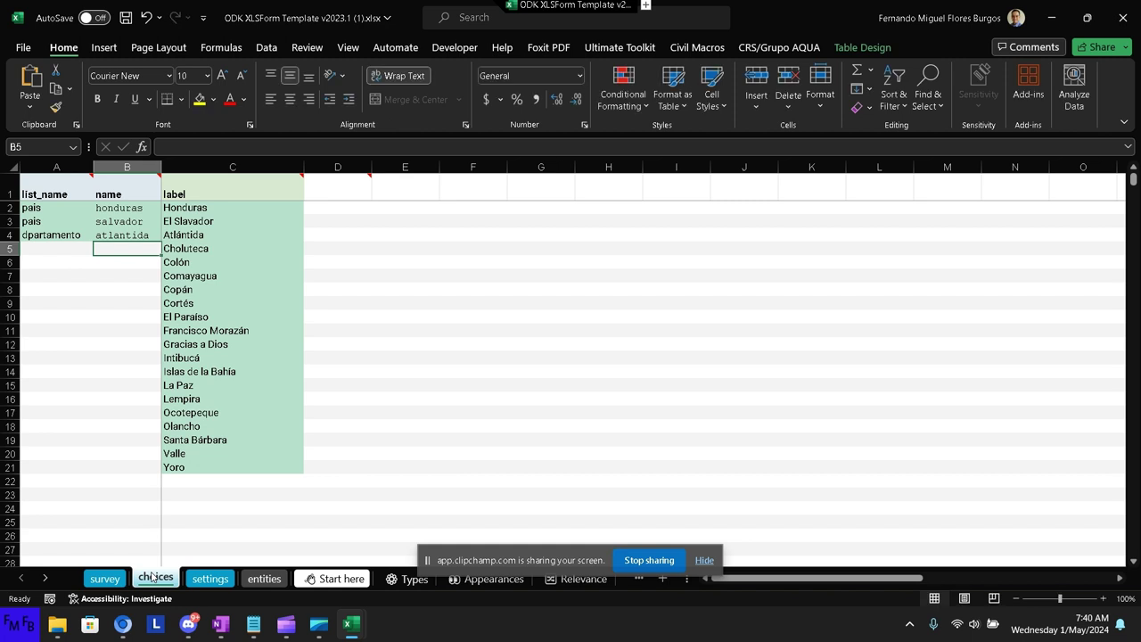
type("cholu")
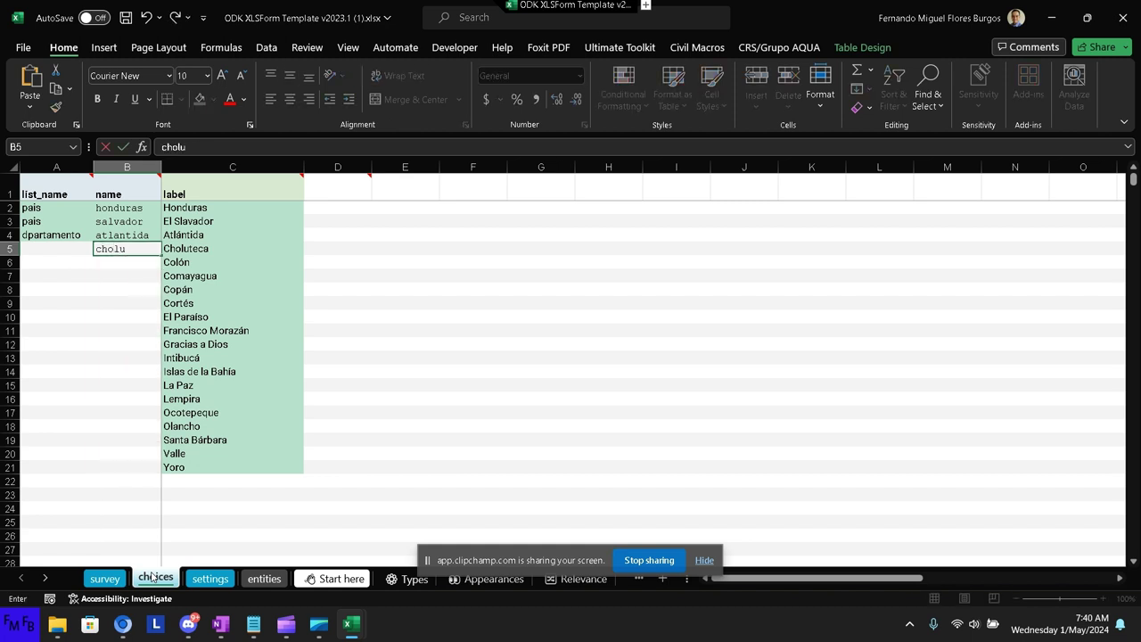
type("teca")
key("Return")
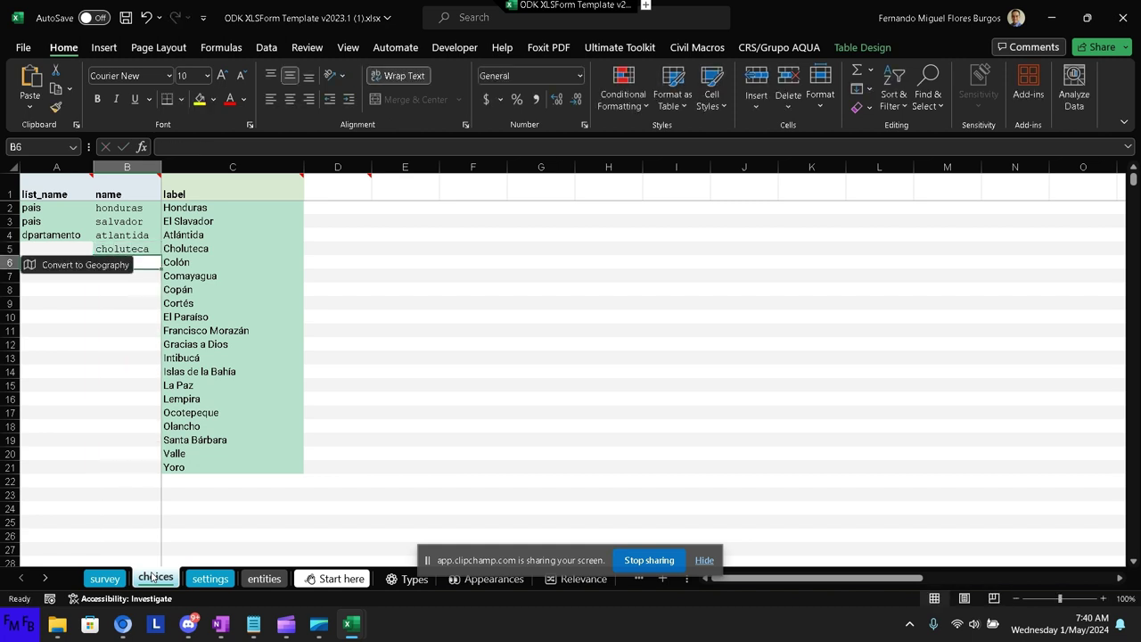
type("colo")
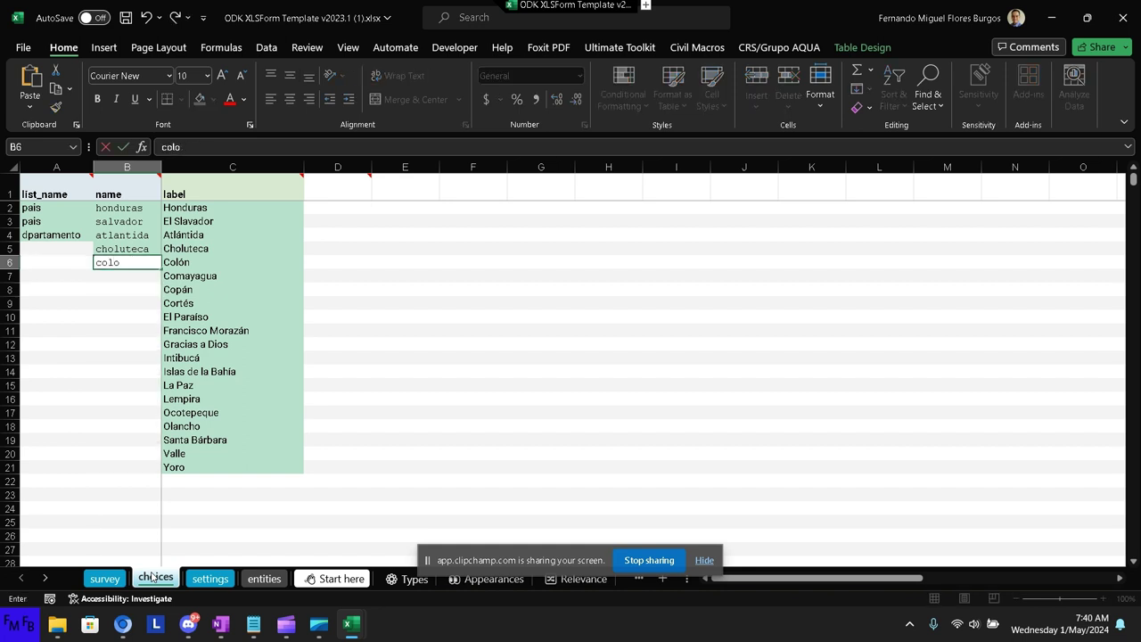
type("n")
key("Return")
type("c")
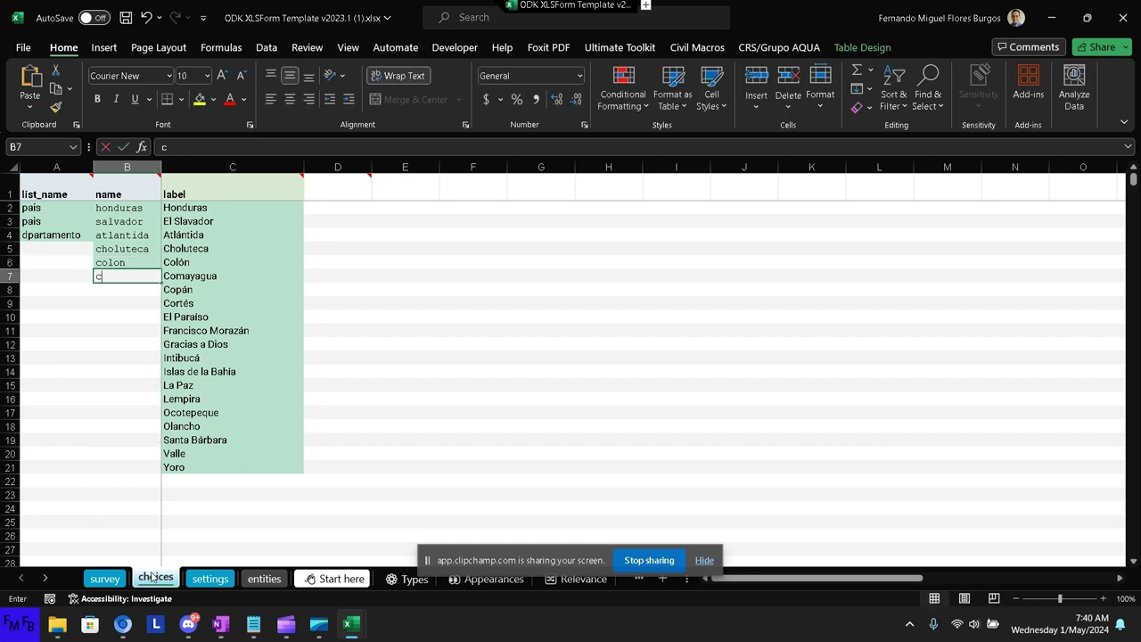
type("omayagua")
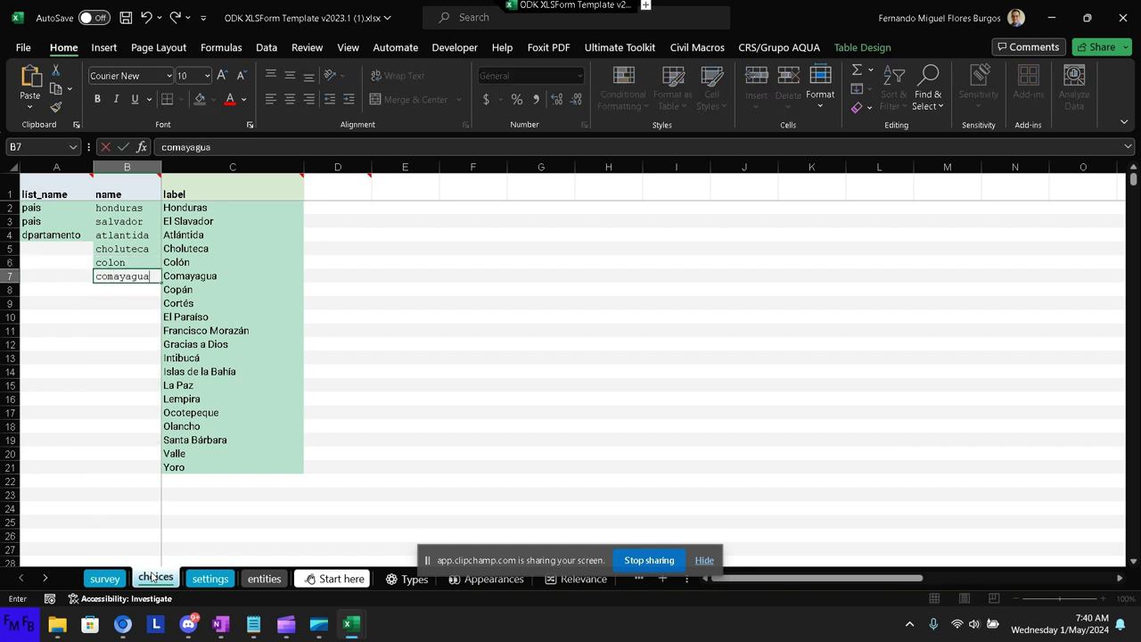
key("Return")
type("copan")
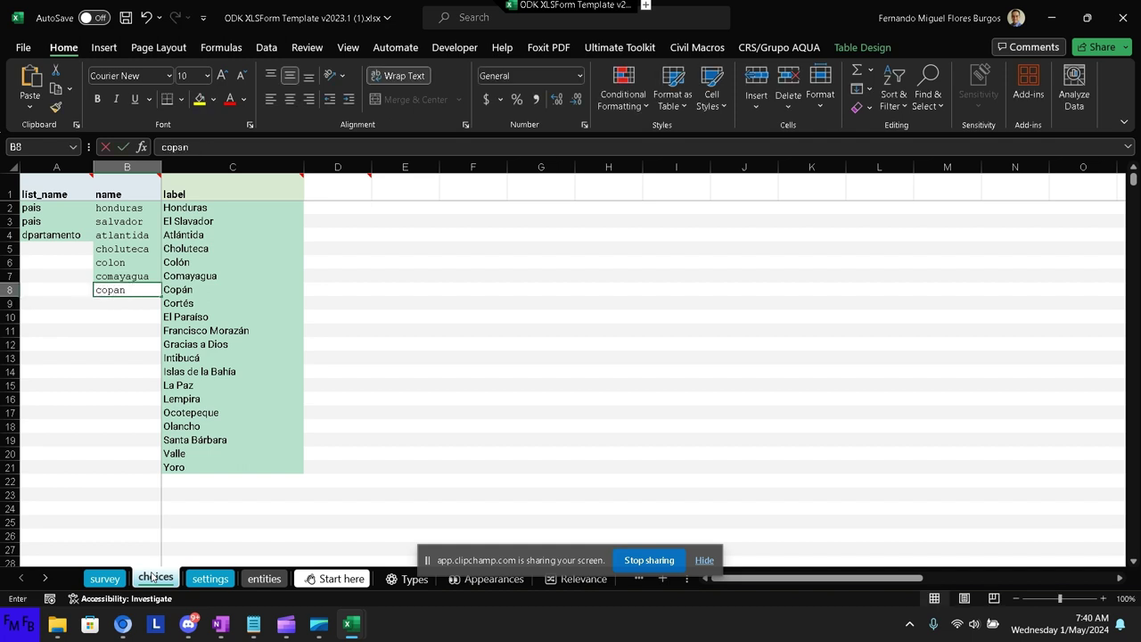
key("Return")
type("c")
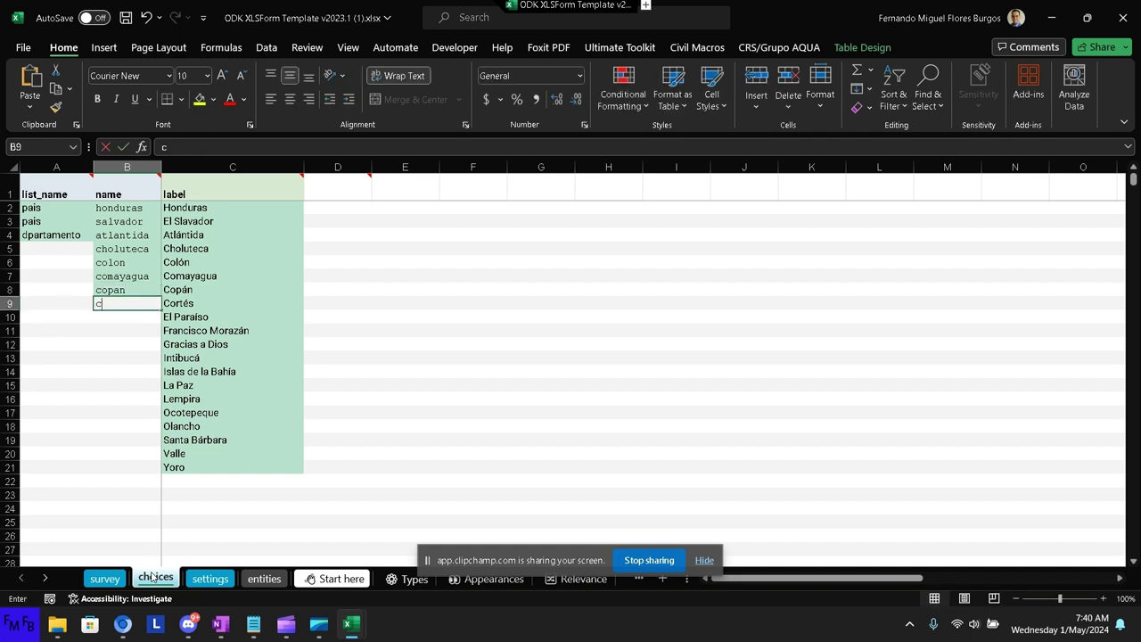
type("ortes")
key("Return")
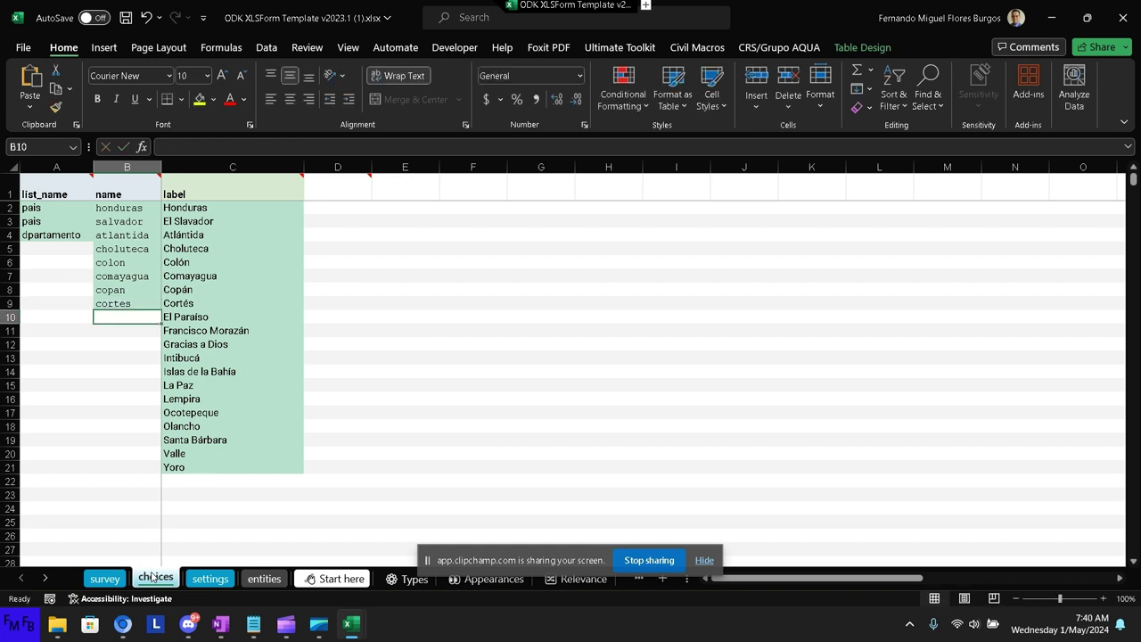
type("paraiso")
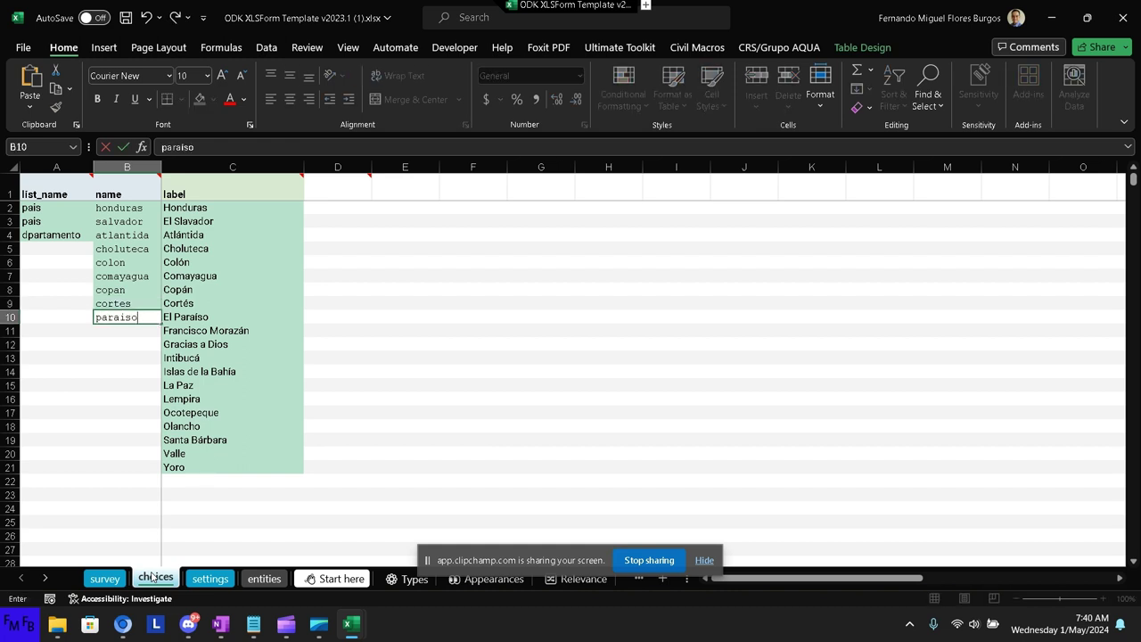
key("Return")
type("m")
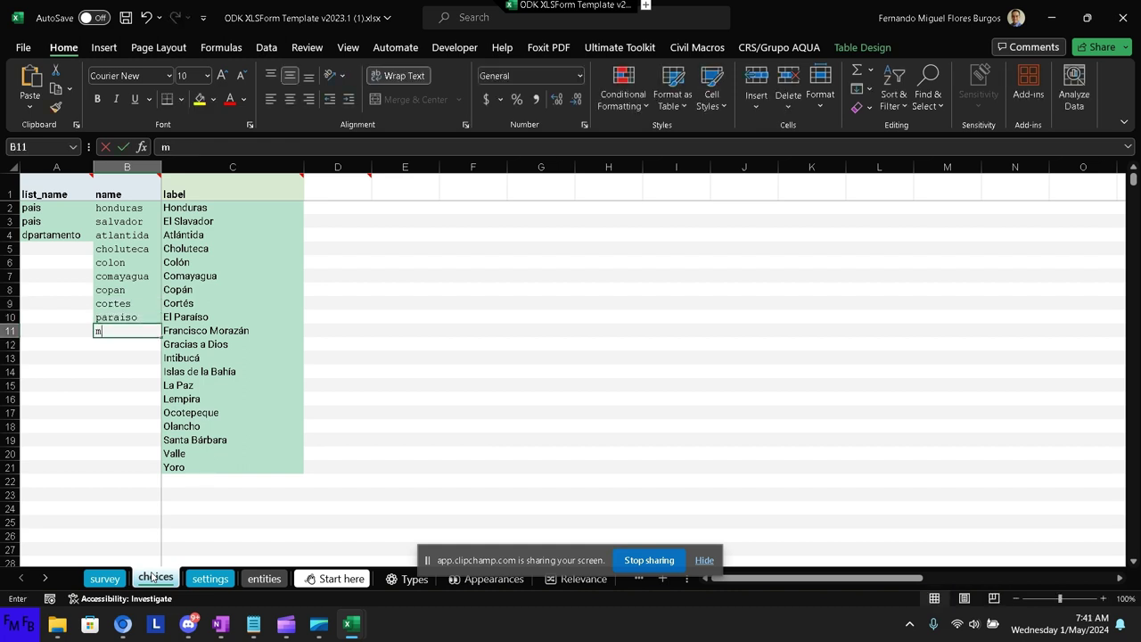
type("orazan")
key("Return")
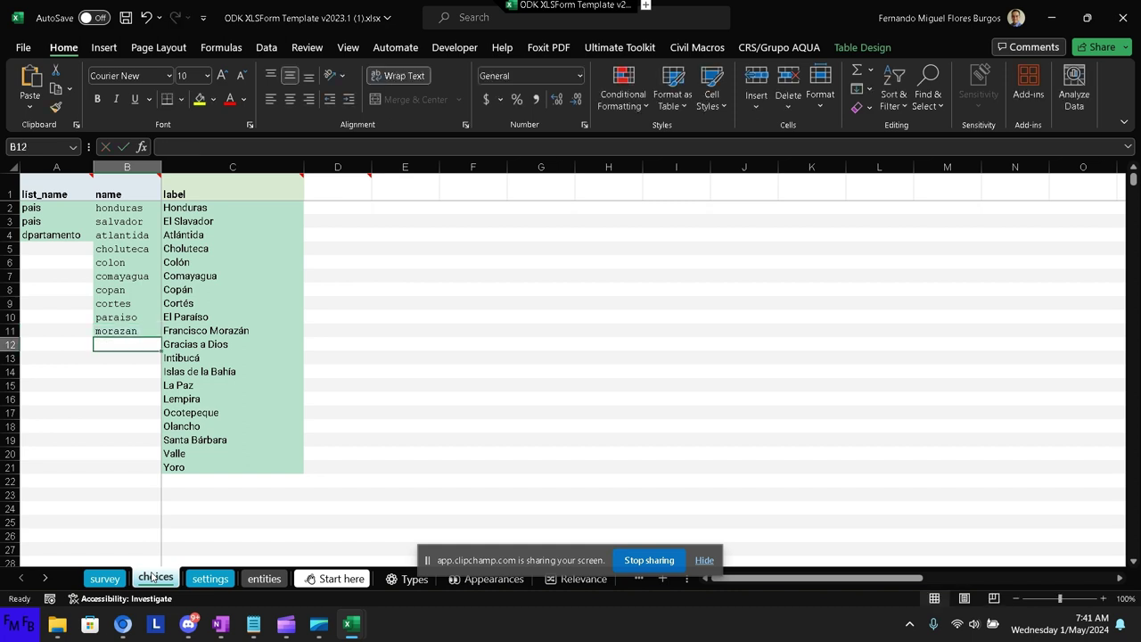
type("dios")
key("Return")
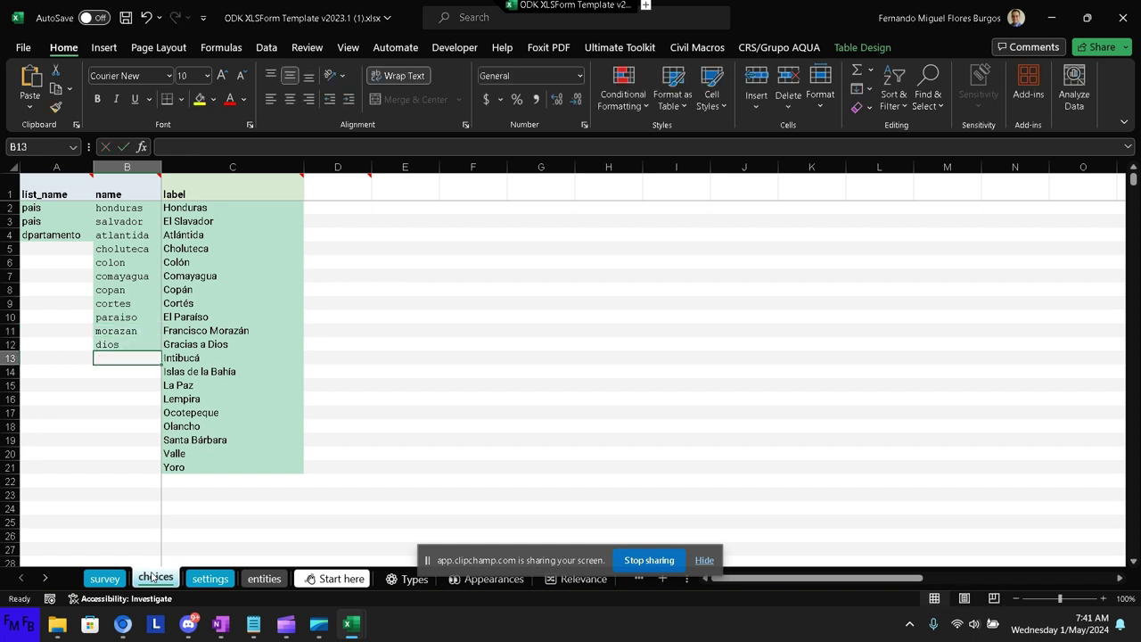
Enter the remaining names intibuca, bahia, paz, lempira, ocotepeque, olancho, barbara, valle and yoro.
type("in")
type("tibuca")
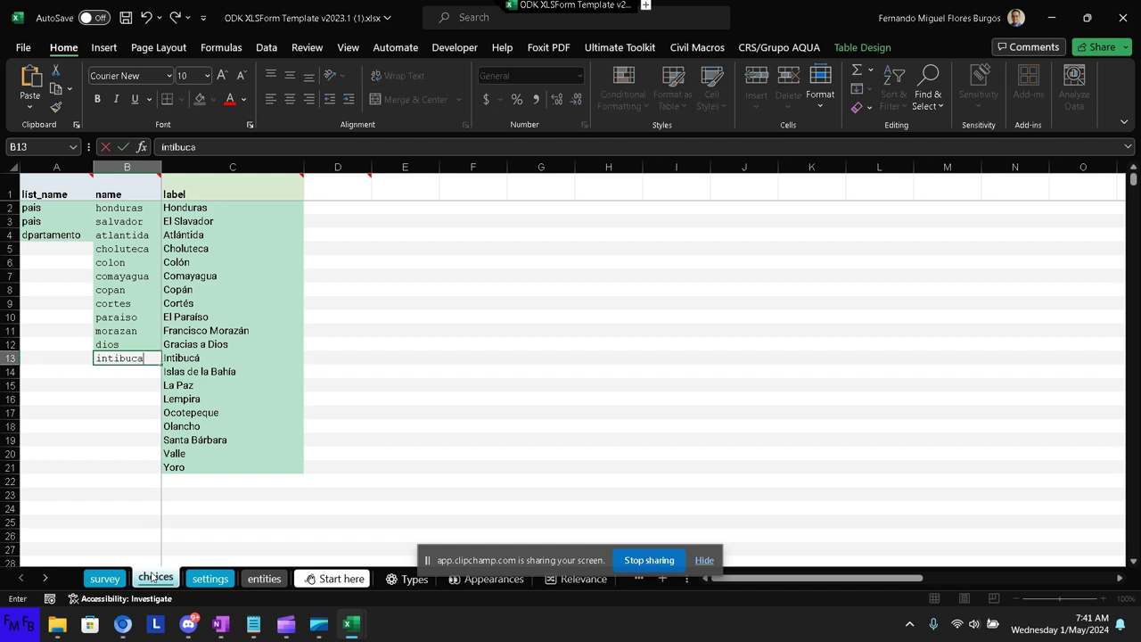
key("Return")
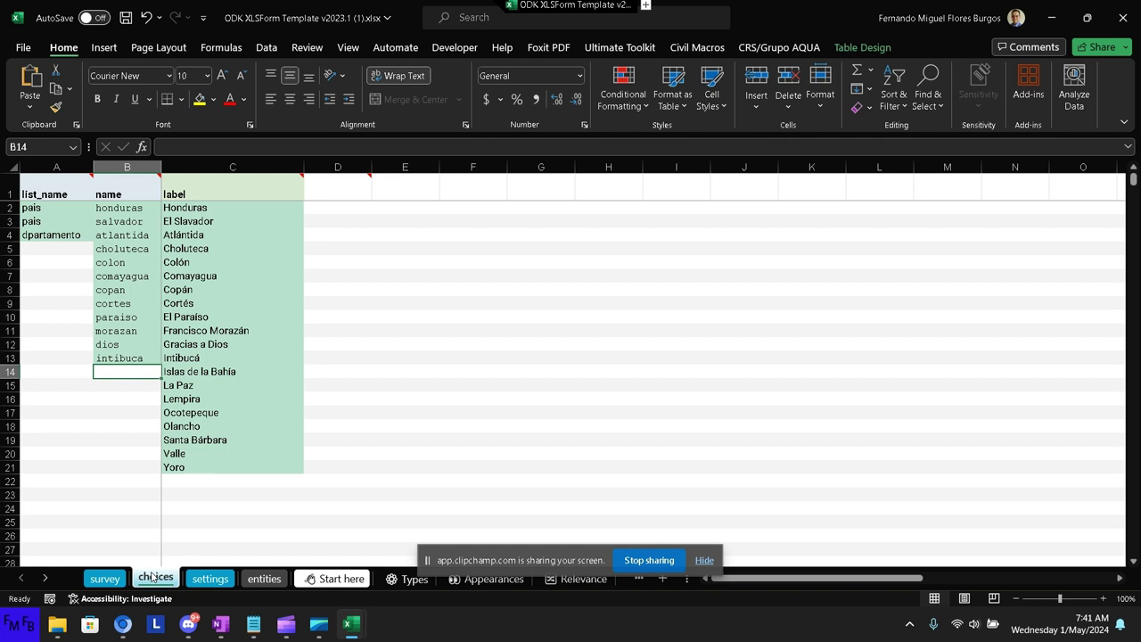
type("bahia")
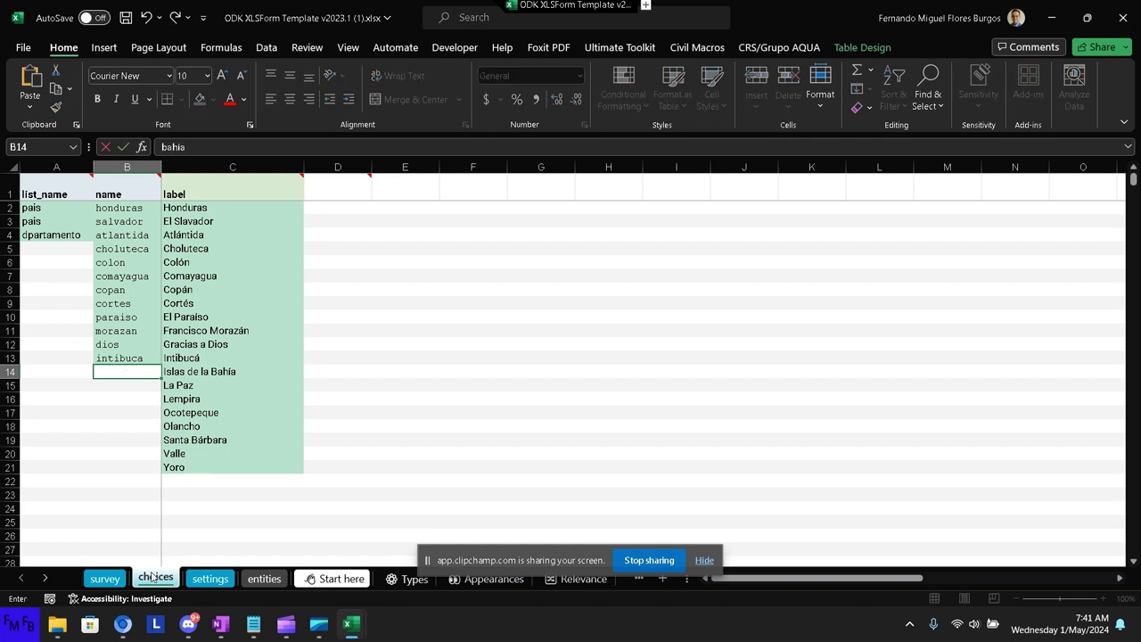
key("Return")
type("paz")
key("Return")
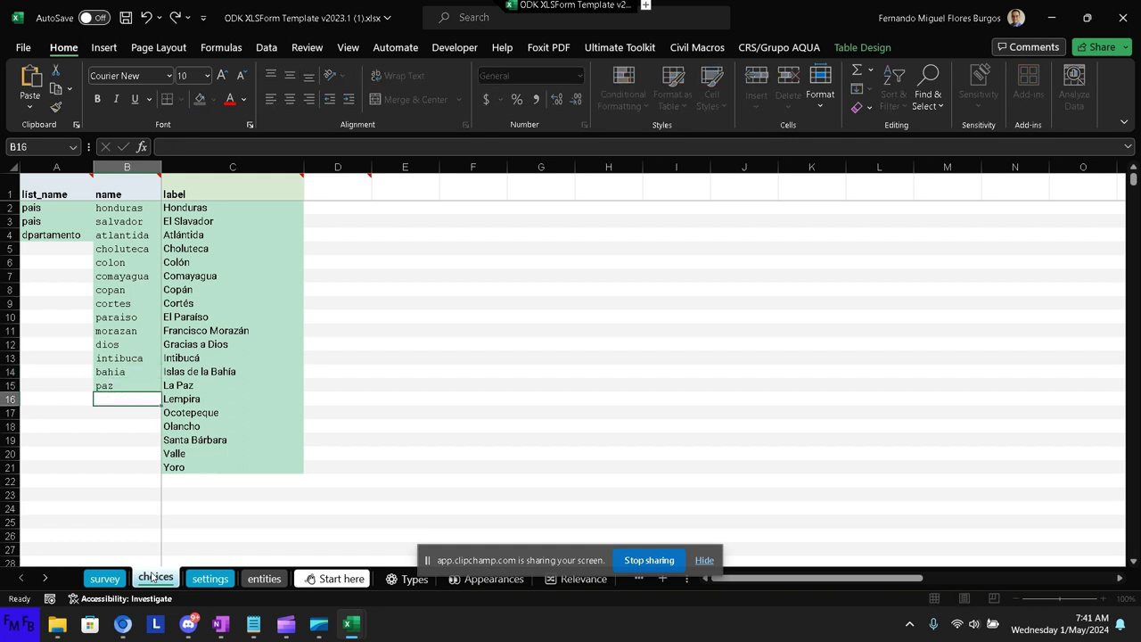
type("lemp")
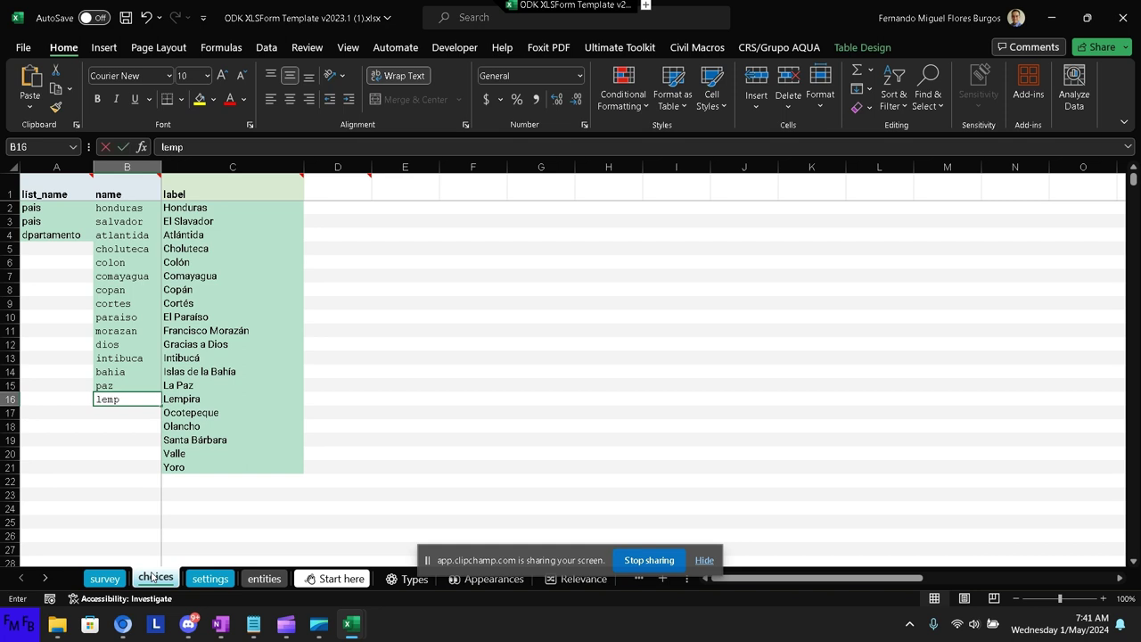
type("ira")
key("Return")
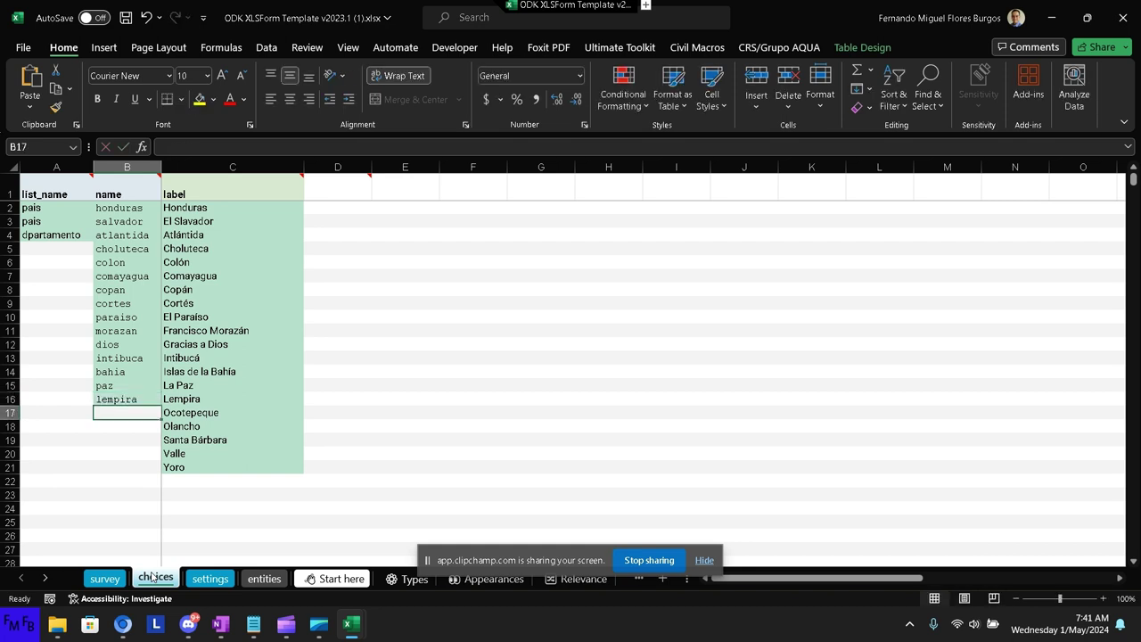
type("ocote")
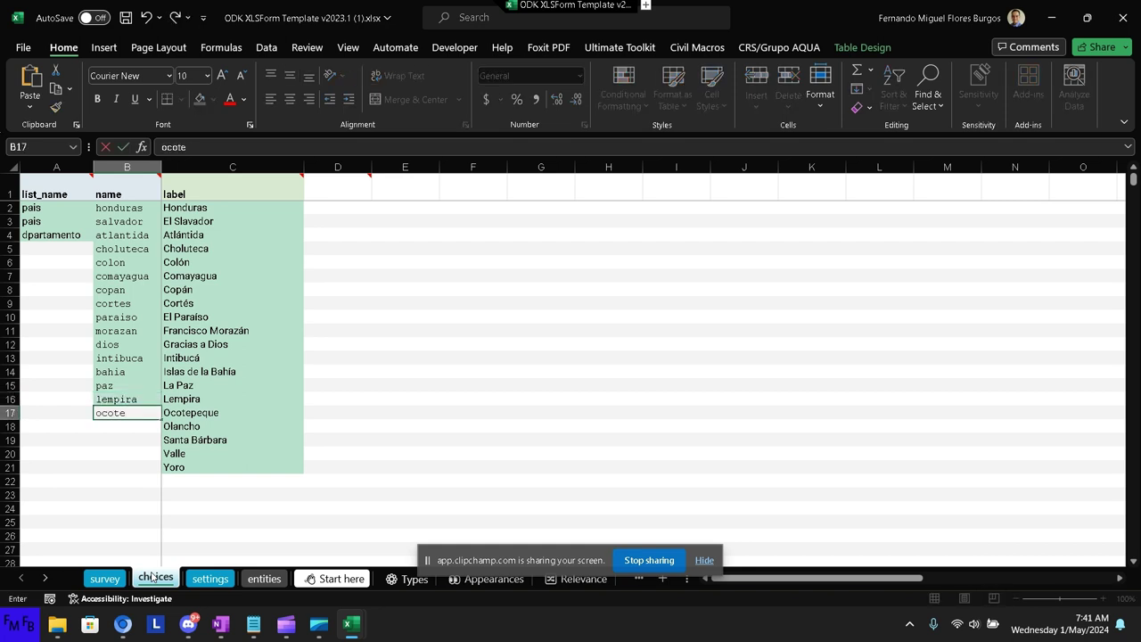
type("peque")
key("Return")
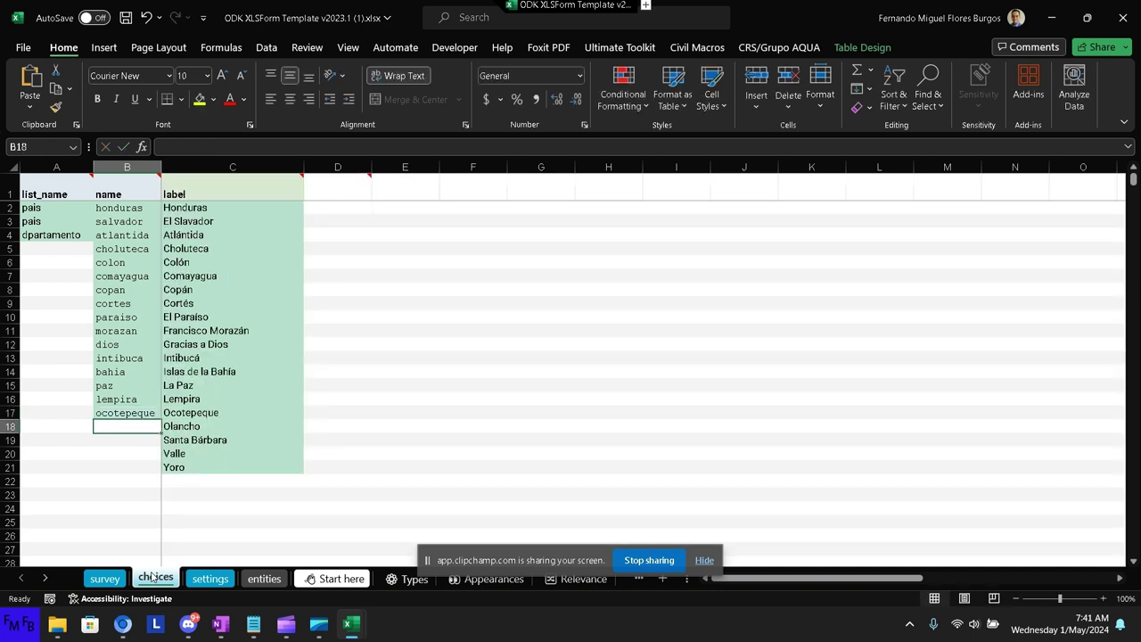
type("olanc")
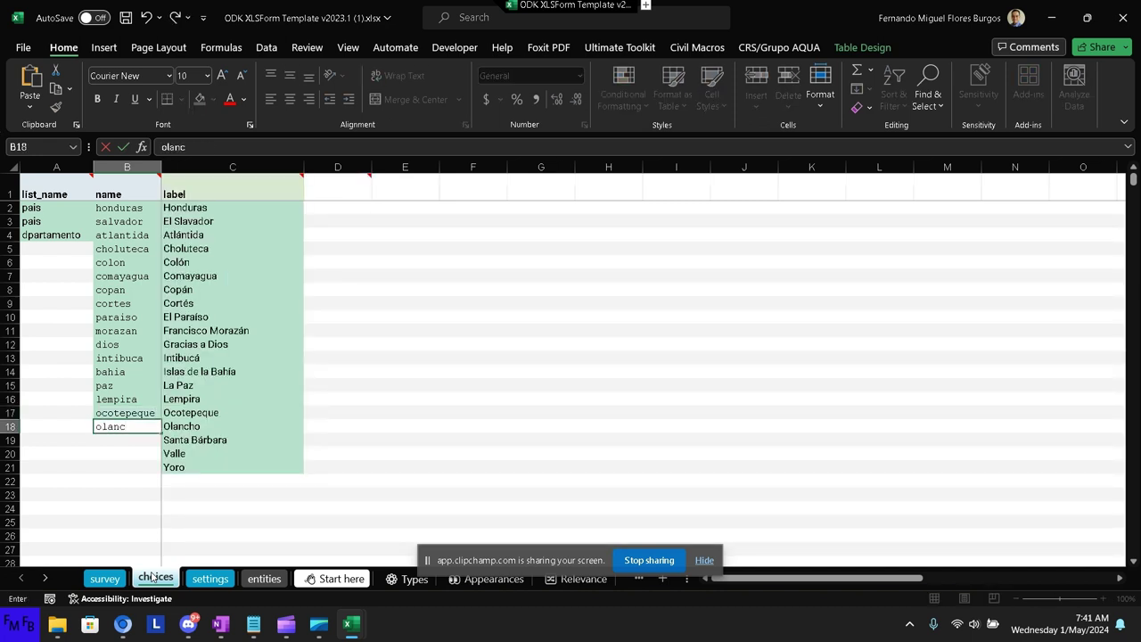
type("ho")
key("Return")
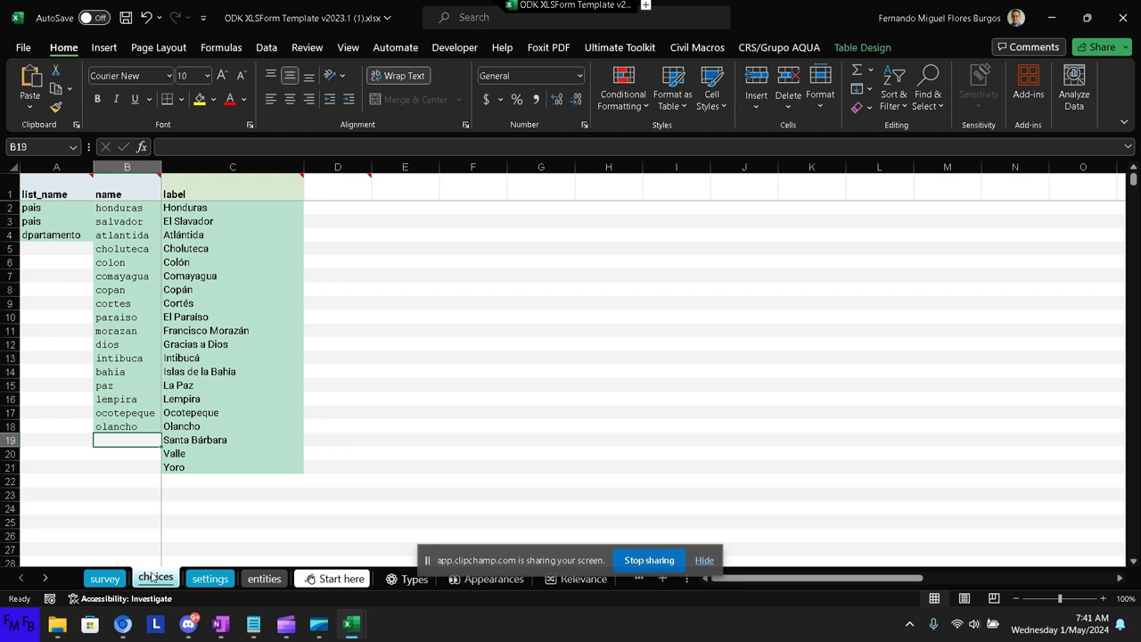
type("barbara")
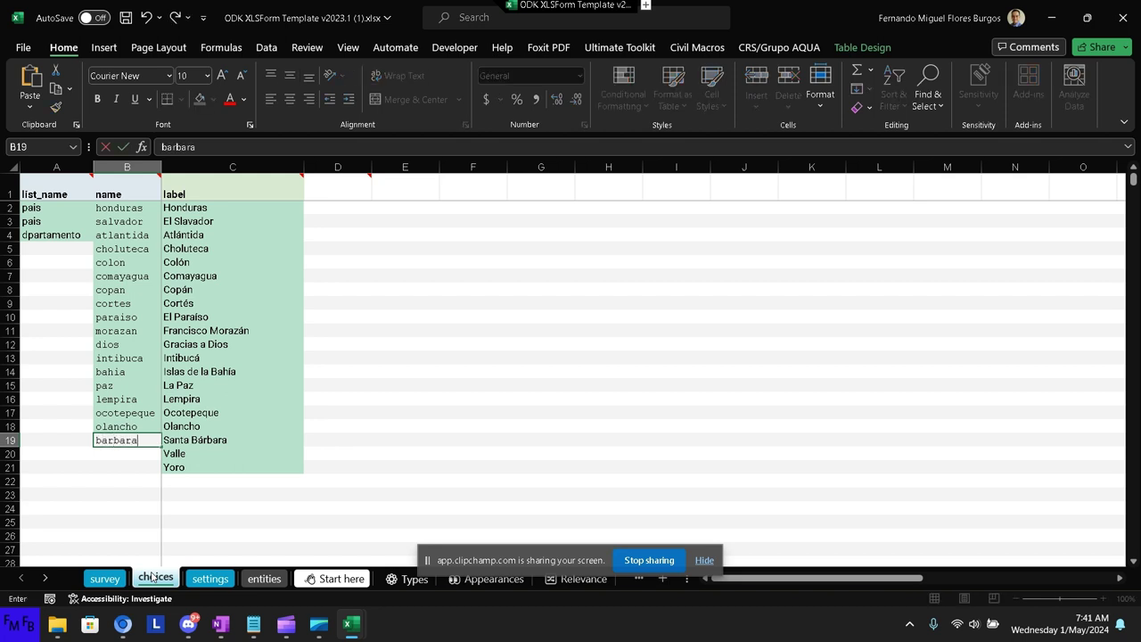
key("Return")
type("va")
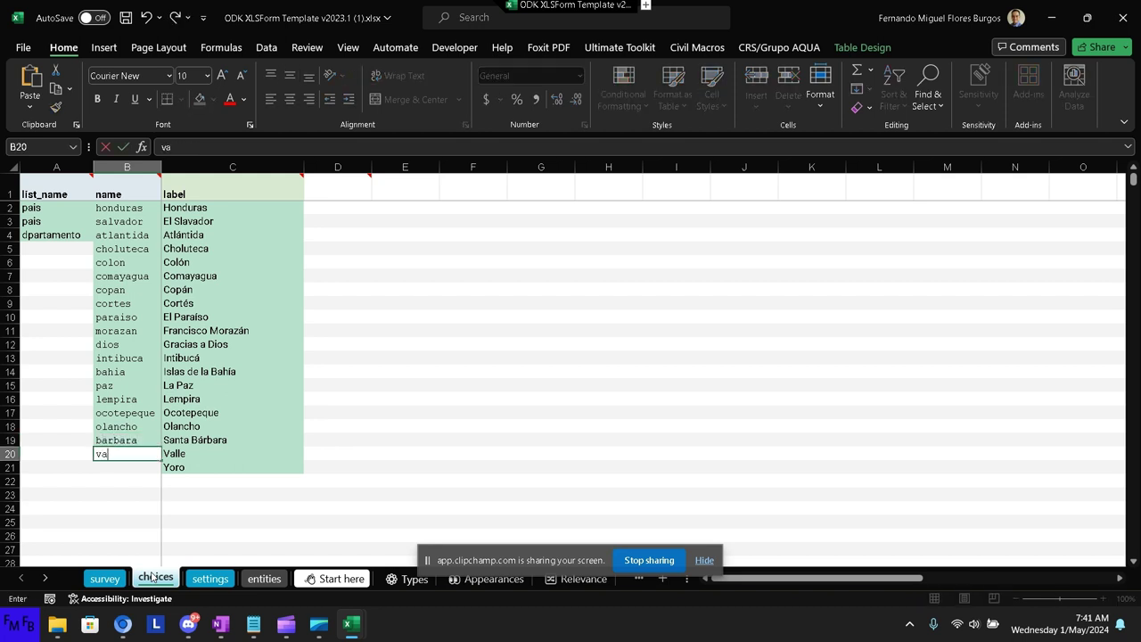
type("lle")
key("Return")
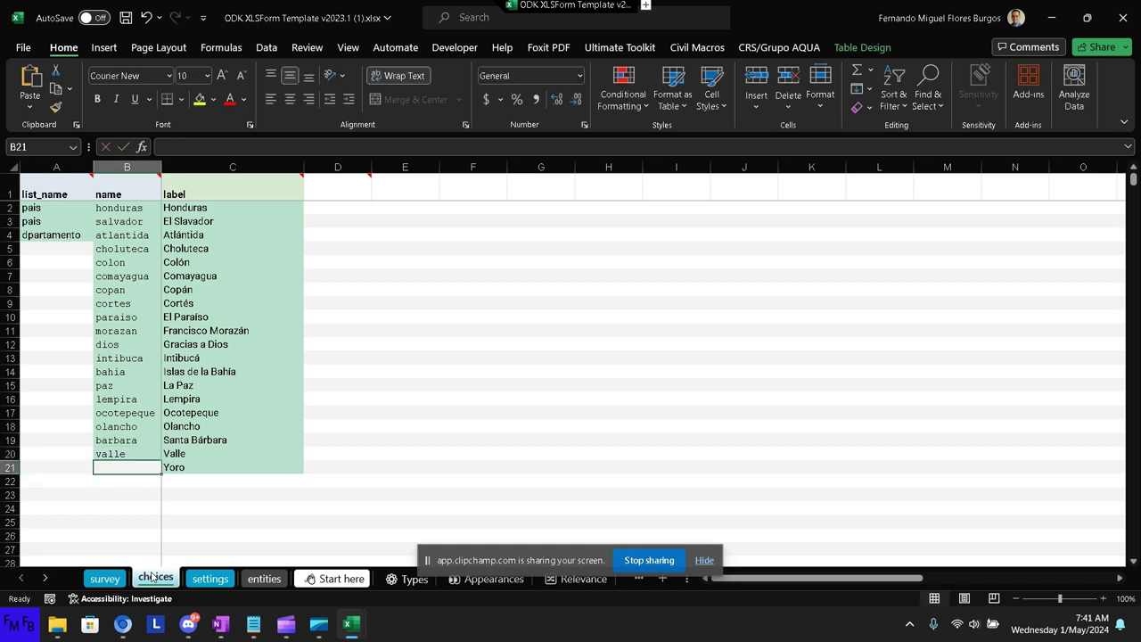
type("yoro")
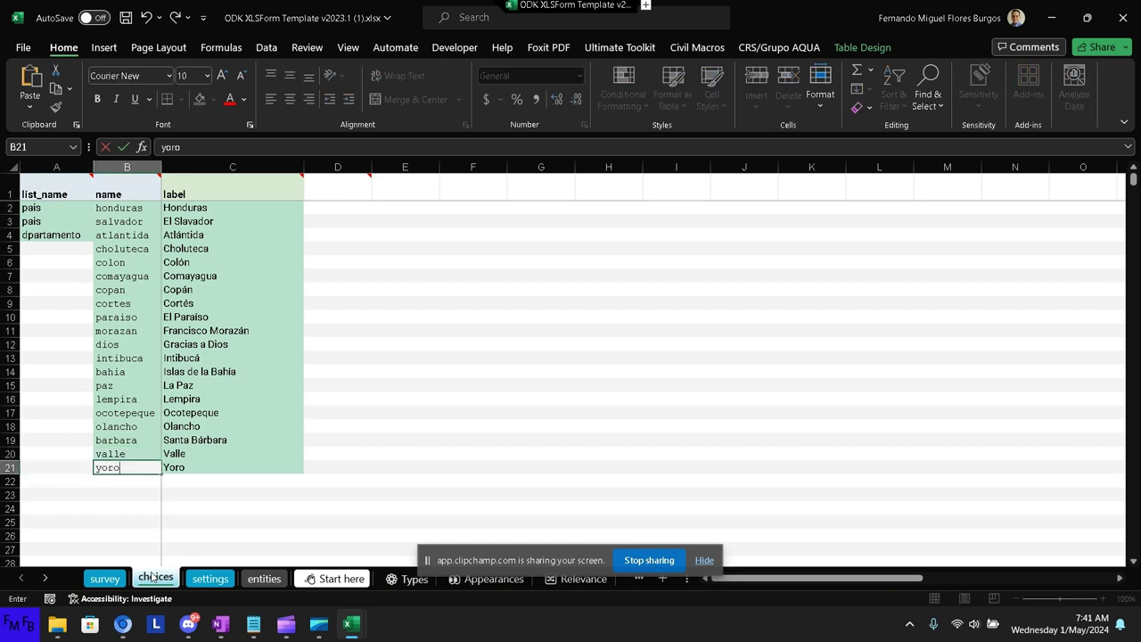
key("Up")
Copy the dpartamento list name from A4 down to A5:A21.
key("Left")
key("ctrl+Up")
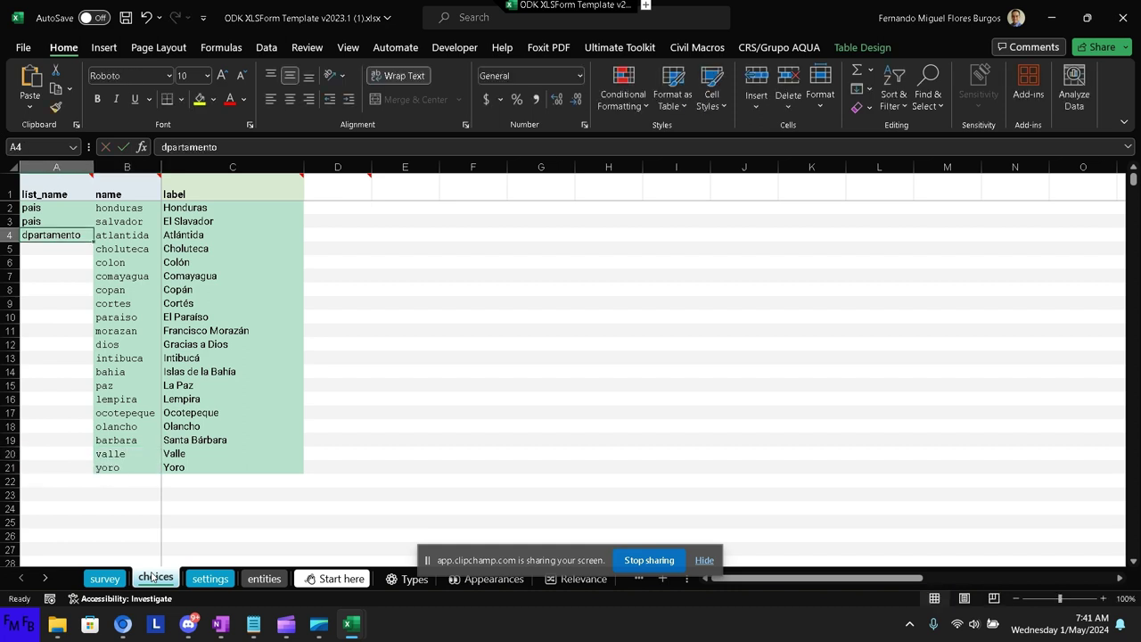
key("ctrl+c")
key("Right")
key("ctrl+Down")
key("Left")
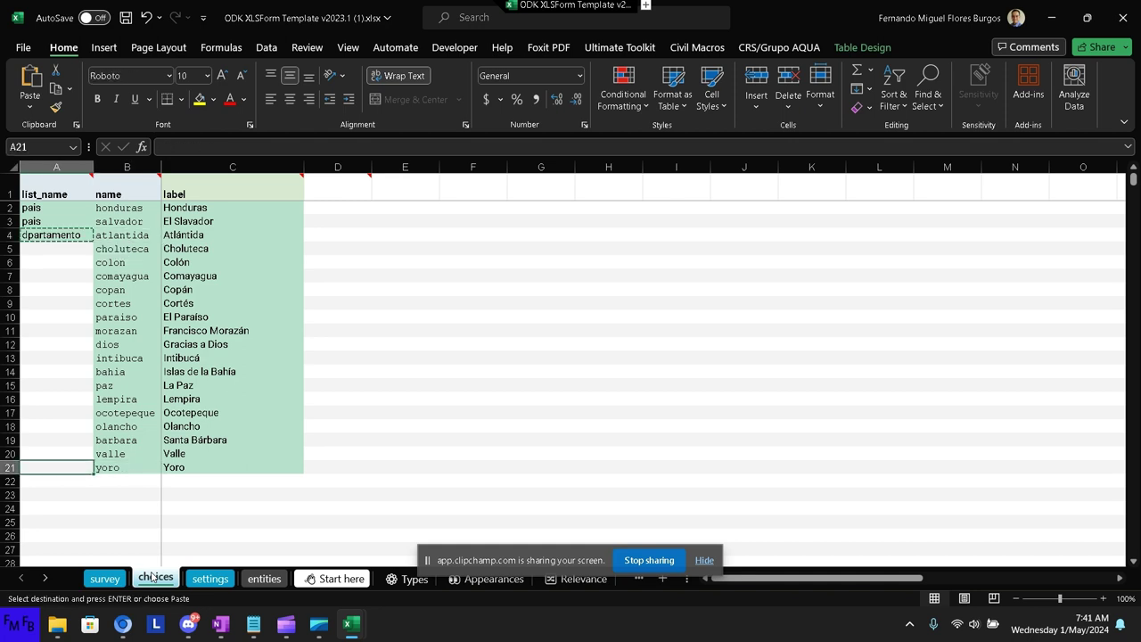
key("ctrl+Up")
key("Right")
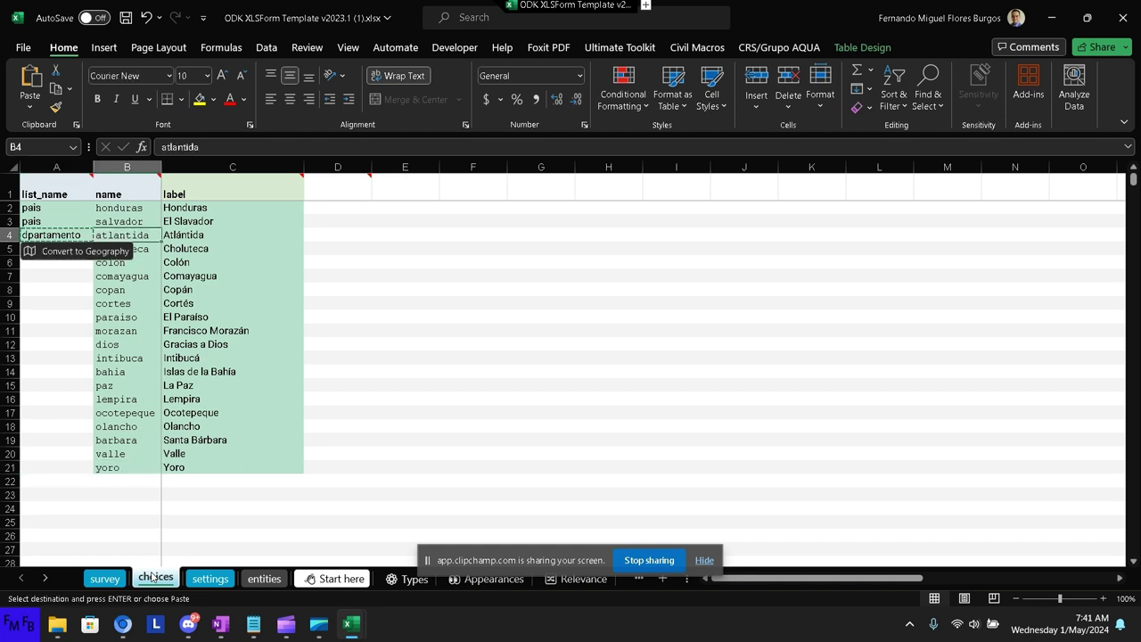
key("ctrl+Down")
key("Left")
key("ctrl+shift+Up")
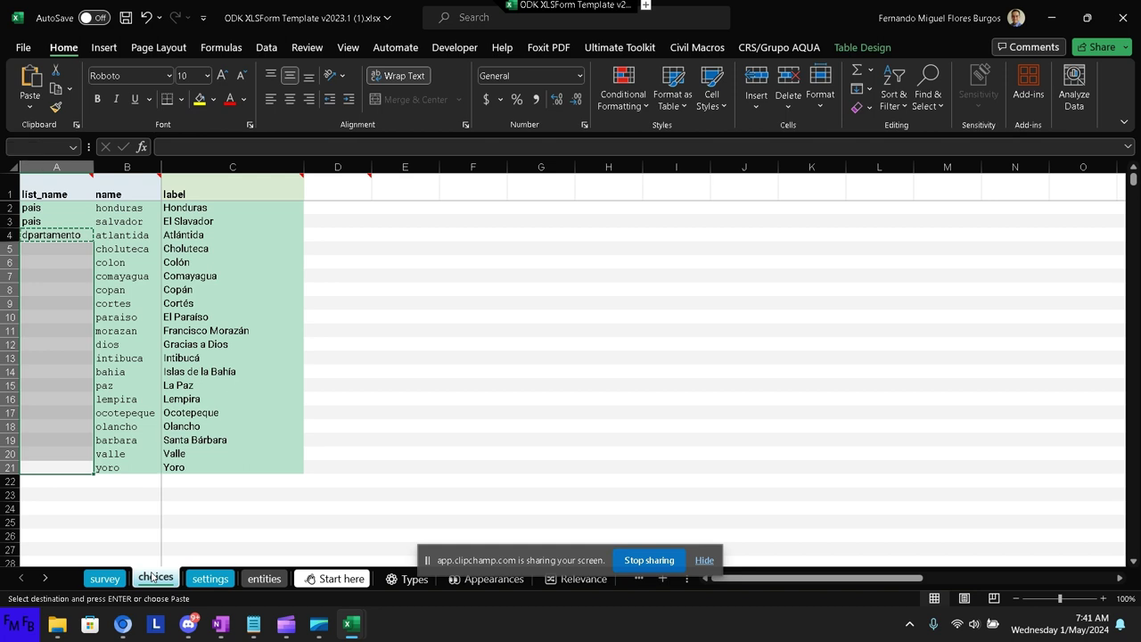
key("ctrl+v")
Add a pais header in D1 and fill D4:D21 with honduras.
left_click(337, 453)
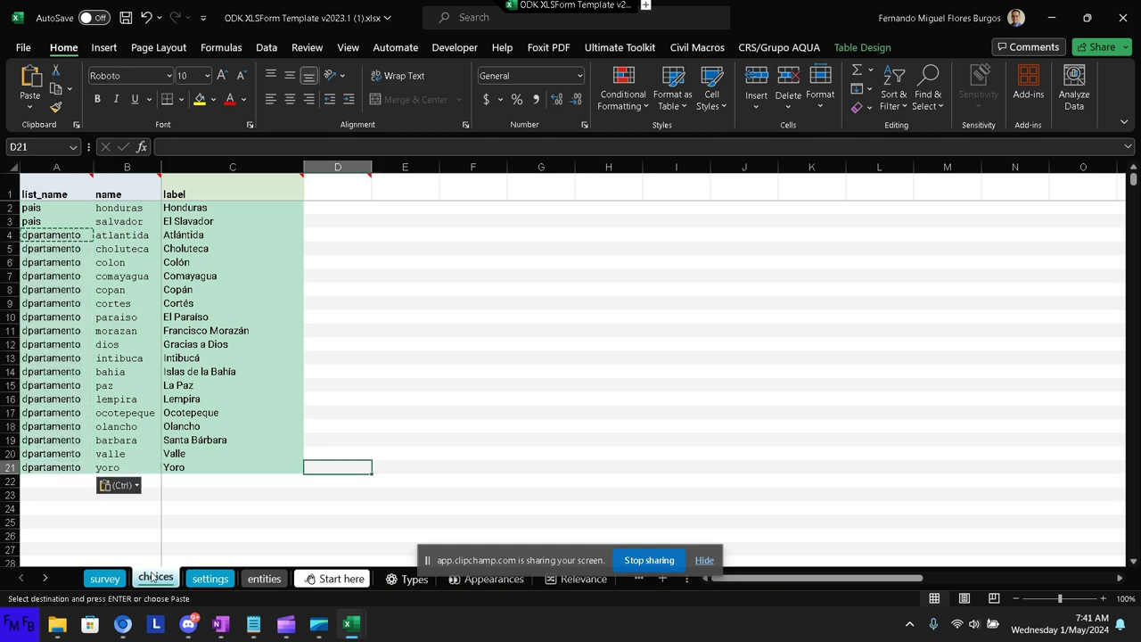
key("Up")
key("Up")
key("Up")
key("Up")
key("Up")
key("Up")
key("Up")
key("Up")
key("Up")
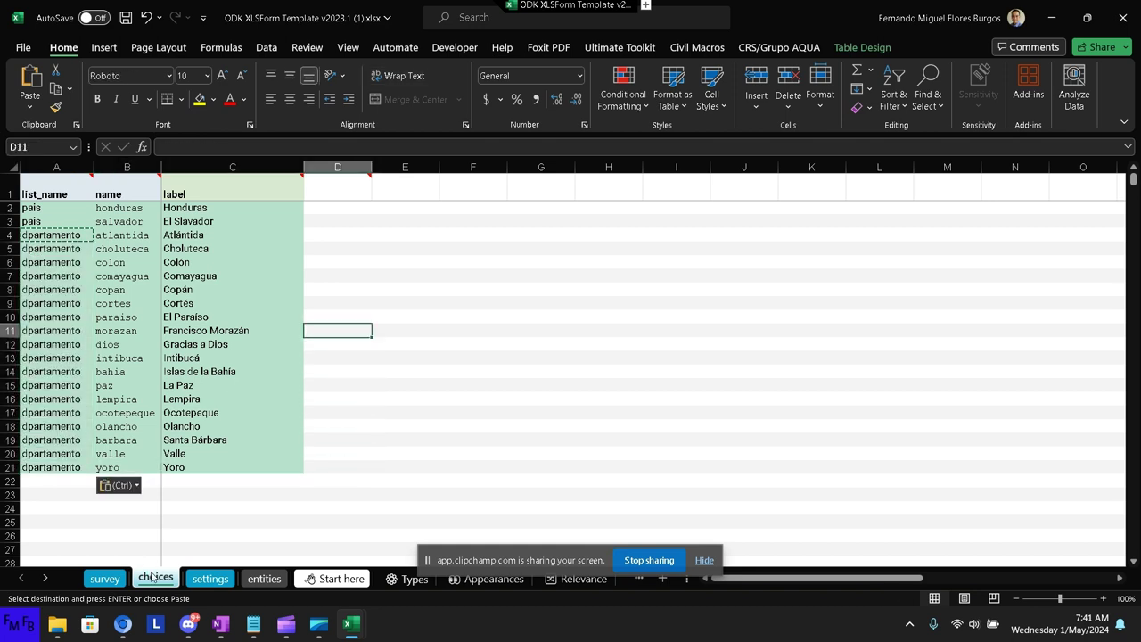
key("Up")
key("Up")
key("Up")
key("Up")
key("Up")
key("Up")
key("Up")
key("Up")
key("Up")
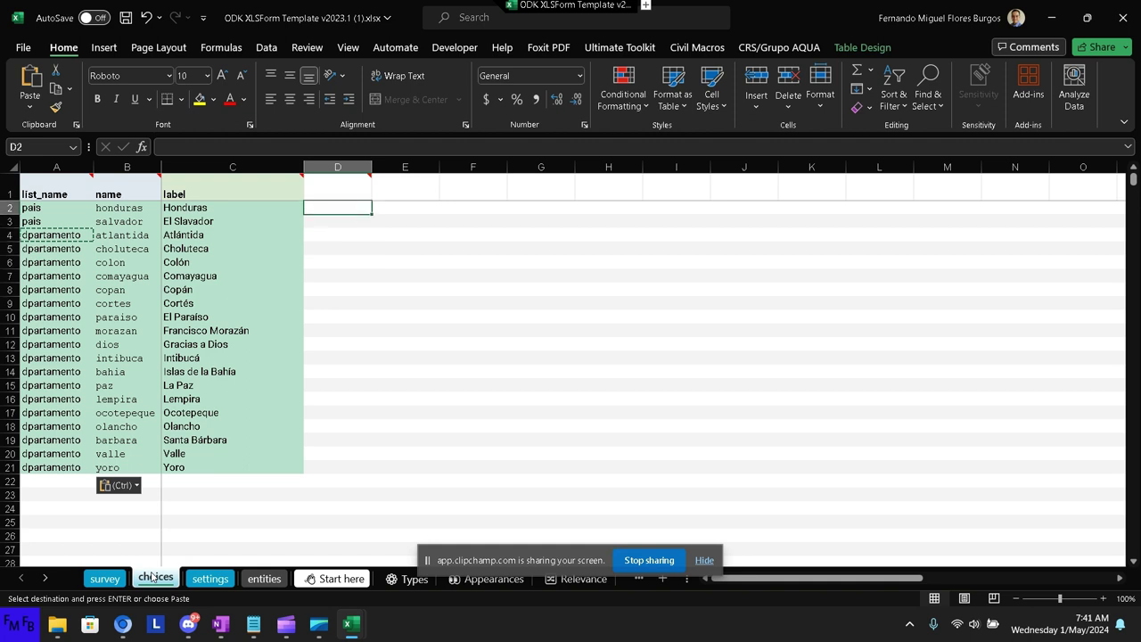
key("Up")
type("pa")
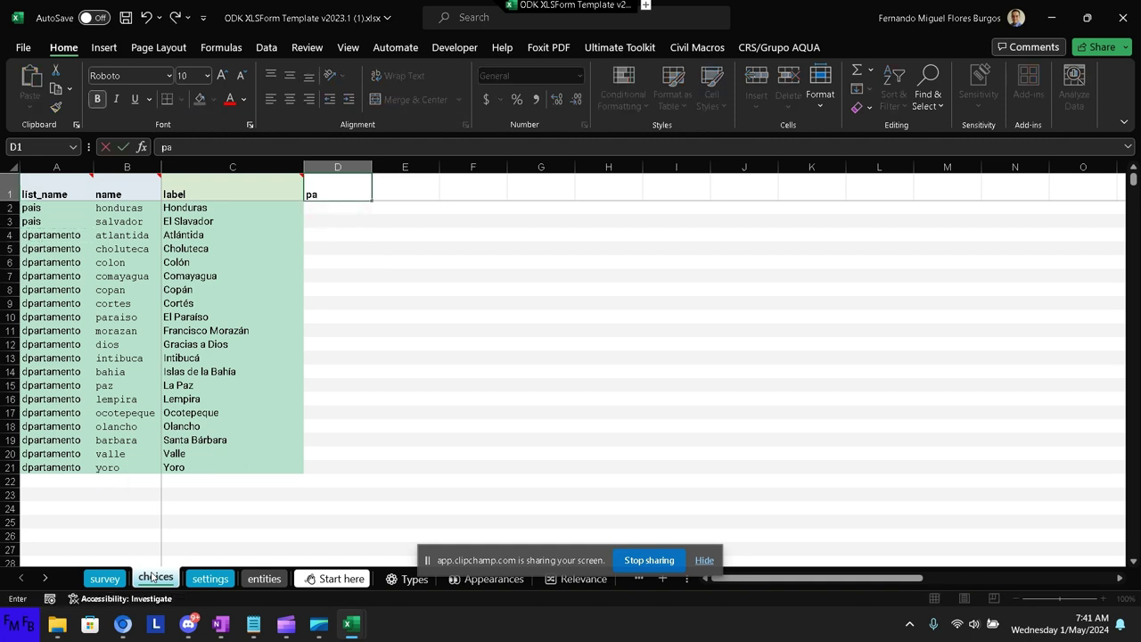
type("is")
key("Return")
key("Down")
key("Down")
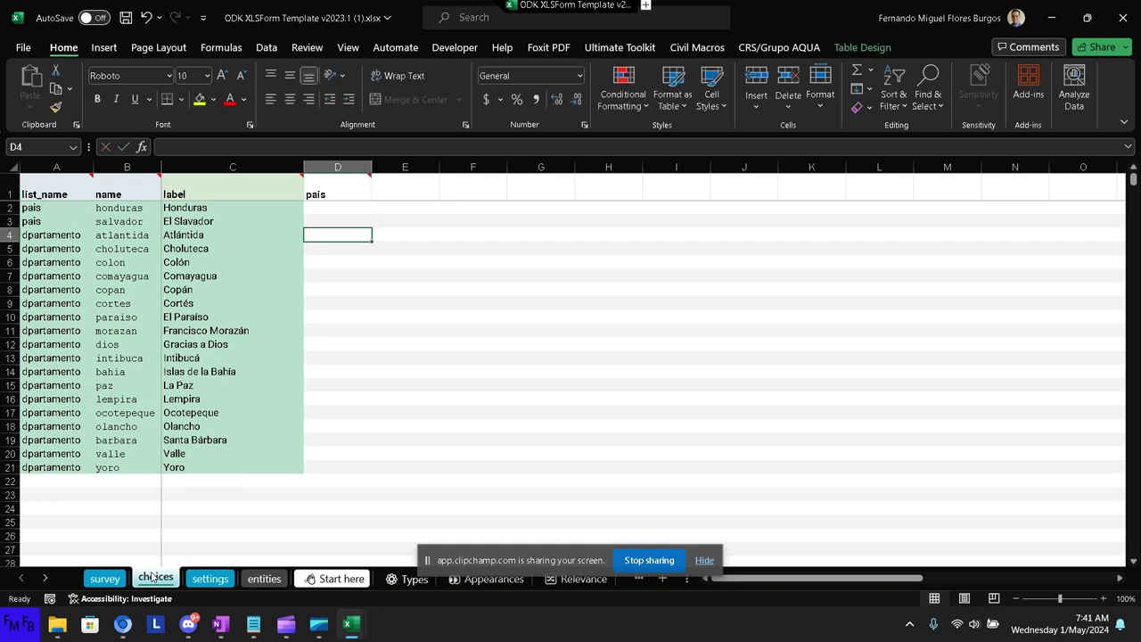
key("Up")
key("Down")
type("h")
type("onduras")
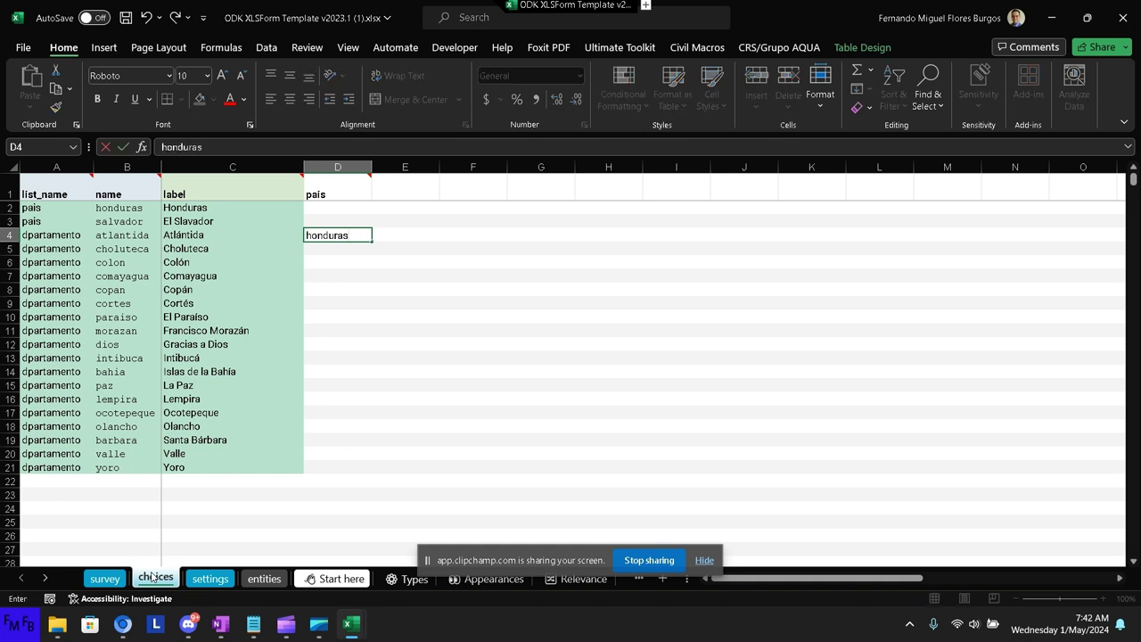
key("ctrl+Return")
key("ctrl+c")
key("Left")
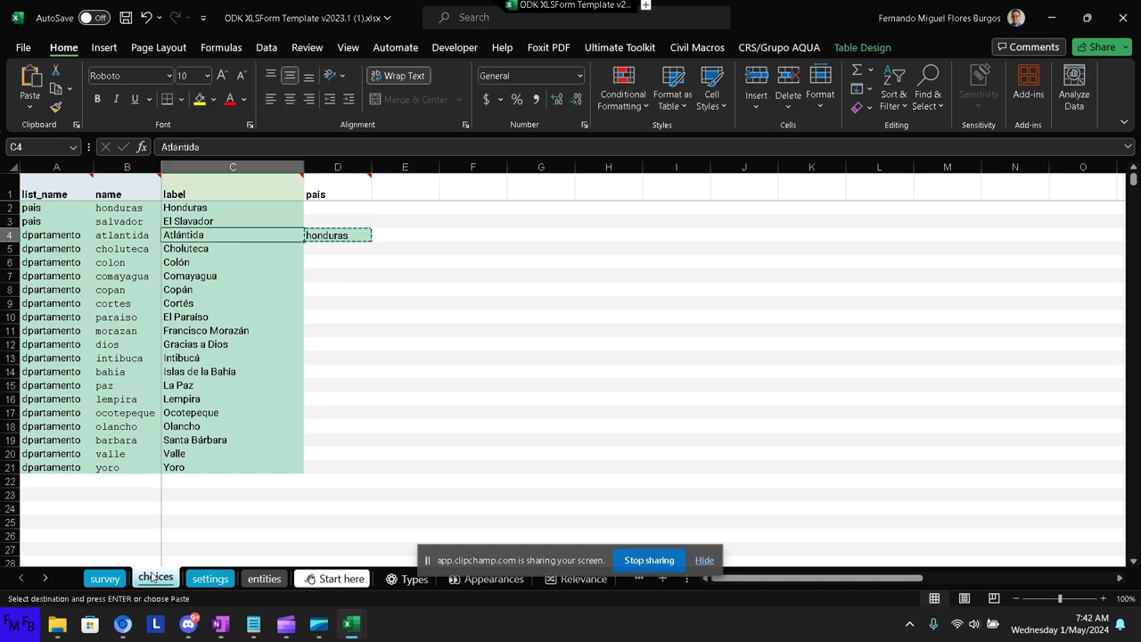
key("ctrl+Down")
key("Right")
key("ctrl+shift+Up")
key("shift+Down")
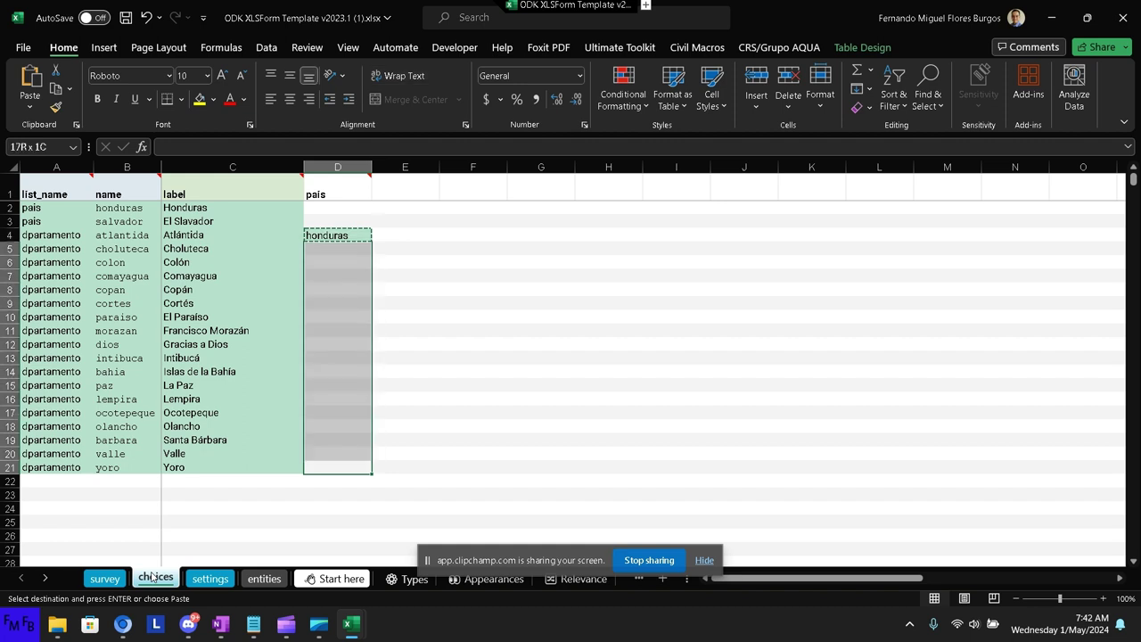
key("ctrl+v")
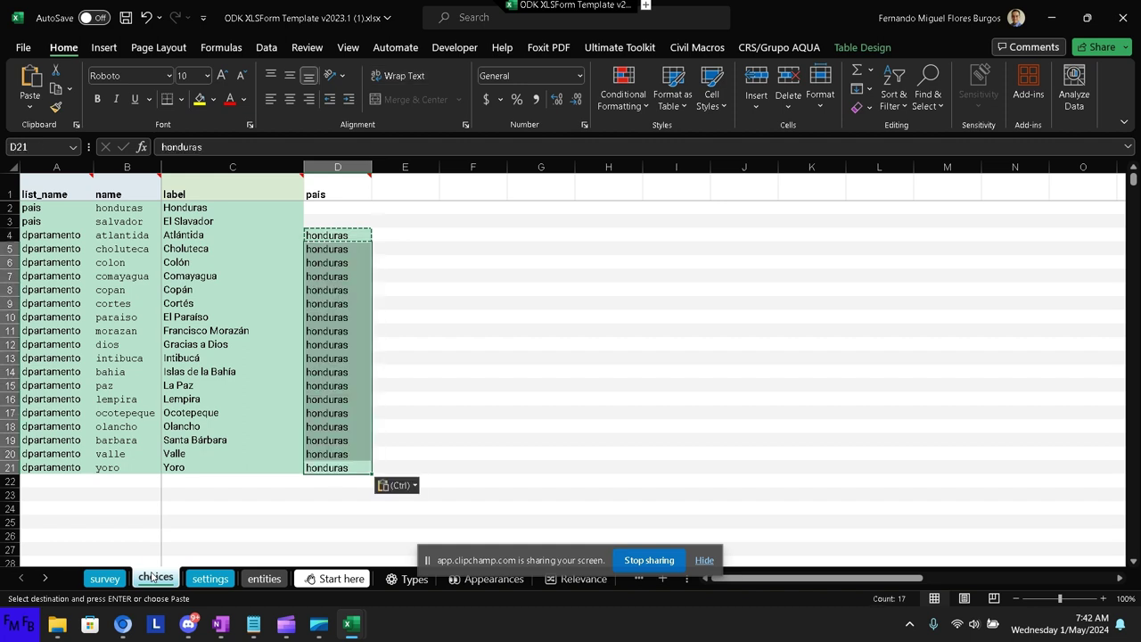
Enter departamento as the list_name in A22.
key("Down")
key("Left")
key("Left")
key("Left")
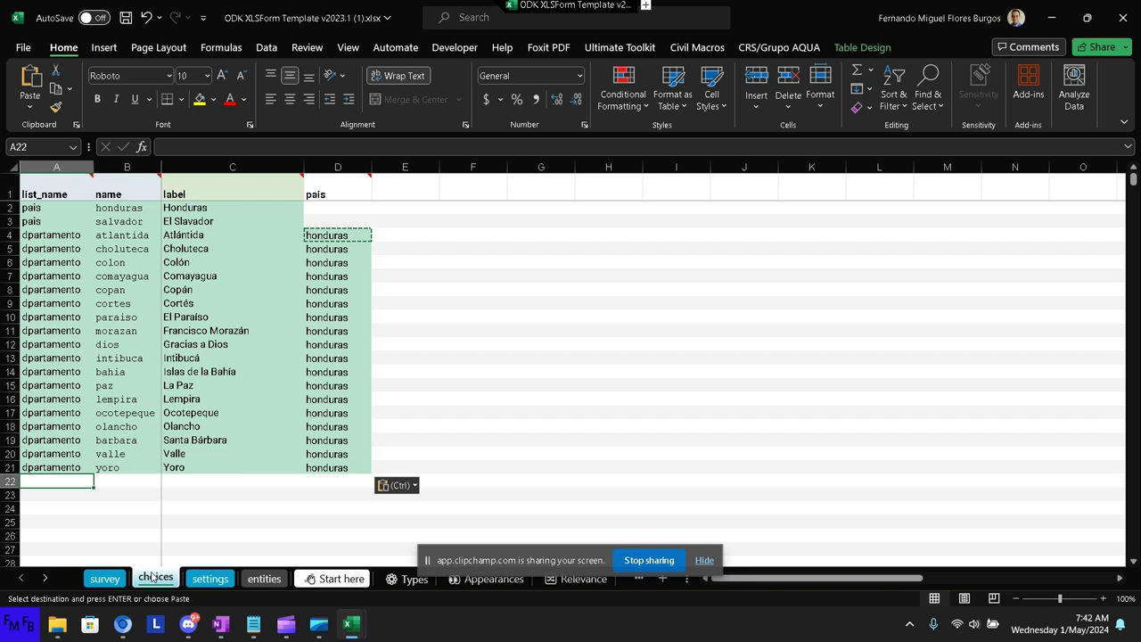
type("d")
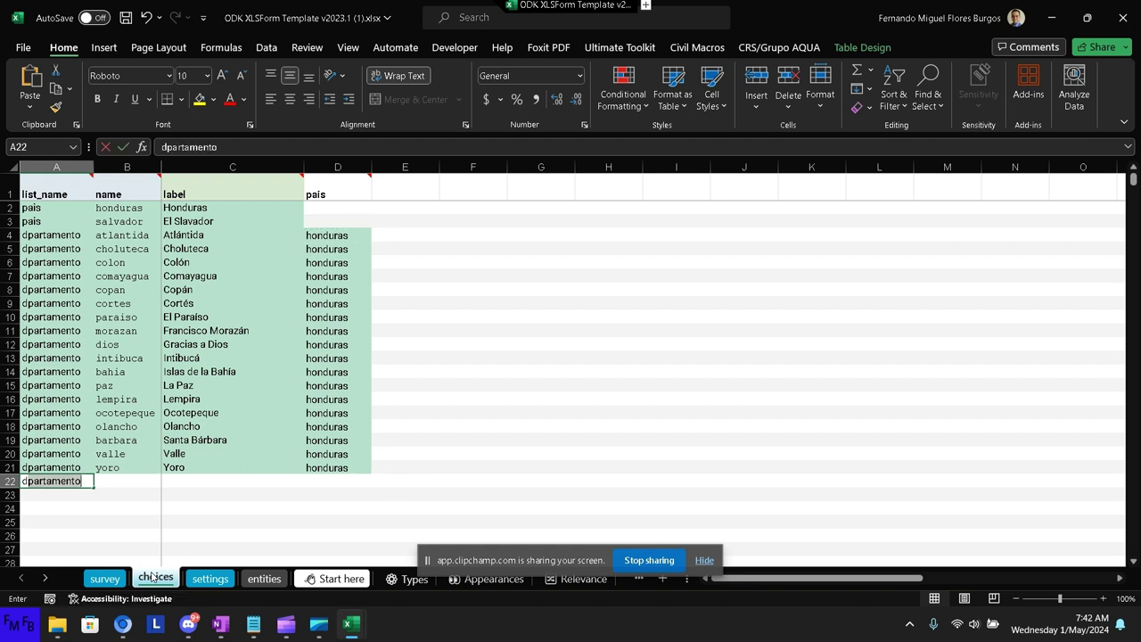
type("epartamento")
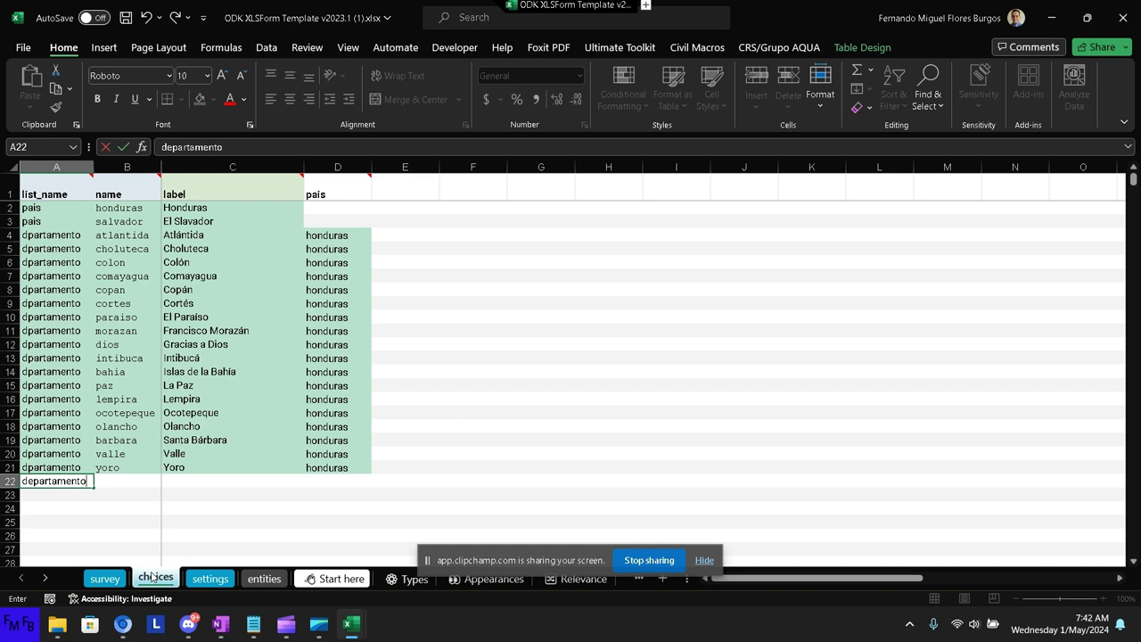
key("Tab")
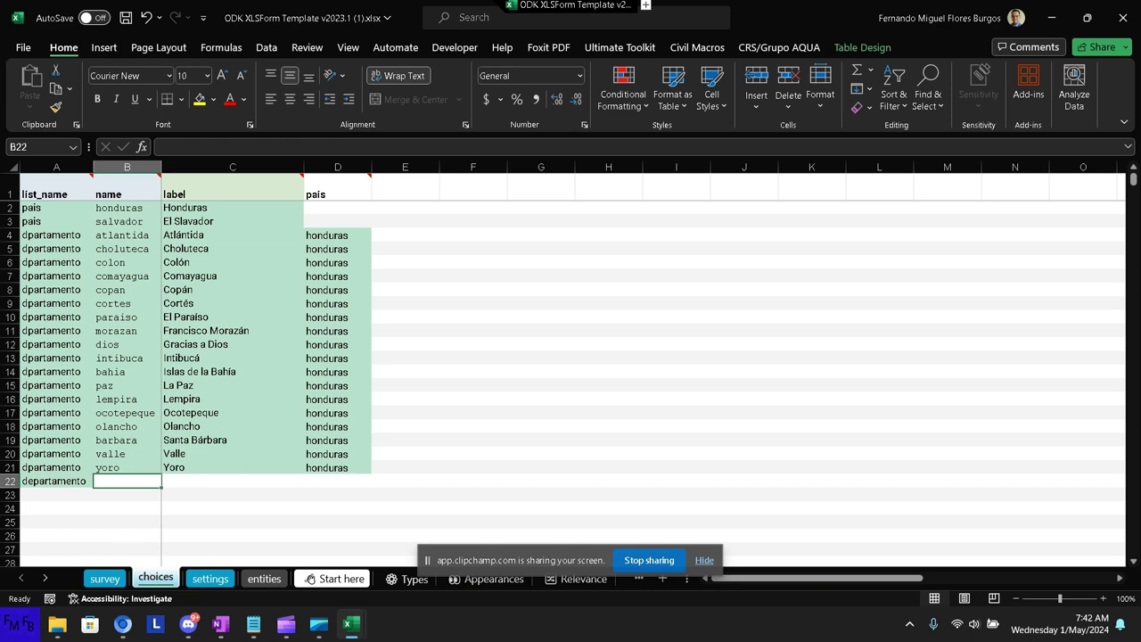
Search Google in a new browser tab for 'departamentos el salvador'.
left_click(122, 622)
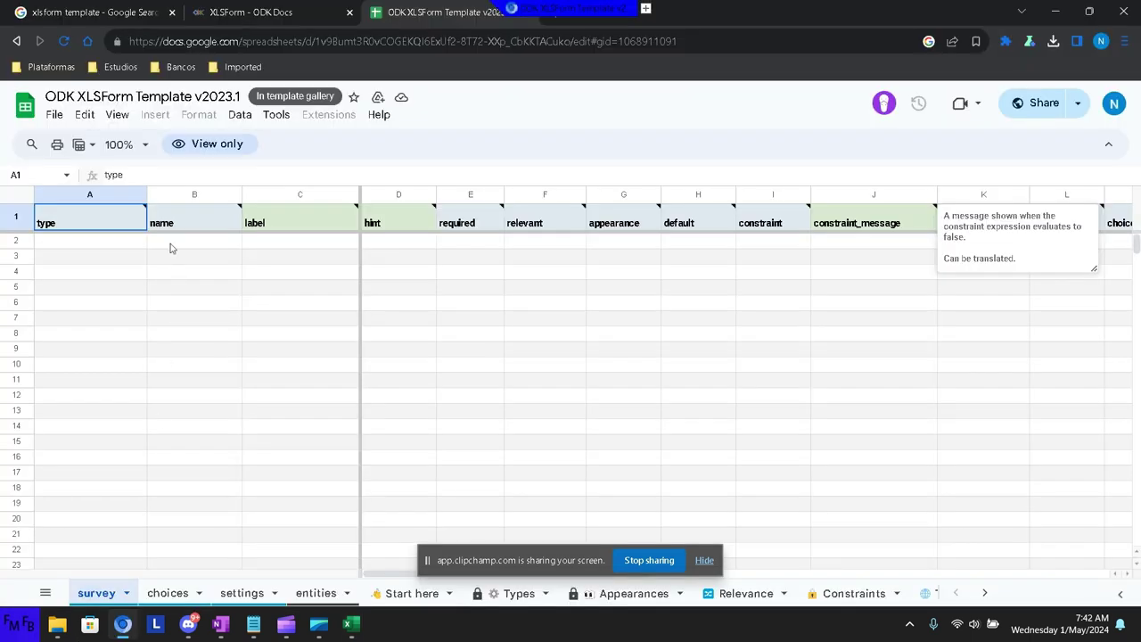
key("ctrl+t")
type("goo")
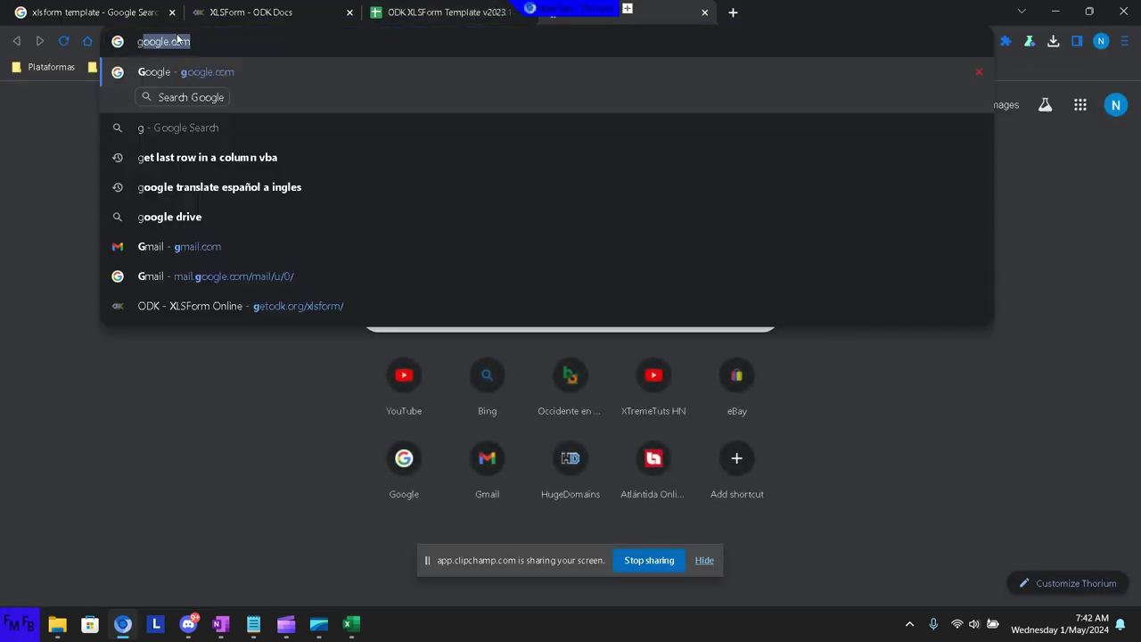
key("Return")
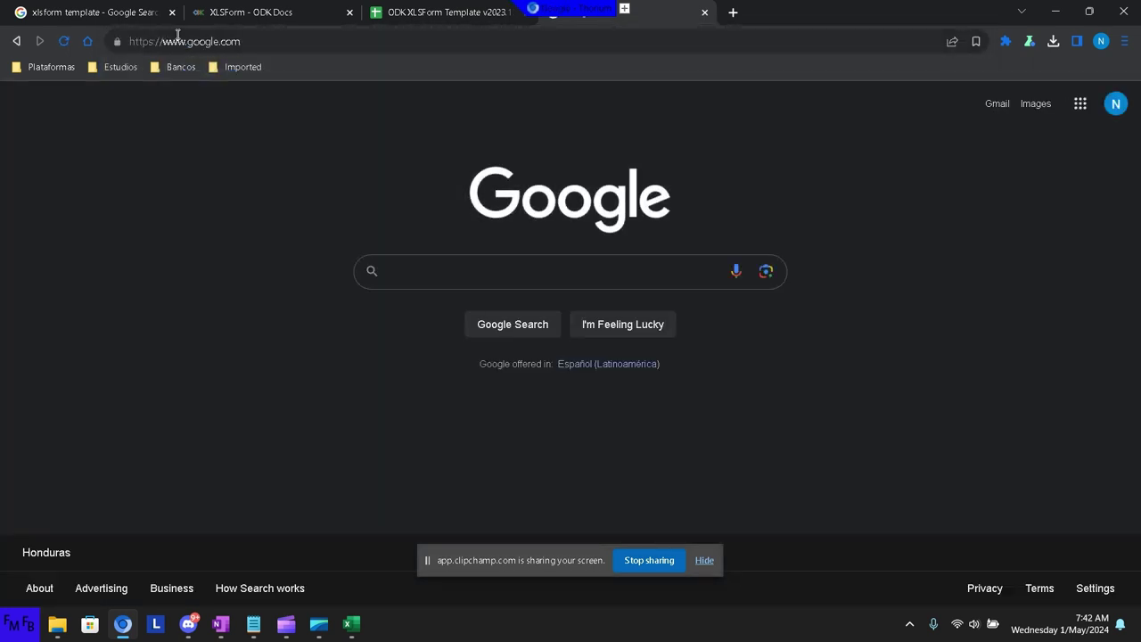
type("depa")
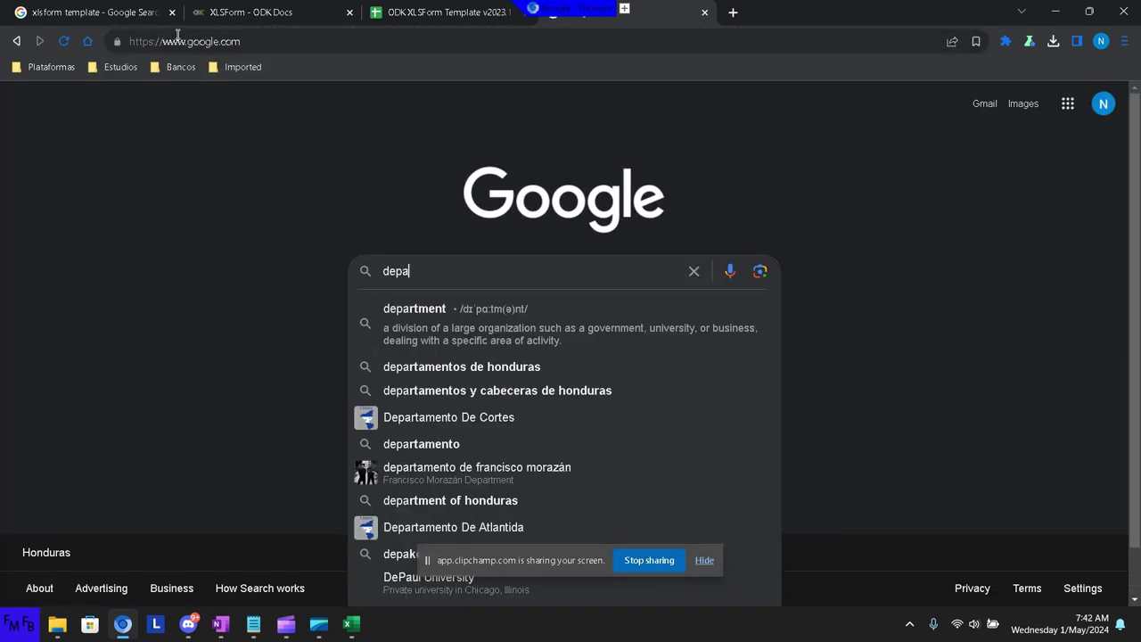
type("rtamentos el")
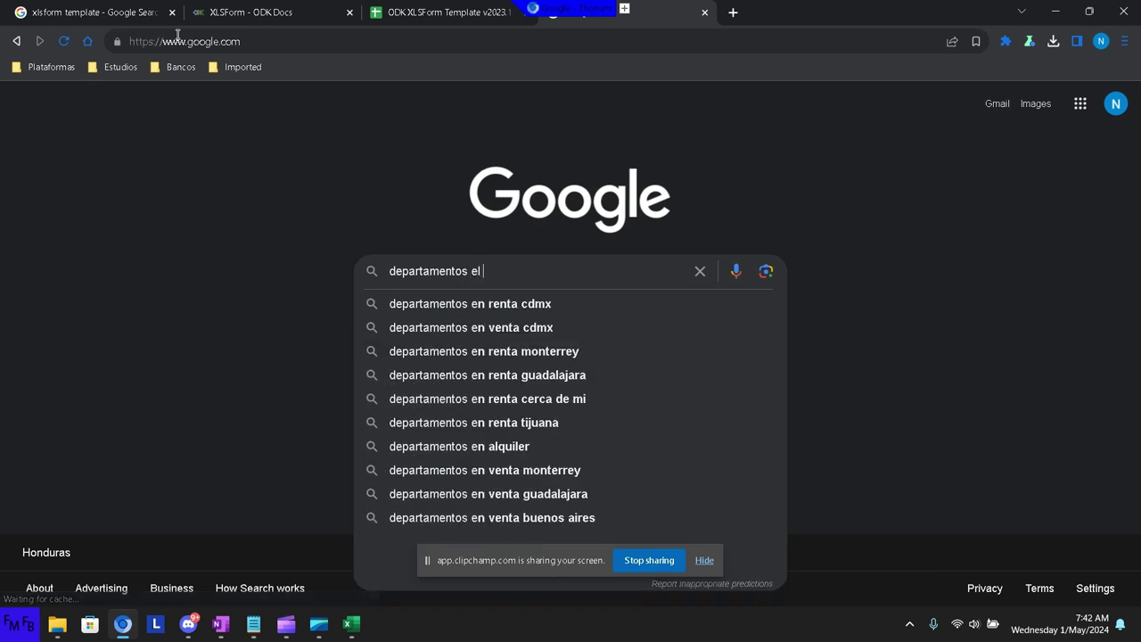
type(" salvador")
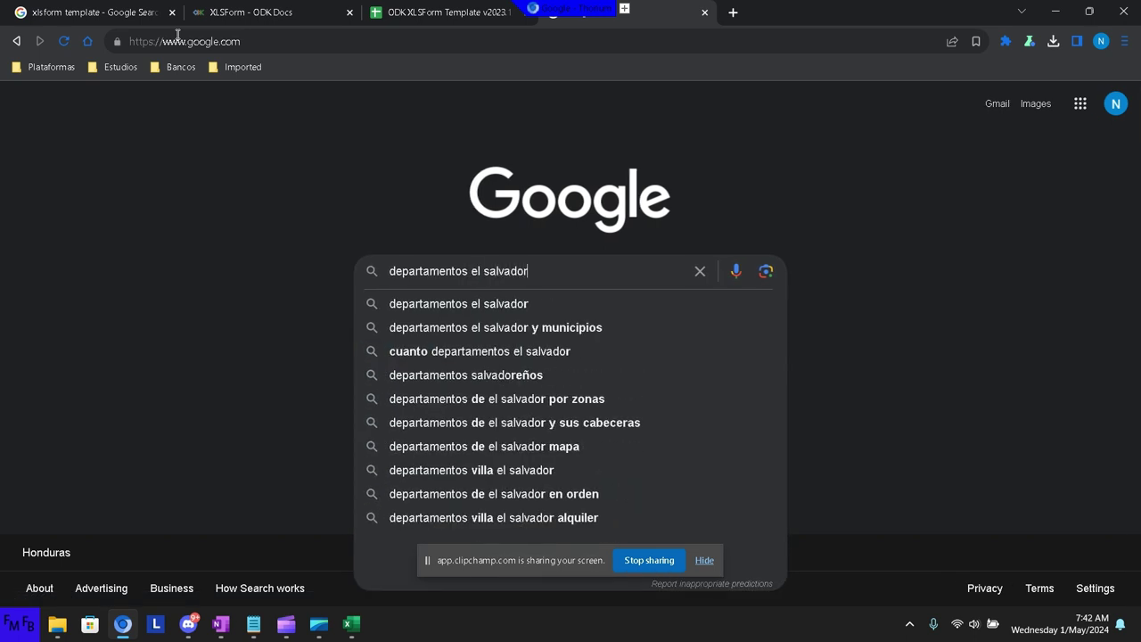
key("Return")
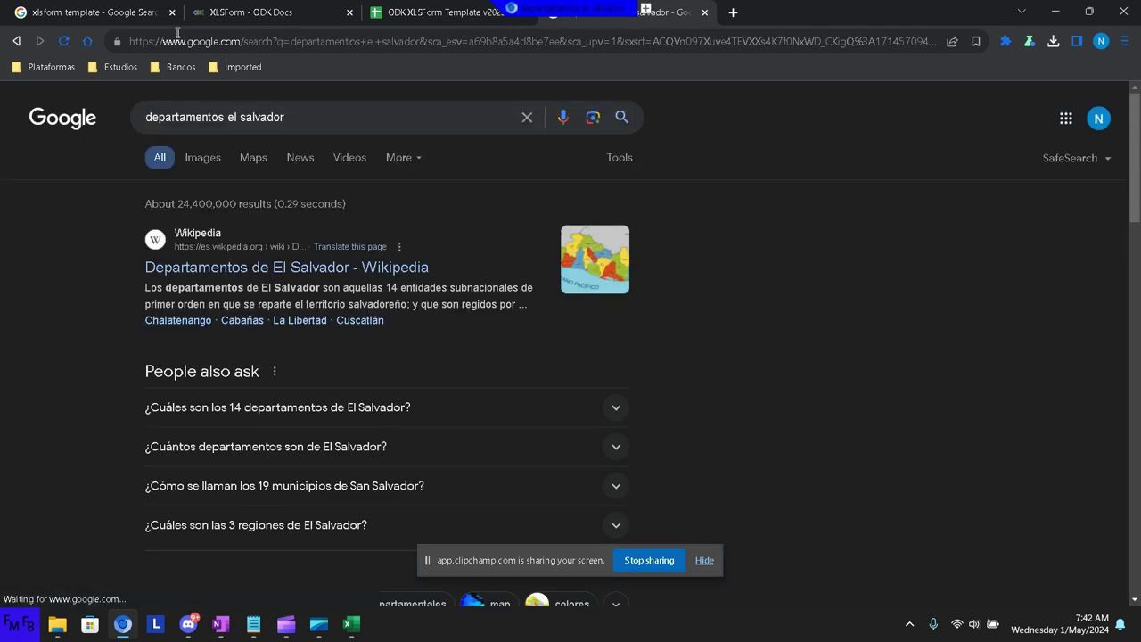
Open the Wikipedia departments article, select its departments table, and return to Excel.
left_click(321, 282)
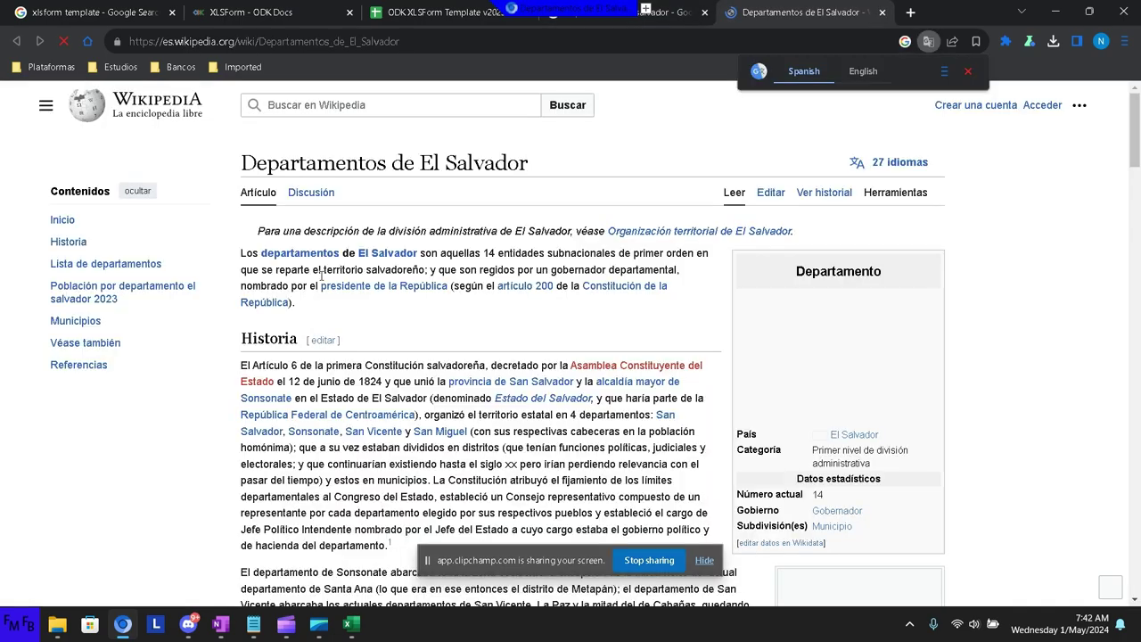
scroll(321, 281, "down", 2)
scroll(321, 281, "down", 4)
scroll(321, 281, "down", 5)
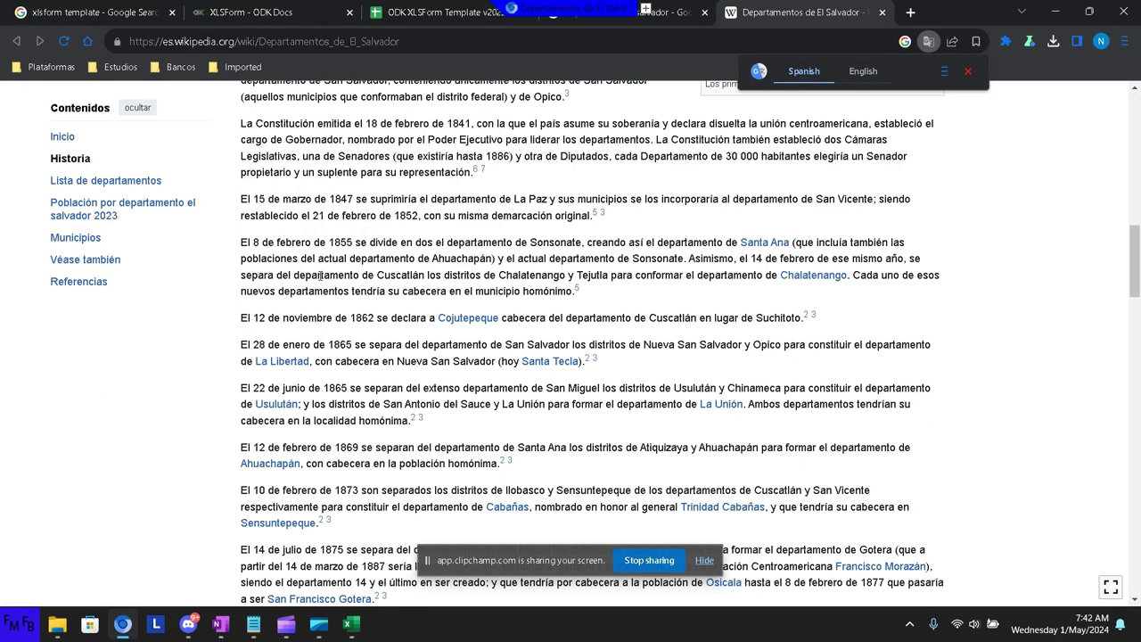
scroll(321, 281, "down", 5)
scroll(321, 281, "down", 5)
scroll(321, 281, "down", 4)
scroll(316, 208, "up", 2)
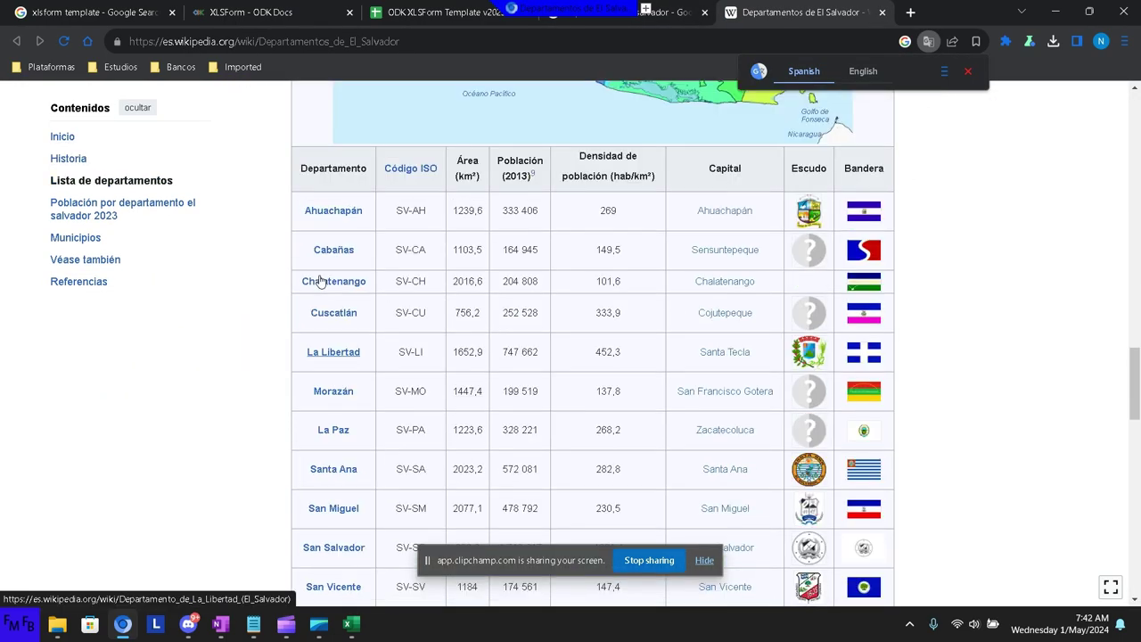
mouse_move(300, 174)
left_mouse_down()
mouse_move(489, 585)
mouse_move(493, 282)
left_mouse_up()
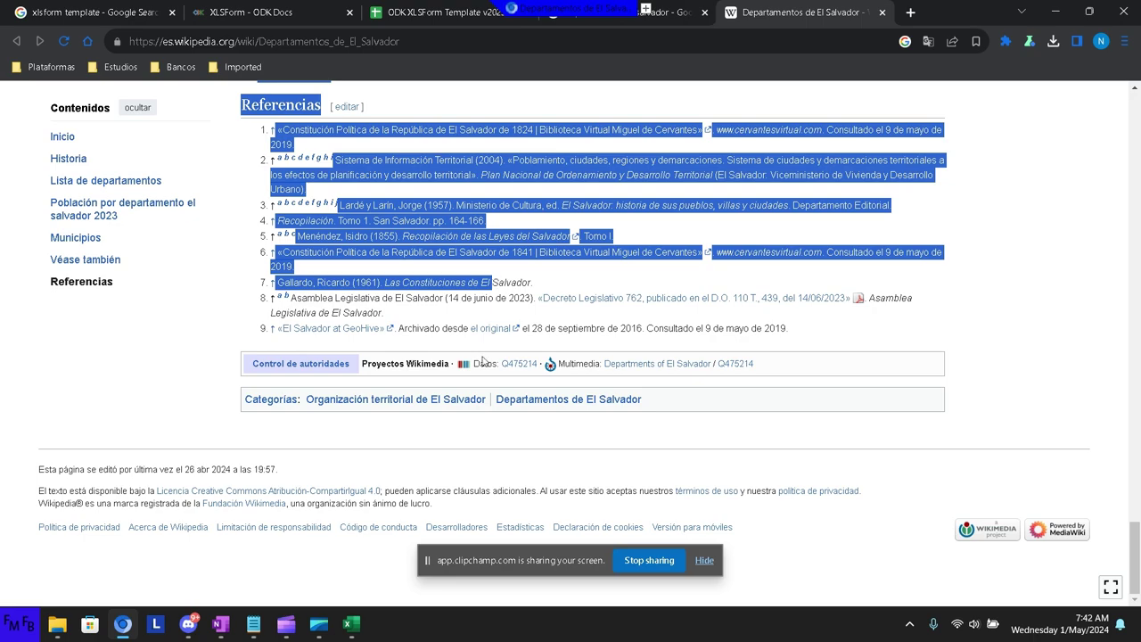
left_click(351, 624)
Create a new blank workbook holding the pasted Wikipedia departments table.
left_click(336, 555)
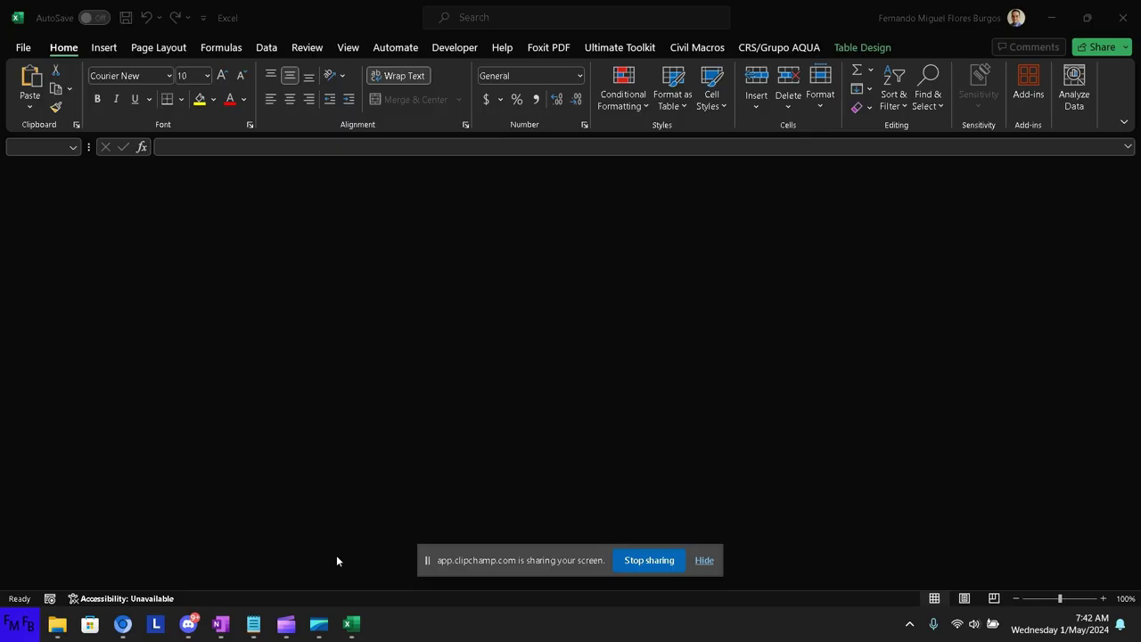
left_click(25, 48)
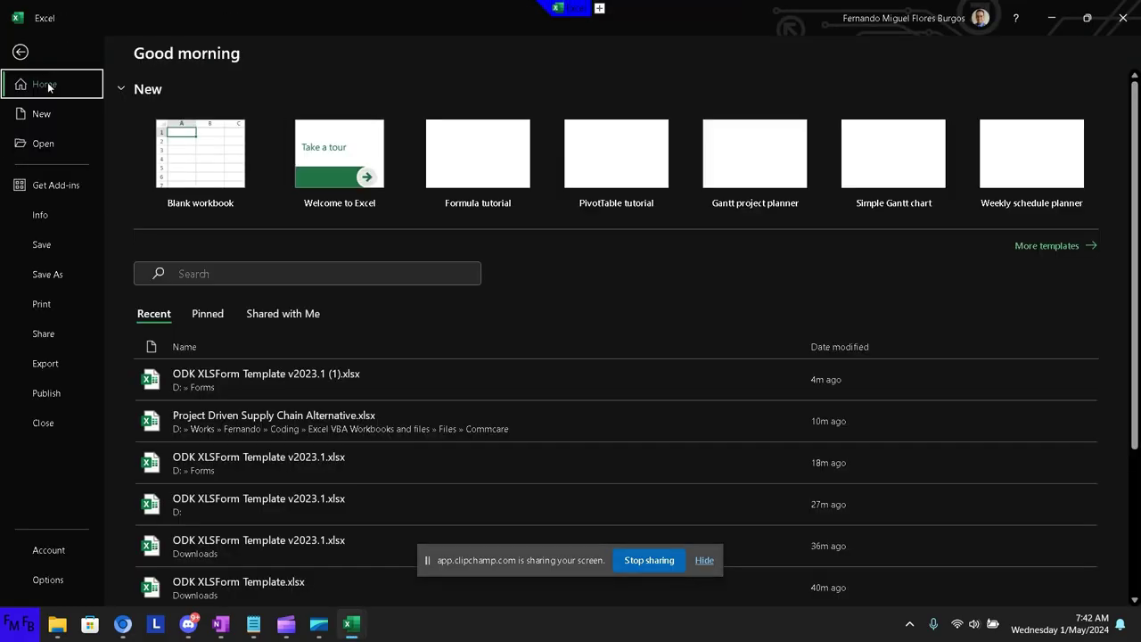
left_click(200, 148)
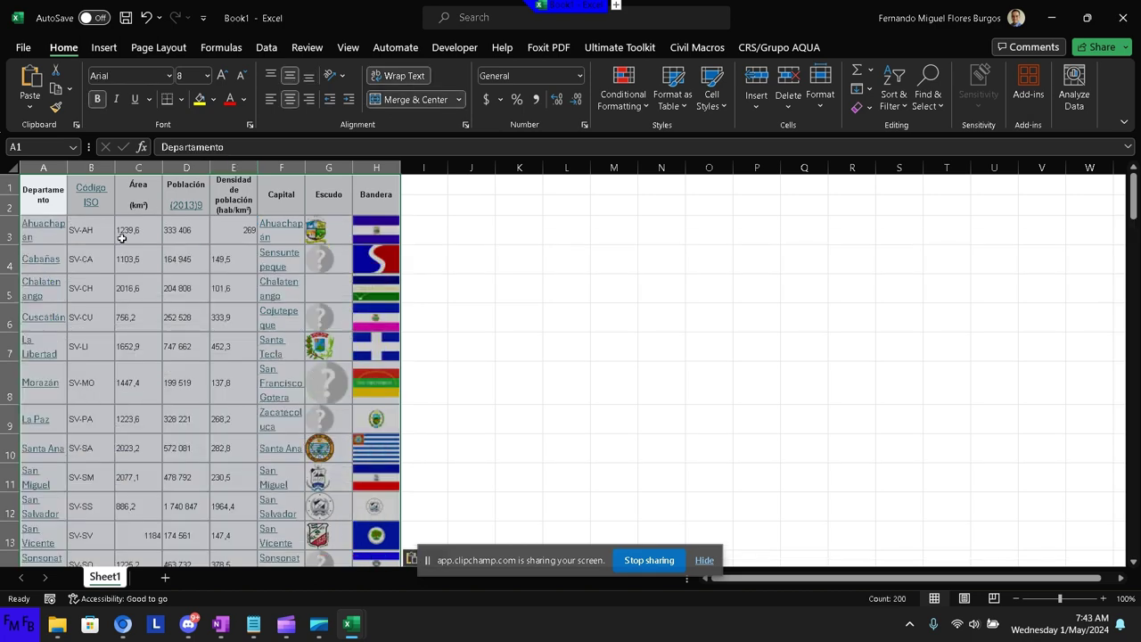
left_click_drag(90, 167, 372, 167)
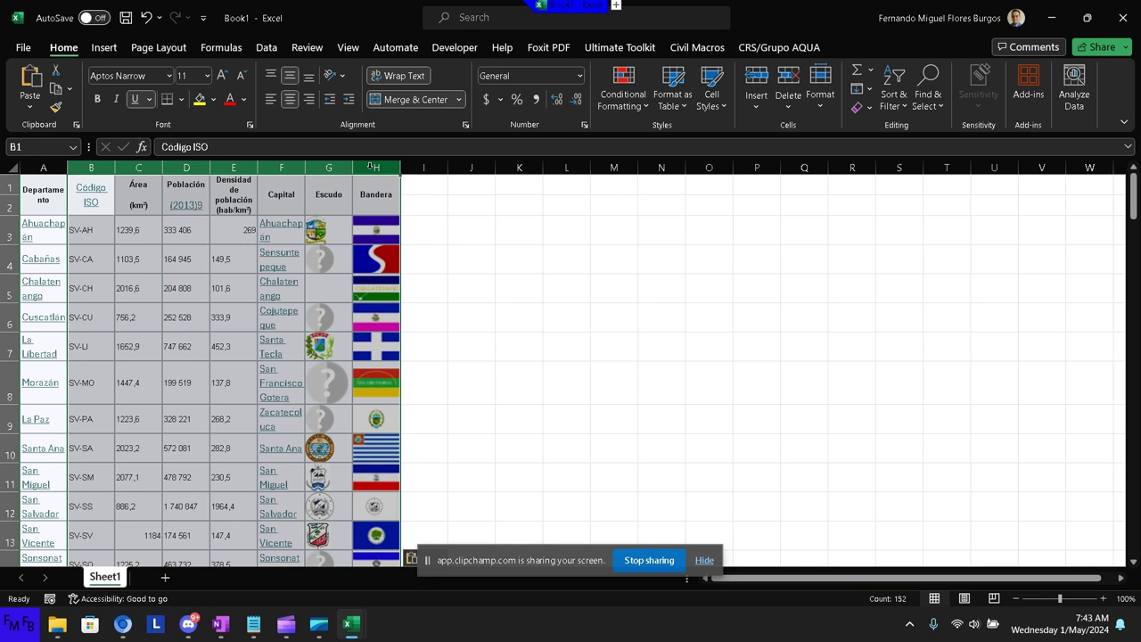
Copy the 14 department names, Ahuachapán down to Usulután, from column A.
left_click(62, 239)
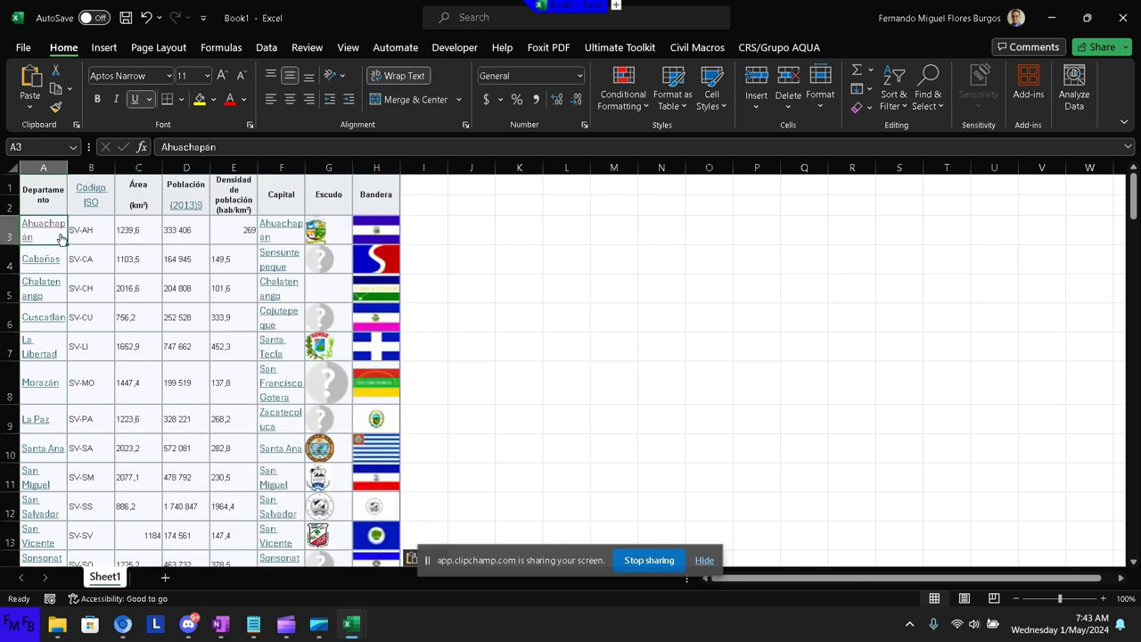
left_click(98, 244)
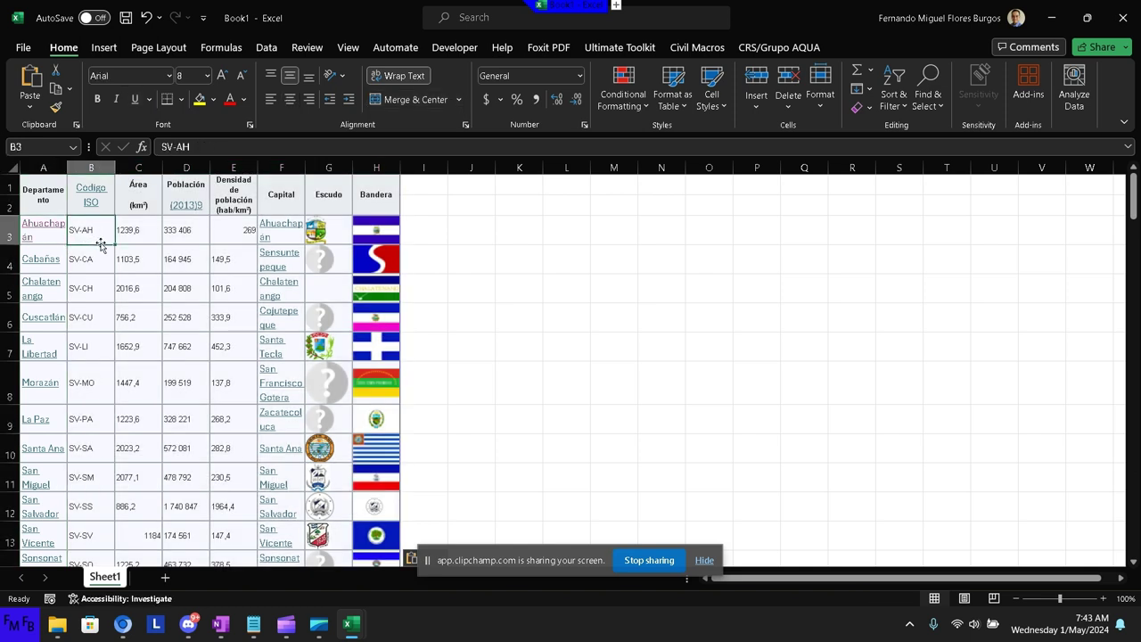
key("Left")
key("ctrl+shift+Down")
key("ctrl+c")
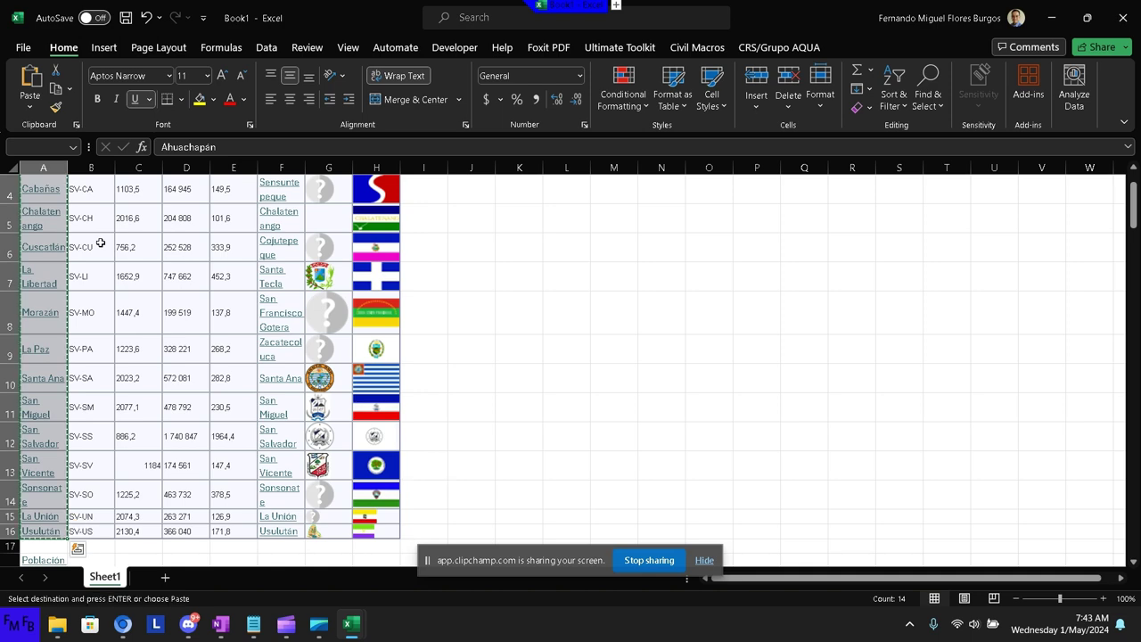
key("alt+Tab")
key("alt+Tab")
key("alt+Tab")
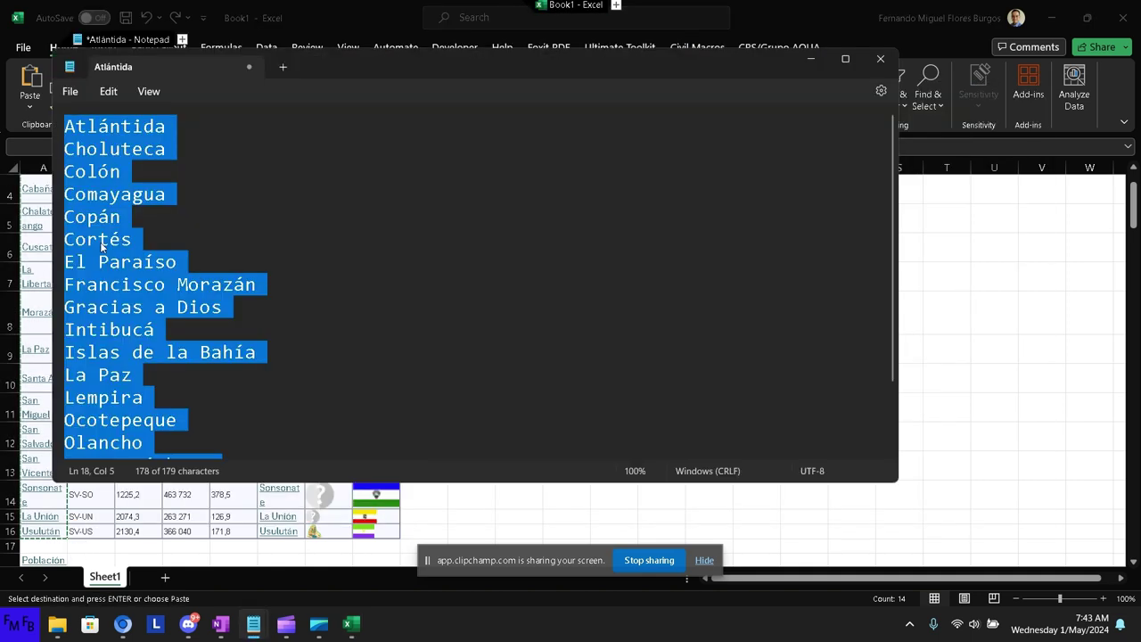
Paste the department names into a new Notepad tab and copy them without the trailing line.
key("ctrl+n")
key("ctrl+v")
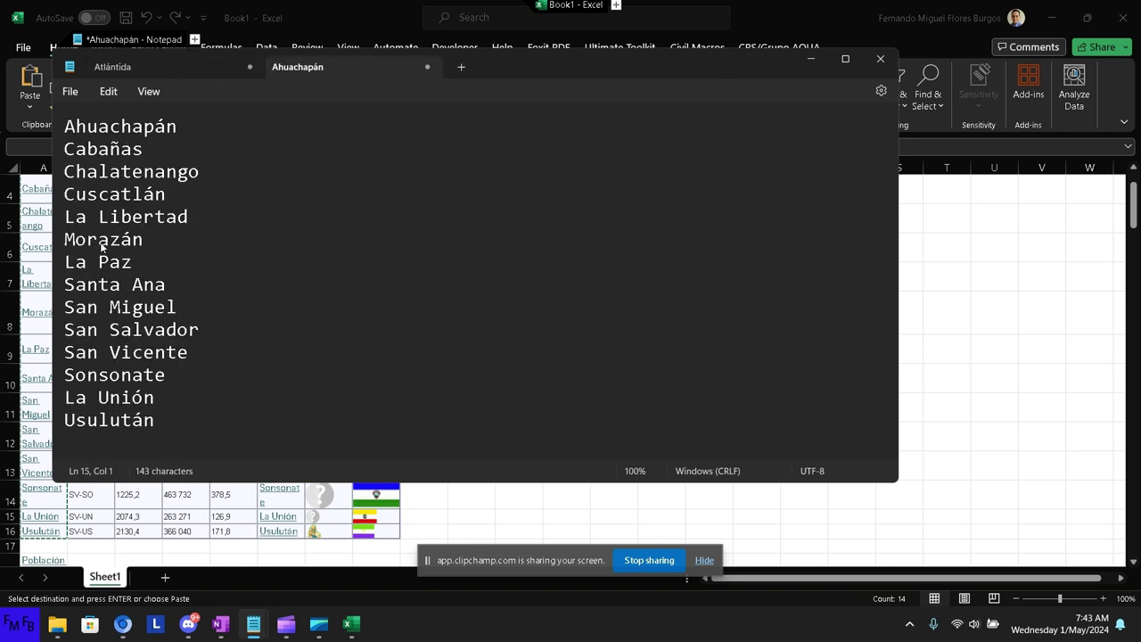
key("Up")
key("End")
key("ctrl+shift+Home")
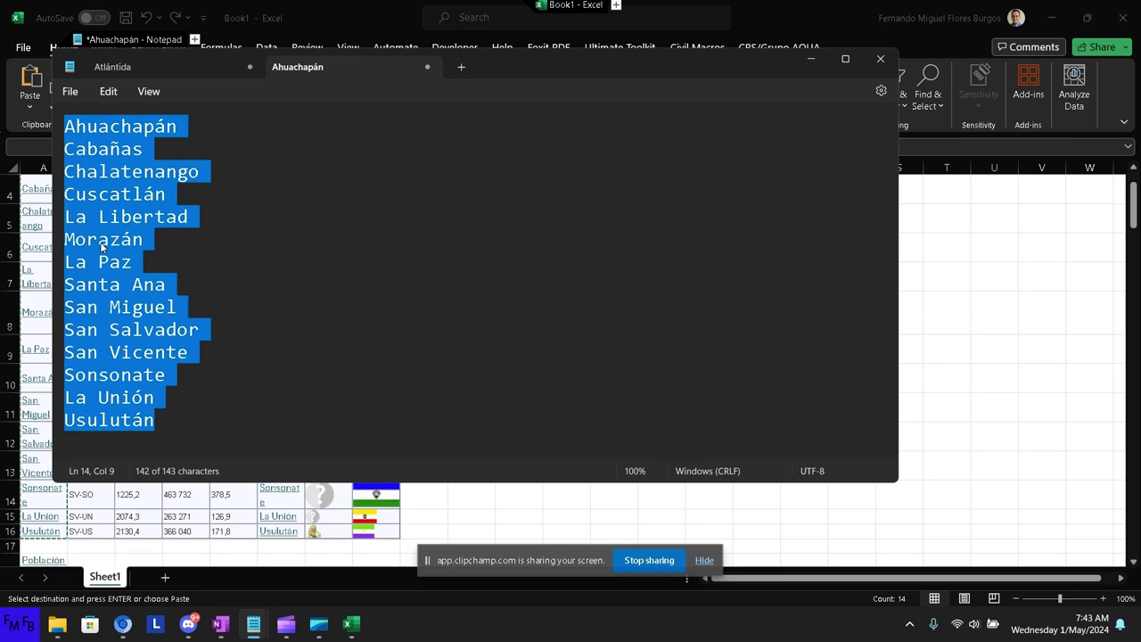
key("ctrl+c")
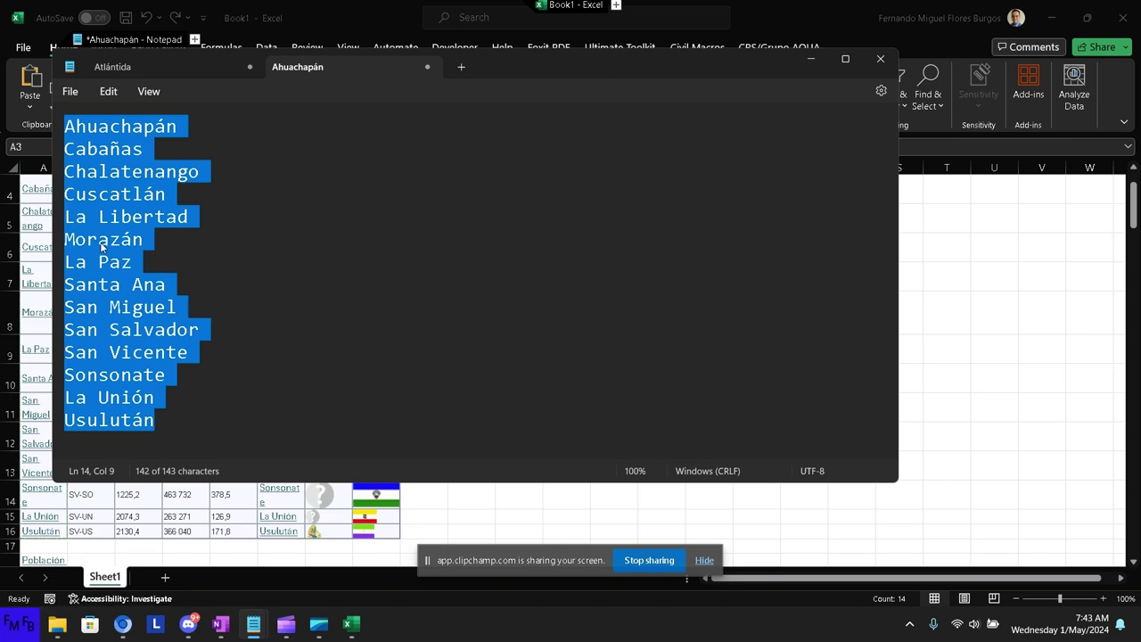
Return to the ODK XLSForm Template workbook.
key("alt+Tab")
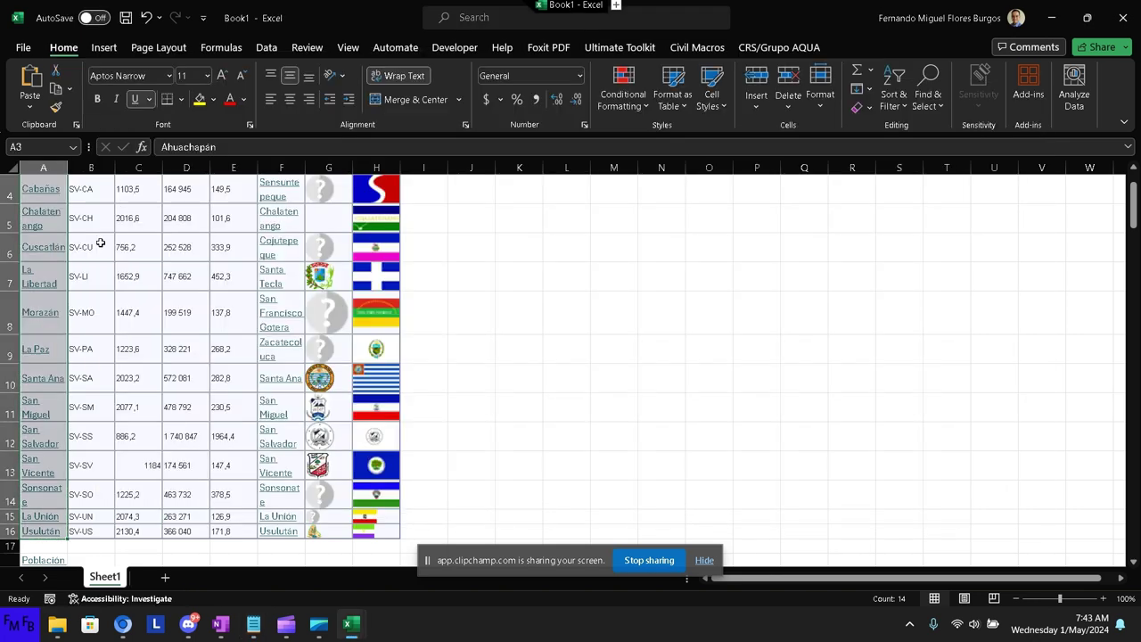
key("alt+Tab")
key("Tab")
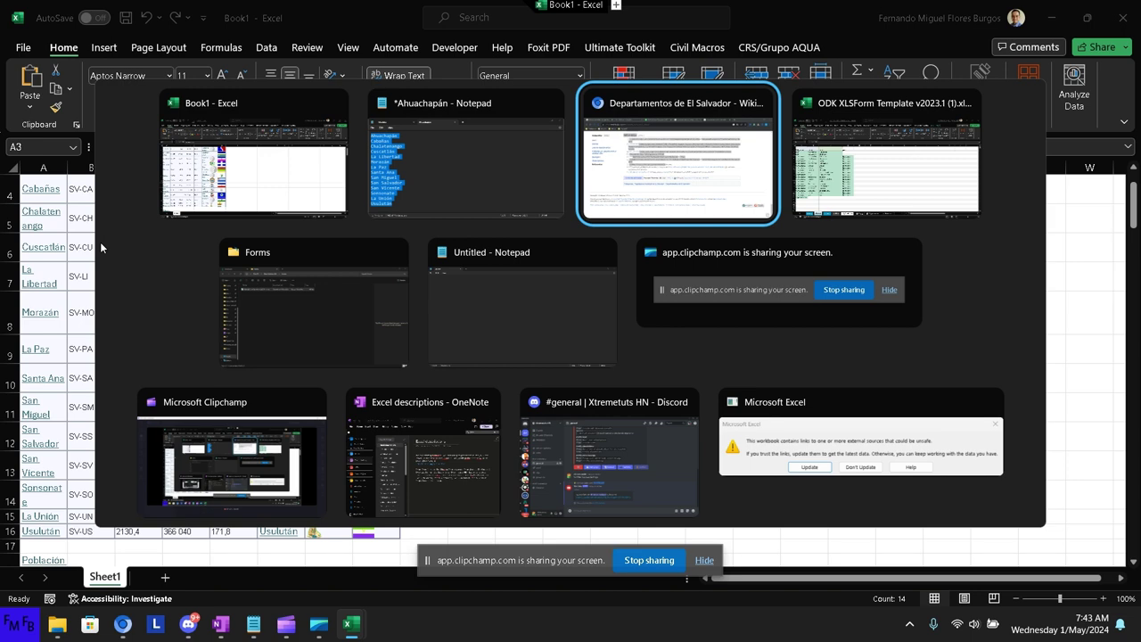
key("Tab")
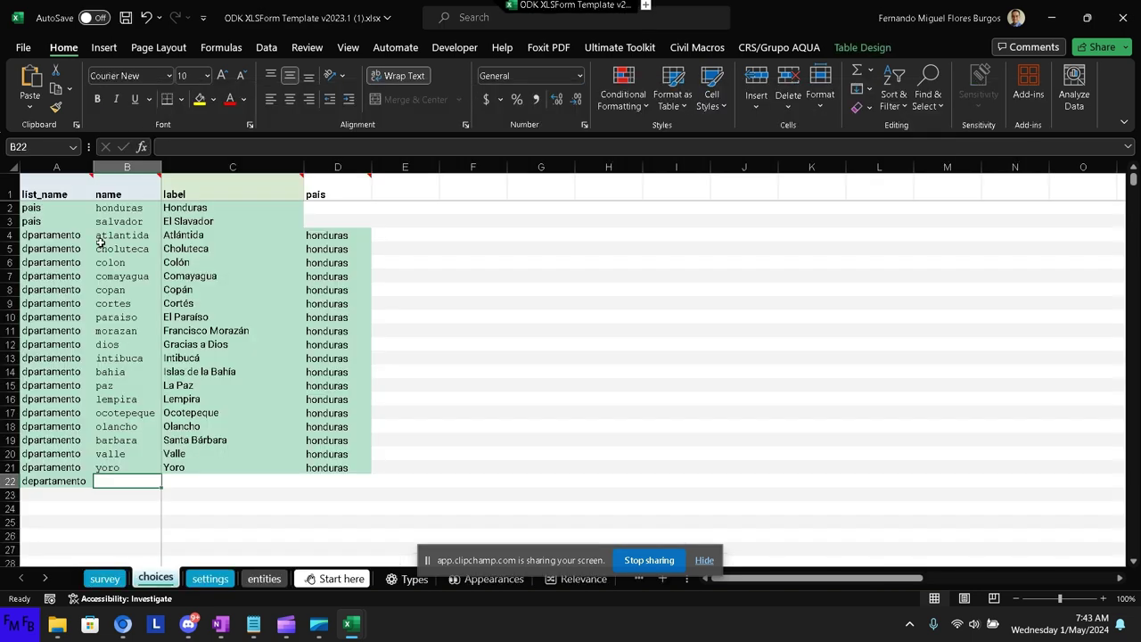
Paste the department names at B22 and fill A23:A35 with departamento.
key("ctrl+v")
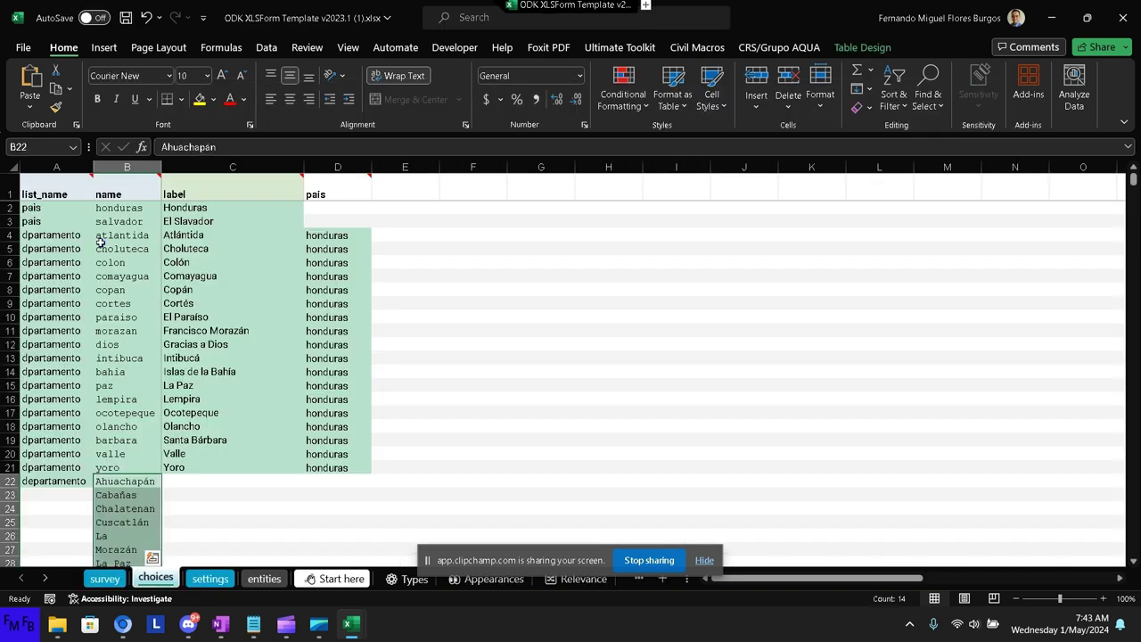
left_click(58, 481)
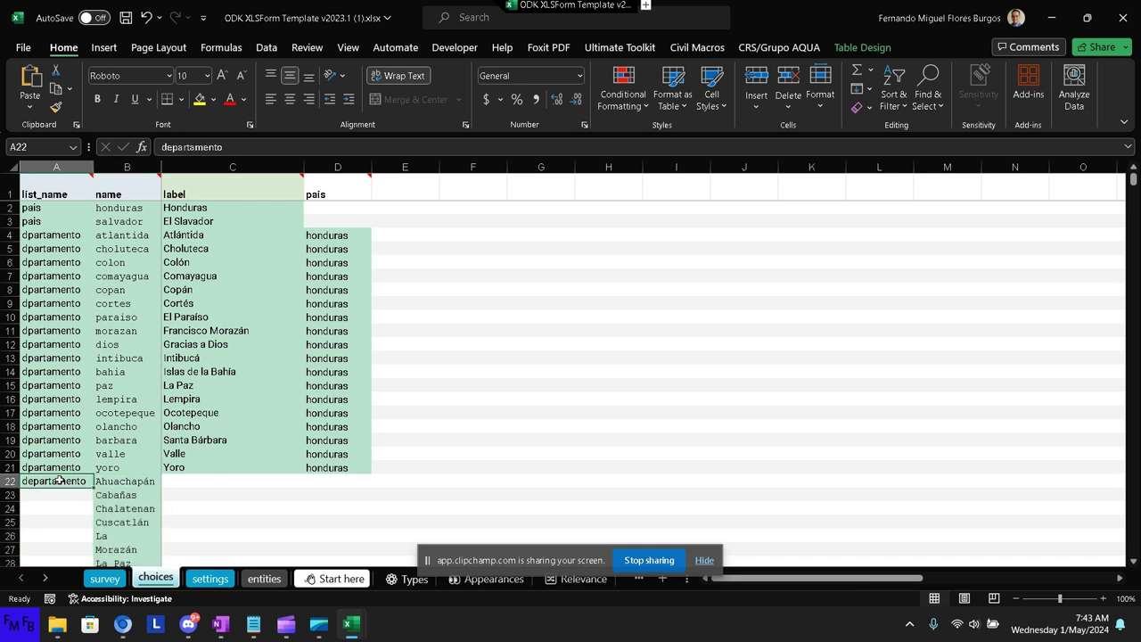
key("ctrl+c")
key("Right")
key("ctrl+Down")
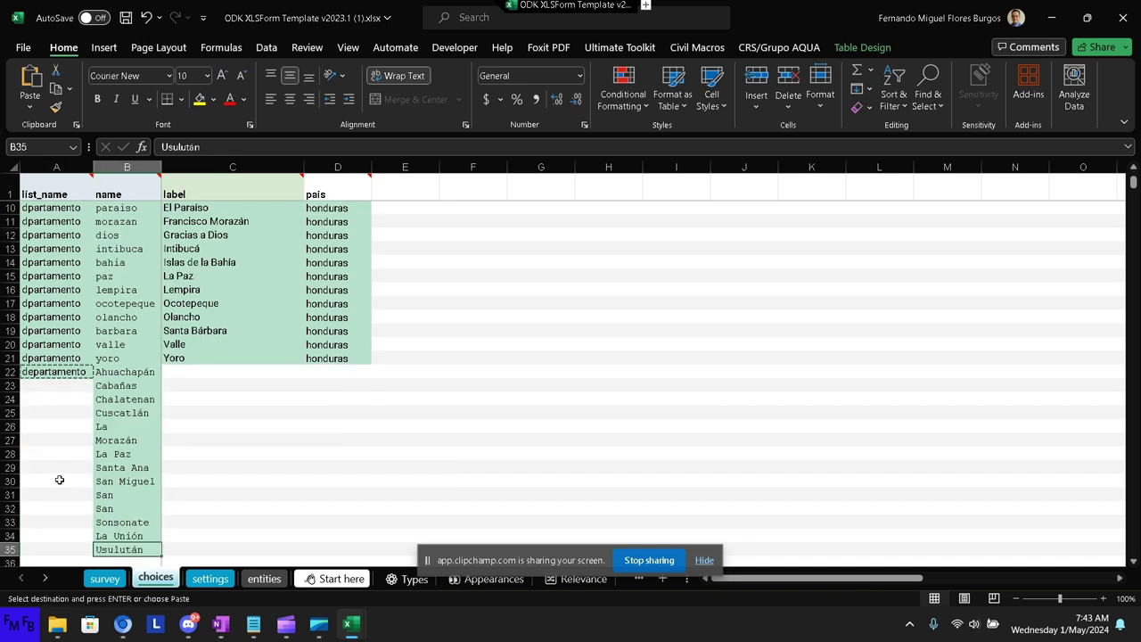
key("Left")
key("ctrl+shift+Up")
key("shift+Down")
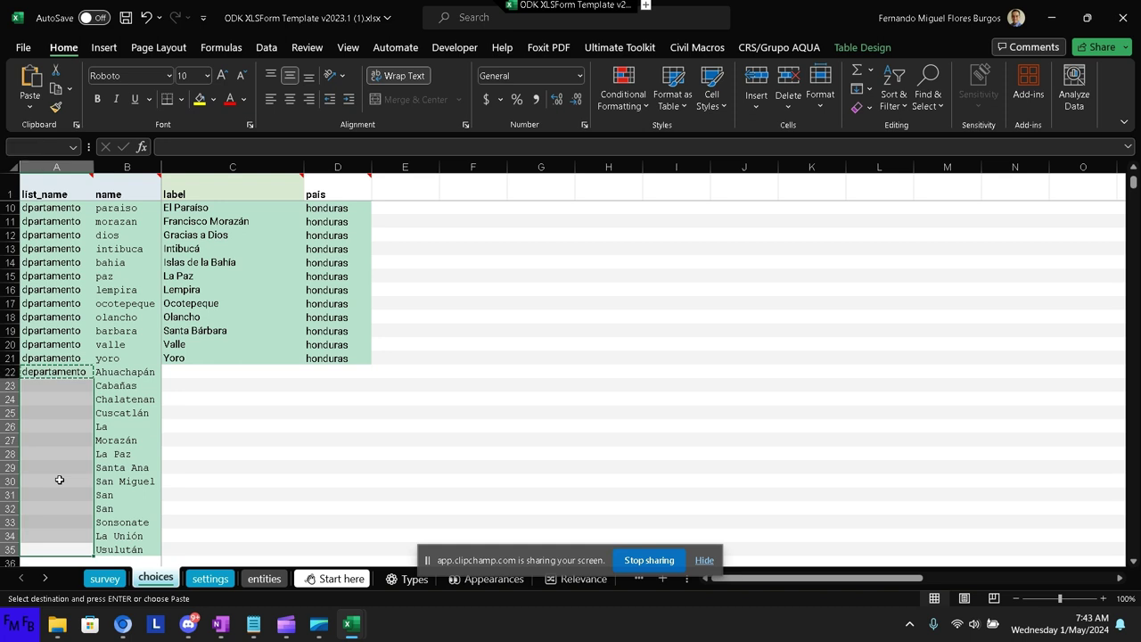
key("ctrl+v")
Move the names from B22:B35 into the label column starting at C22.
key("Right")
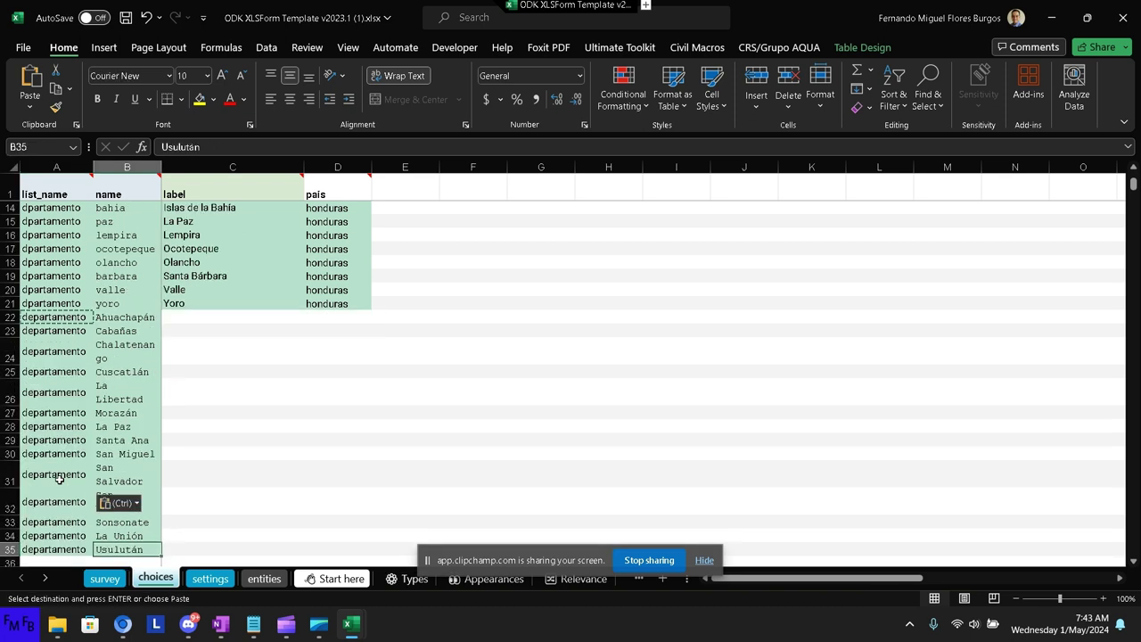
key("Right")
key("ctrl+Up")
key("Left")
key("Down")
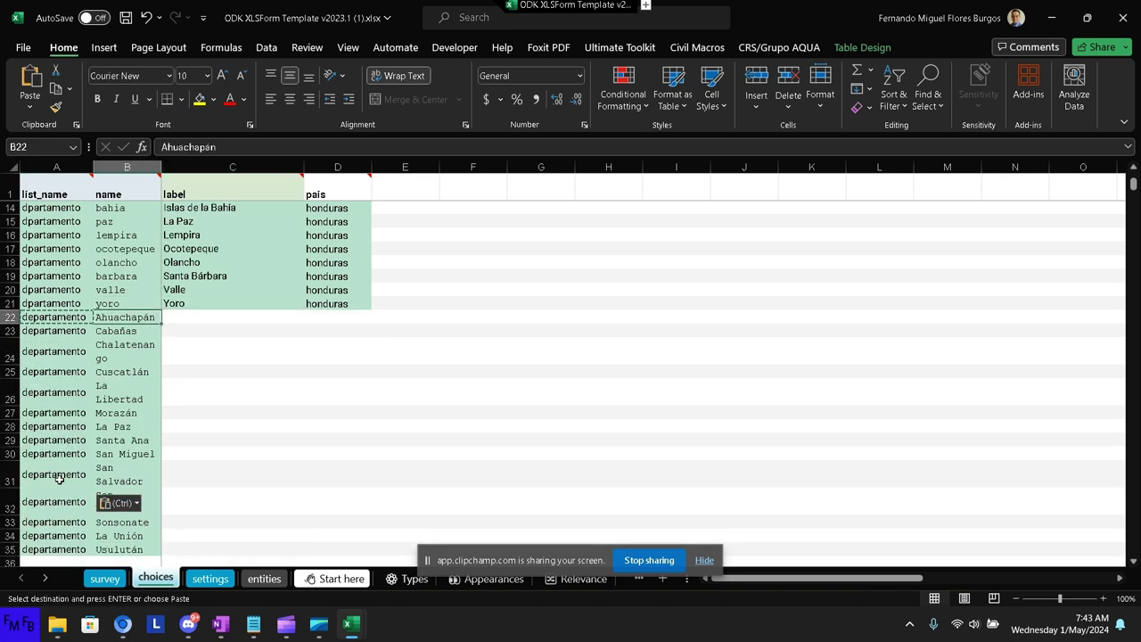
key("ctrl+shift+Down")
key("ctrl+x")
key("Right")
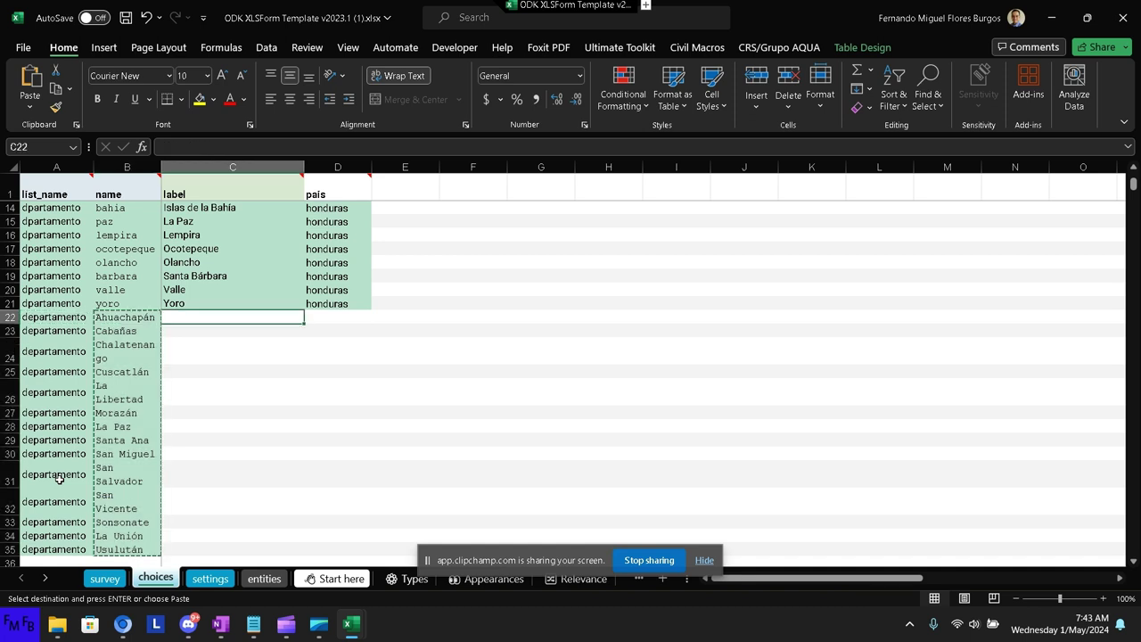
key("ctrl+v")
key("Left")
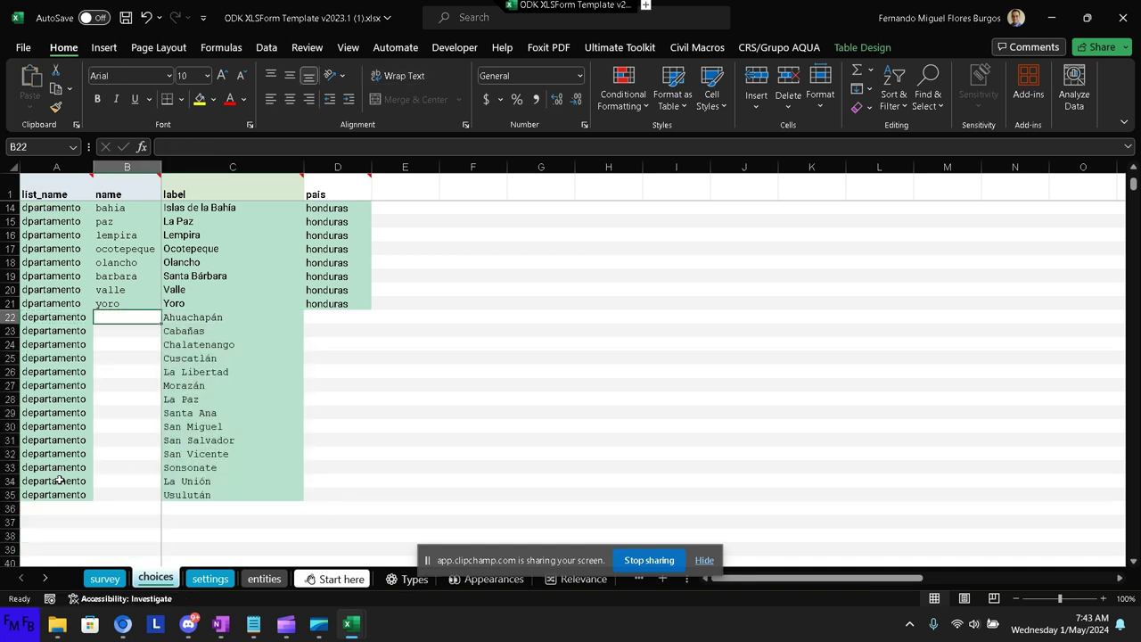
Enter name codes ahuachapan, cabanas, chalatenango, cuscatlan, libertad and morazan in B22:B27.
type("ahuach")
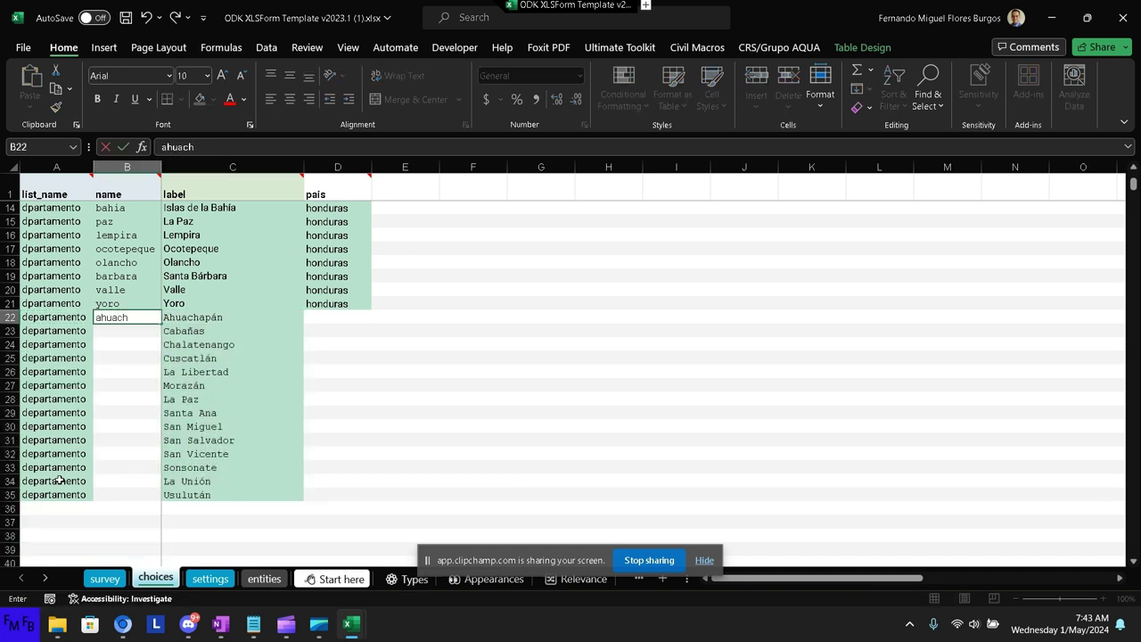
type("apan")
key("Return")
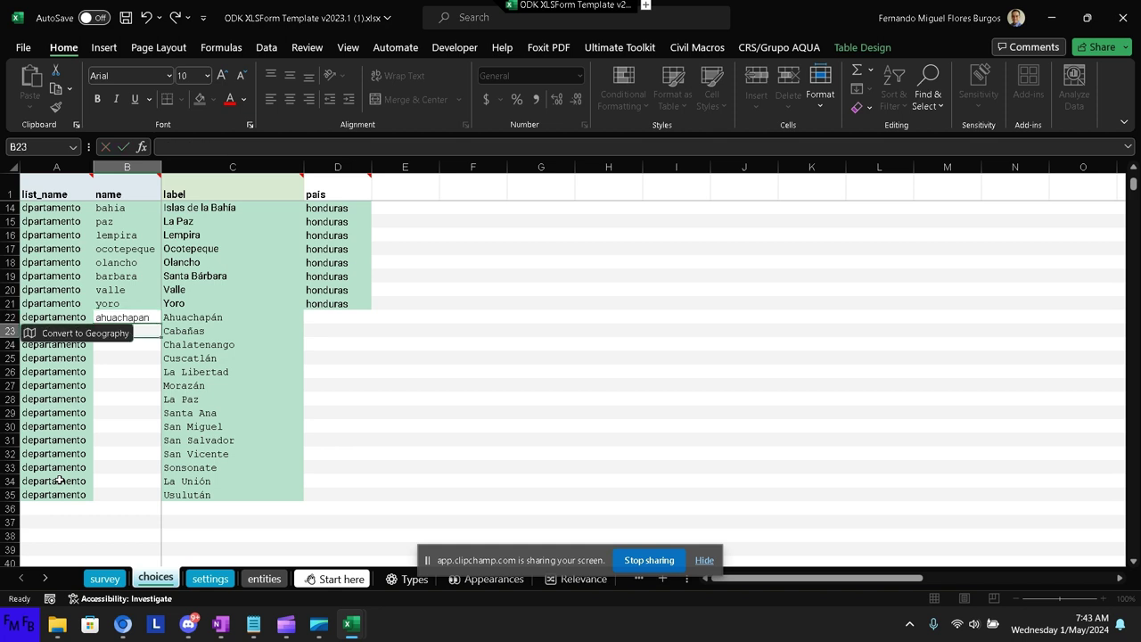
type("caban")
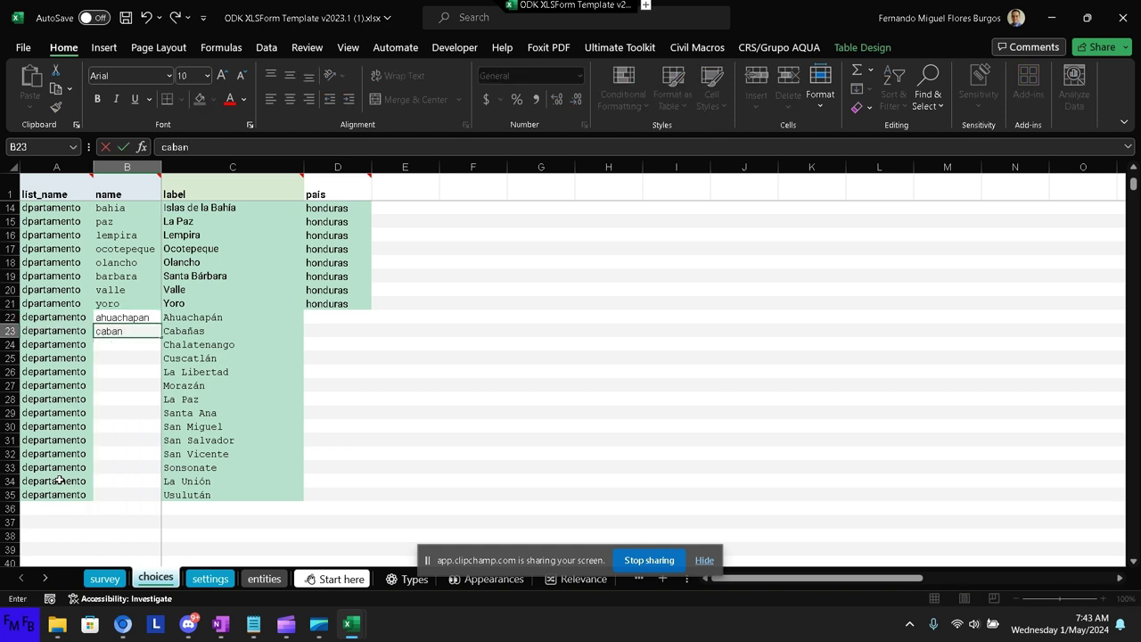
type("as")
key("Return")
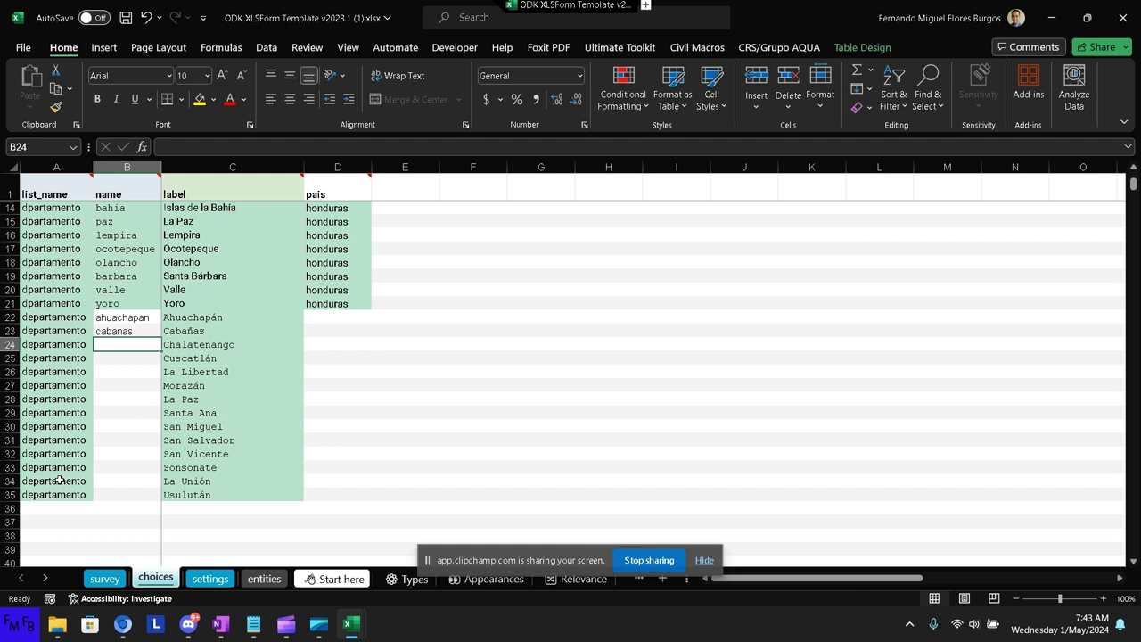
type("chala")
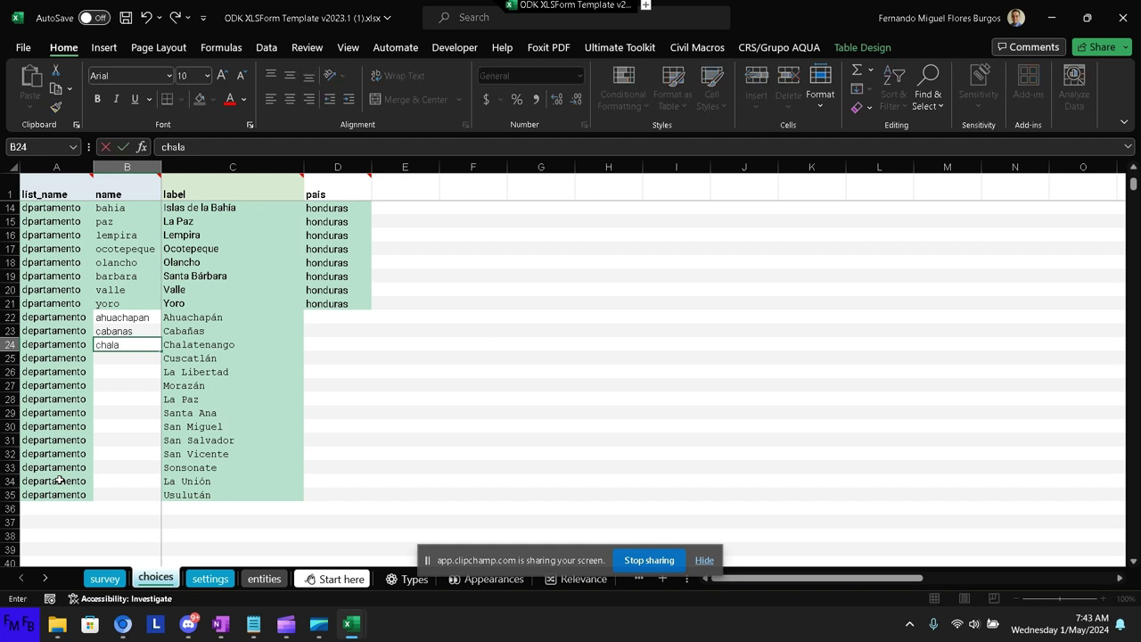
type("tenango")
key("Return")
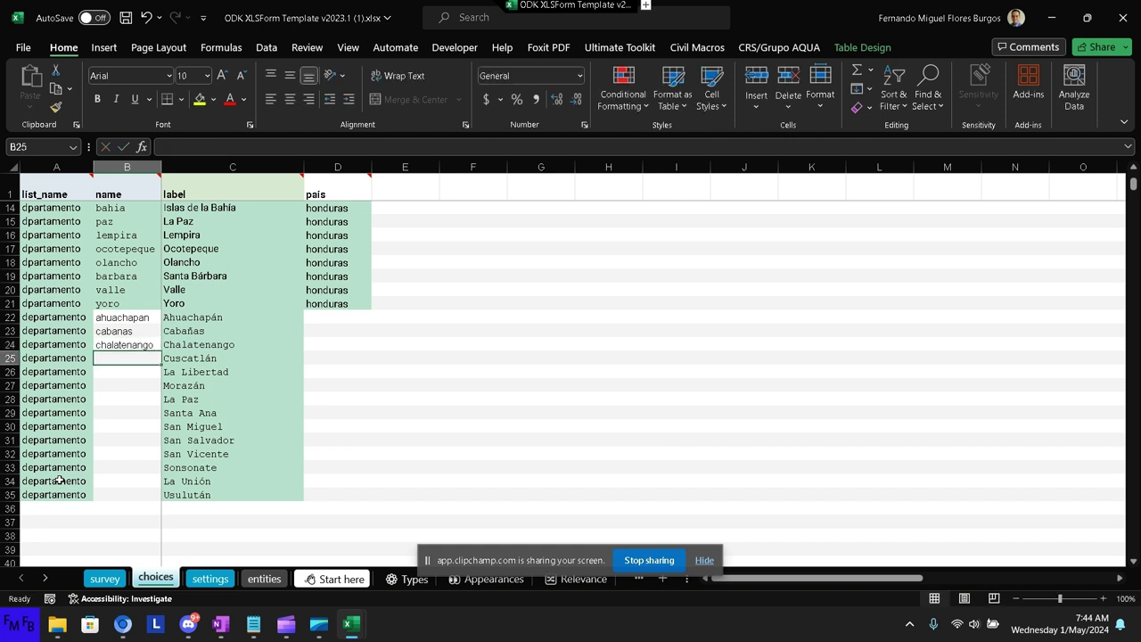
type("cuscat")
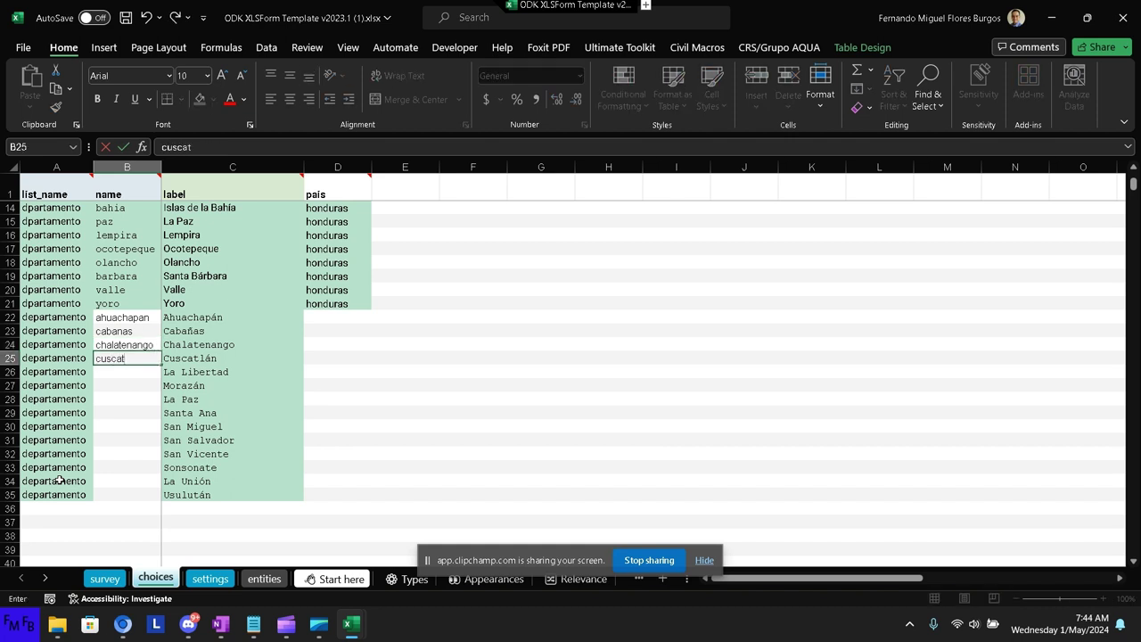
type("lan")
key("Return")
type("libe")
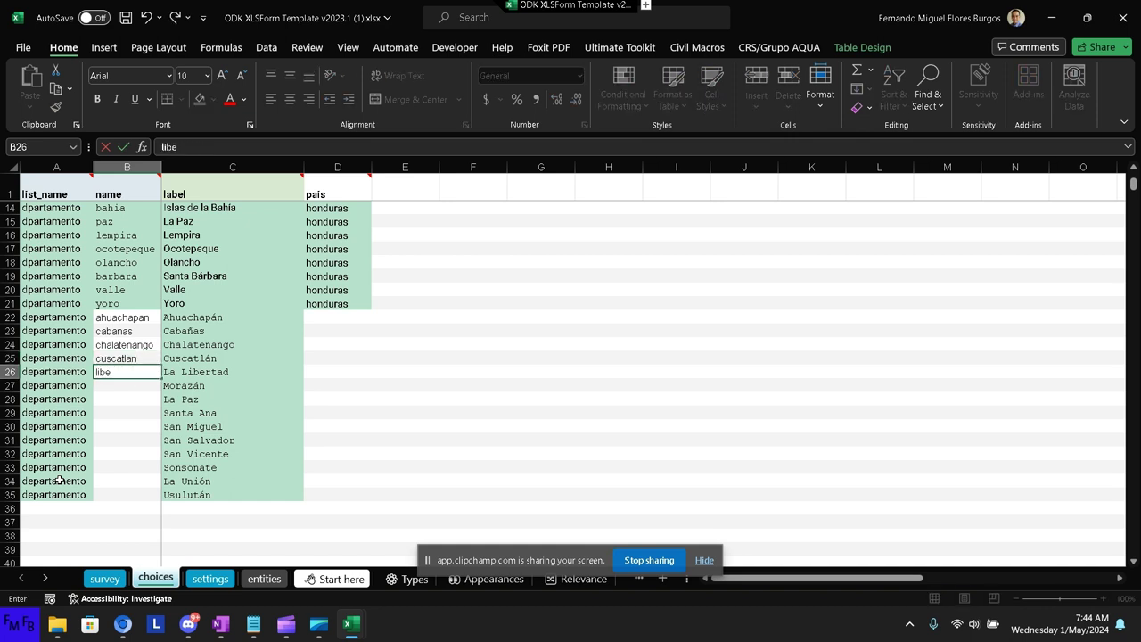
type("rtad")
key("Return")
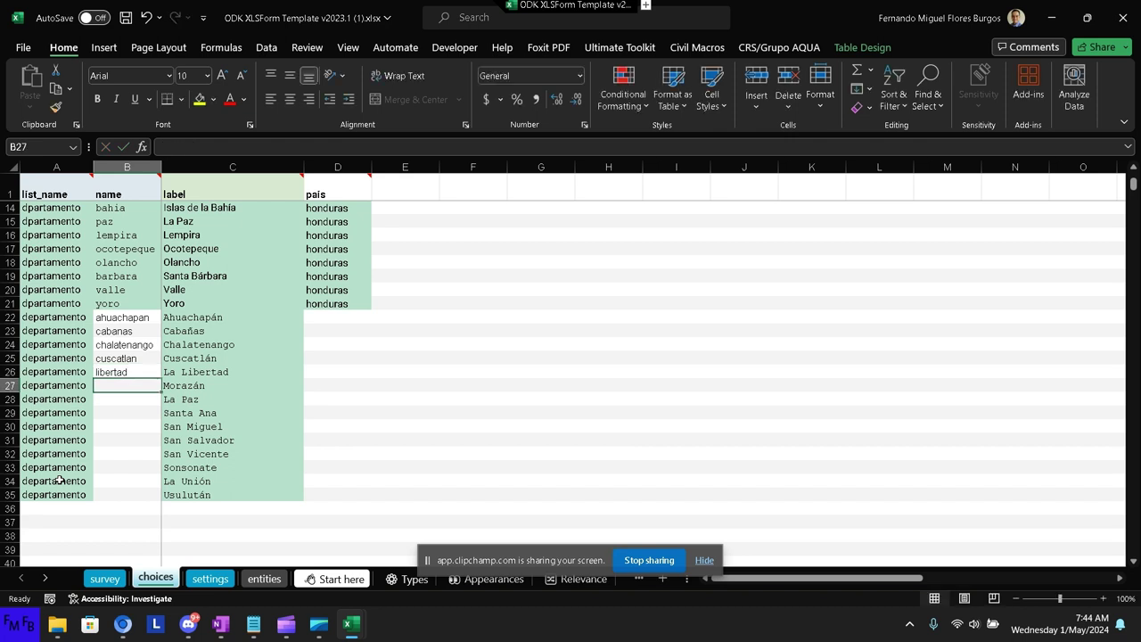
type("morazan")
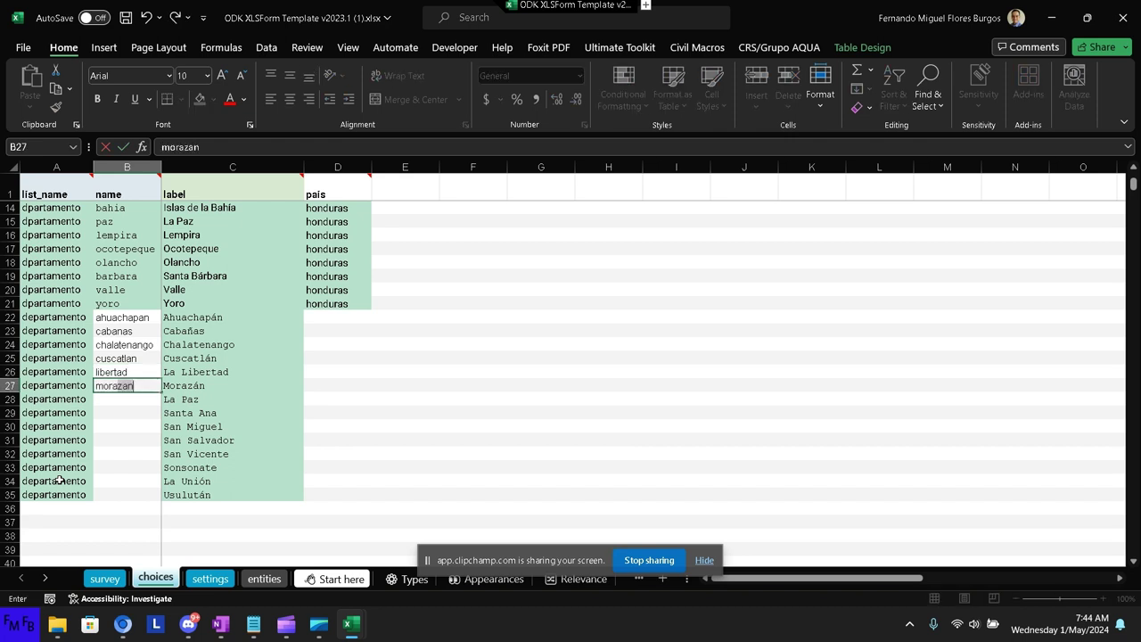
key("Up")
key("Up")
key("Up")
key("Up")
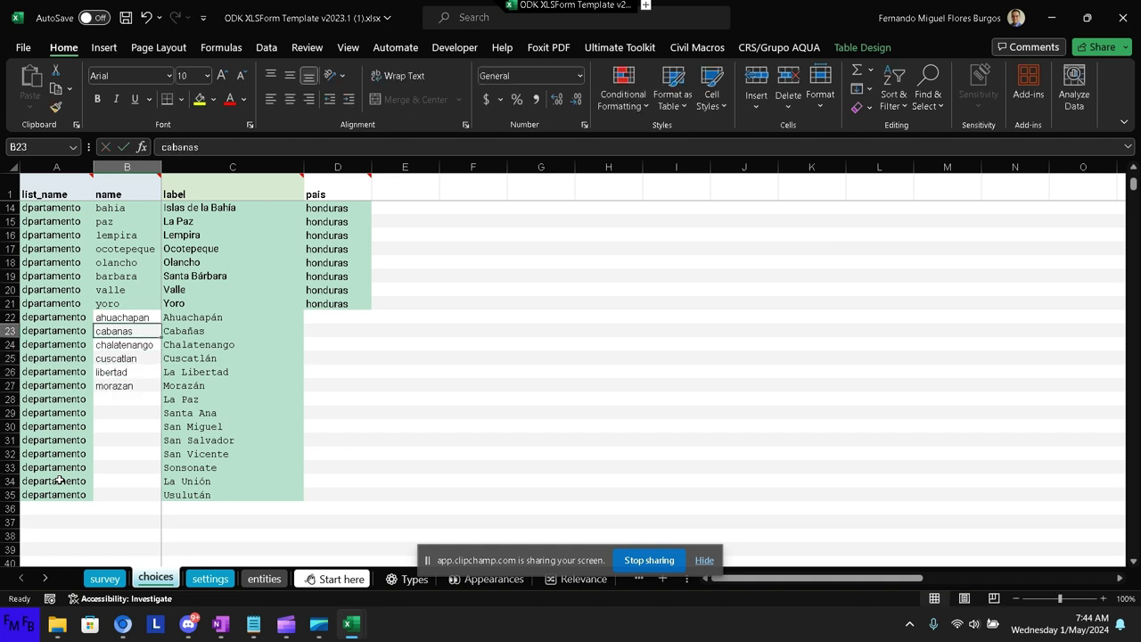
key("Up")
key("Up")
key("Up")
Change the Francisco Morazán name code in B11 to francisco.
key("Up")
key("Up")
key("Up")
key("Up")
key("Up")
key("Up")
key("Up")
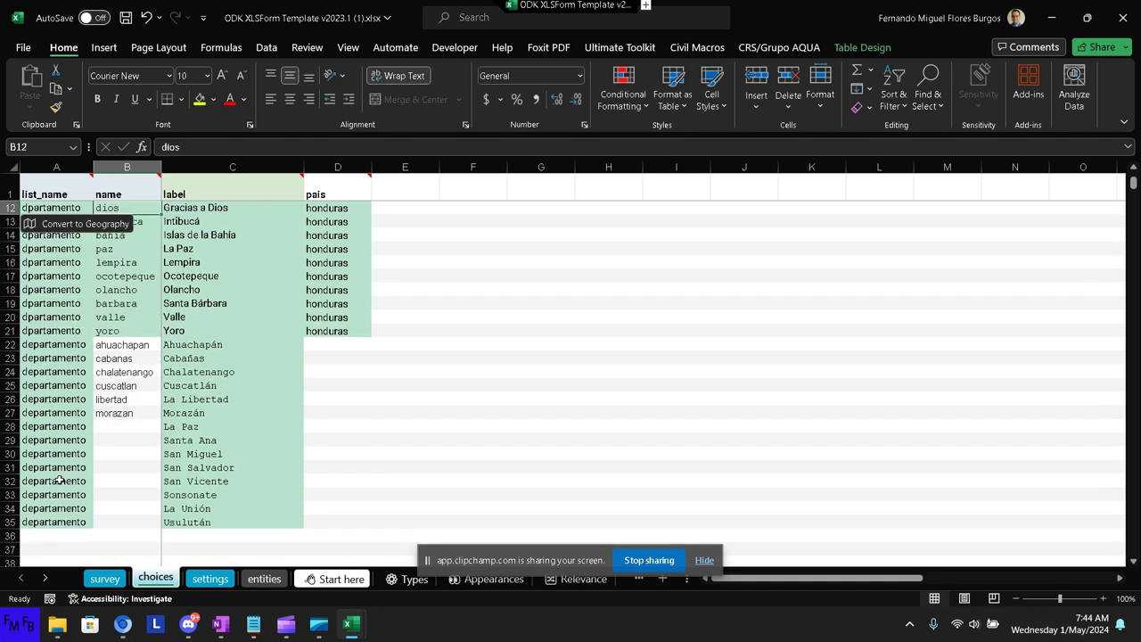
key("Up")
key("Up")
key("Up")
key("Up")
key("Down")
key("Down")
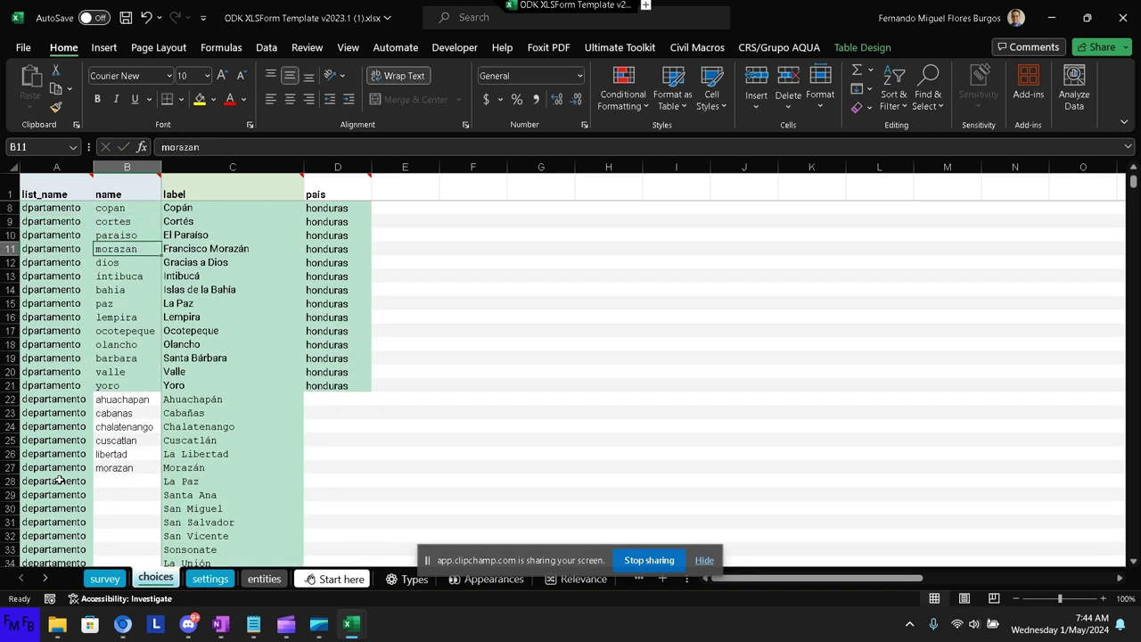
type("francis")
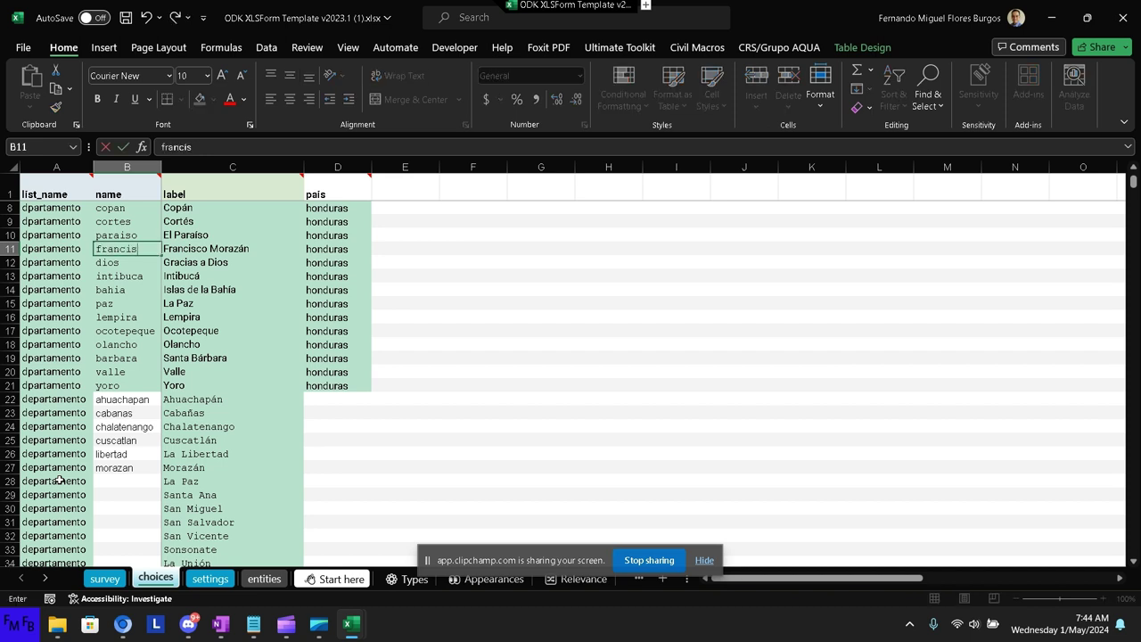
type("co")
key("Return")
Enter name codes la_paz, santa_ana, miguel and san_salvador in B28:B31.
key("Down")
key("Down")
key("Down")
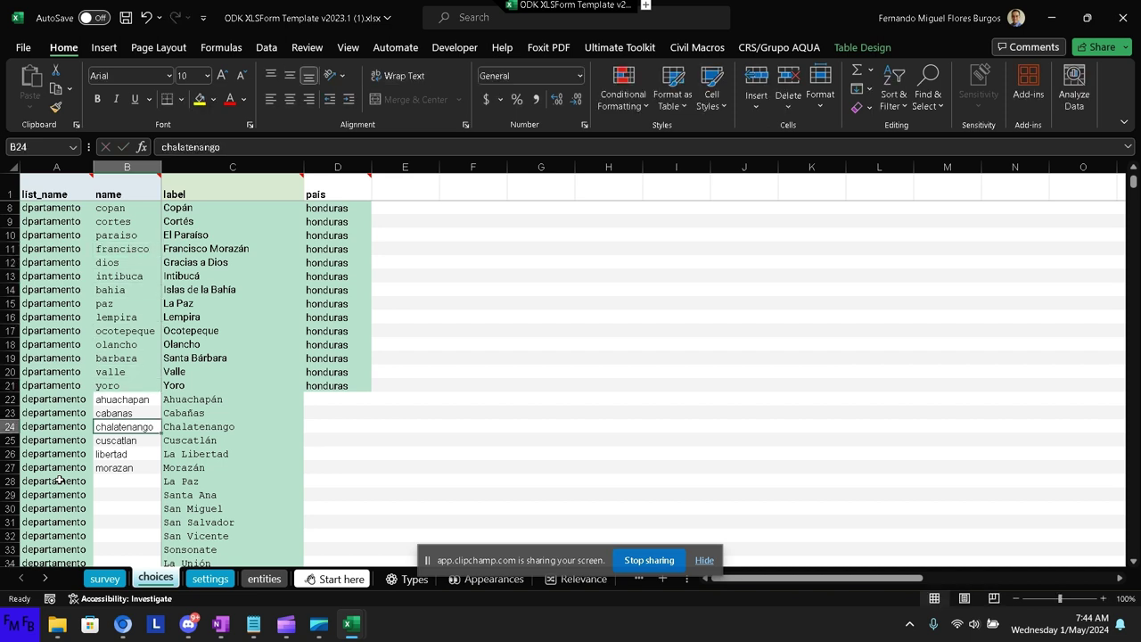
key("Down")
key("Down")
key("Down")
key("Up")
type("la")
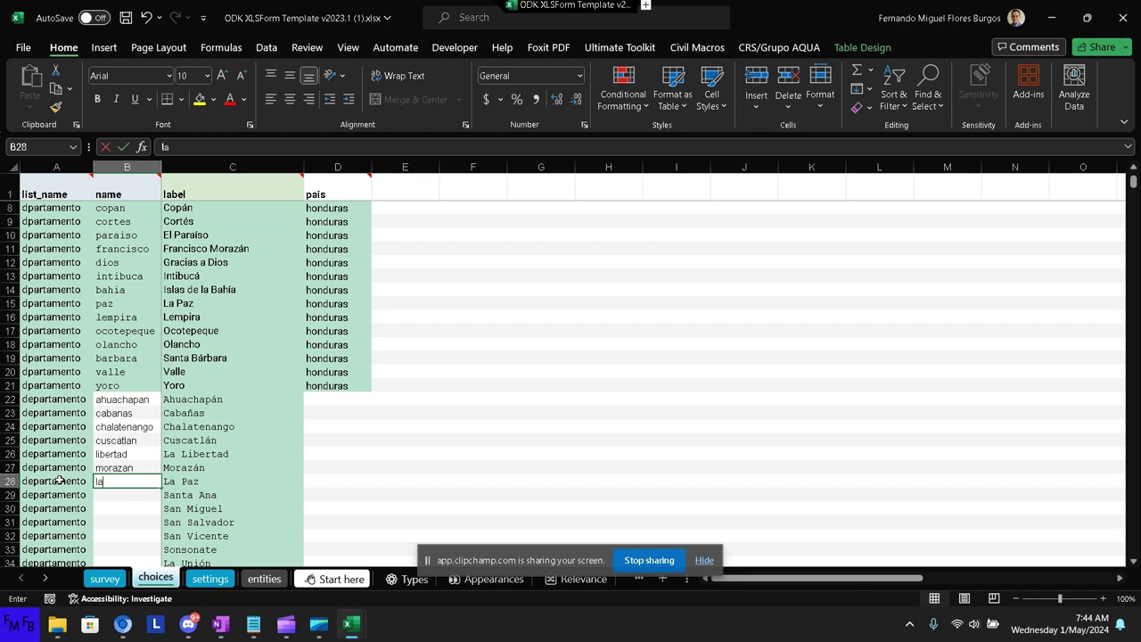
type("_paz")
key("Return")
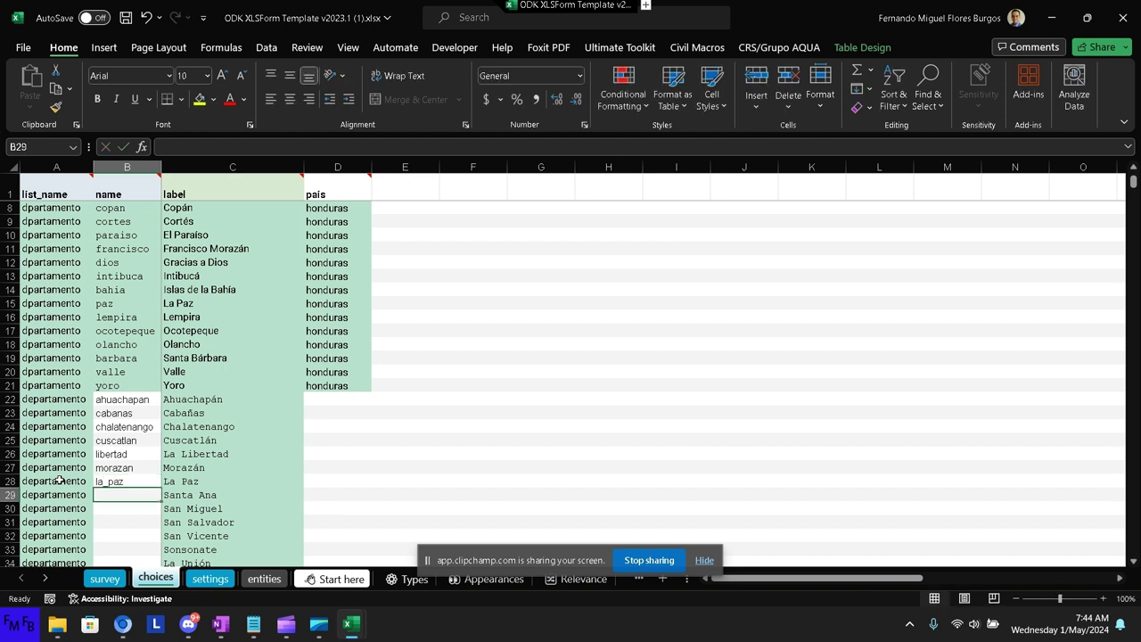
type("santa_ana")
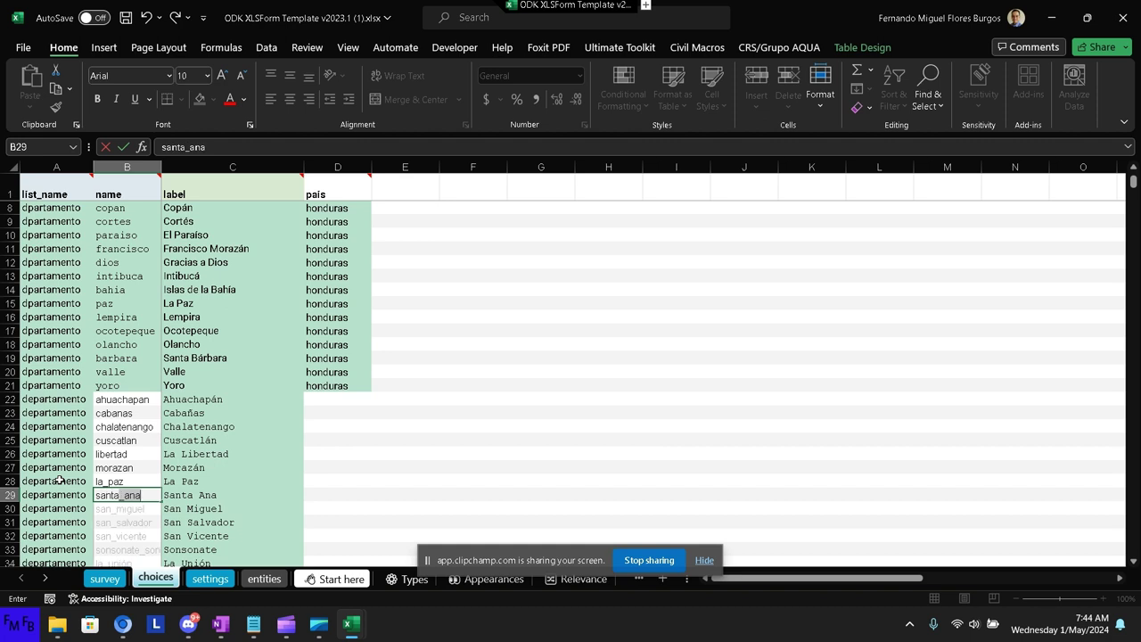
key("Return")
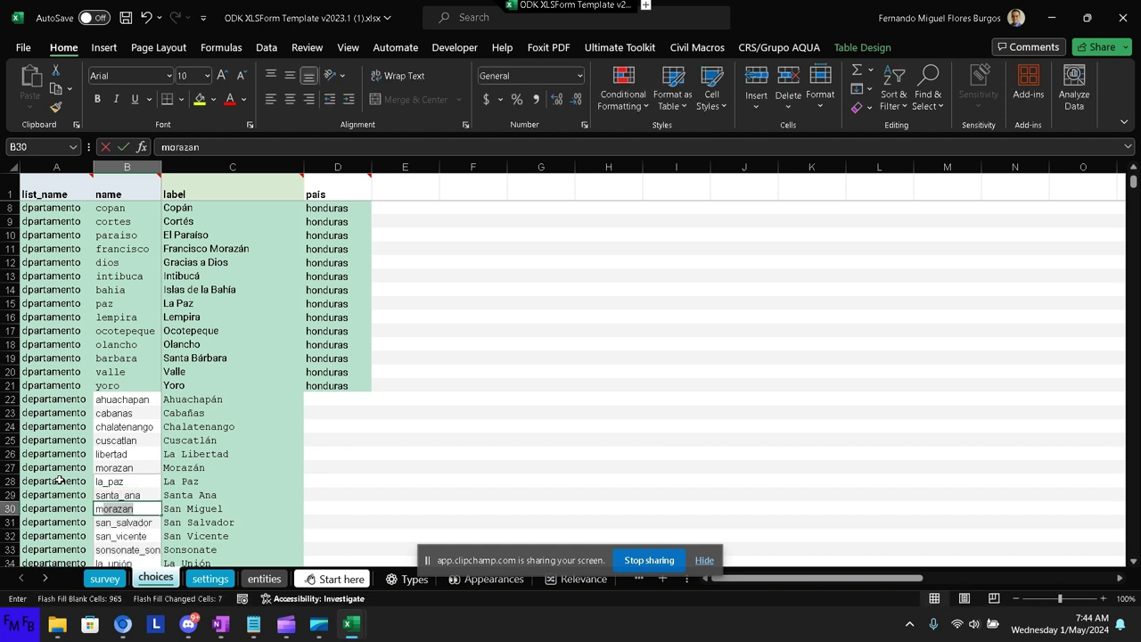
type("miguel")
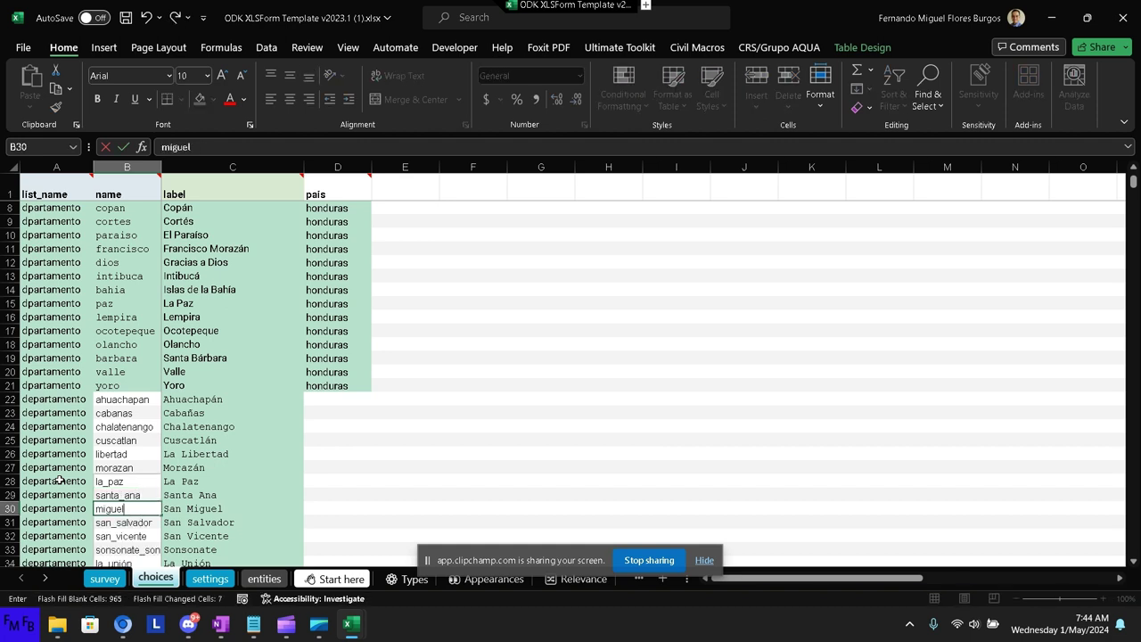
key("Return")
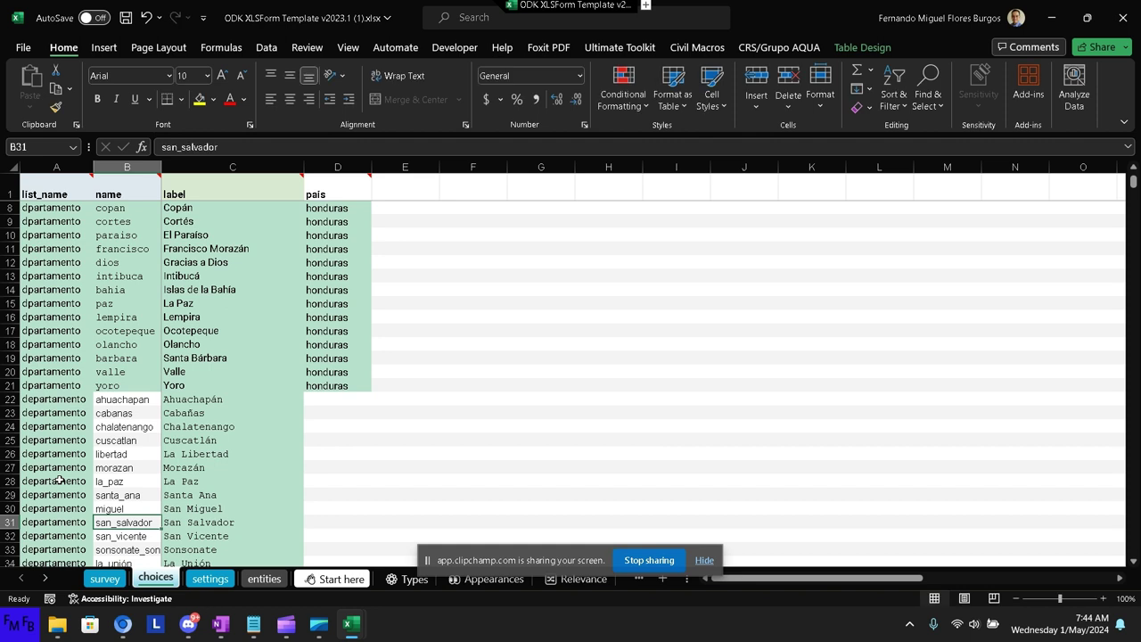
type("san_sa")
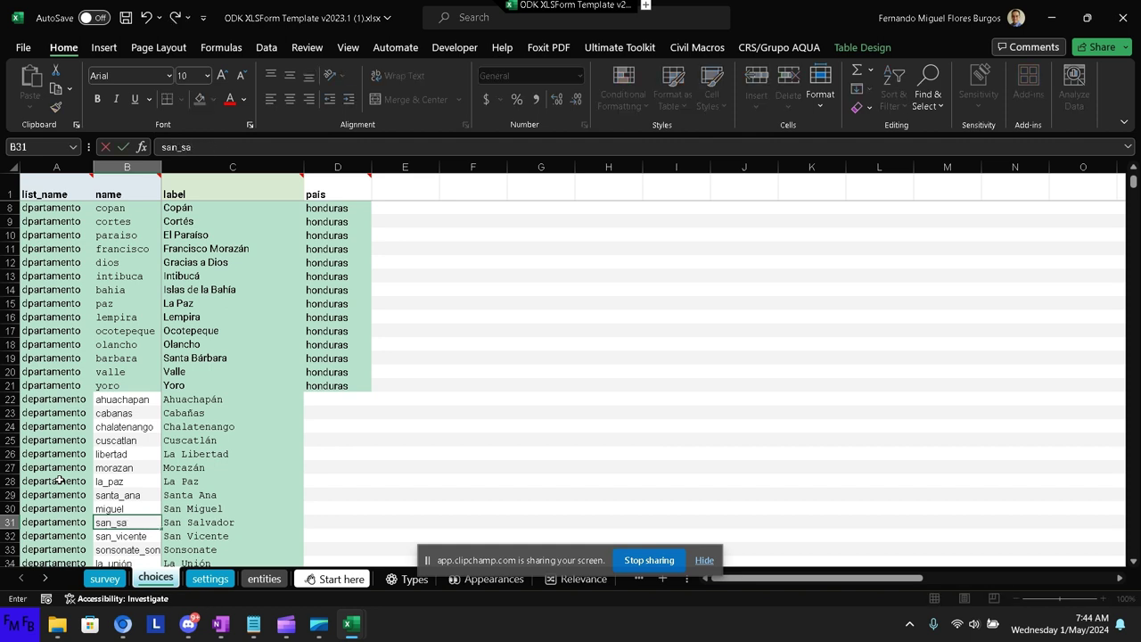
type("lvador")
key("Return")
Enter name codes vicente, sonsonate, union and usulutan in B32:B35.
type("vi")
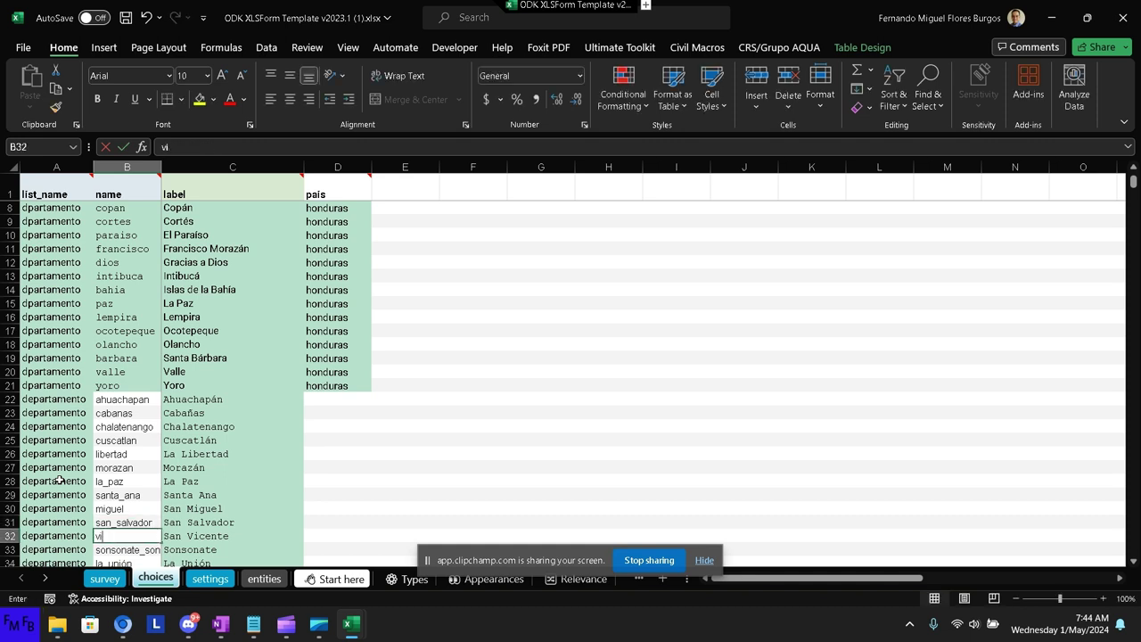
type("cente")
key("Return")
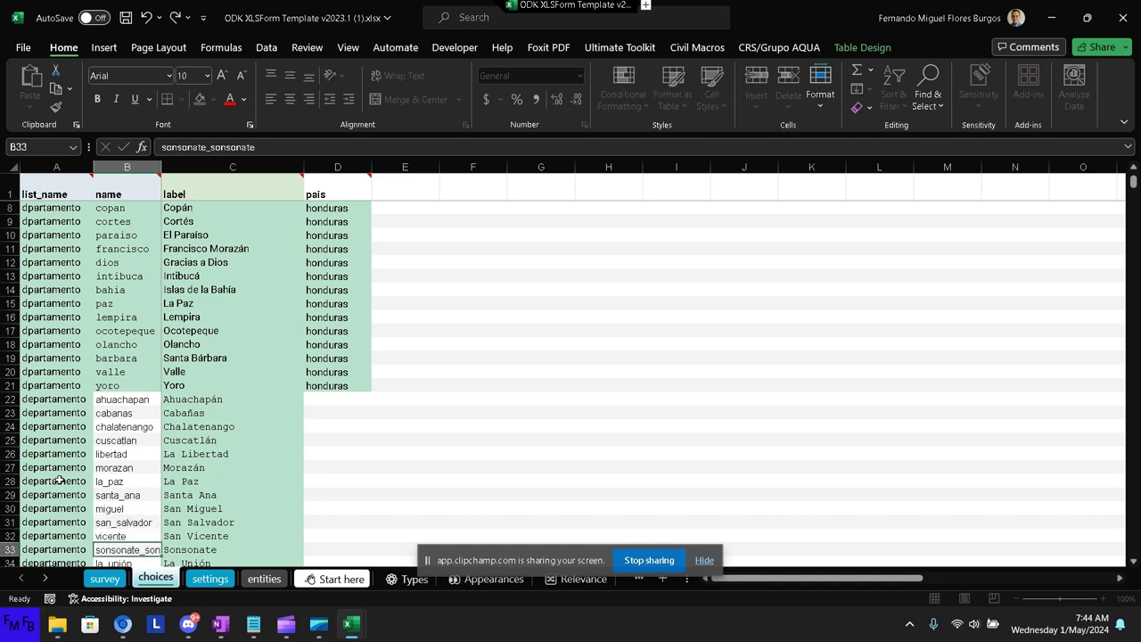
type("so")
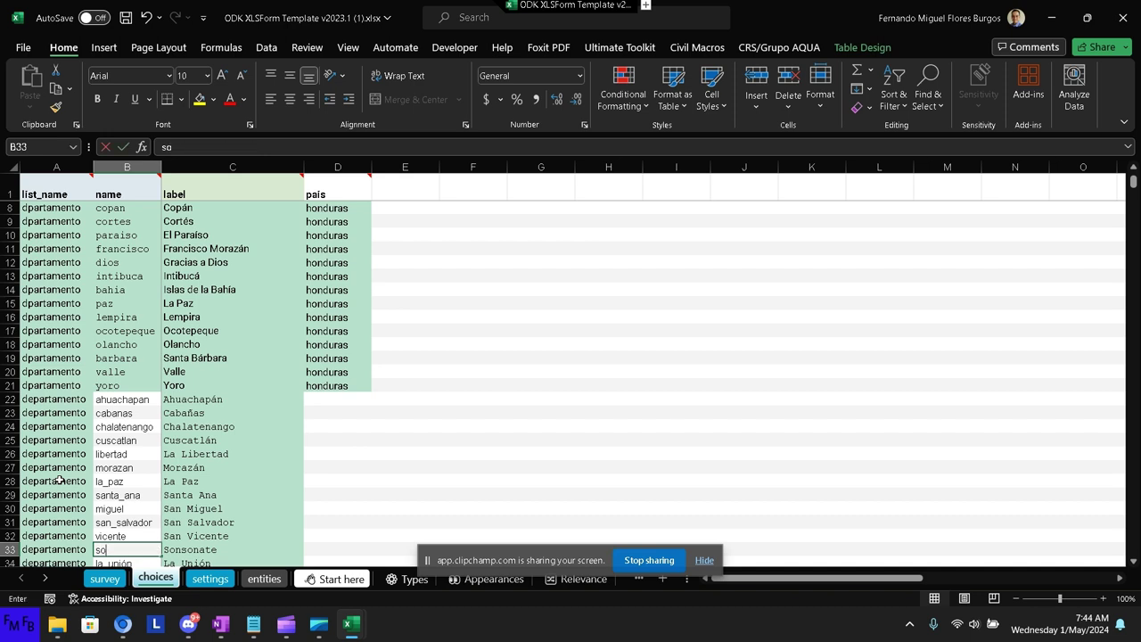
type("nsonate")
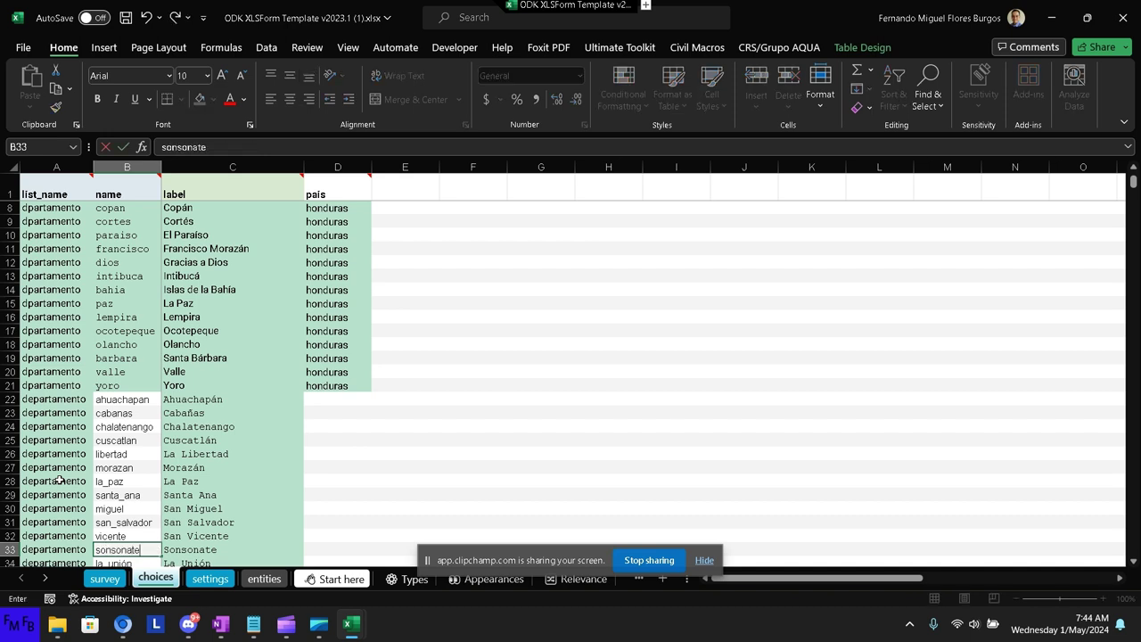
key("Return")
type("un")
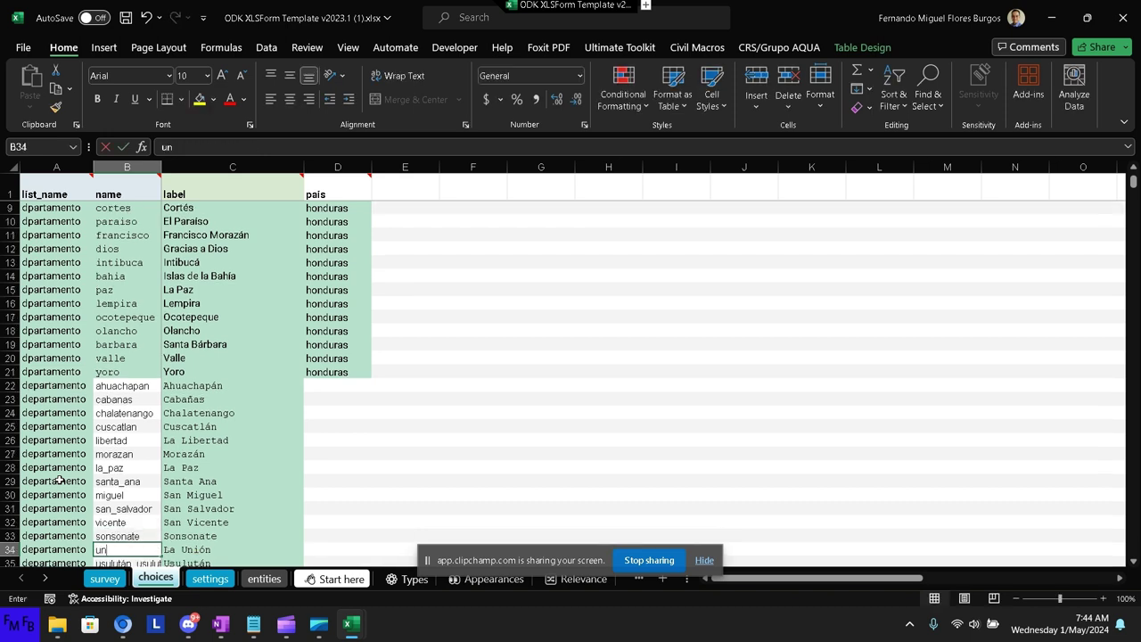
type("ion")
key("Return")
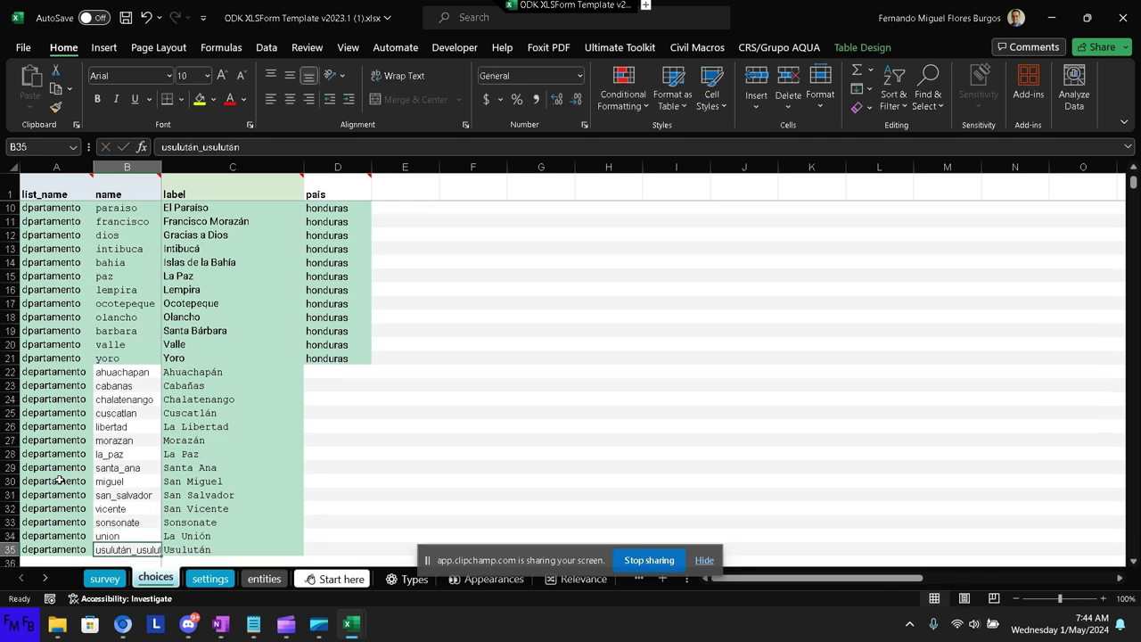
type("usu")
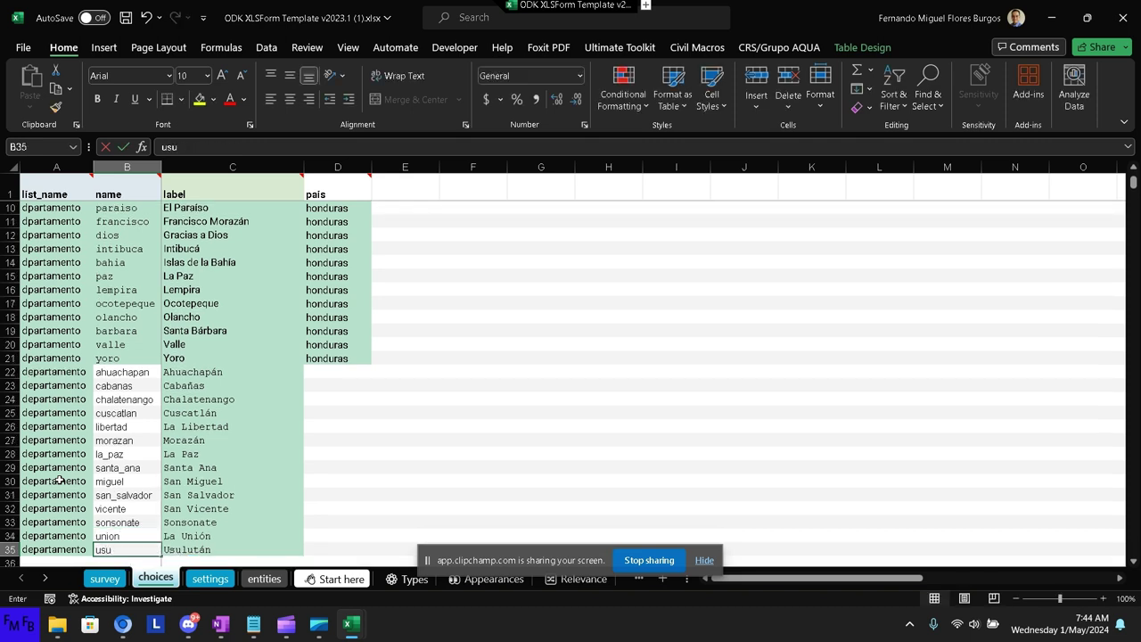
type("lutan")
key("Tab")
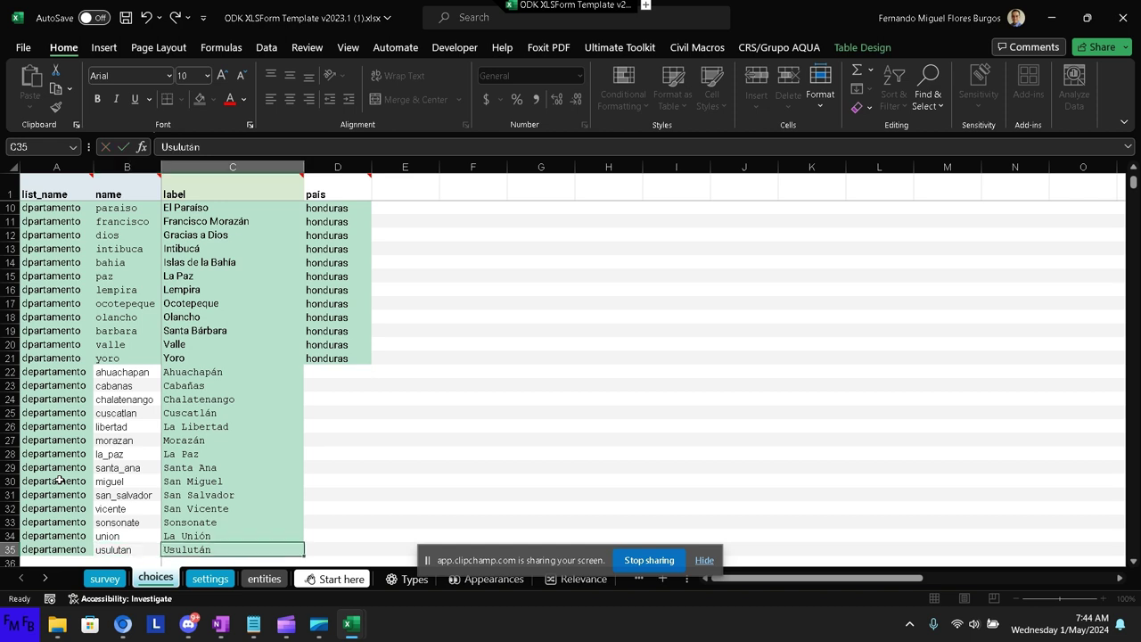
key("Tab")
key("ctrl+Up")
key("Down")
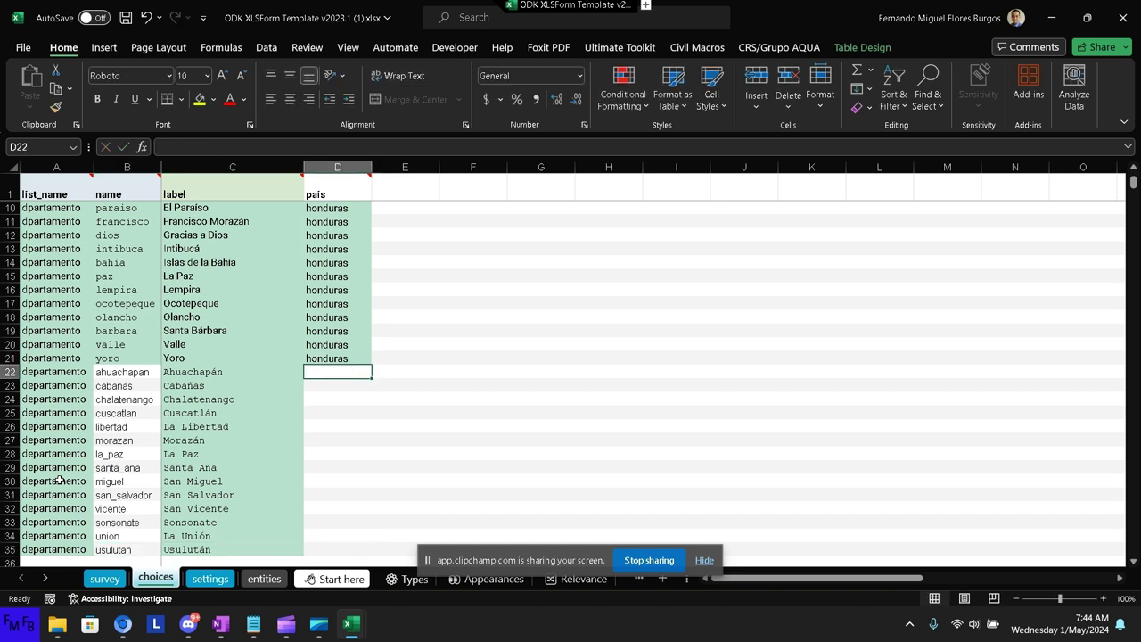
Enter the pais value 'salavdor' in D22 and copy it to D23:D35.
type("salav")
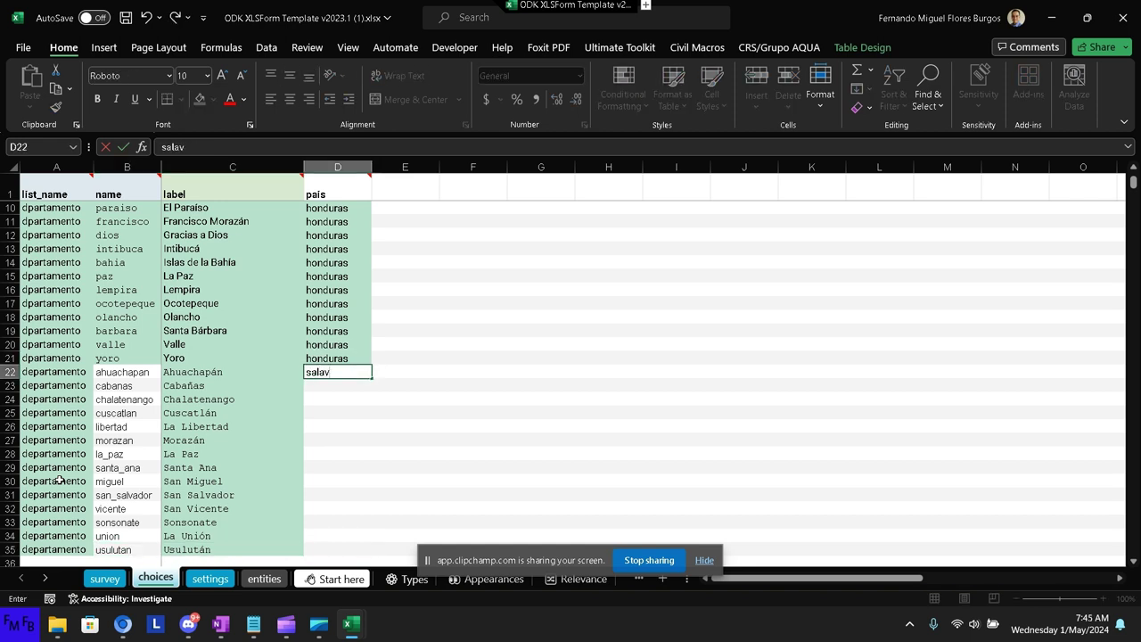
type("dor")
key("Left")
key("Right")
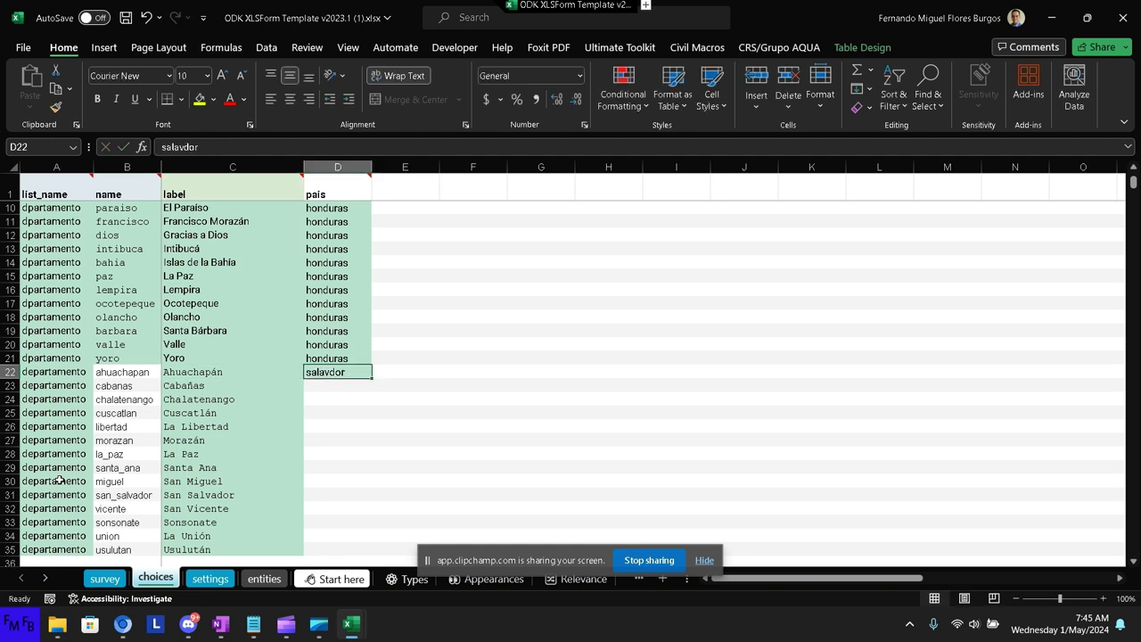
key("ctrl+c")
key("Left")
key("ctrl+Down")
key("Right")
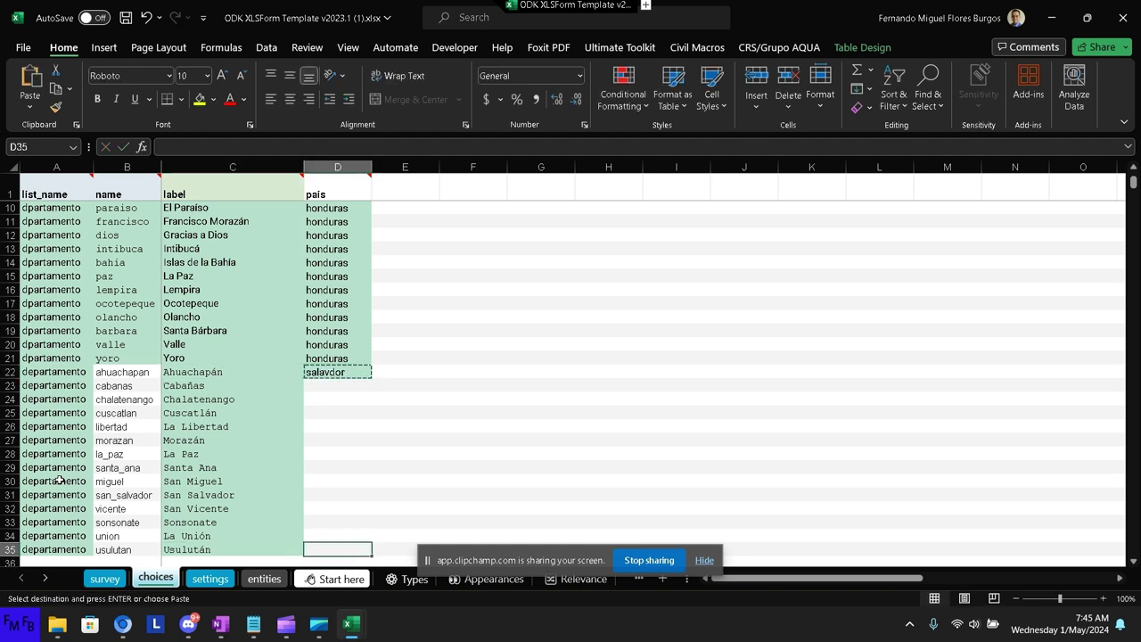
key("ctrl+shift+Up")
key("shift+Down")
key("ctrl+v")
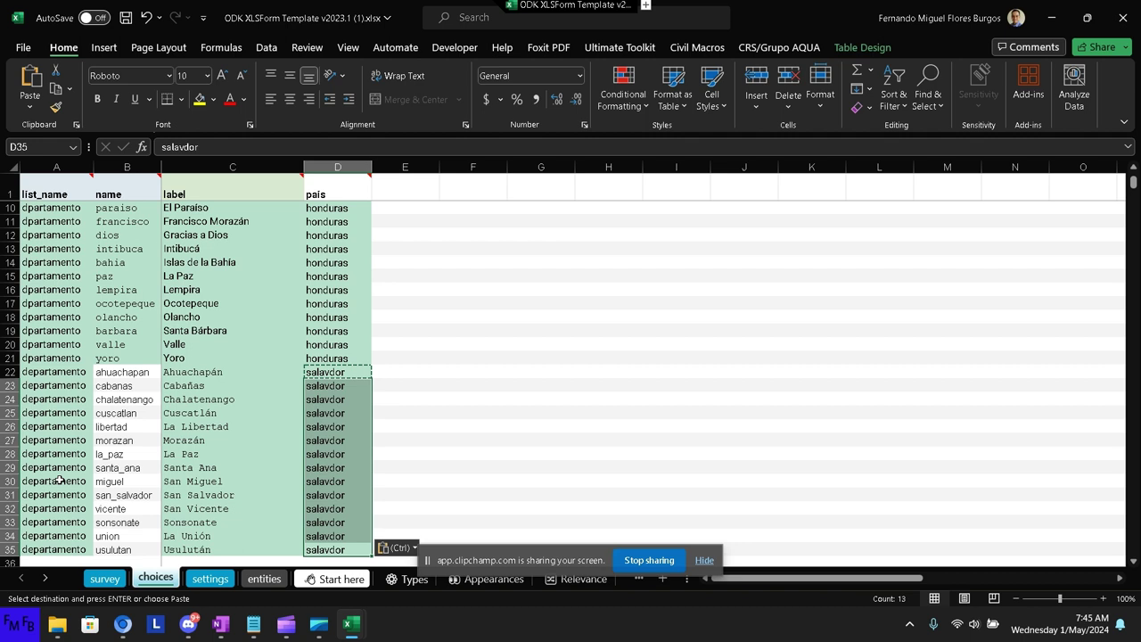
key("Down")
key("Left")
key("Left")
key("Left")
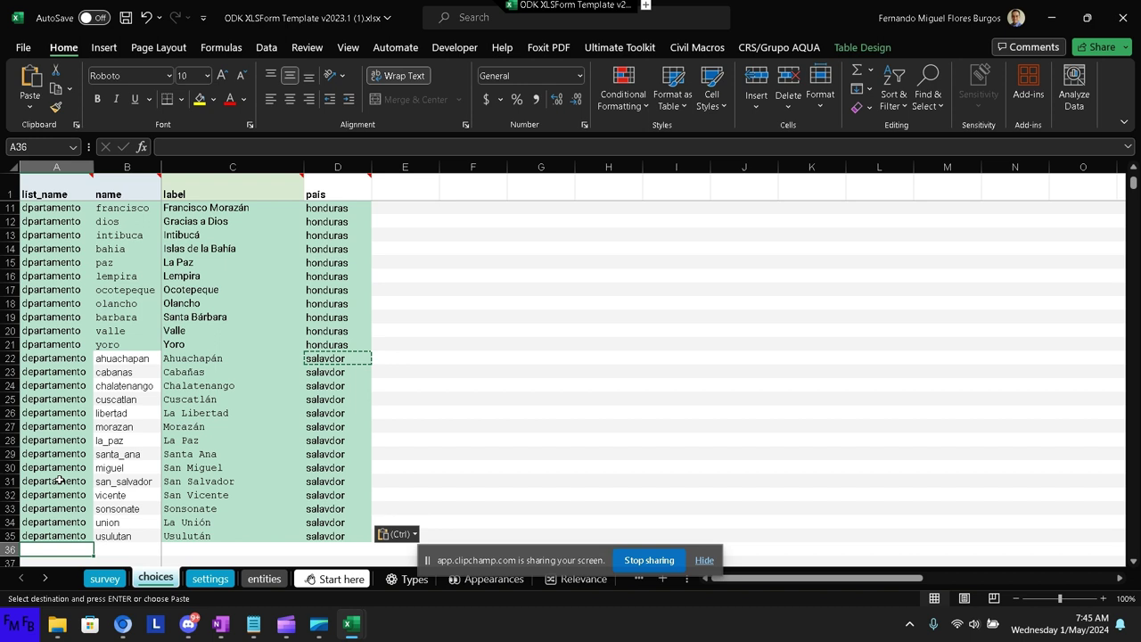
Start a ciudad list in row 36 with labels La ceiba, El Porvenir and Tela.
type("ciudad")
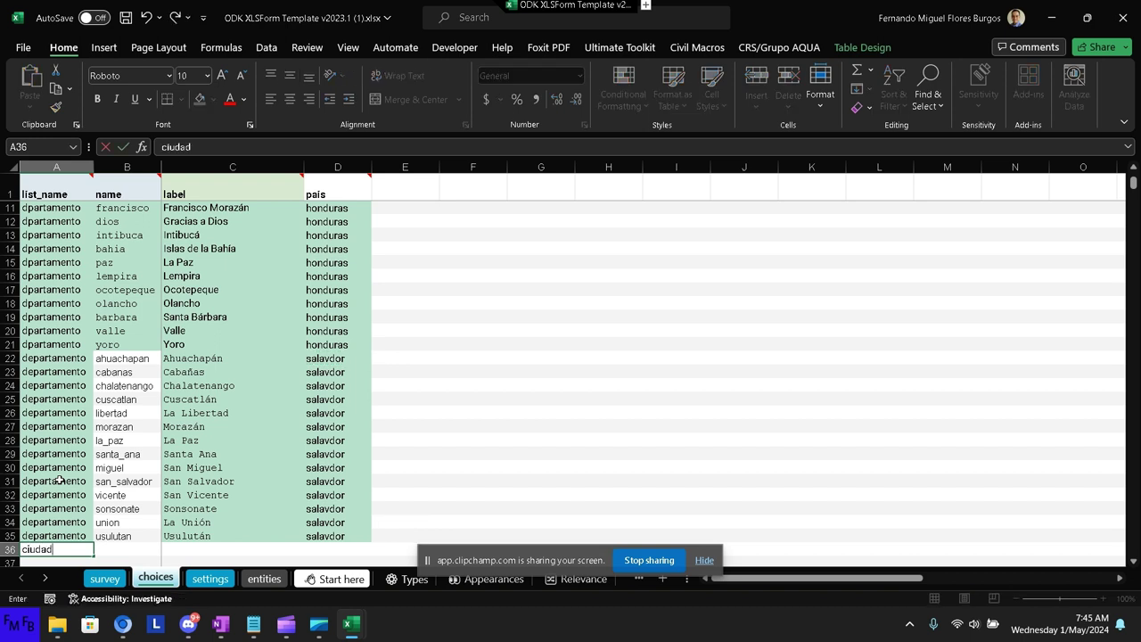
key("Tab")
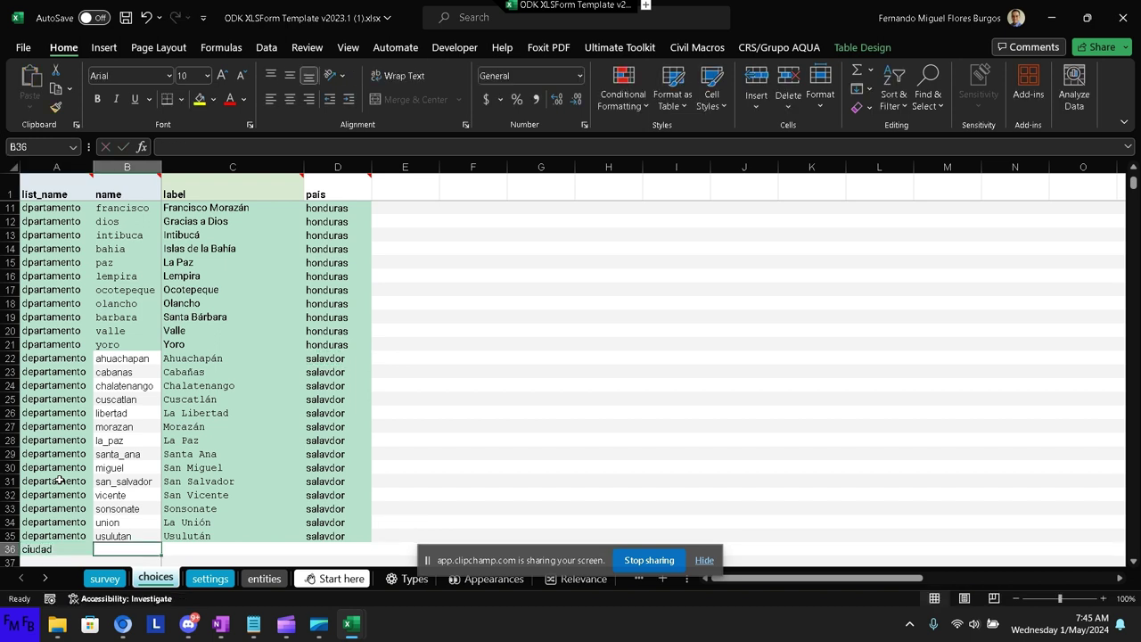
key("Tab")
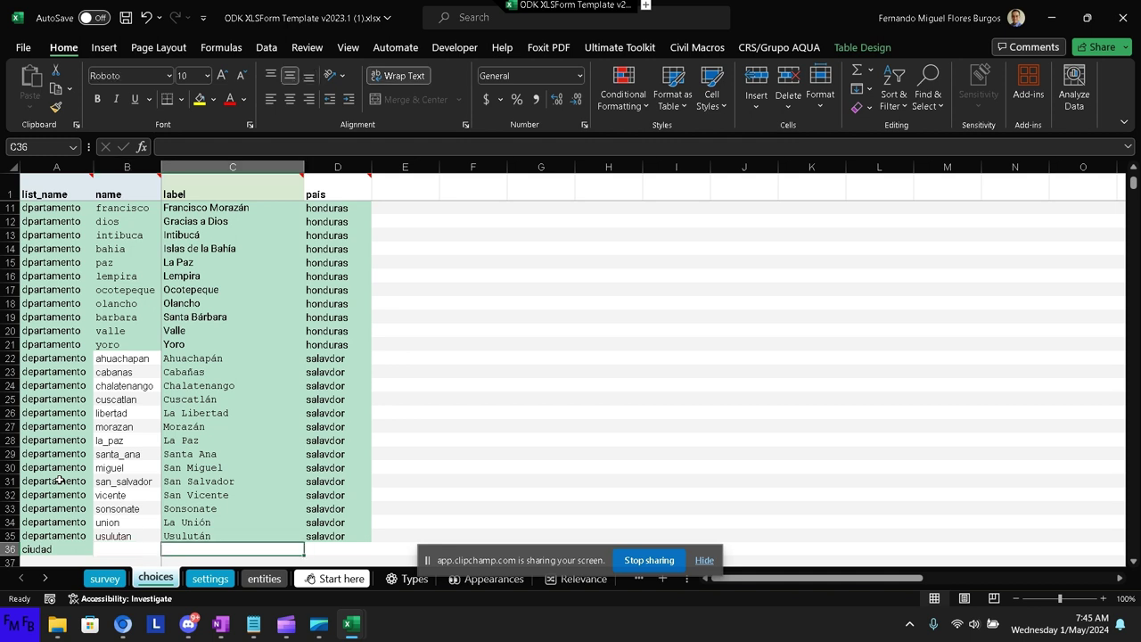
type("La ceiba")
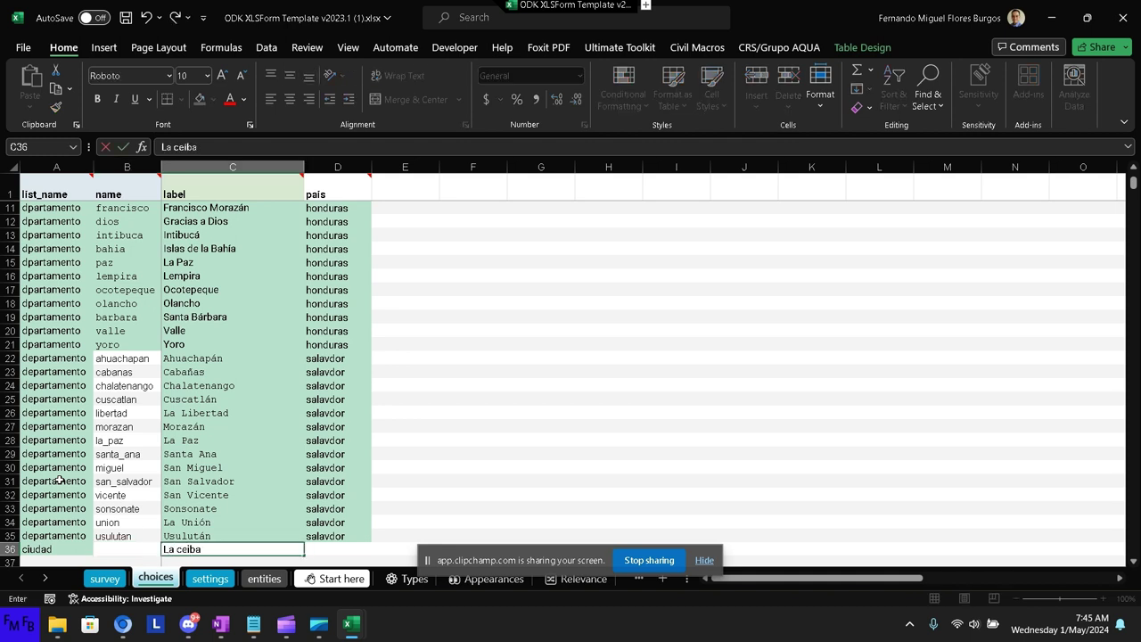
key("Return")
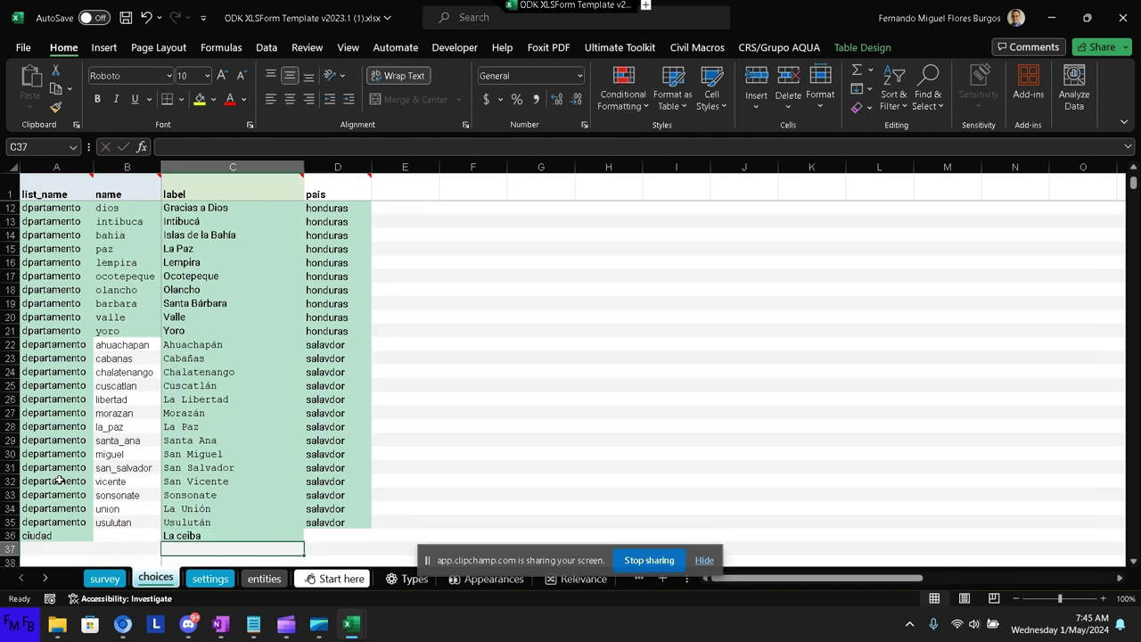
type("El P")
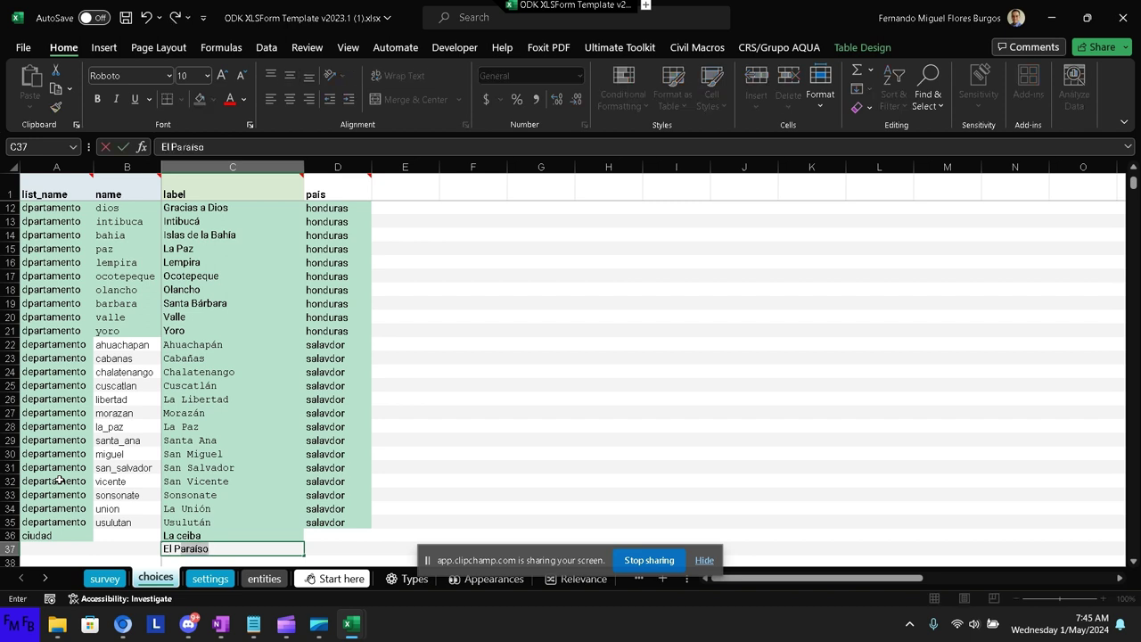
type("orvenir")
key("Return")
type("T")
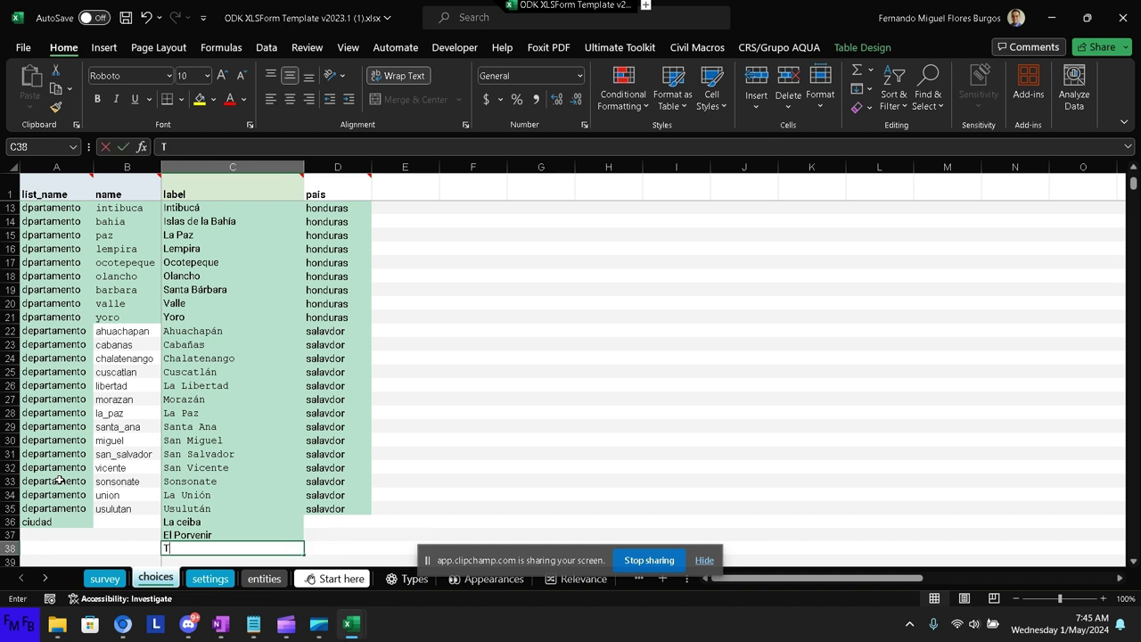
type("ela")
key("Up")
key("Up")
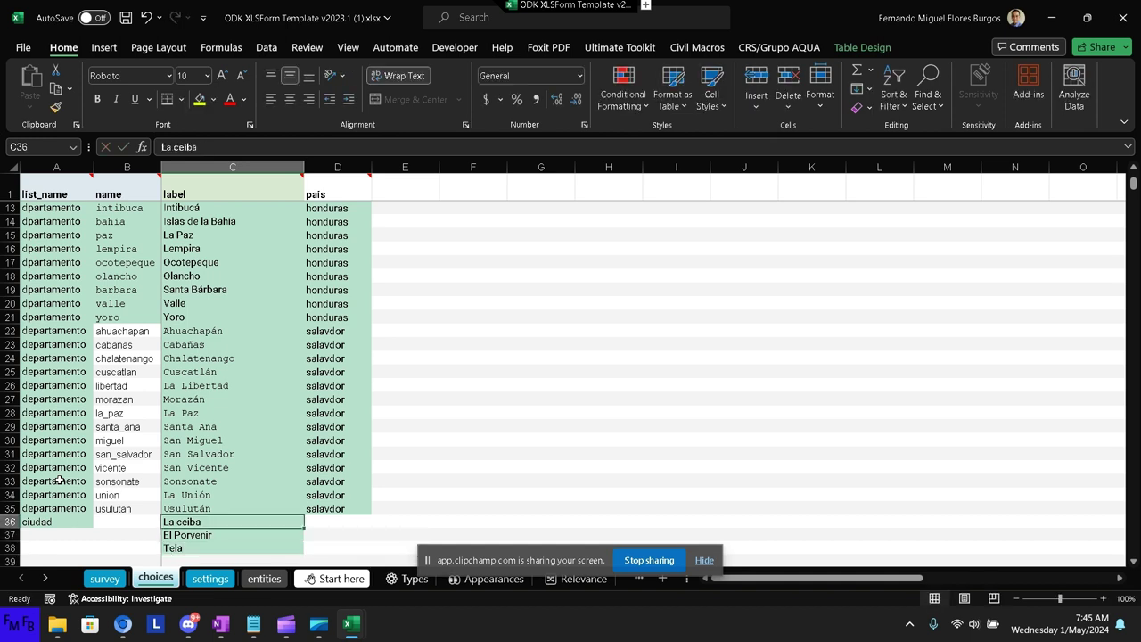
Enter the names ceiba, porvenir and tela for the three ciudad rows.
key("Left")
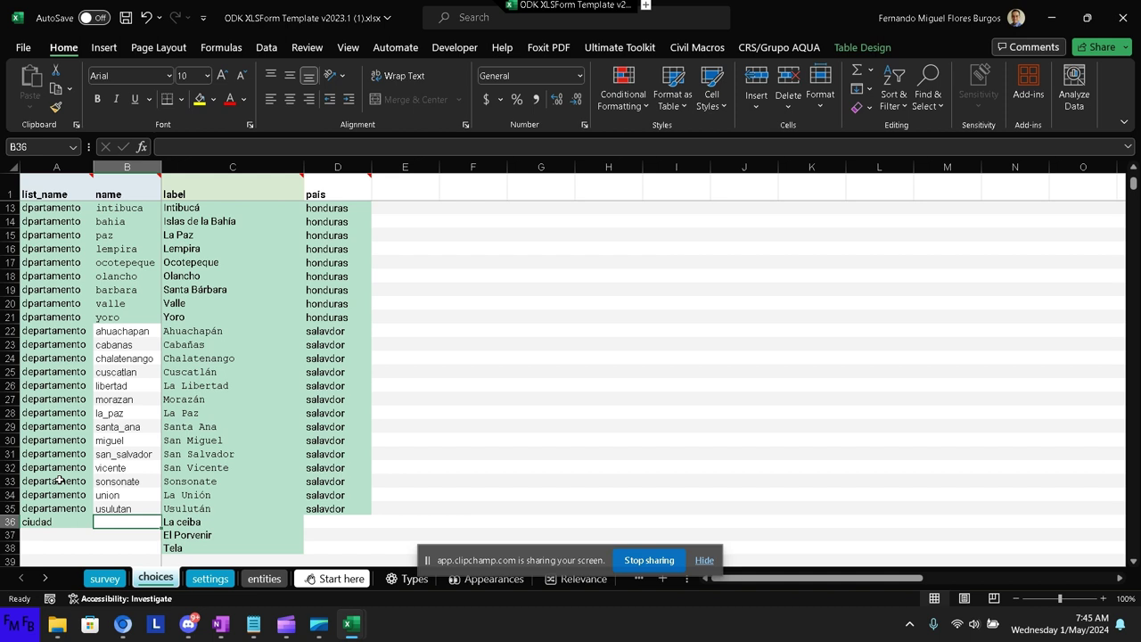
type("ceiba")
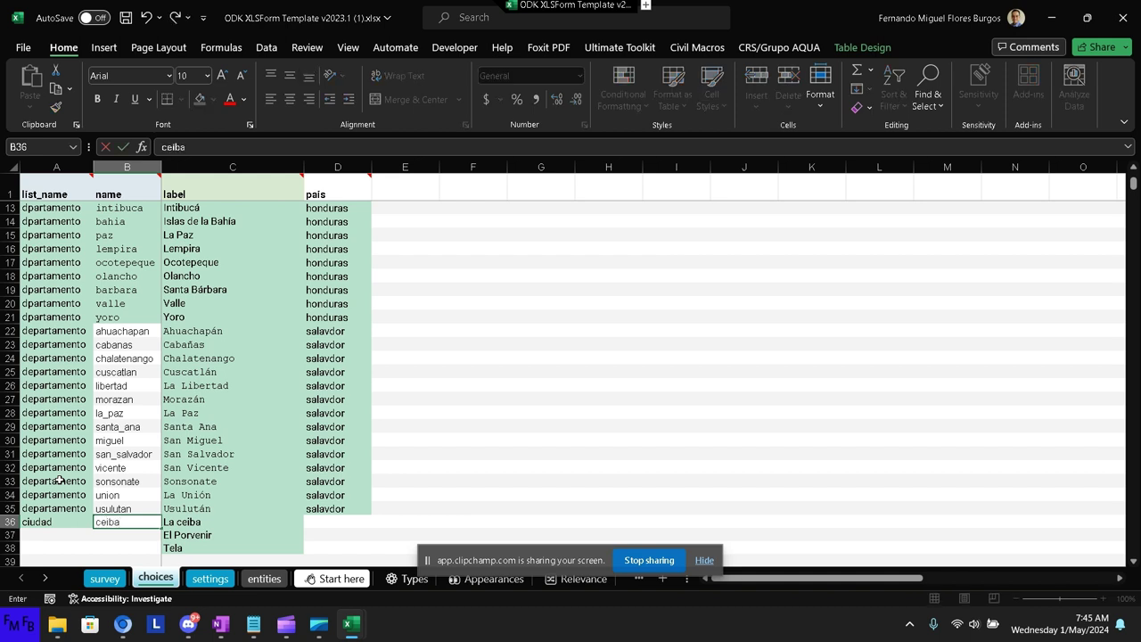
key("Return")
type("por")
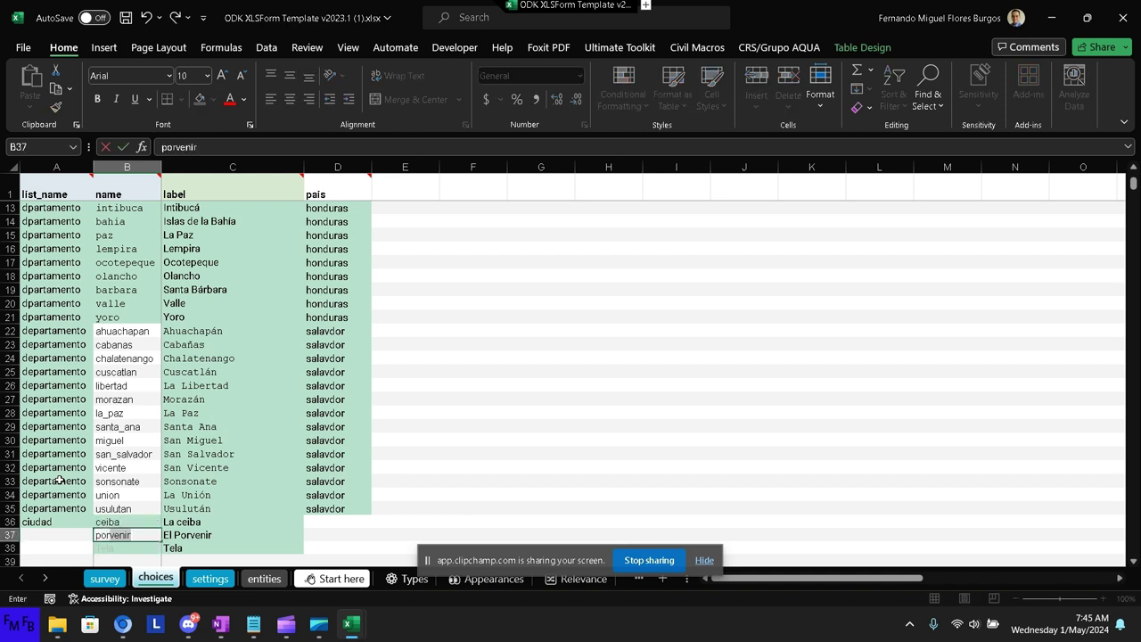
type("venir")
key("Return")
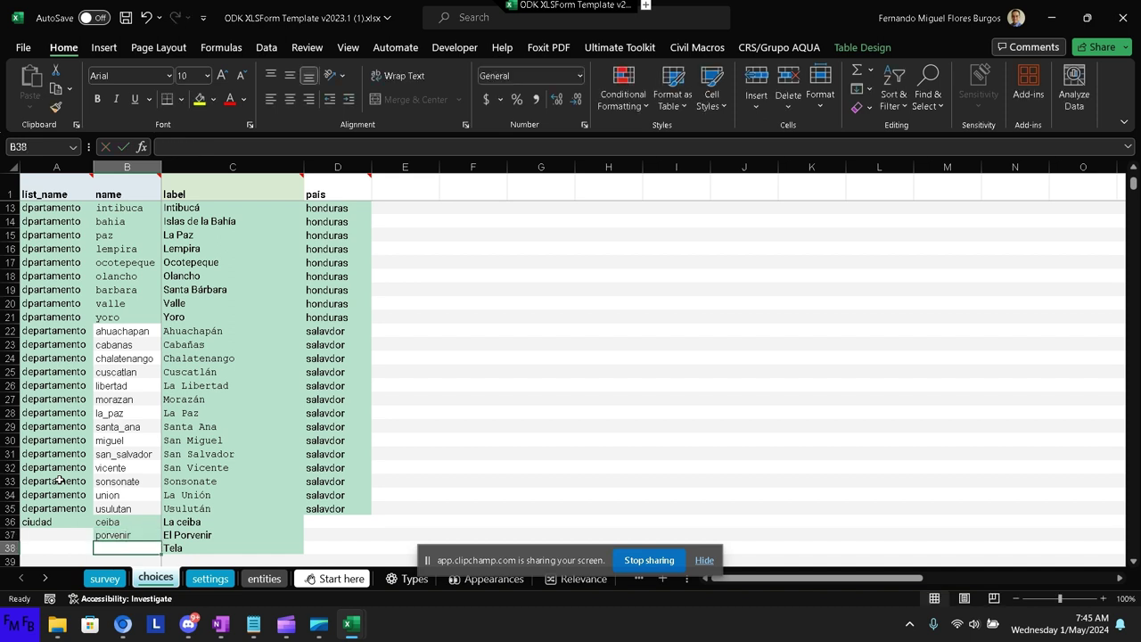
type("tela")
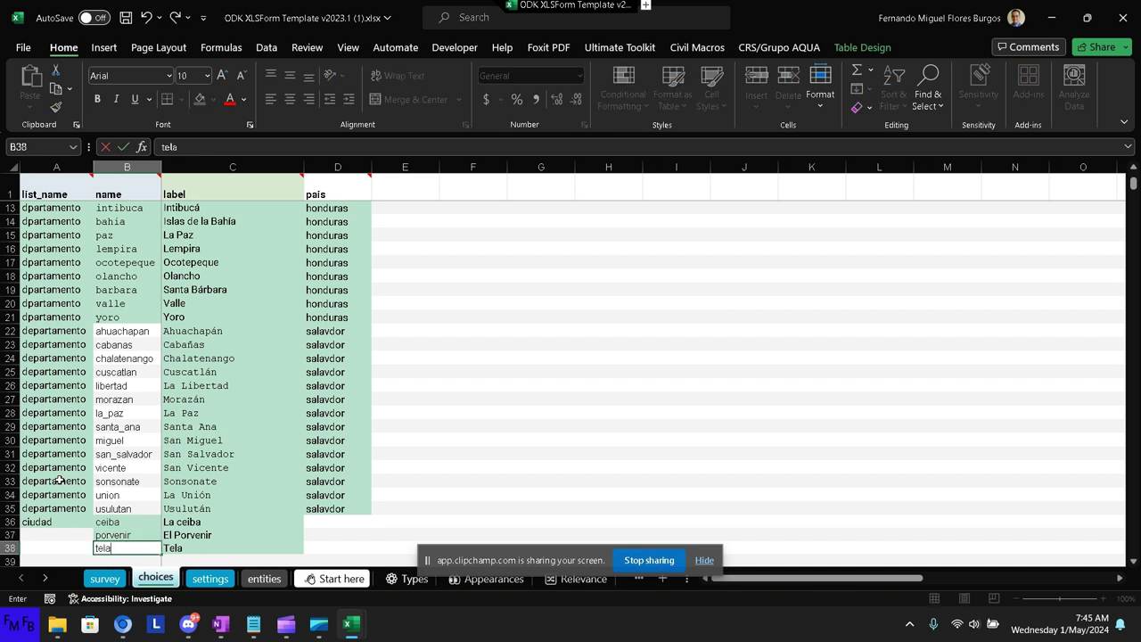
key("Left")
Copy the ciudad list name from A36 into A37:A38.
key("Up")
key("Up")
key("ctrl+c")
key("Down")
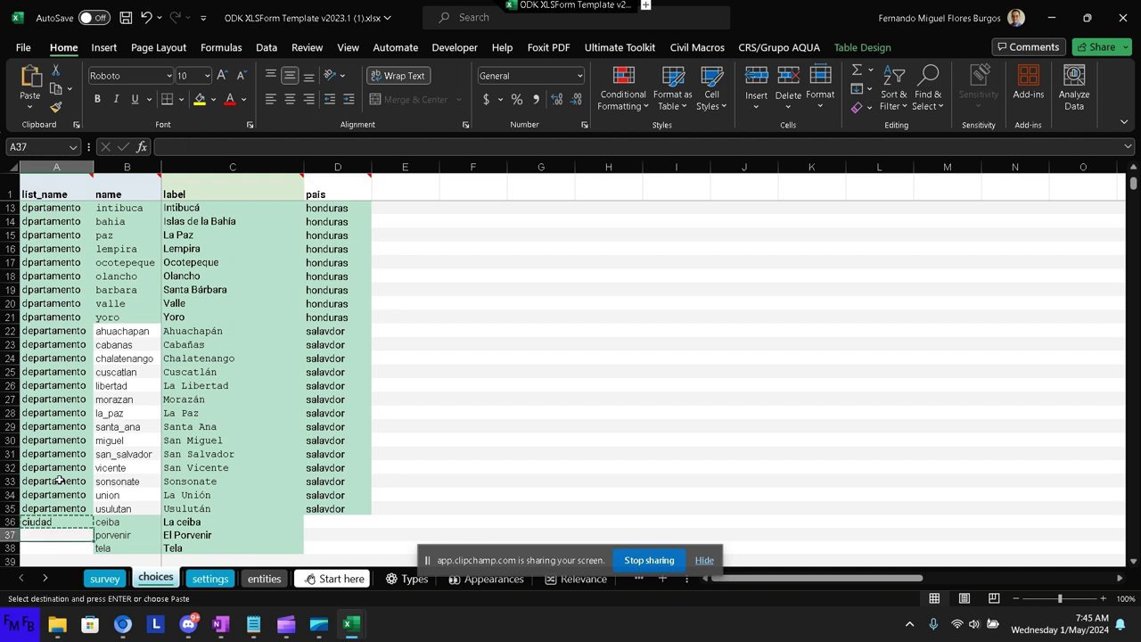
key("shift+Down")
key("ctrl+v")
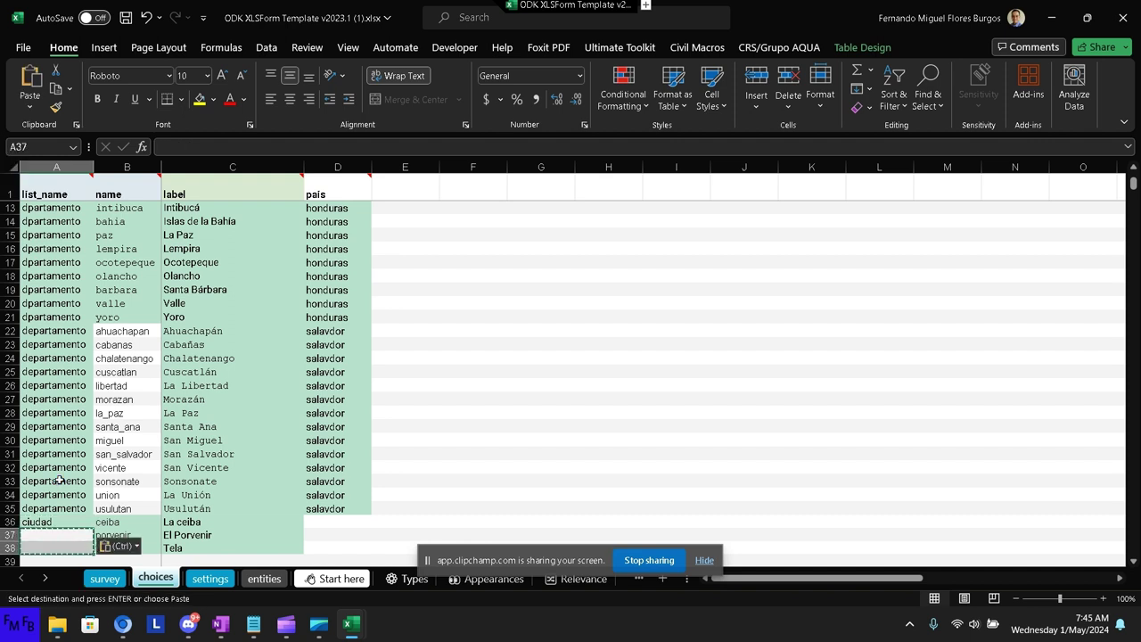
key("Up")
key("ctrl+z")
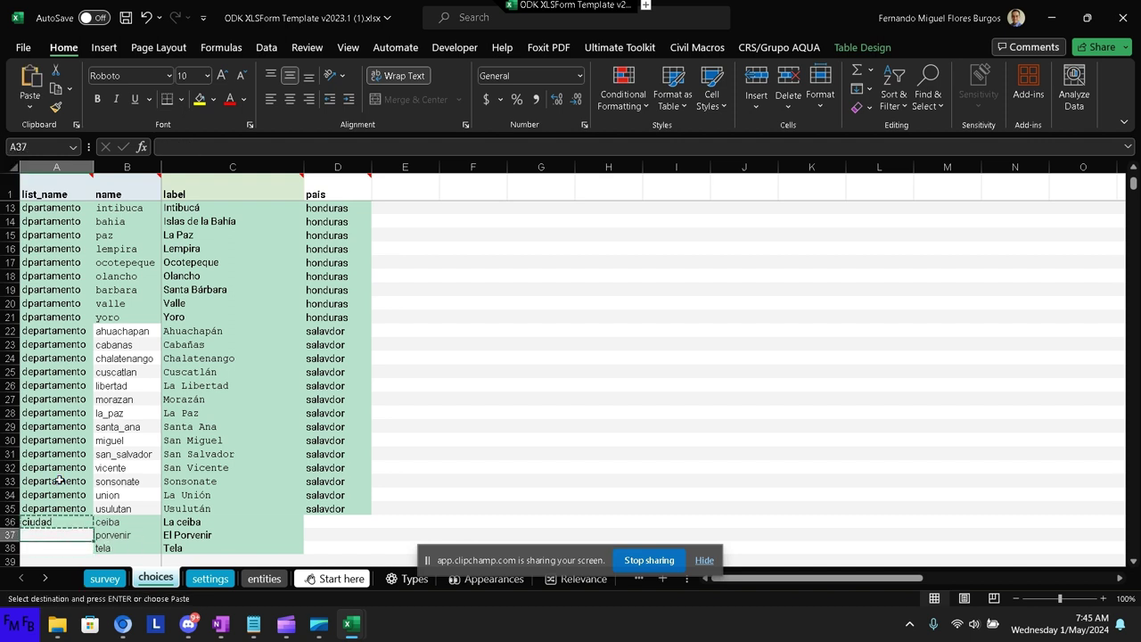
key("ctrl+v")
key("Right")
key("Right")
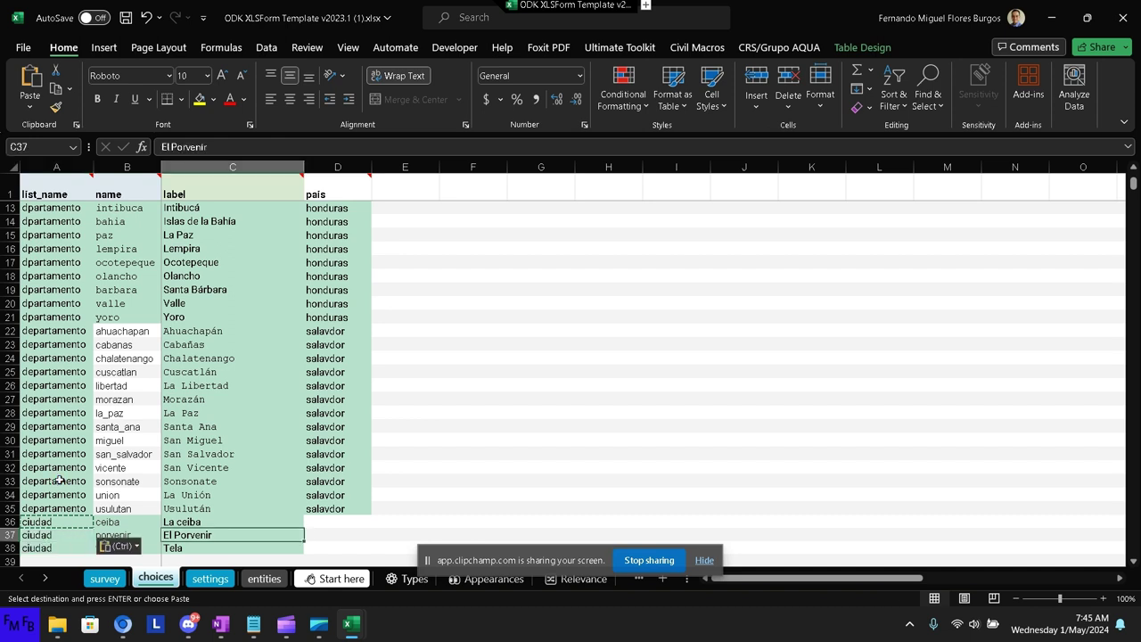
key("Right")
key("Up")
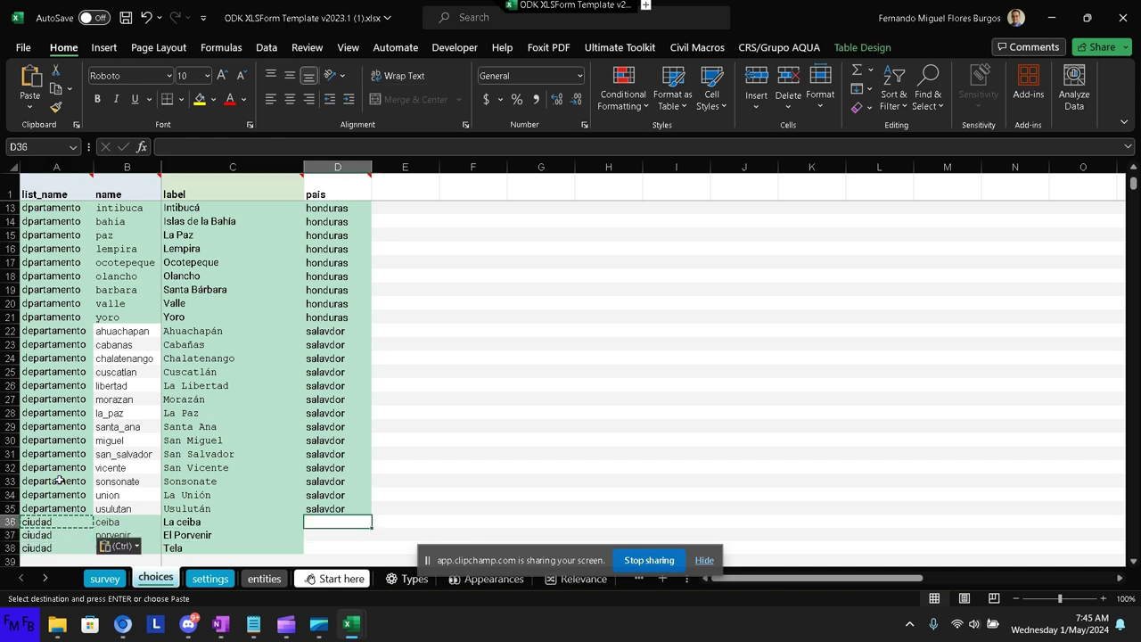
key("Right")
key("ctrl+Up")
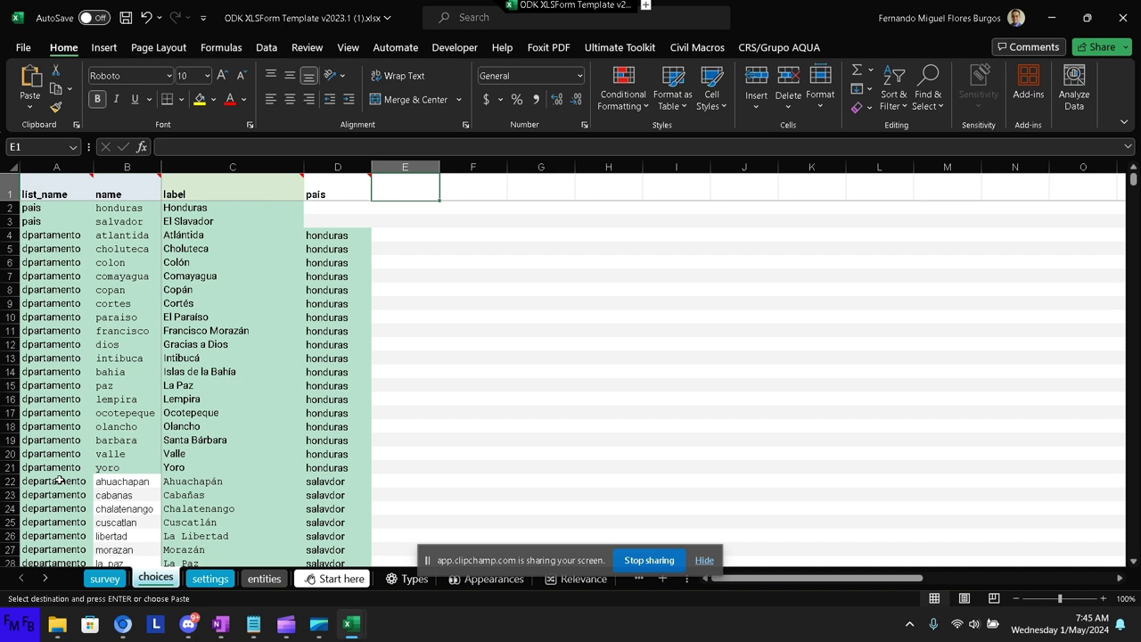
Add a departamento header in column E of the choices sheet.
type("depa")
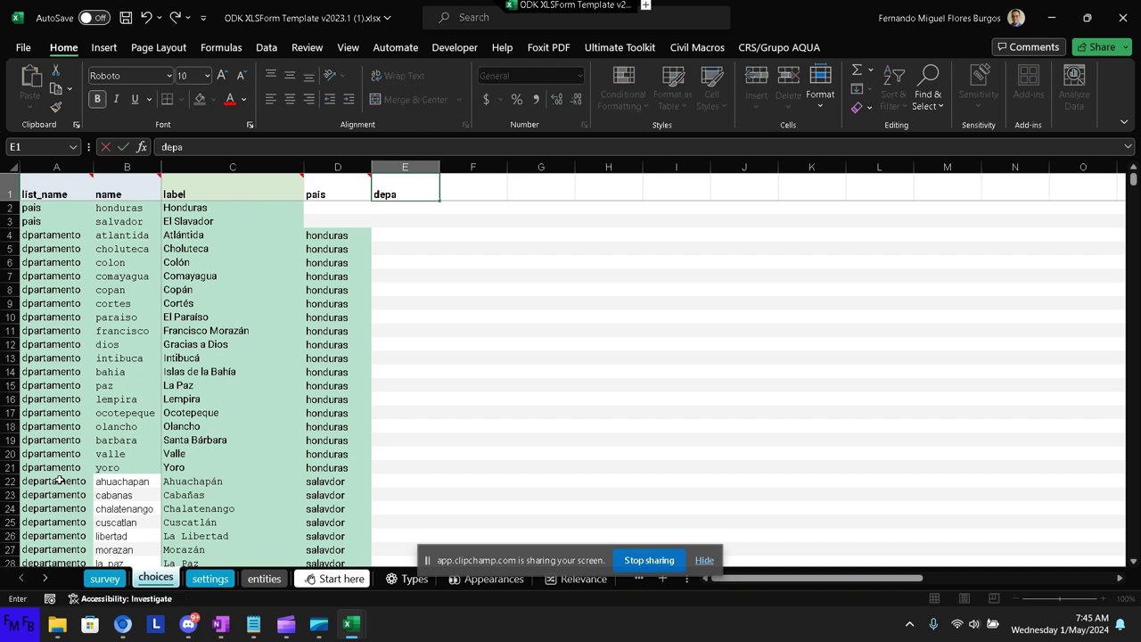
type("rta")
type("mento")
key("Return")
key("Down")
key("Left")
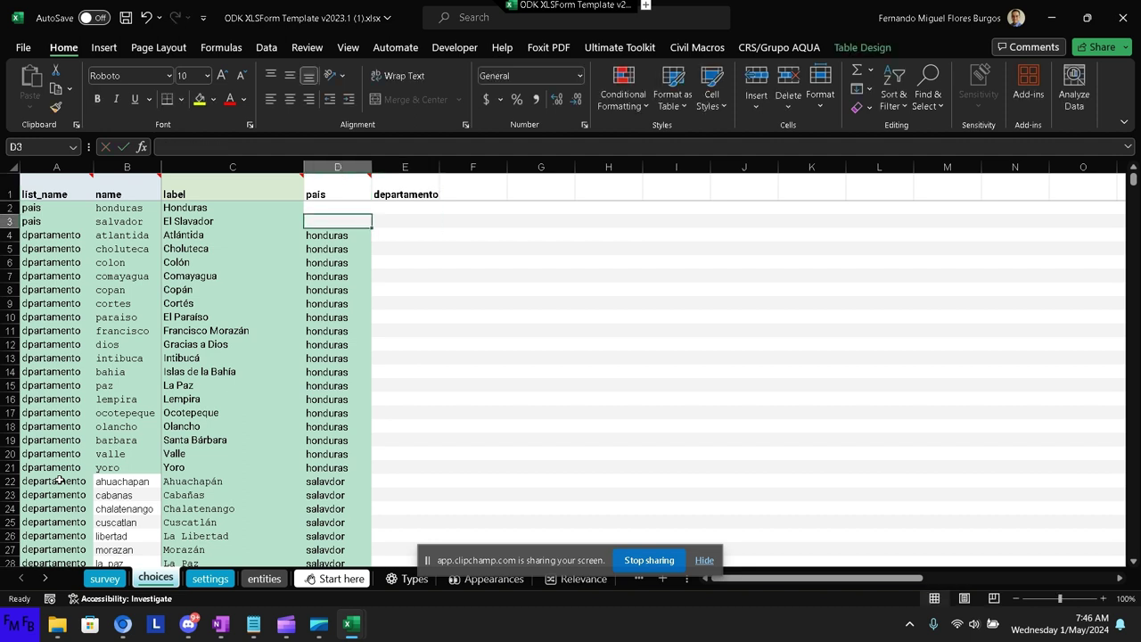
Fill atlantida into E36:E38 for the three ciudad rows.
key("Down")
key("ctrl+Down")
key("Down")
key("Right")
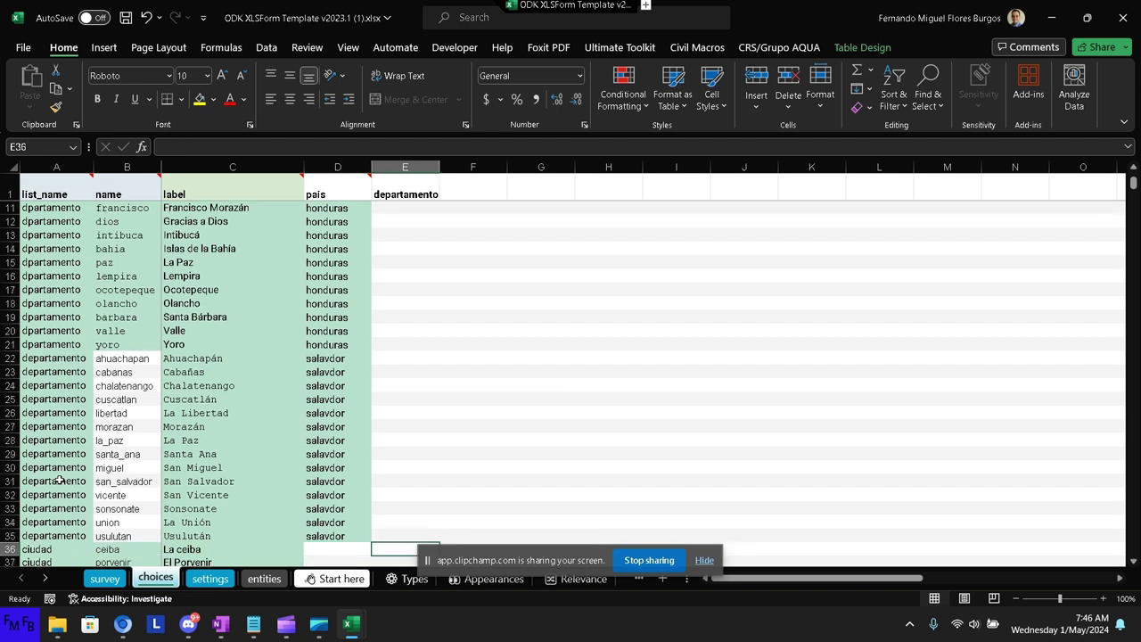
type("atlan")
type("ti")
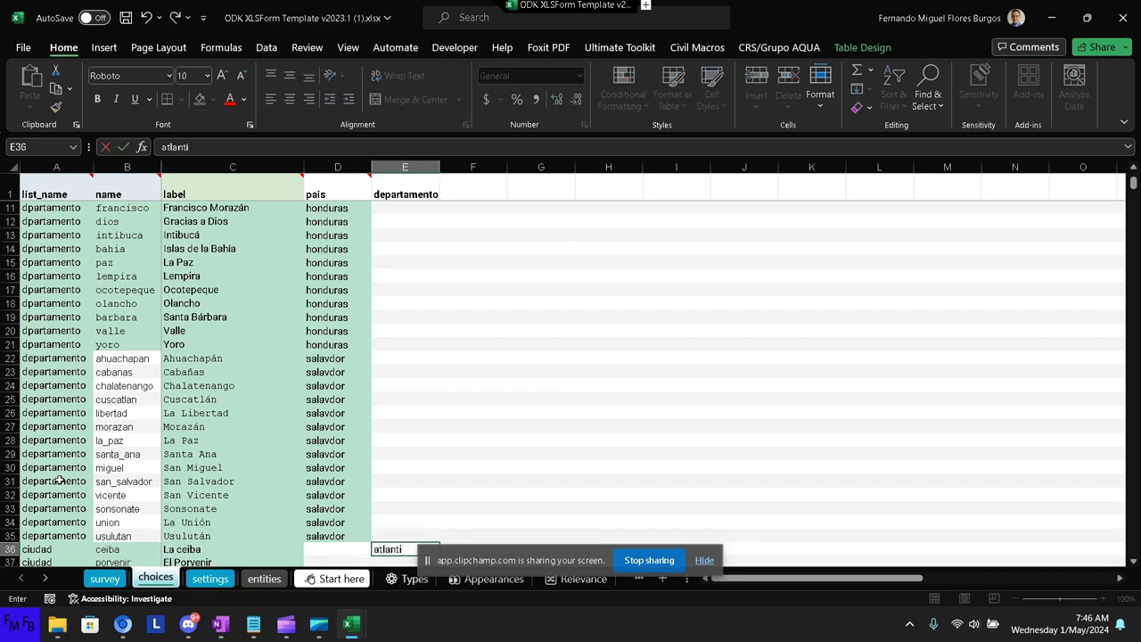
type("da")
key("ctrl+Return")
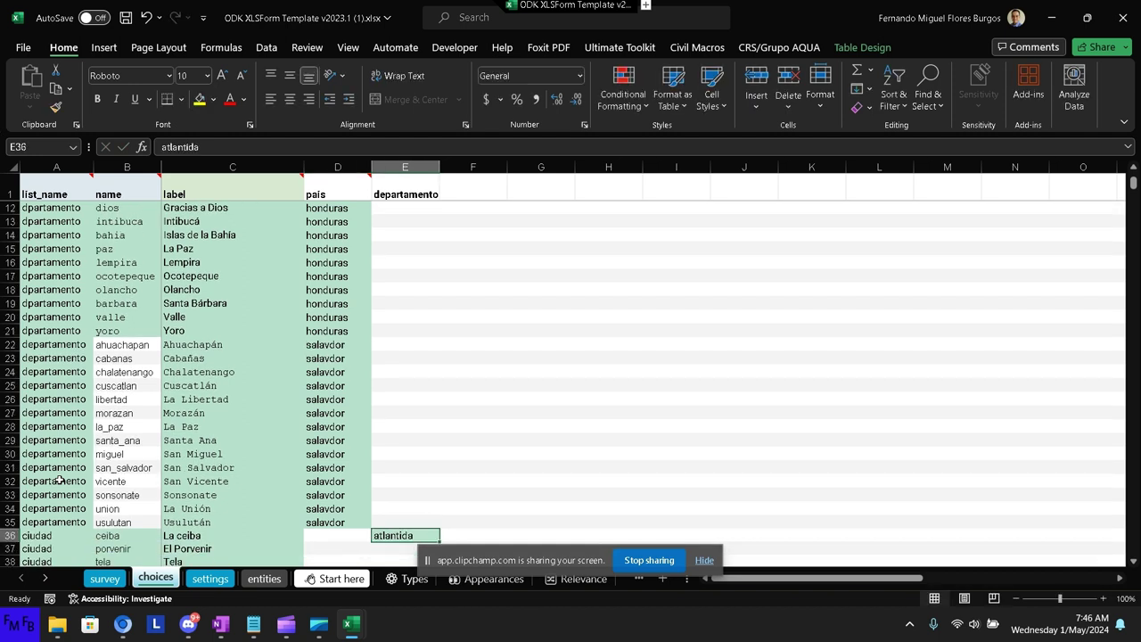
key("ctrl+c")
key("Down")
key("shift+Down")
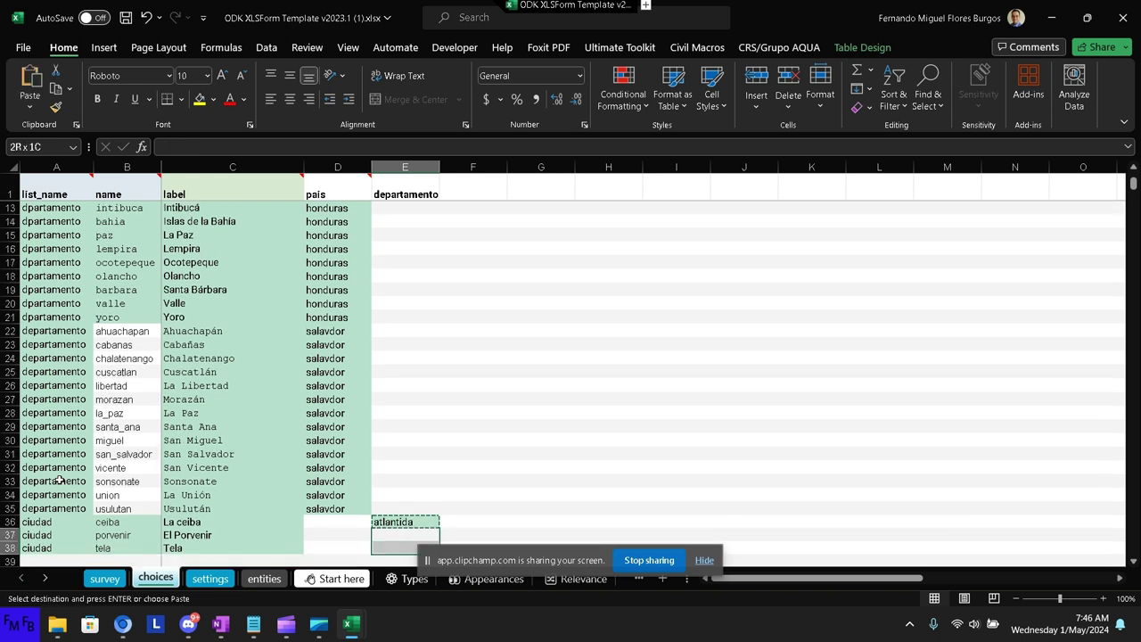
key("ctrl+v")
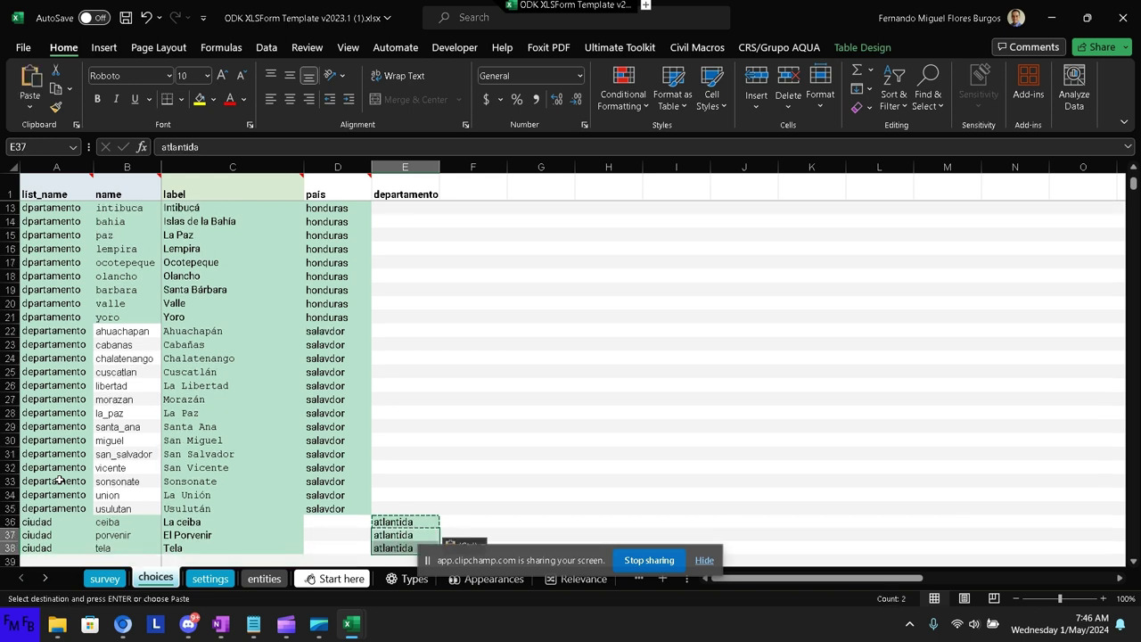
Return to the survey sheet and move across the departamento question row toward choice_filter.
left_click(104, 580)
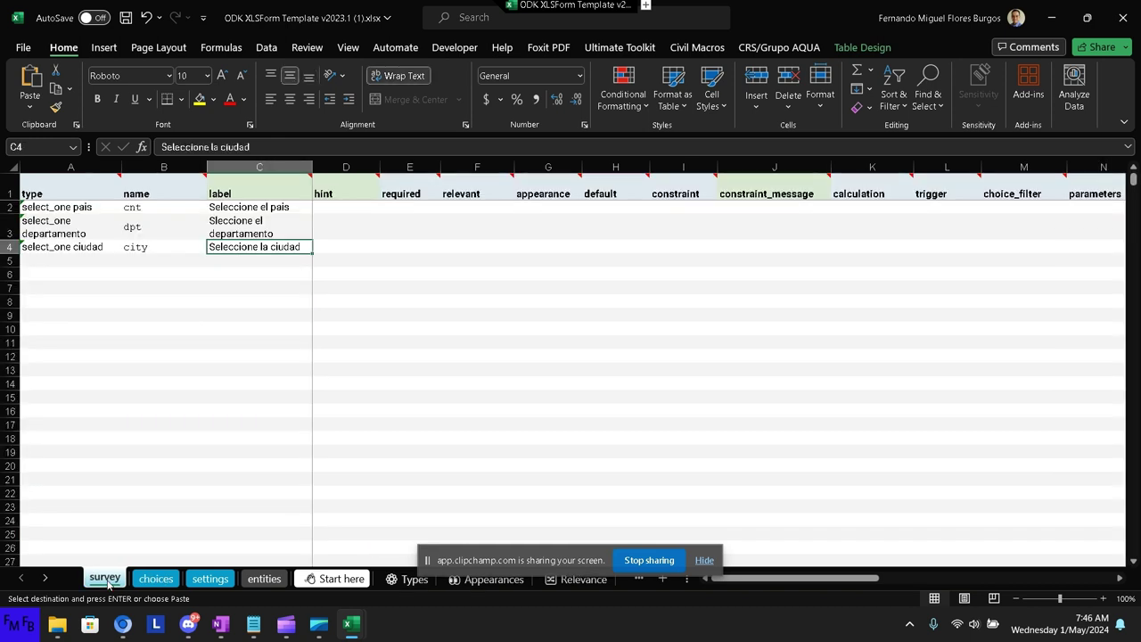
key("Up")
key("Right")
key("Right")
key("Right")
key("Right")
key("Right")
key("Right")
key("Right")
key("Right")
key("Right")
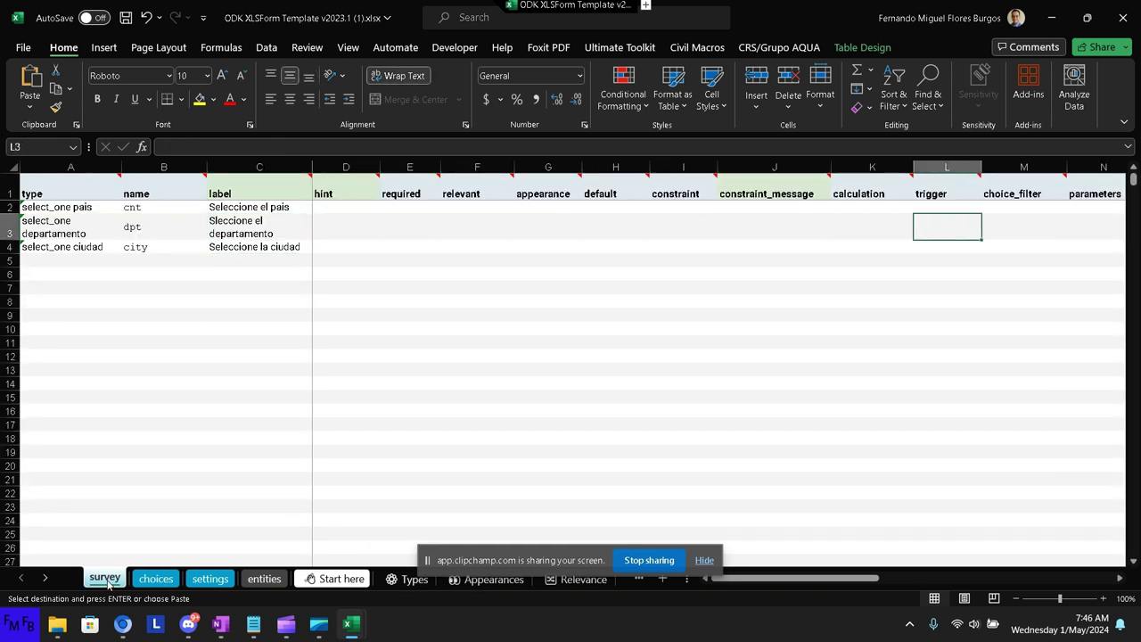
key("Right")
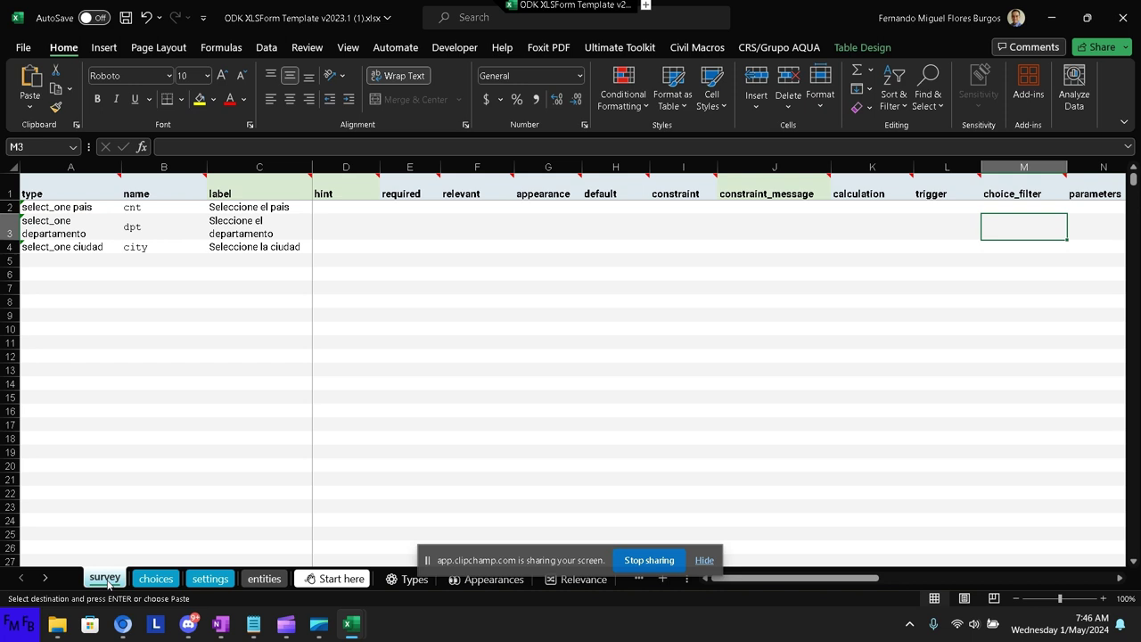
Set the departamento question's choice_filter in M3 to pais=${cnt}.
type("pais=")
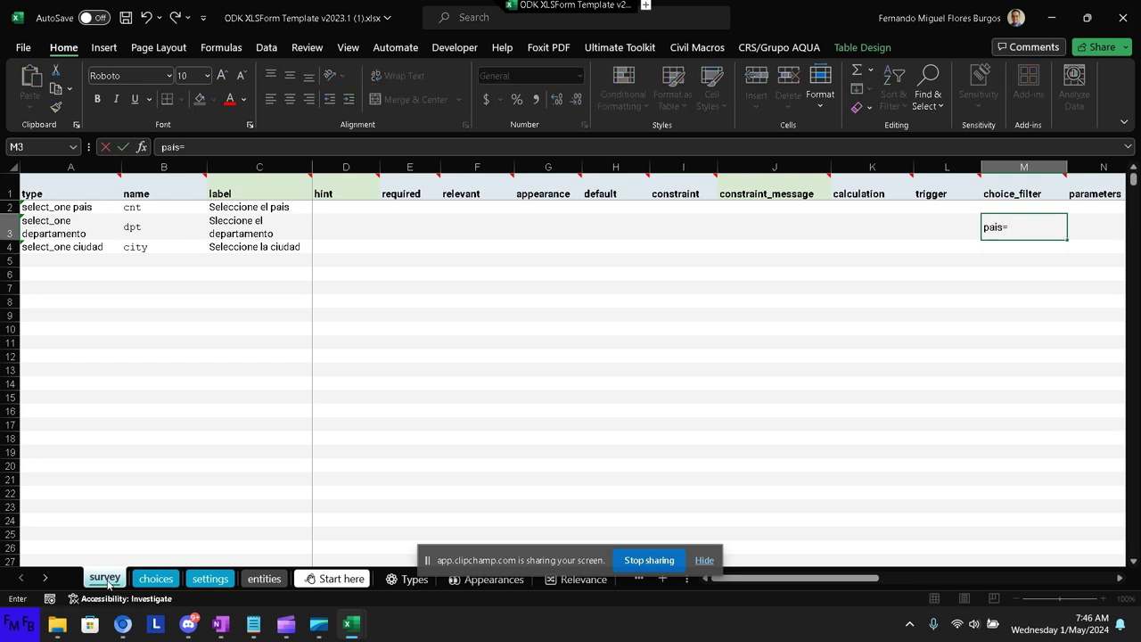
type("$")
type("{}")
key("F2")
type("c")
type("nt")
key("Return")
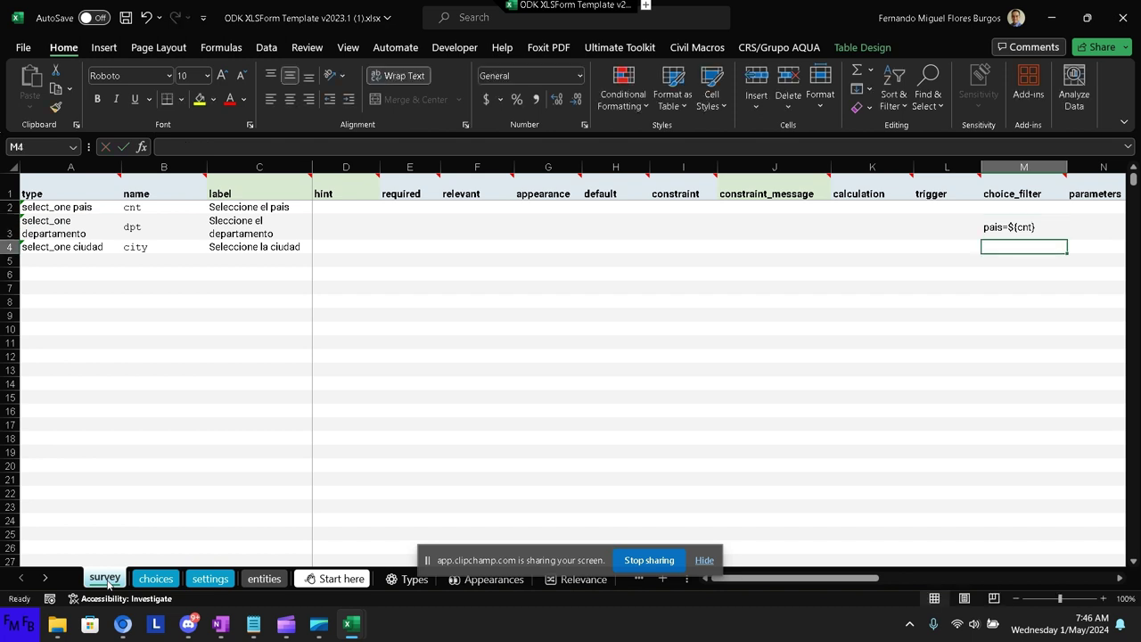
Set the ciudad question's choice_filter in M4 to departamento=${dpt} and save the workbook.
key("Up")
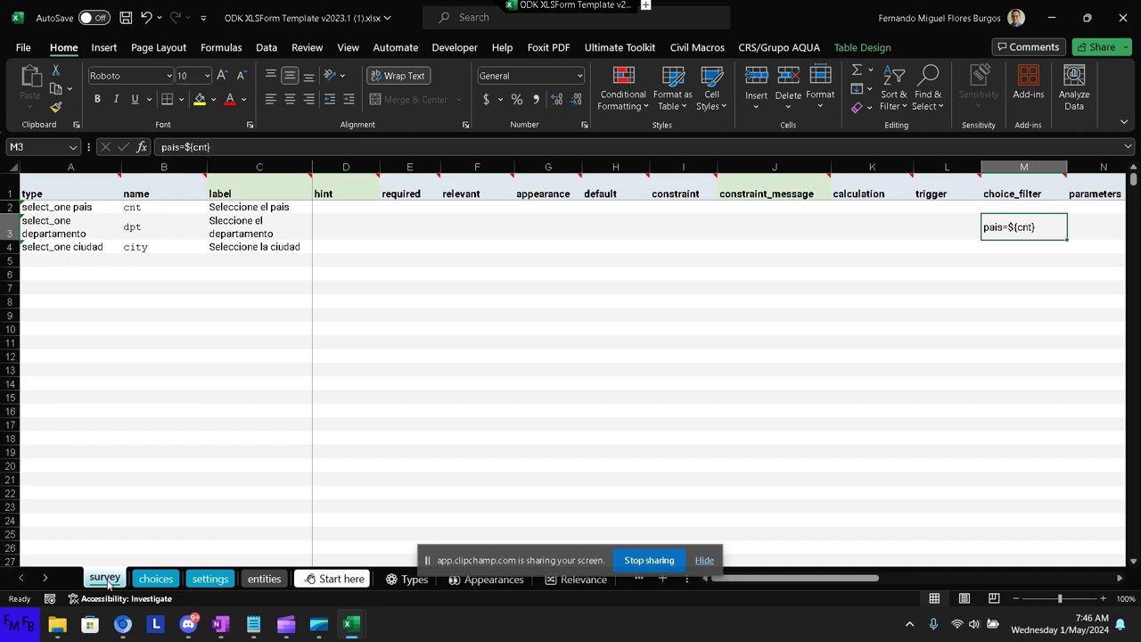
key("Down")
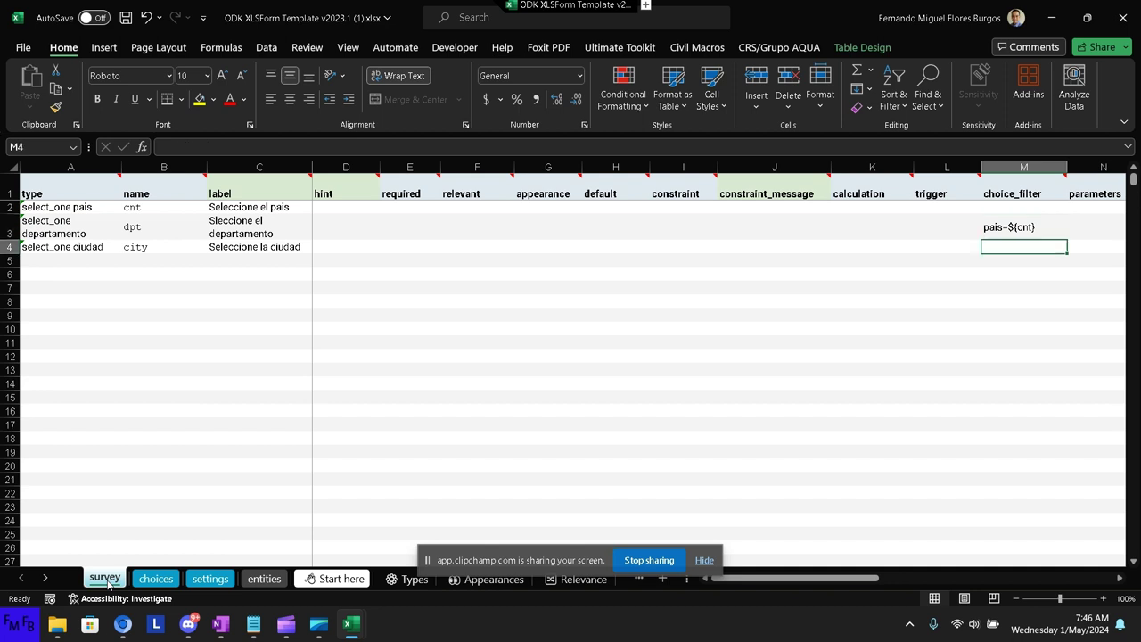
type("depa")
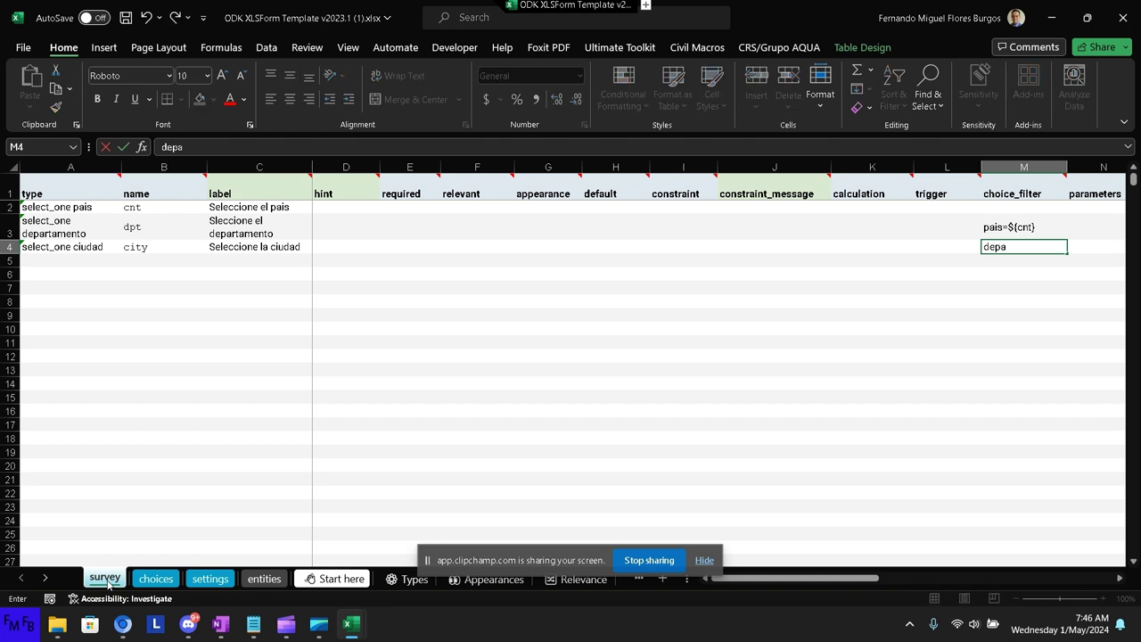
type("rtamento")
type("=$")
type("{}")
key("F2")
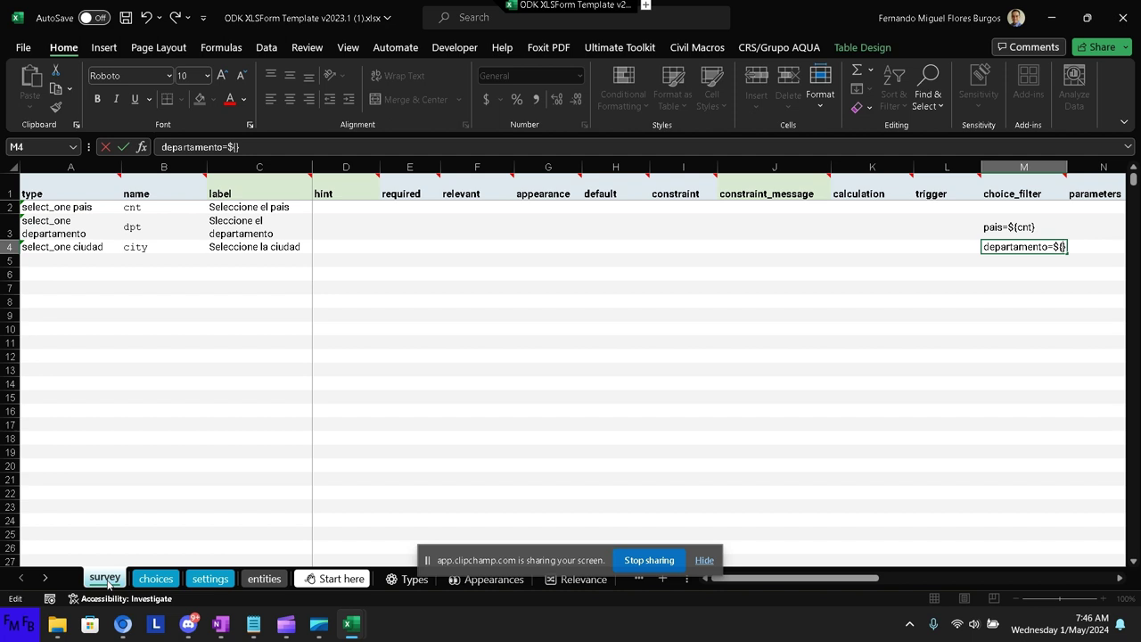
type("dp")
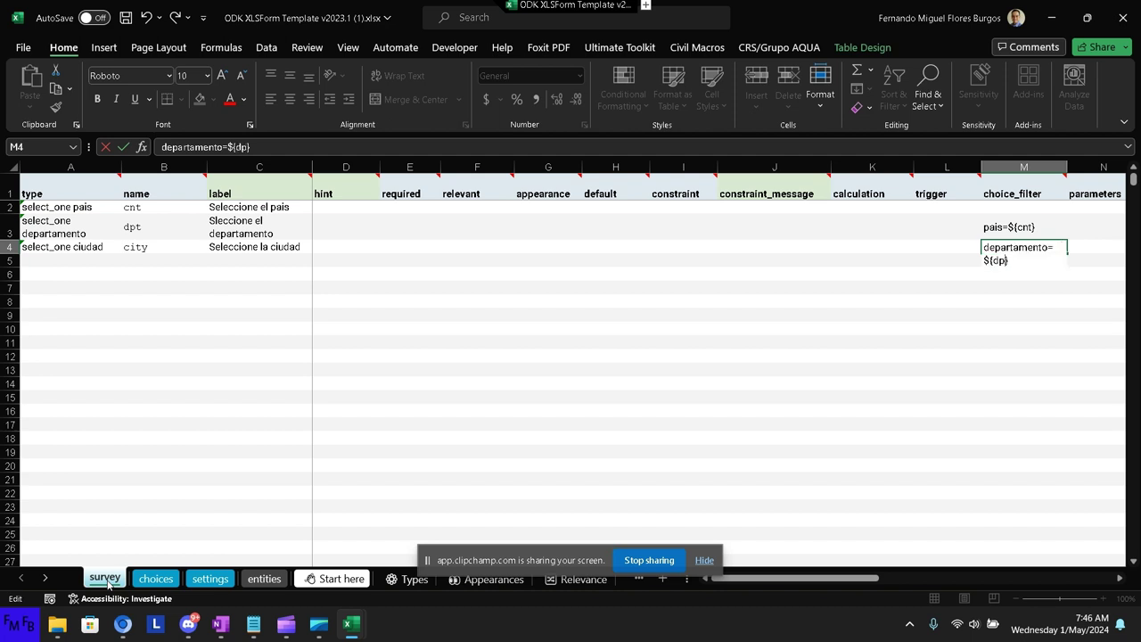
type("t")
key("Return")
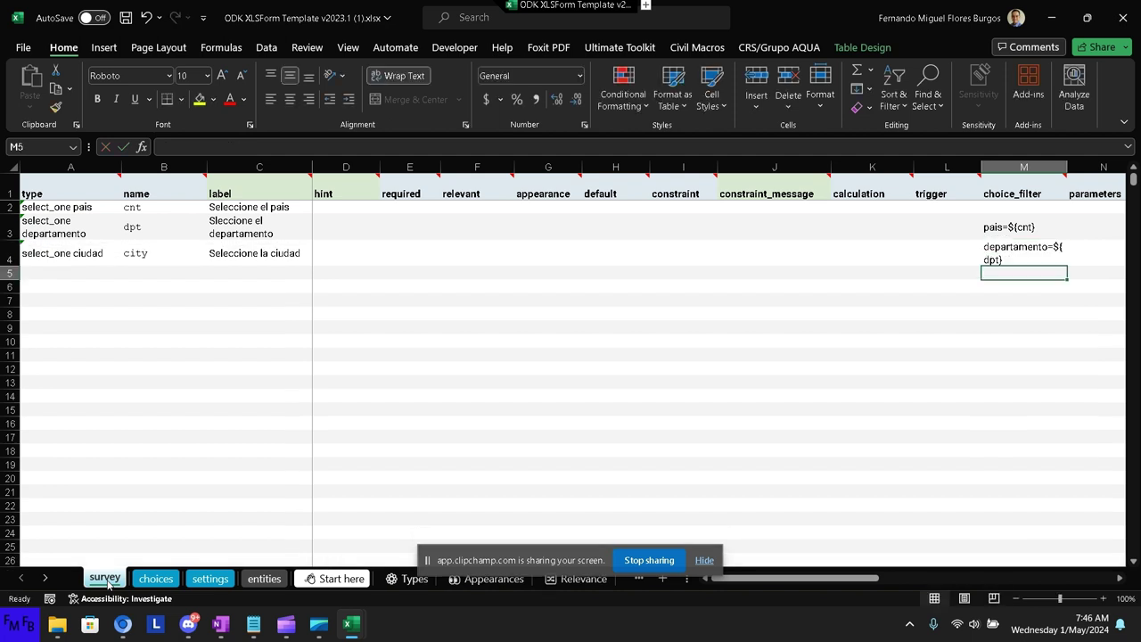
key("ctrl+s")
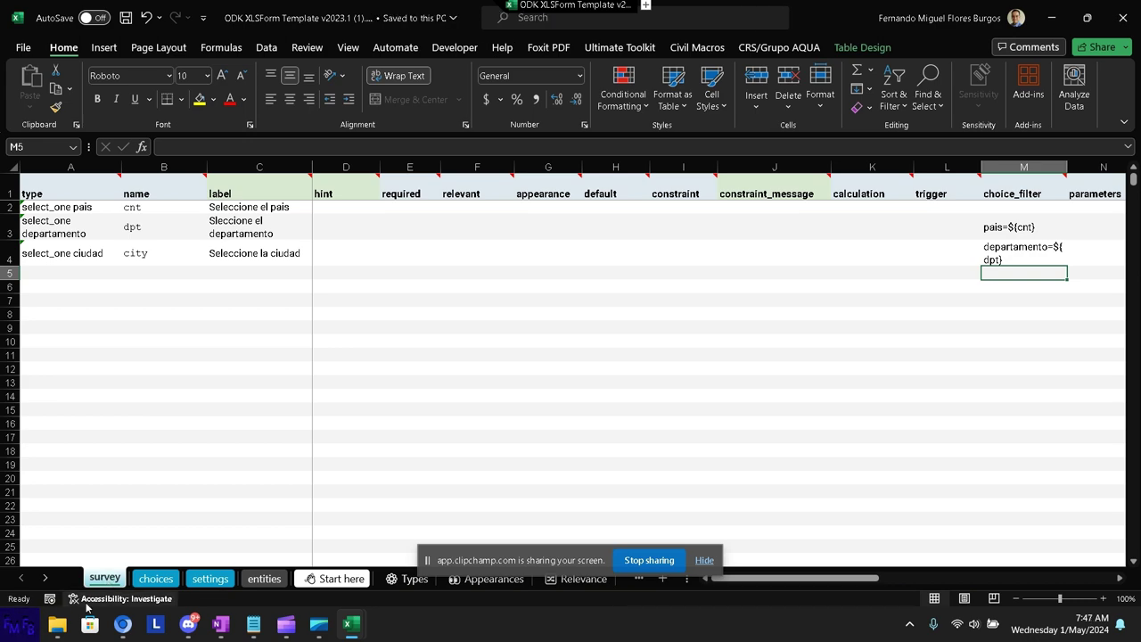
In the browser, change the Google search to just 'xlsform'.
left_click(123, 626)
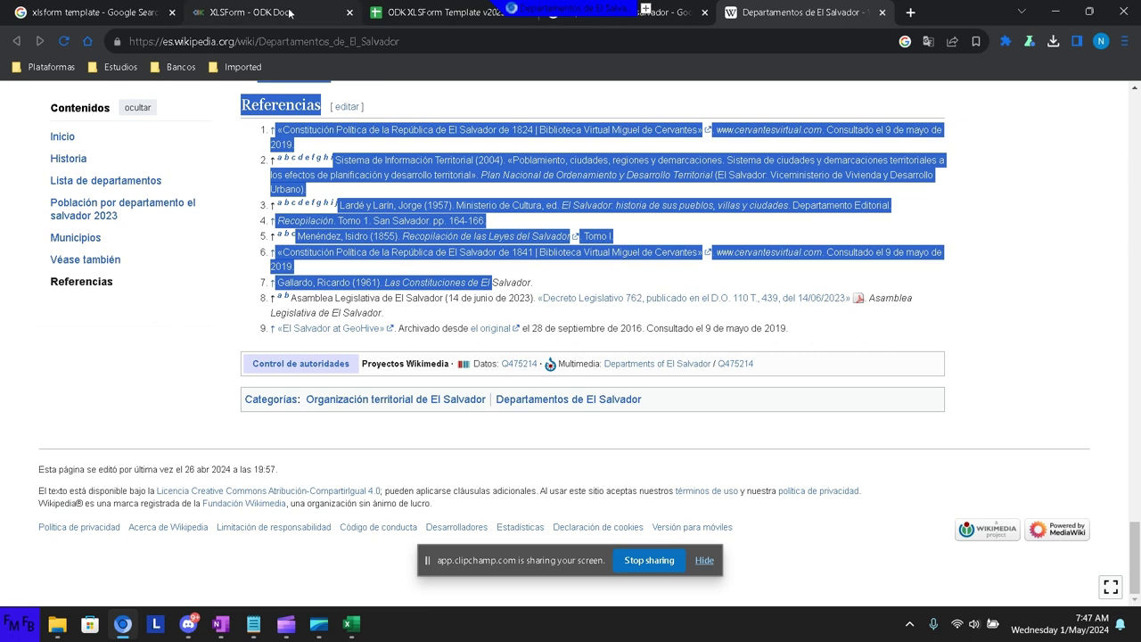
left_click(330, 13)
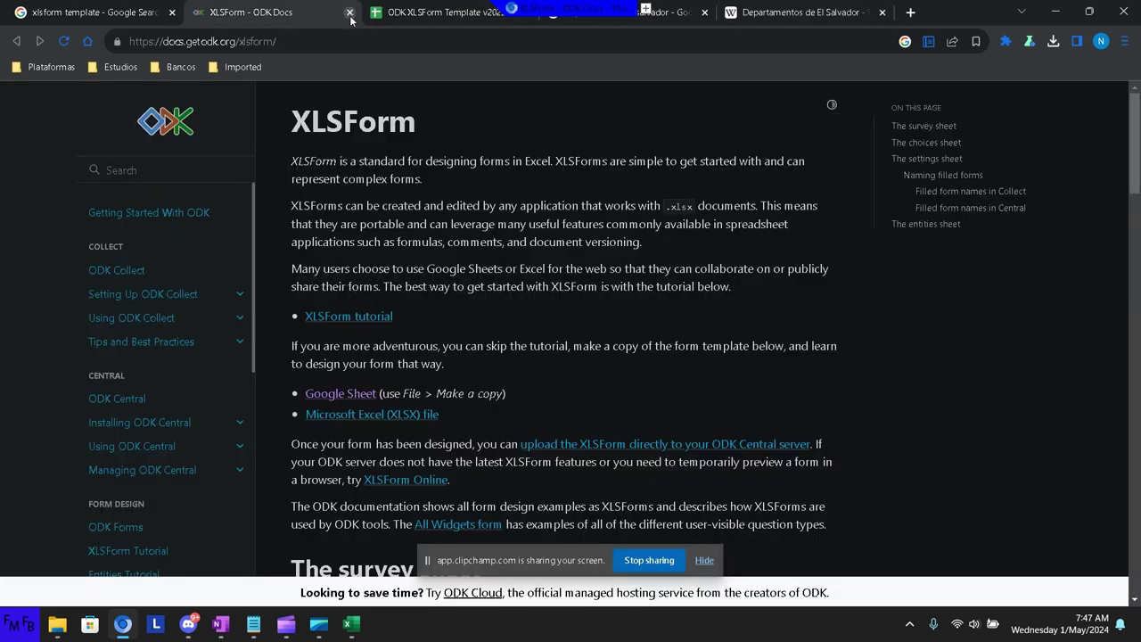
left_click(410, 12)
left_click(159, 18)
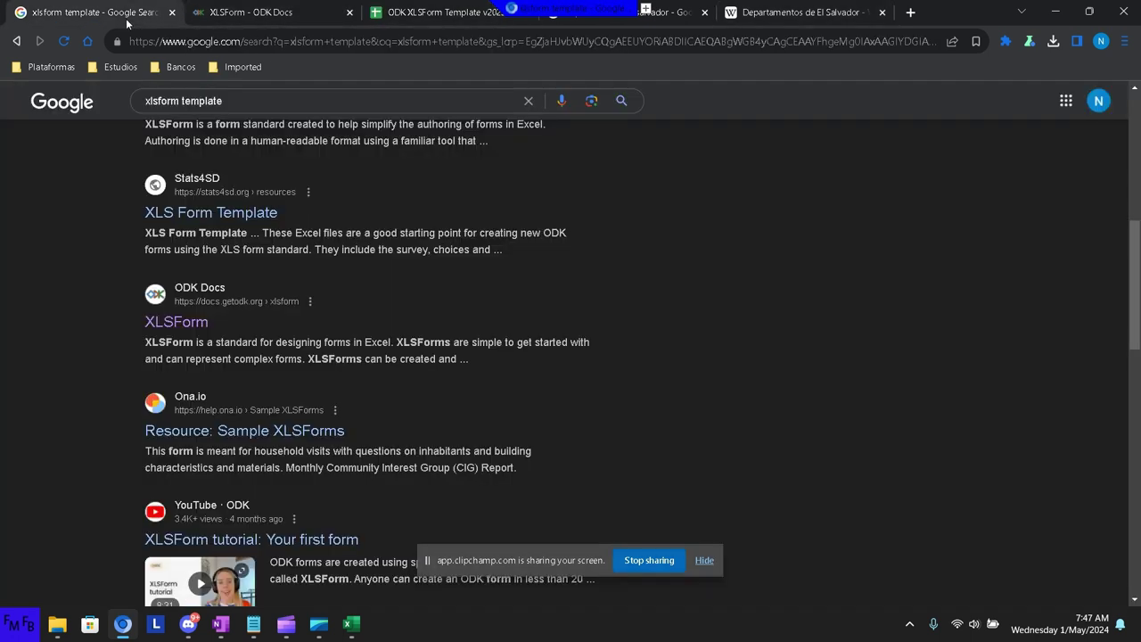
scroll(340, 254, "up", 5)
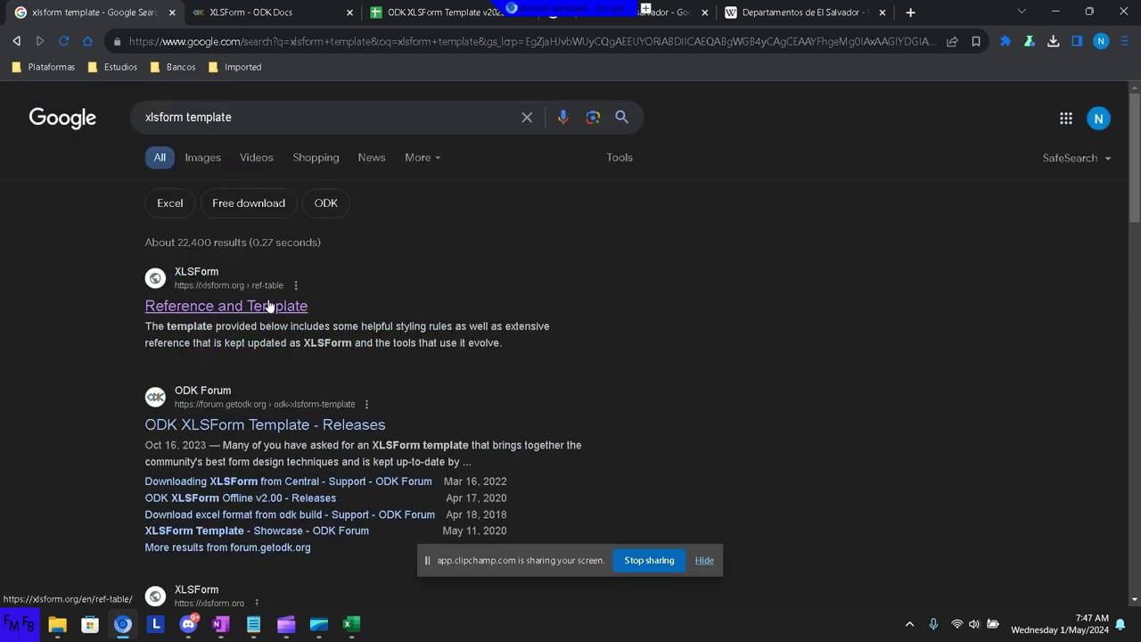
left_click(271, 122)
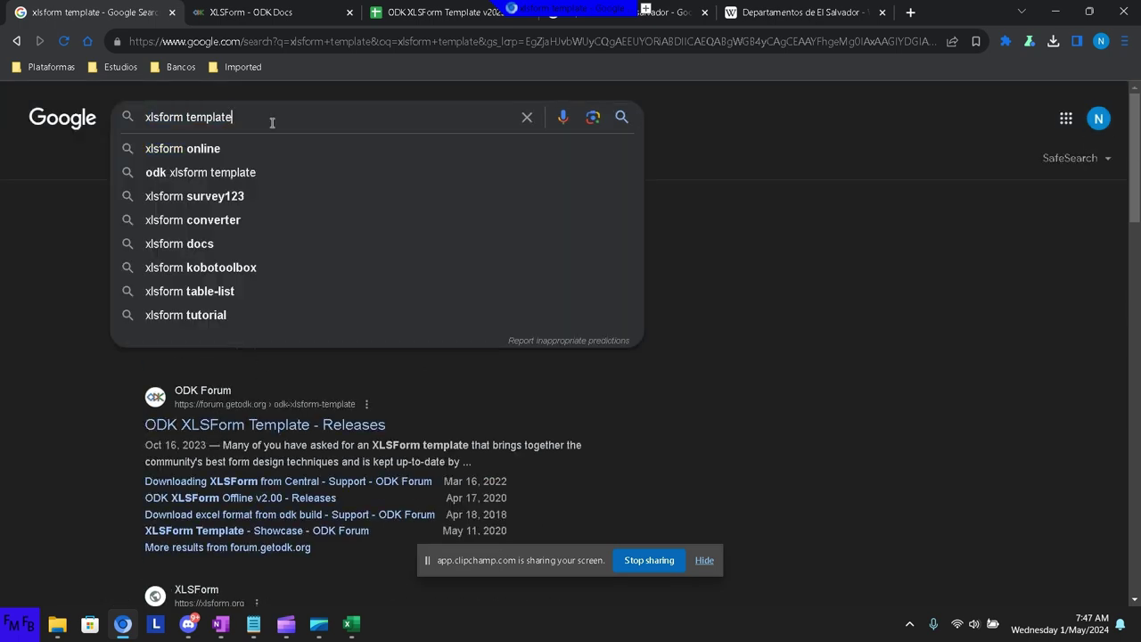
double_click(272, 122)
key("BackSpace")
key("Return")
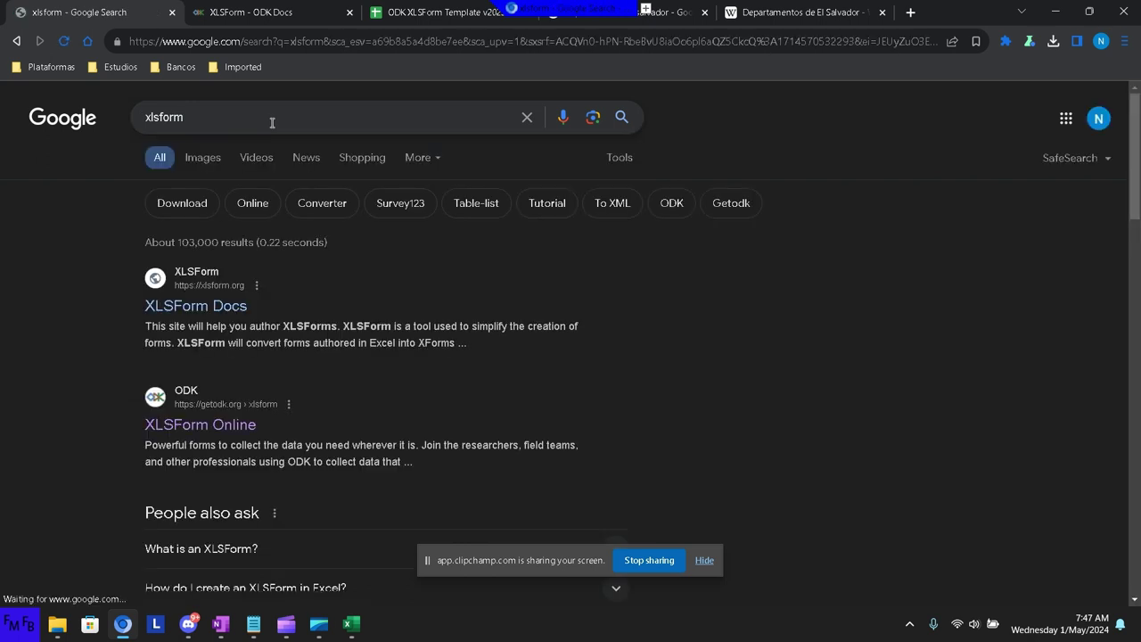
Upload the ODK XLSForm template to XLSForm Online, convert it and open the browser preview.
left_click(156, 426)
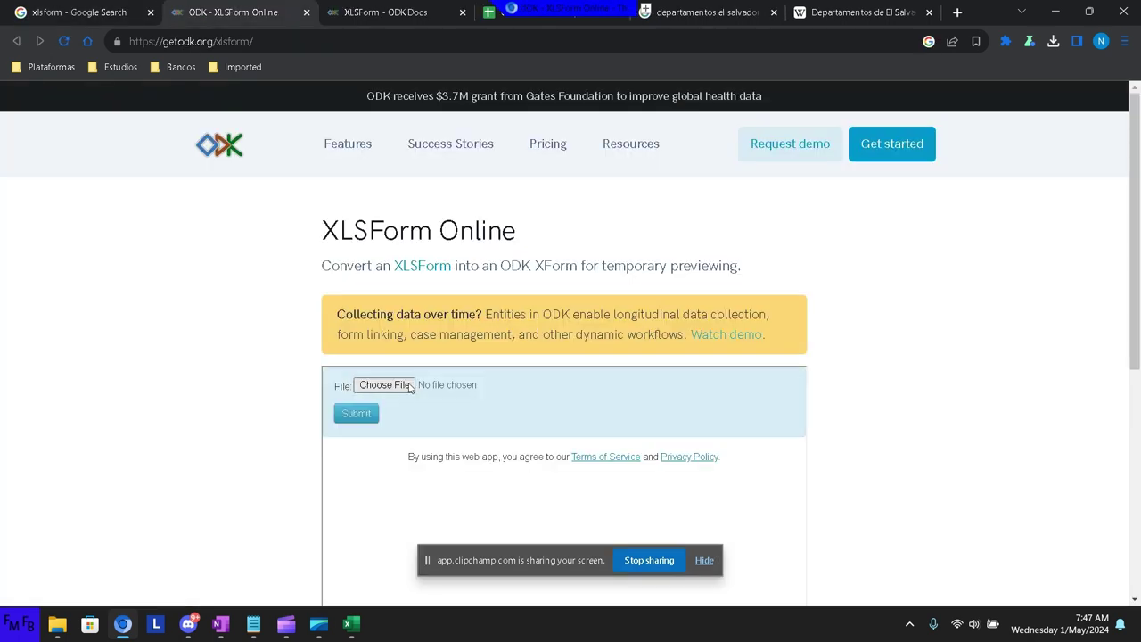
left_click(410, 385)
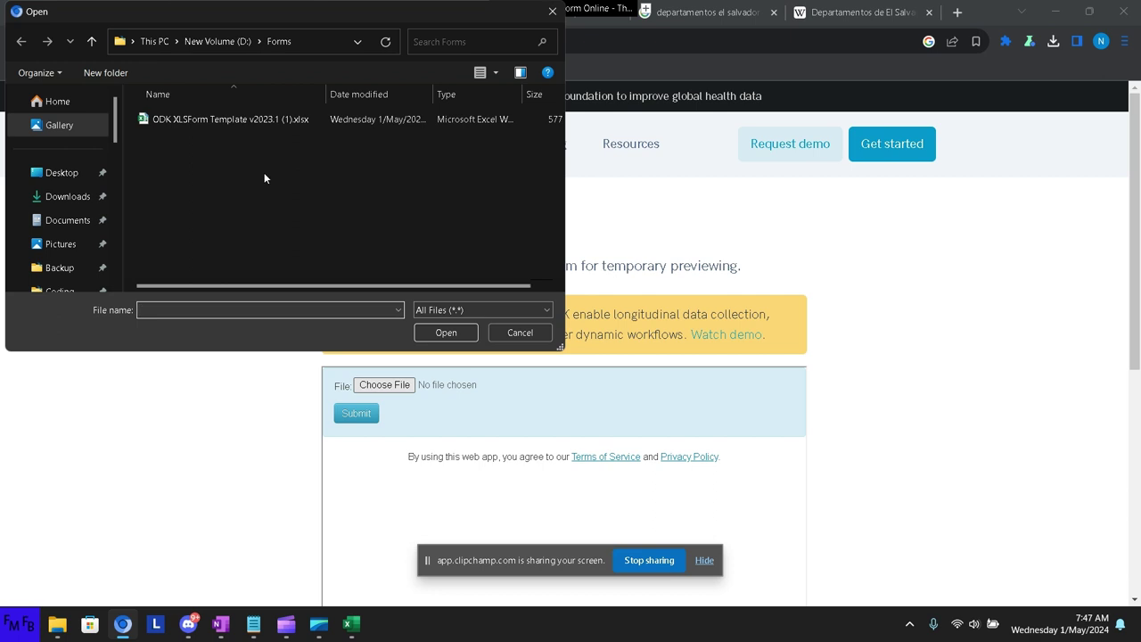
double_click(251, 125)
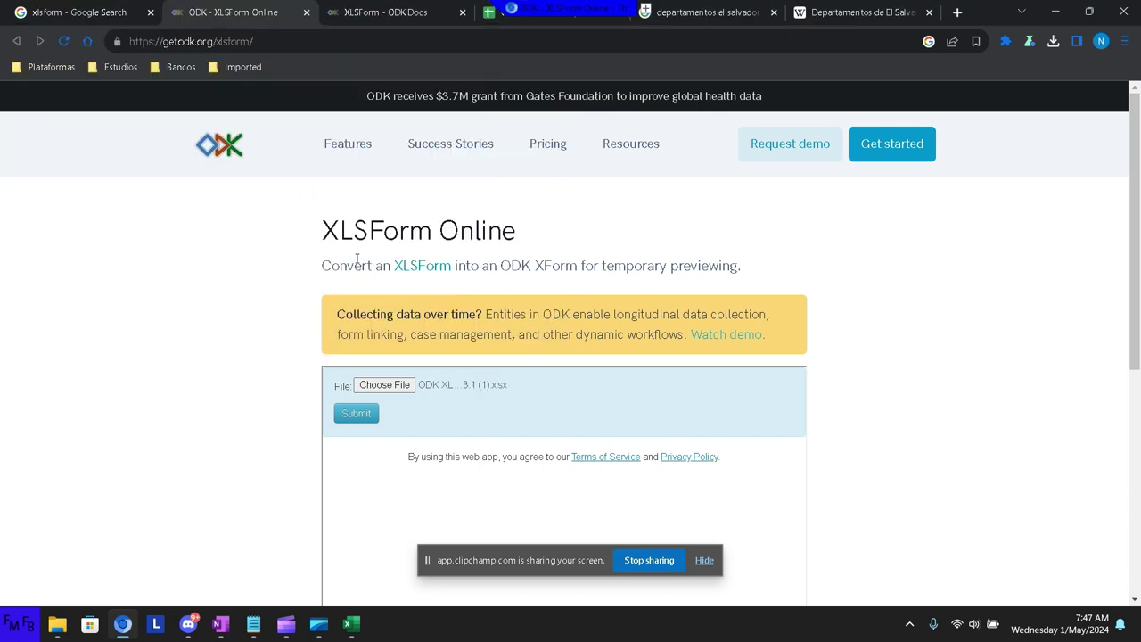
left_click(356, 413)
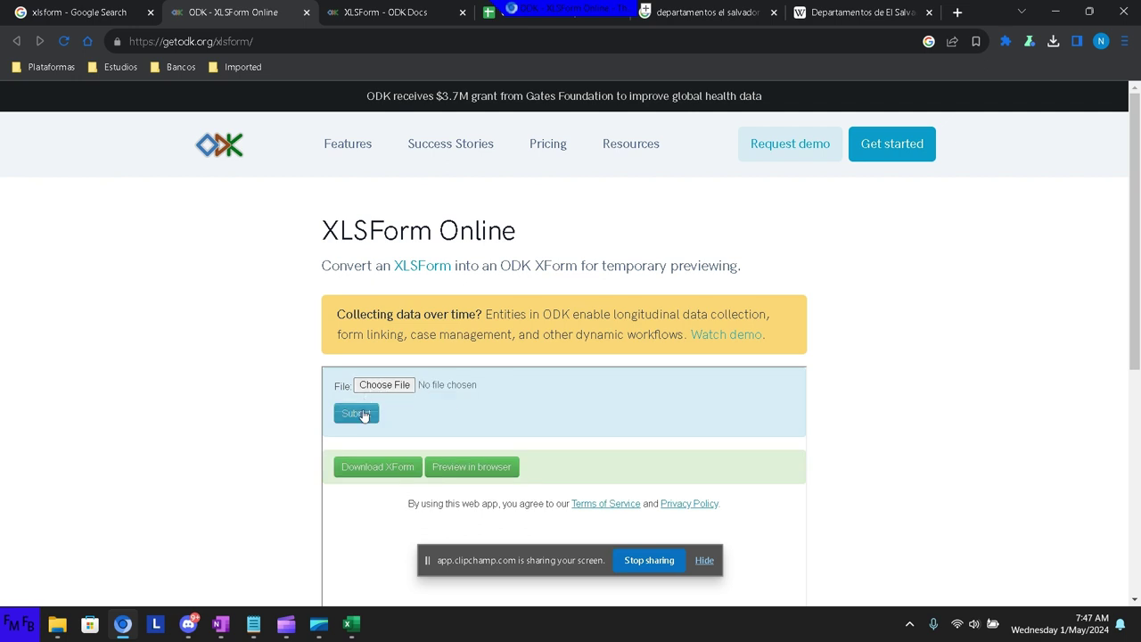
left_click(363, 415)
left_click(491, 469)
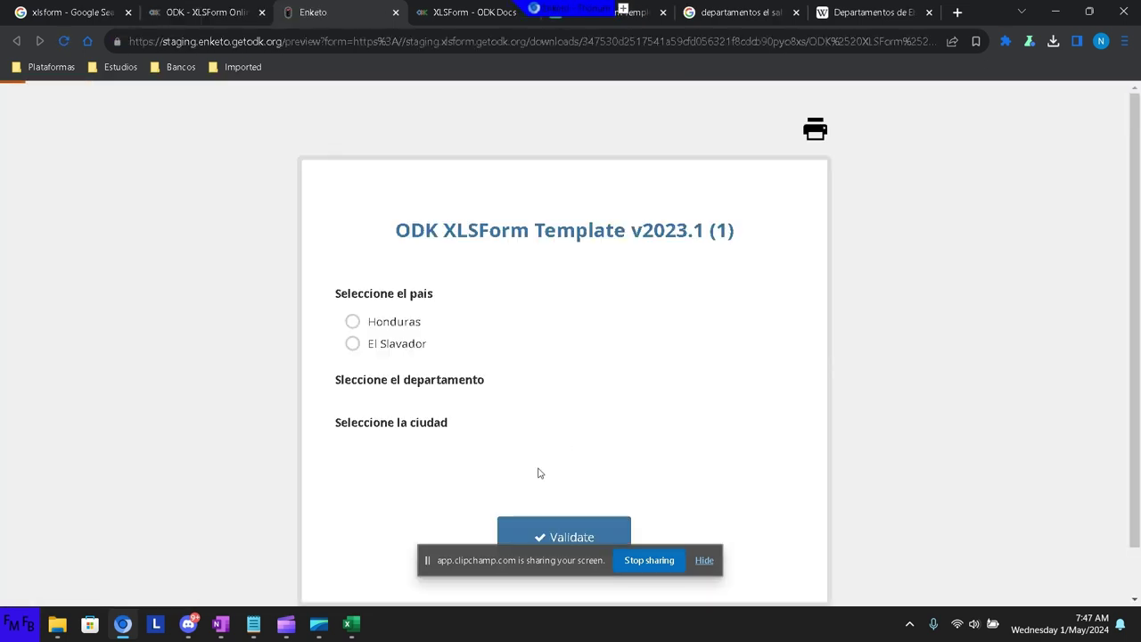
Choose Honduras as the country in the Enketo preview, then return to the Excel workbook.
left_click(355, 324)
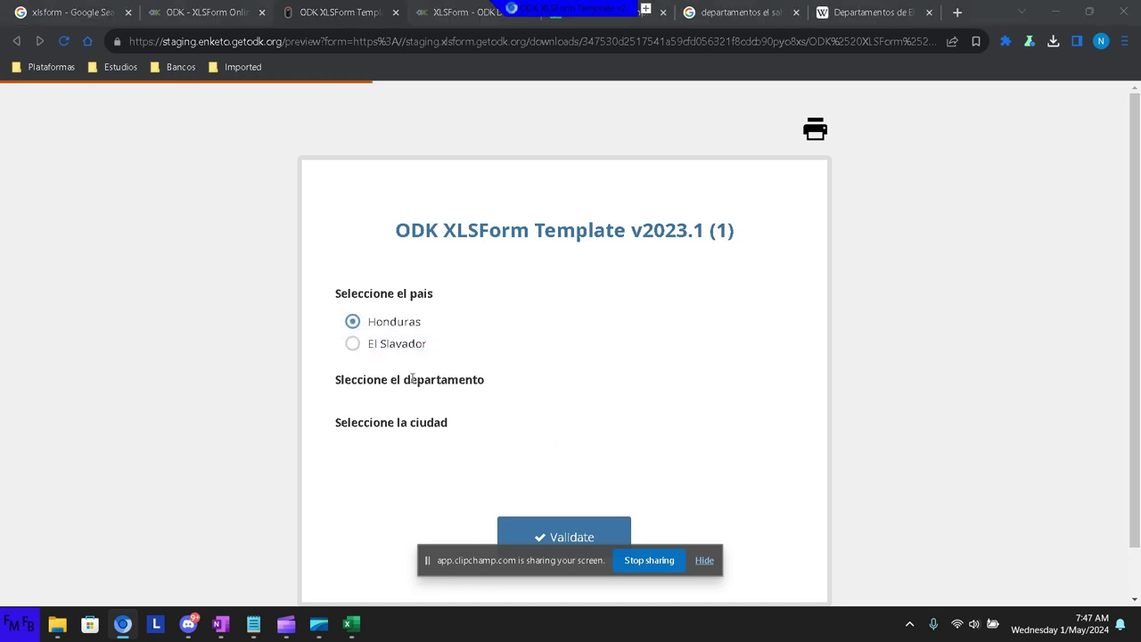
key("alt+Tab")
key("alt+Tab")
key("alt+Tab")
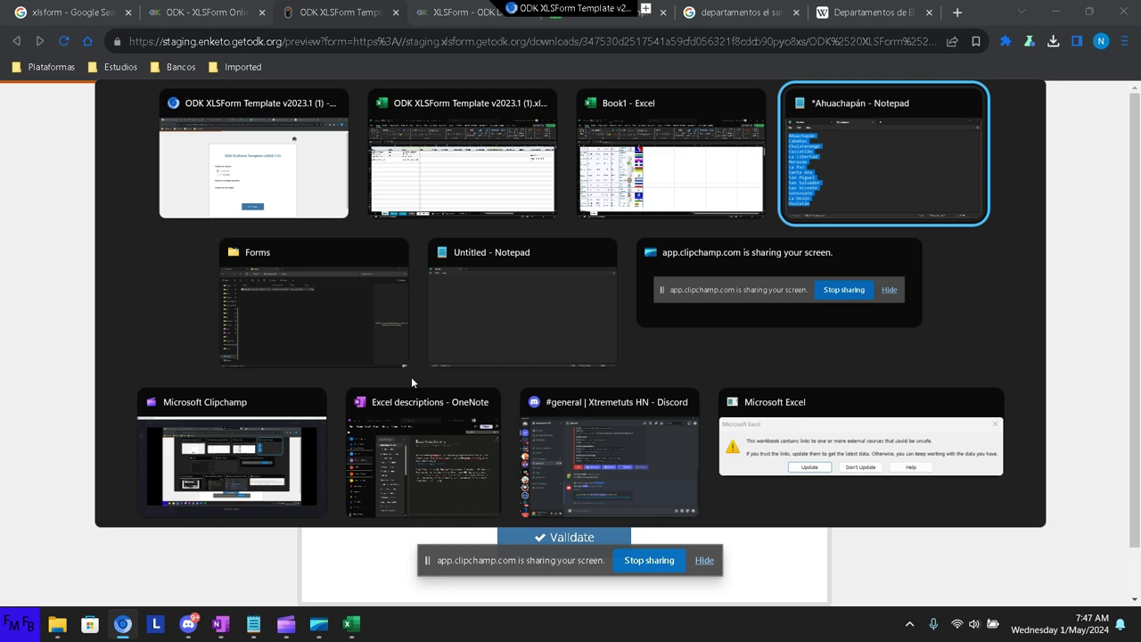
key("alt+shift+Tab")
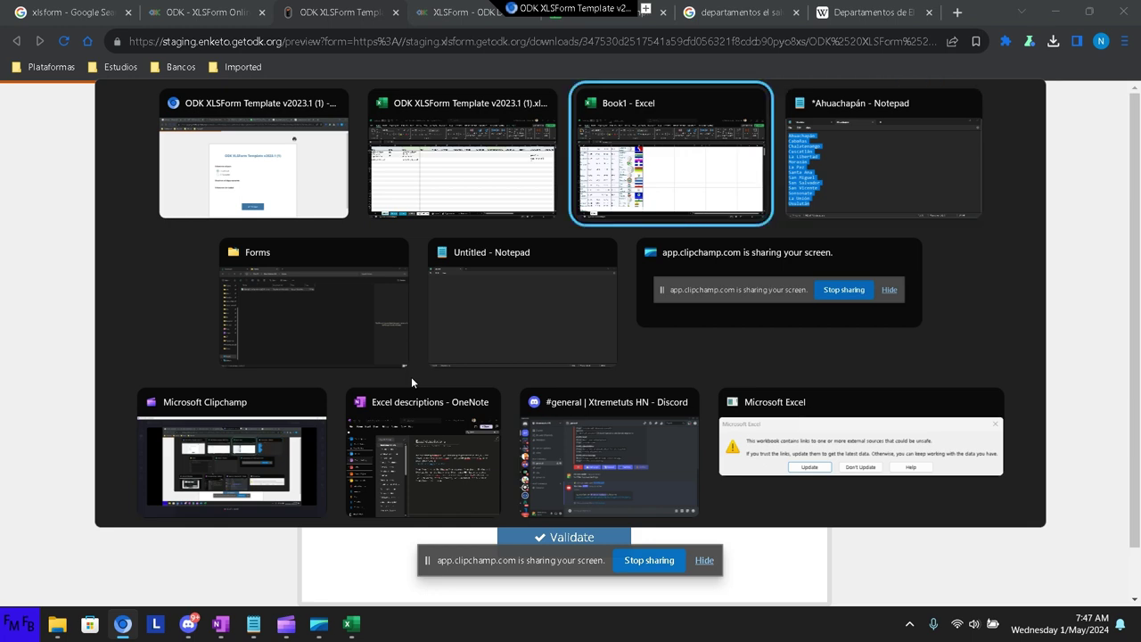
key("alt+shift+Tab")
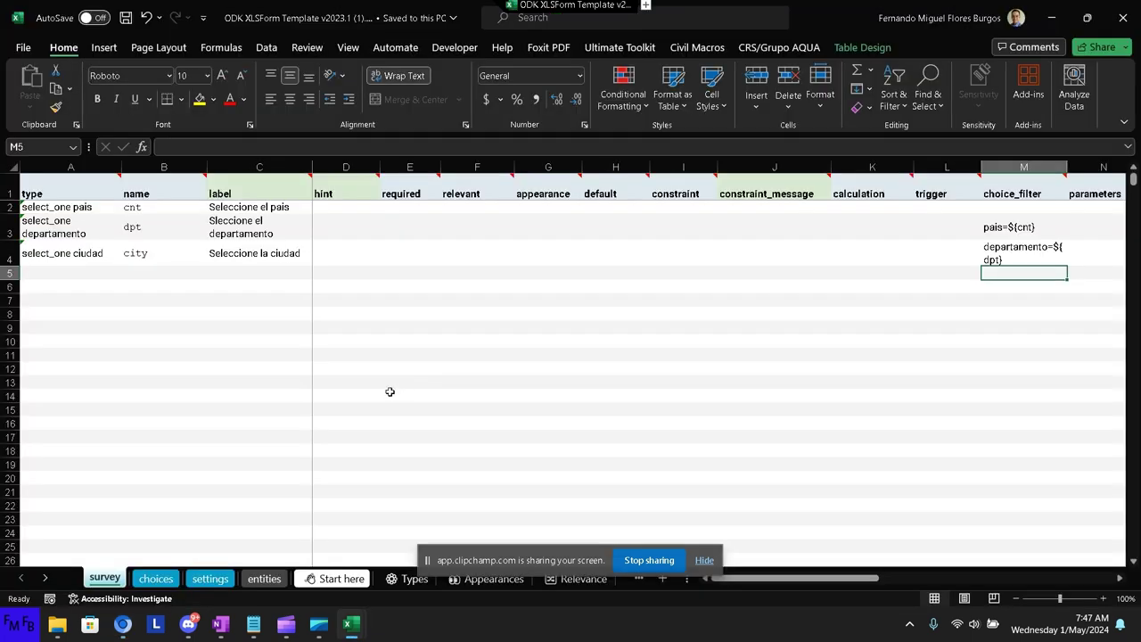
Save as ODK XLSForm Template v2023.1 (1).xlsx, replacing the existing file in Forms.
left_click(20, 50)
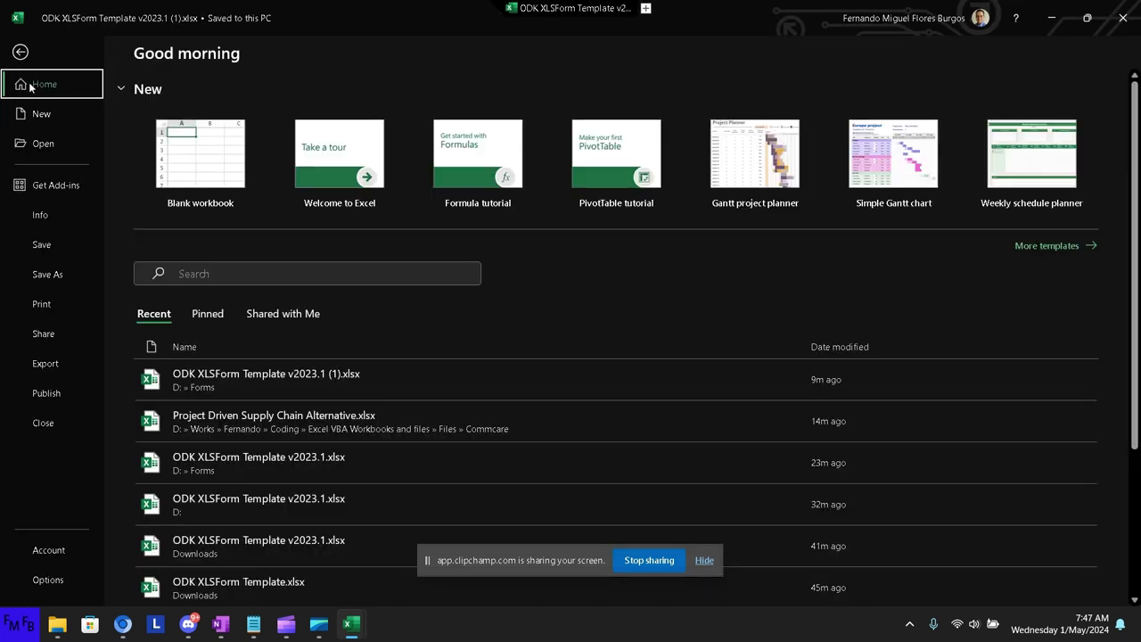
left_click(60, 274)
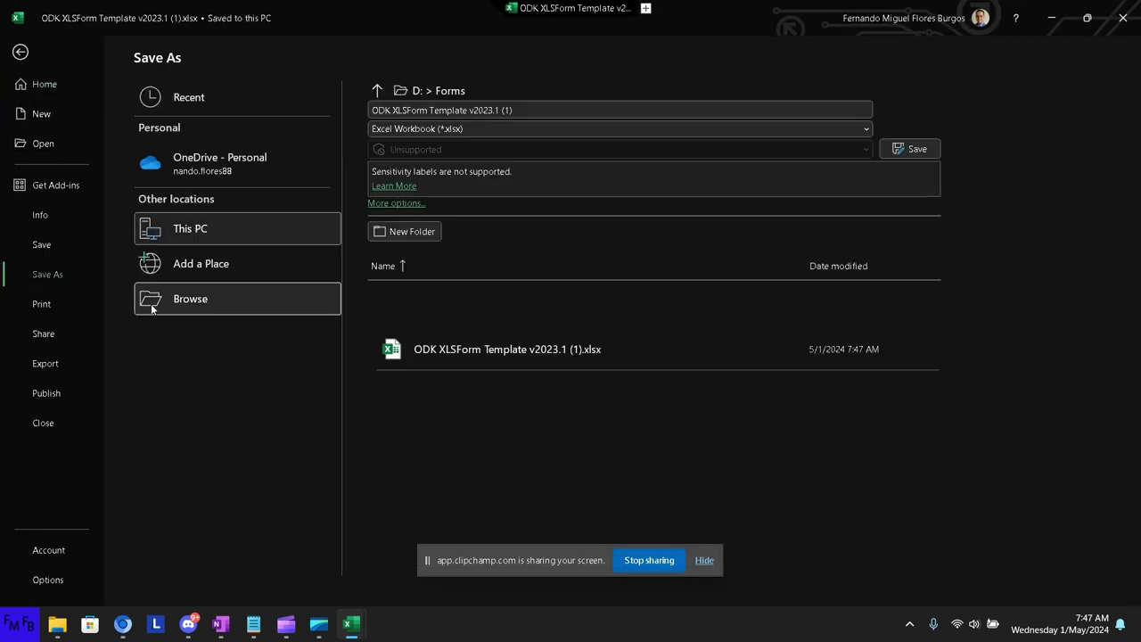
left_click(150, 301)
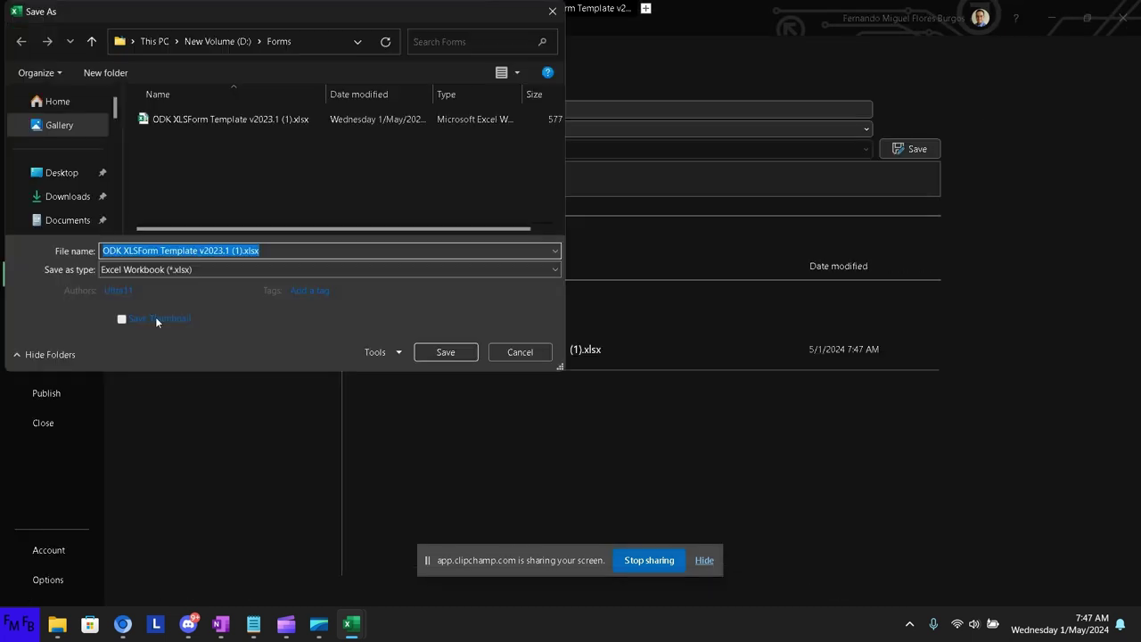
left_click(437, 353)
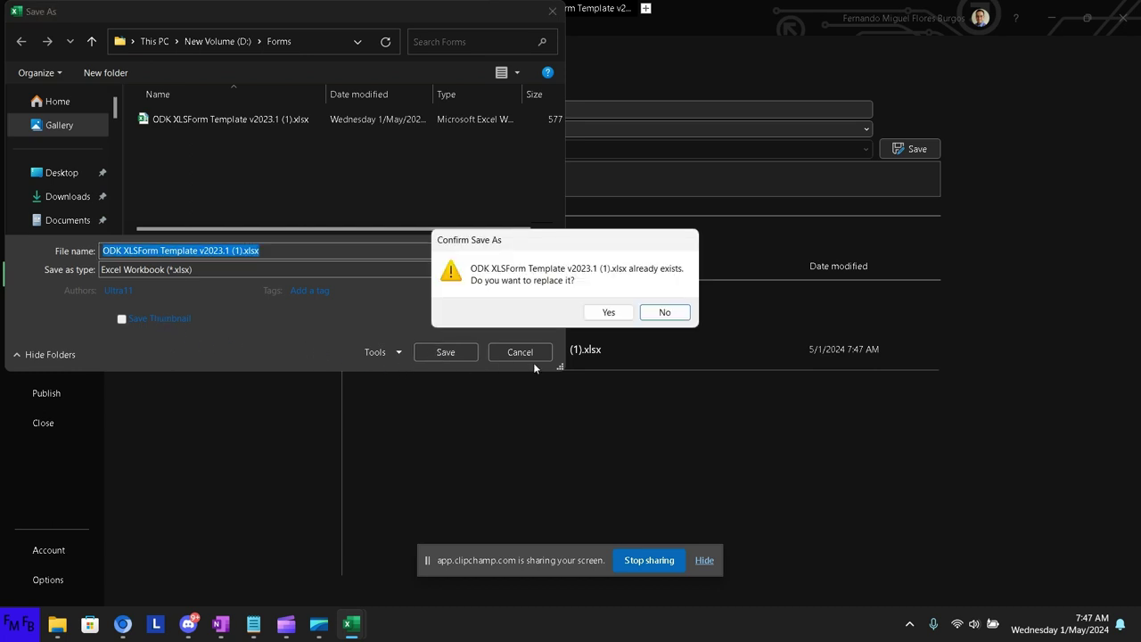
left_click(612, 312)
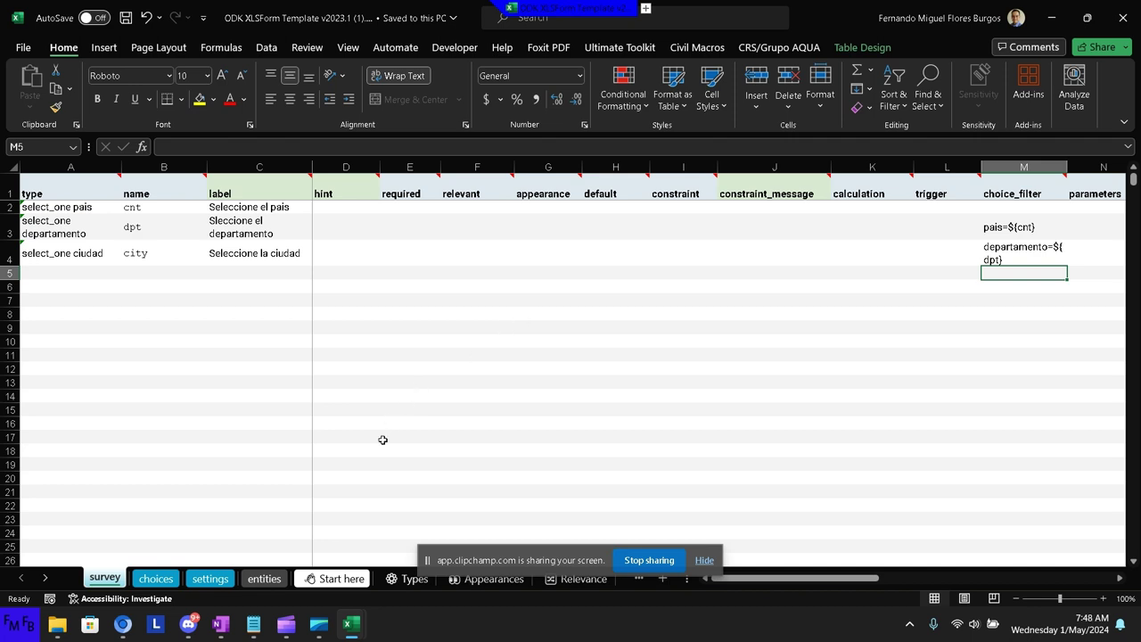
On the choices sheet, correct the list name in A4 from dpartamento to departamento.
left_click(153, 579)
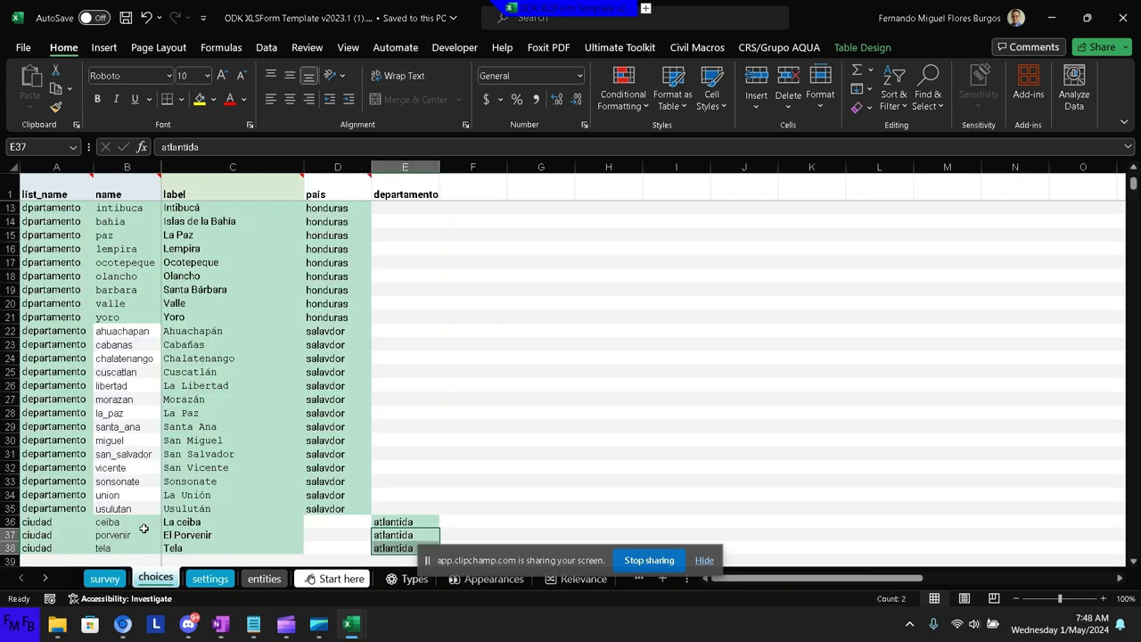
scroll(193, 463, "up", 4)
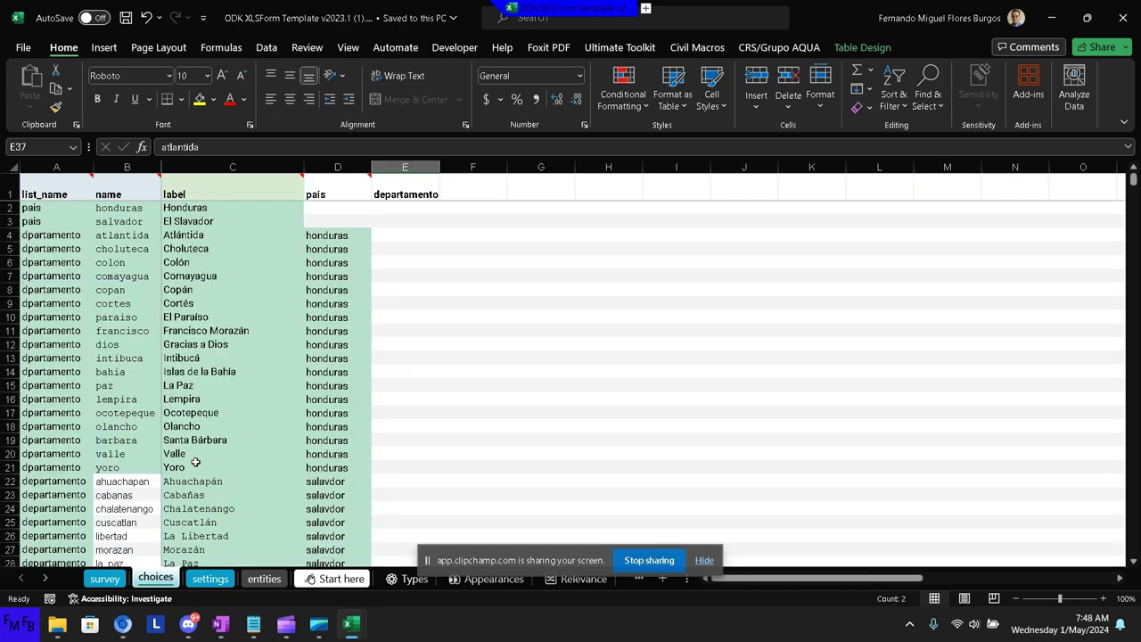
left_click(69, 207)
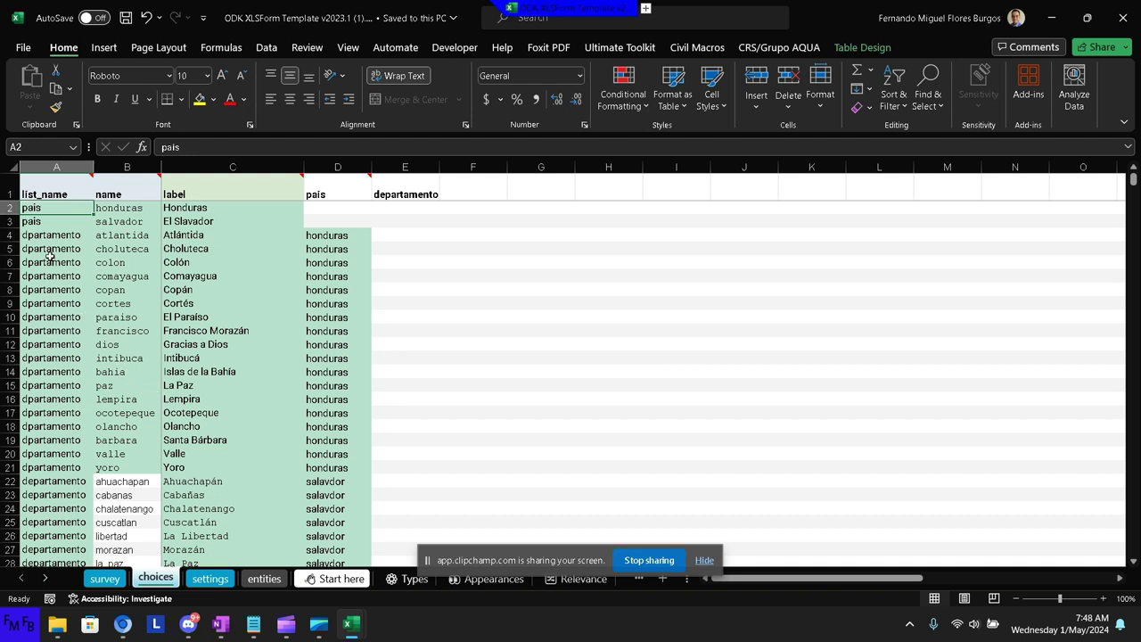
left_click(40, 237)
double_click(40, 237)
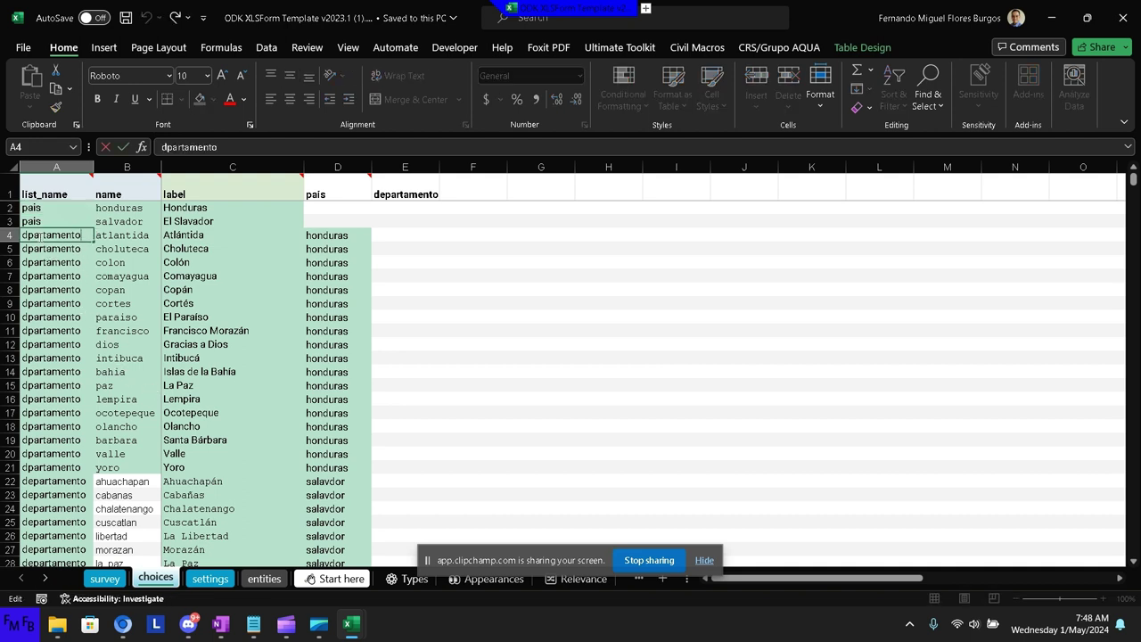
key("Escape")
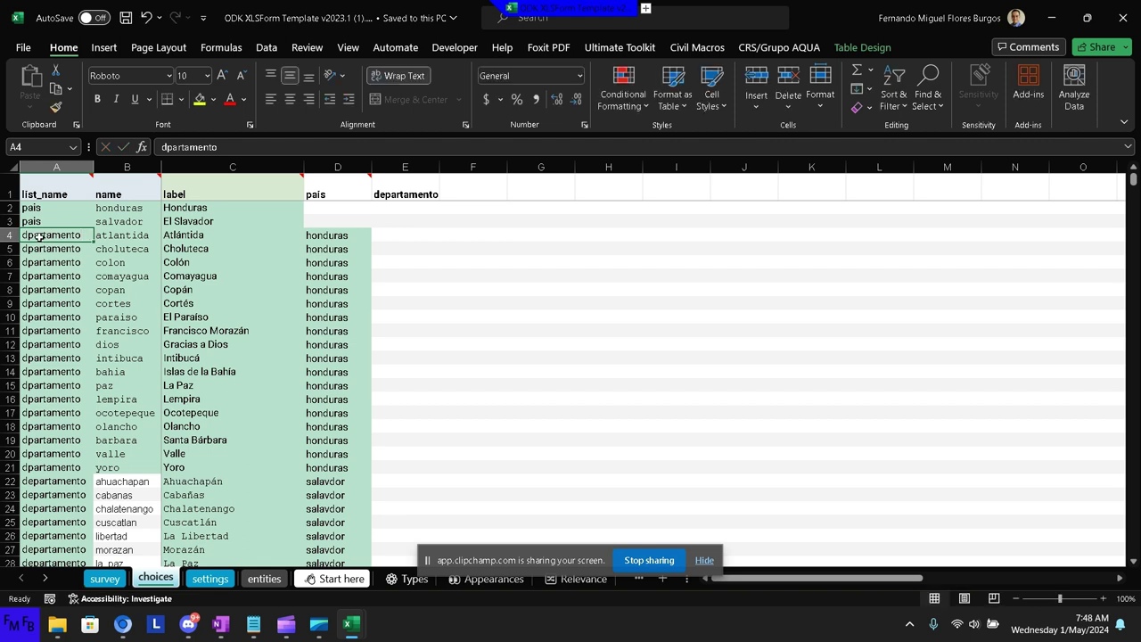
type("de")
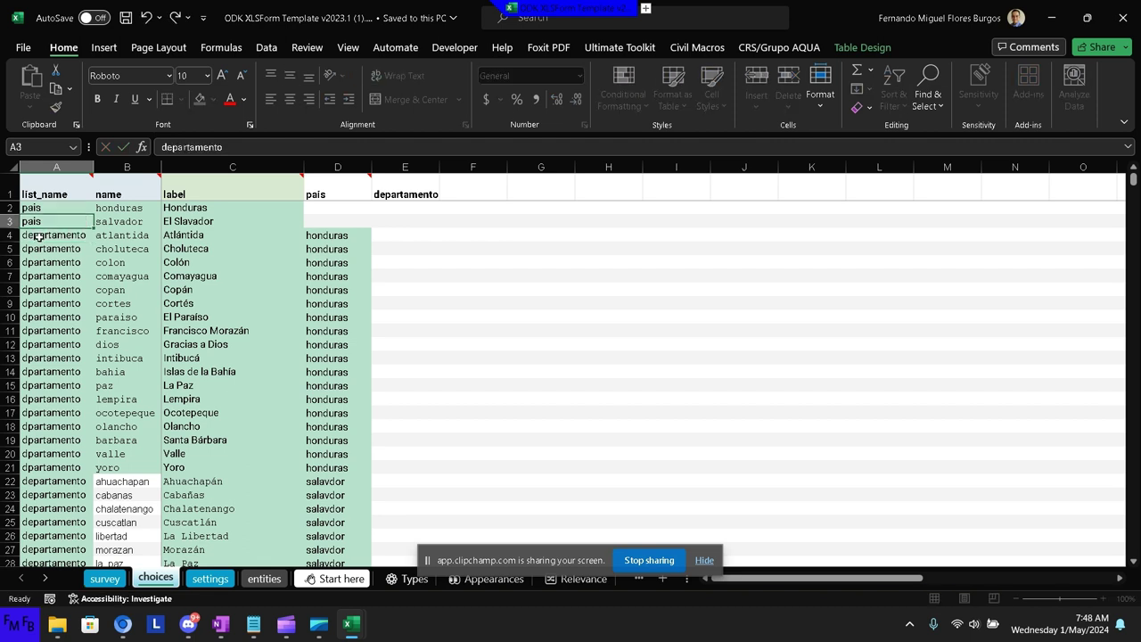
key("ctrl+Return")
Paste departamento over the remaining misspelled list names and save the workbook.
key("ctrl+c")
key("Down")
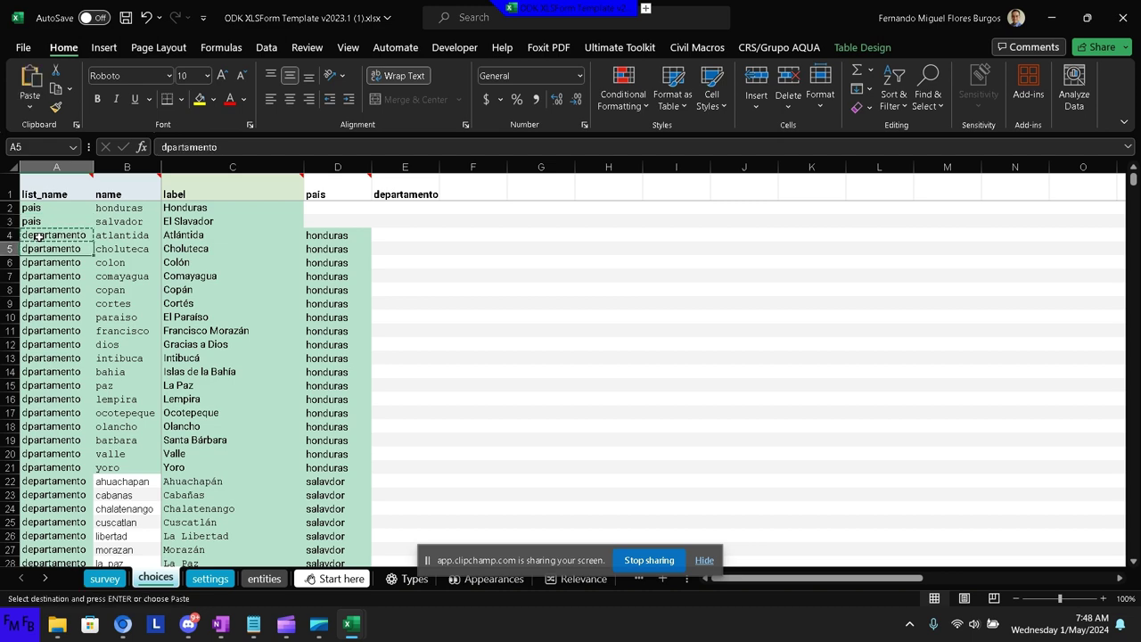
key("shift+Down")
key("shift+Down")
key("shift+Down")
key("shift+Down")
key("shift+Down")
key("shift+Down")
key("shift+Down")
key("shift+Down")
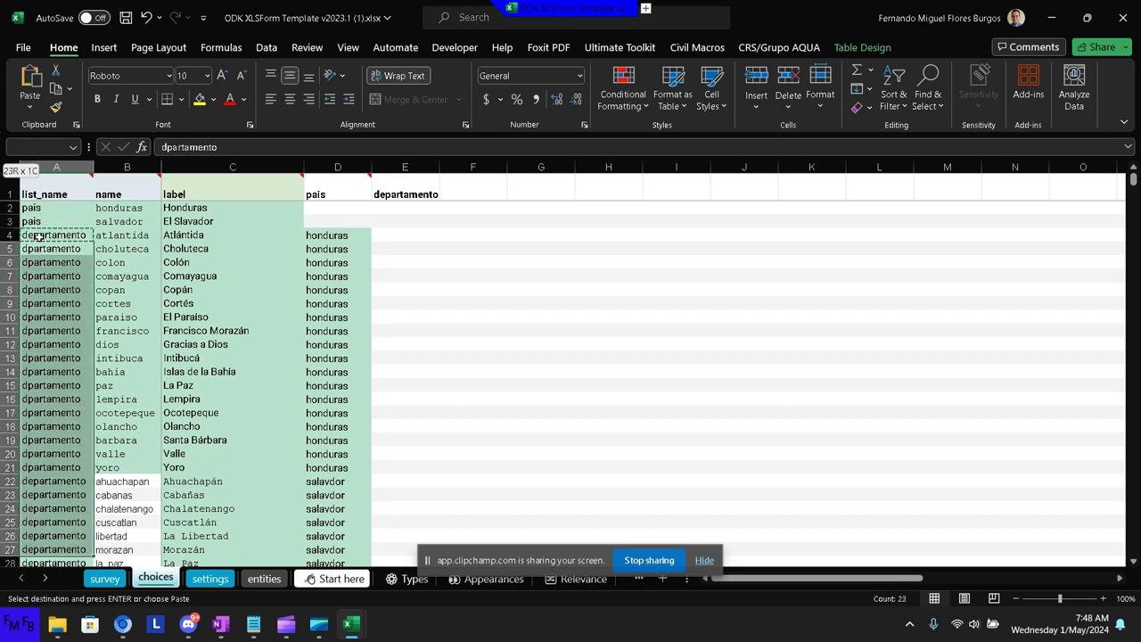
key("shift+Down")
key("shift+Down")
key("shift+Down")
key("shift+Down")
key("shift+Down")
key("shift+Down")
key("shift+Down")
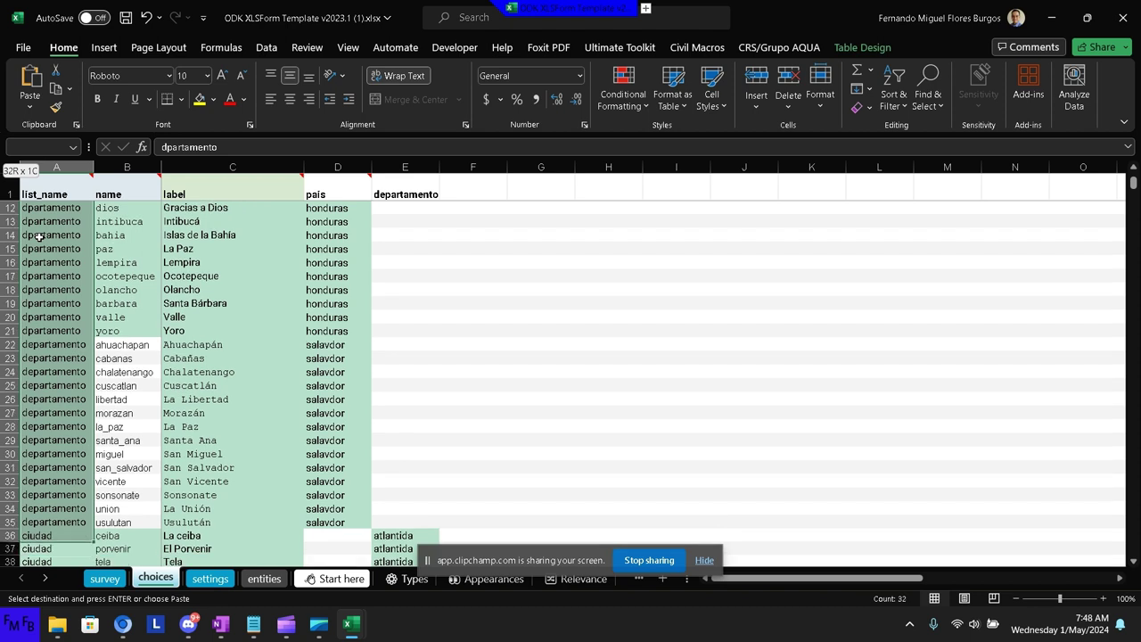
key("ctrl+v")
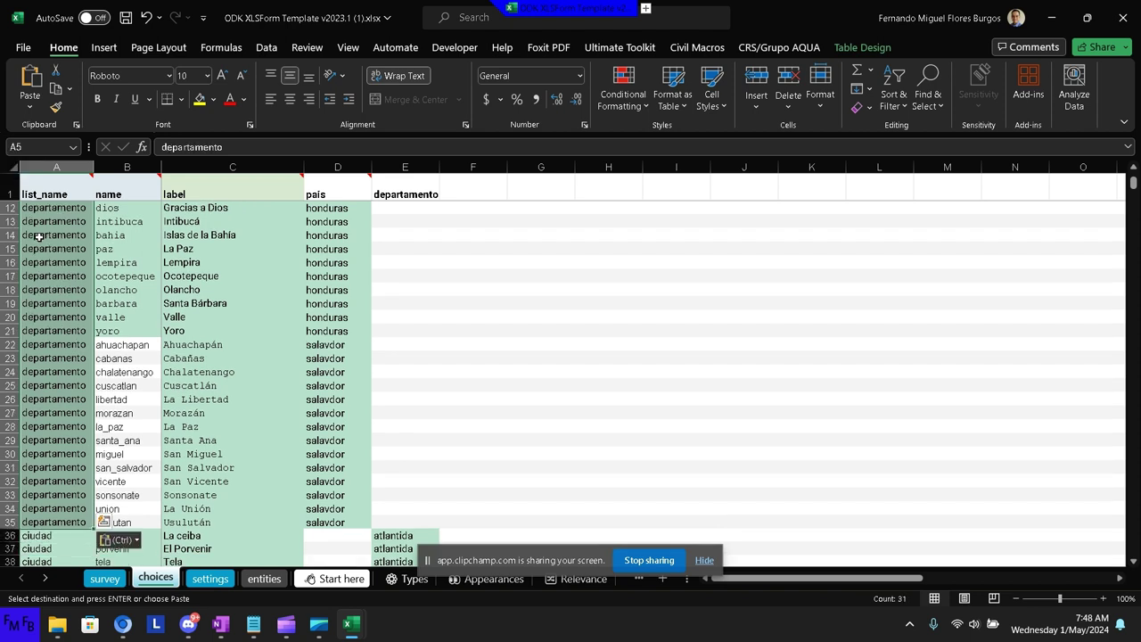
key("ctrl+Home")
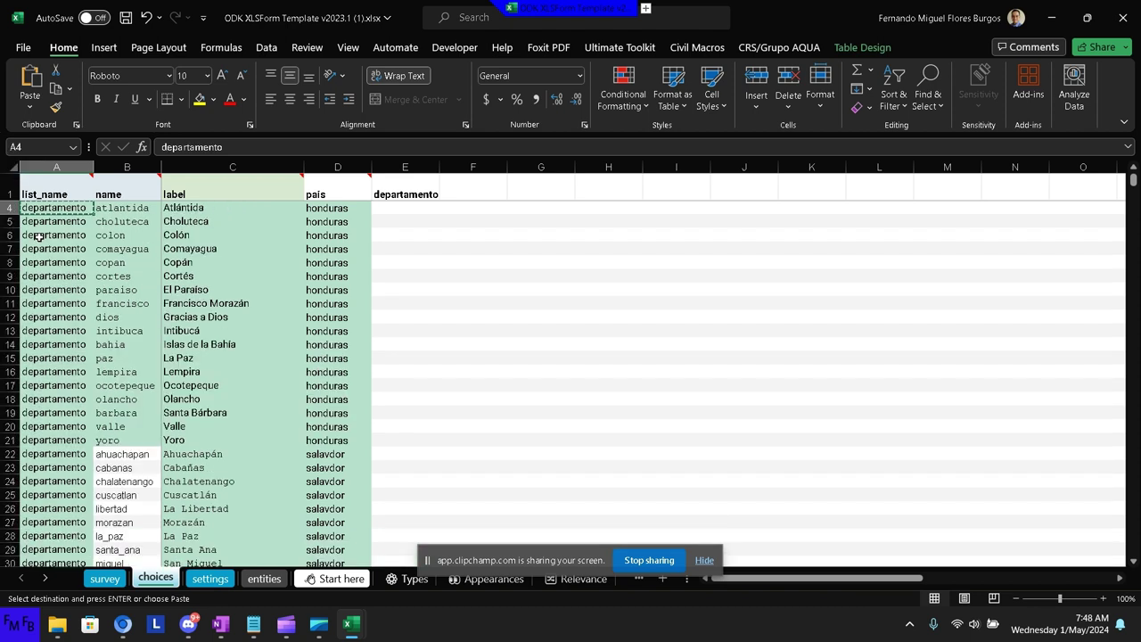
key("ctrl+s")
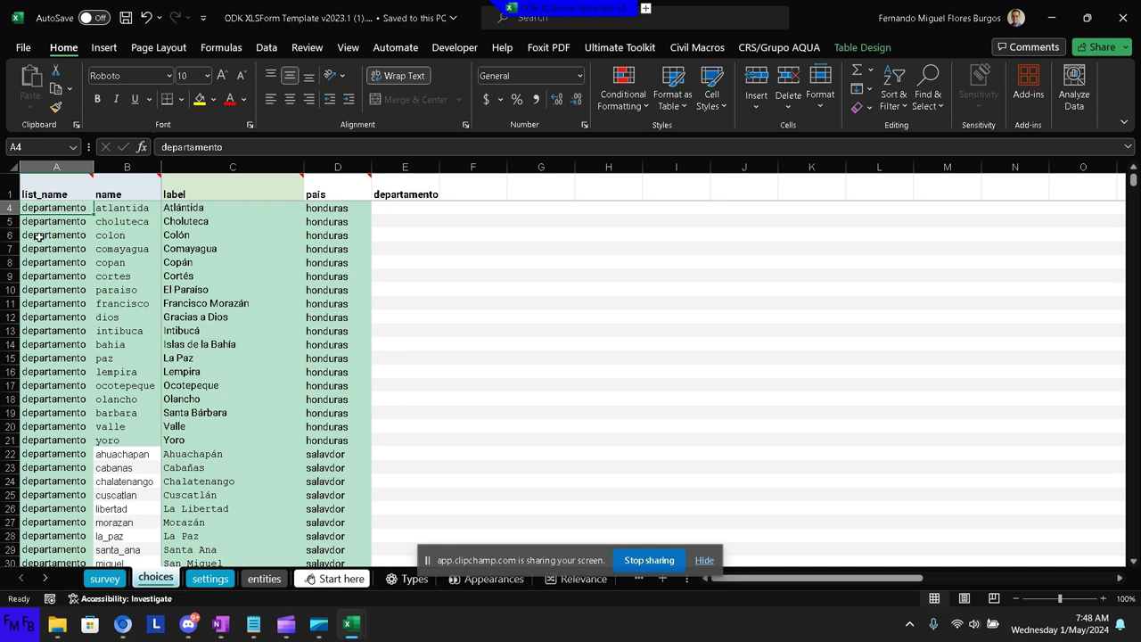
left_click(107, 579)
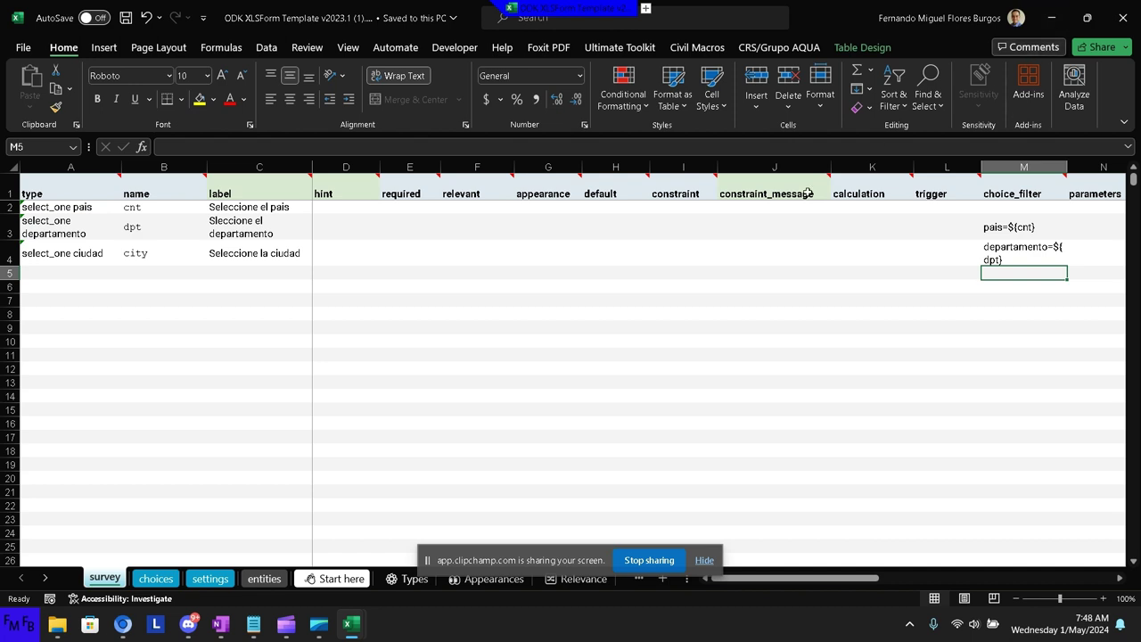
Enter yes in required cells E2, E3 and E4 for país, departamento and ciudad.
left_click(390, 231)
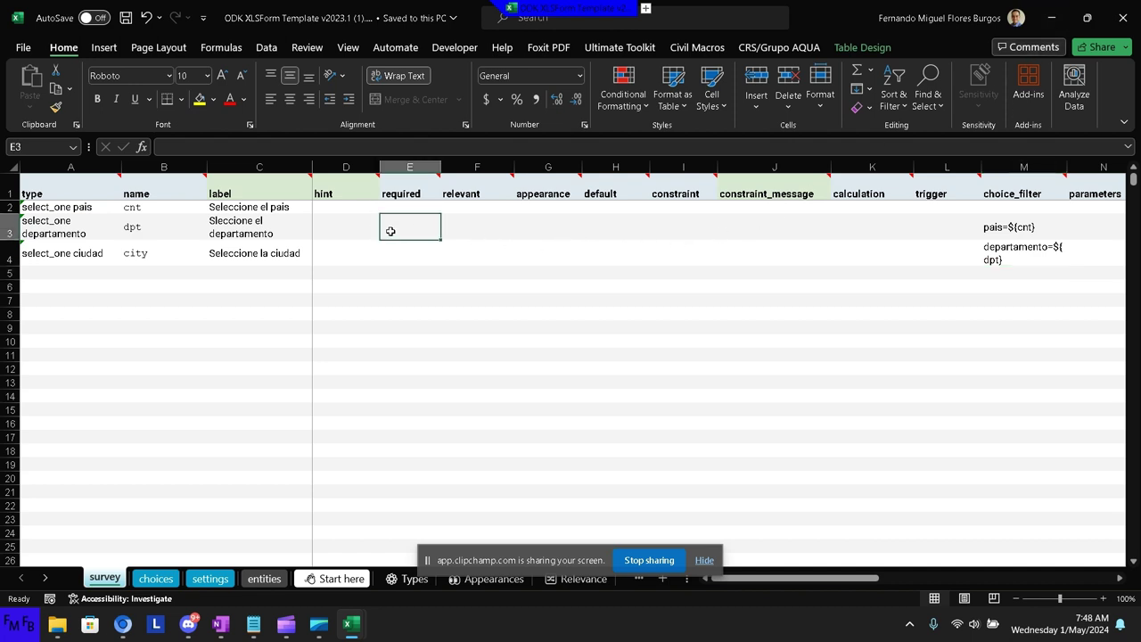
left_click(397, 205)
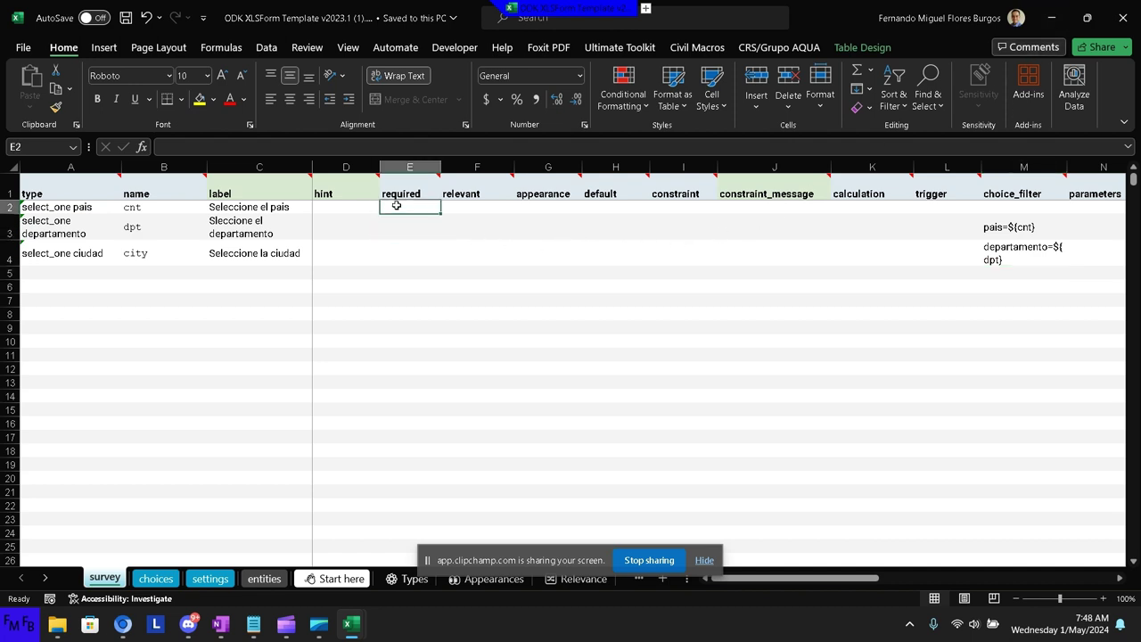
type("yes")
key("Return")
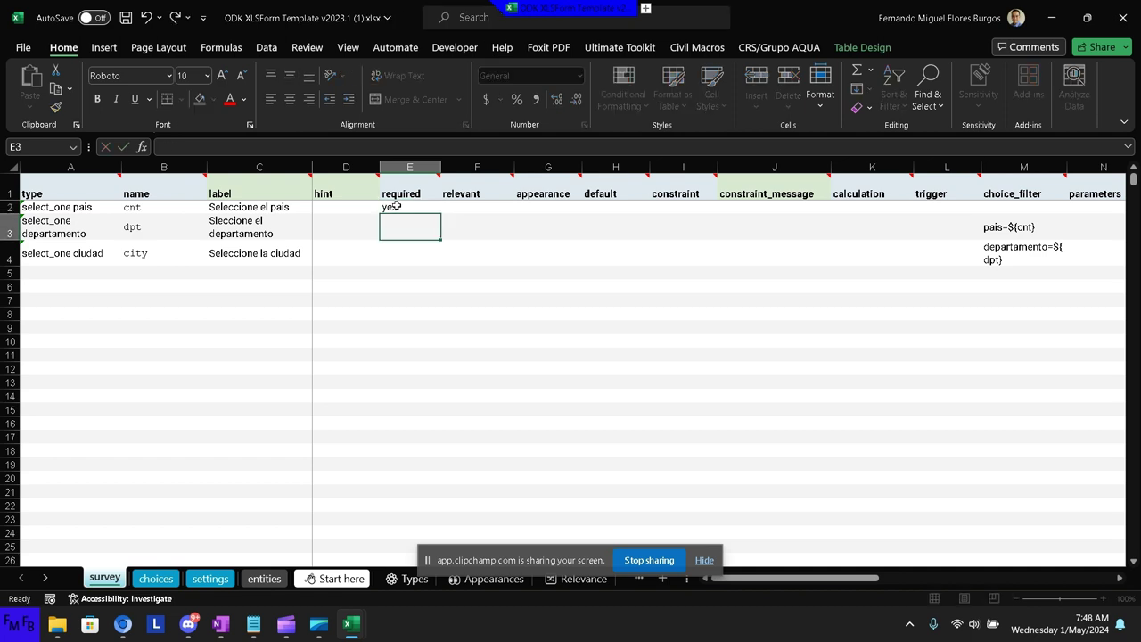
type("yes")
key("Return")
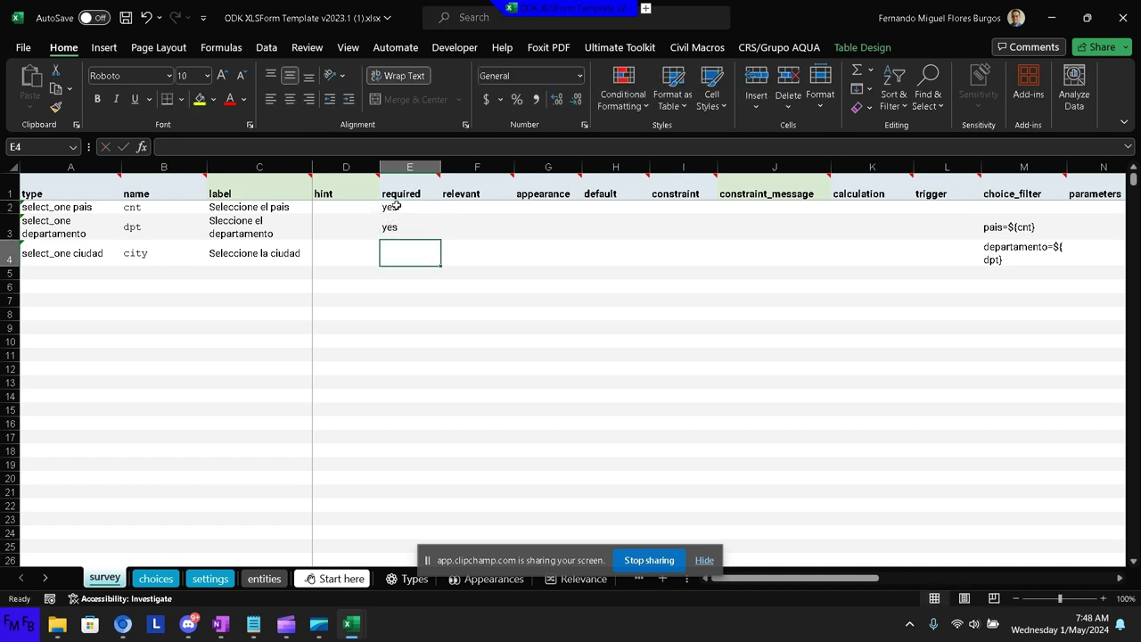
type("yes")
key("Return")
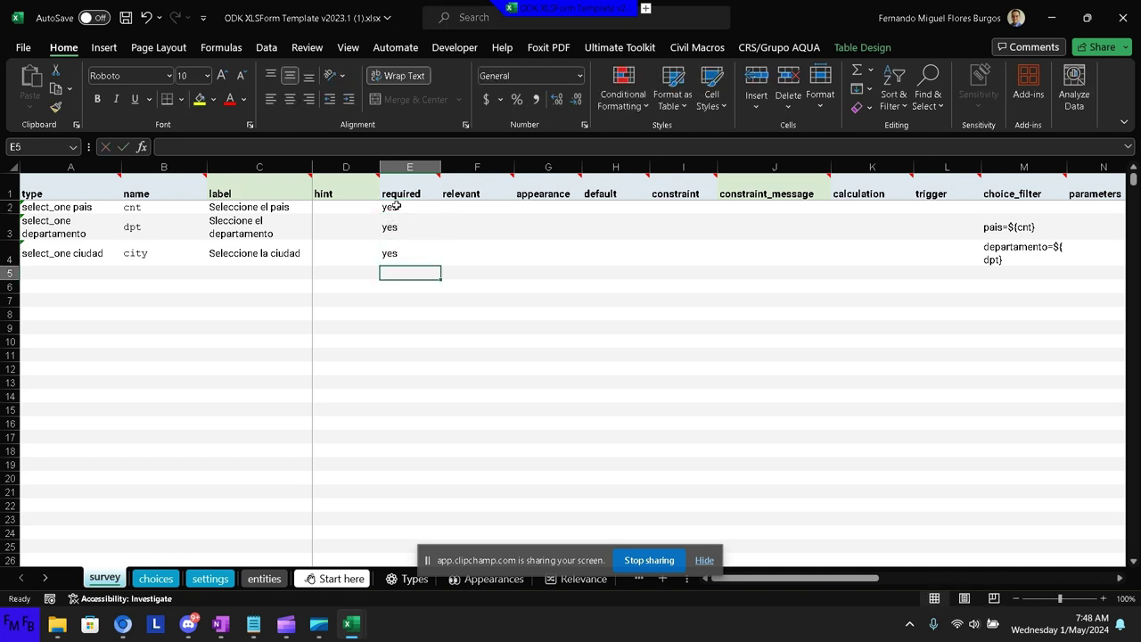
Save the workbook, start a file upload on XLSForm Online, then return to Excel.
key("ctrl+s")
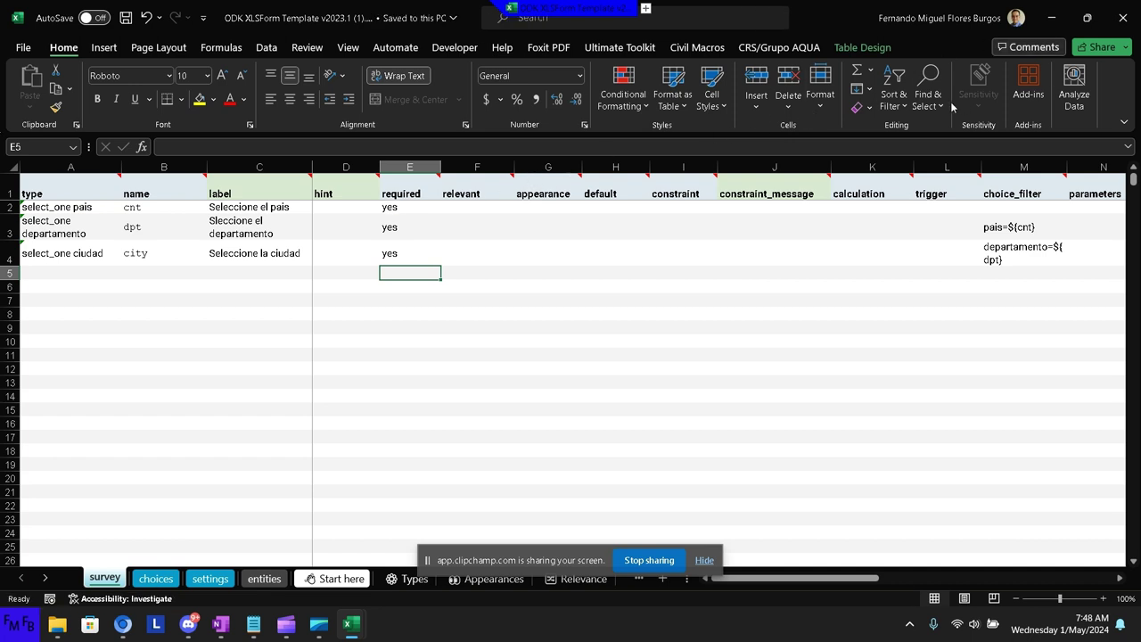
left_click(123, 624)
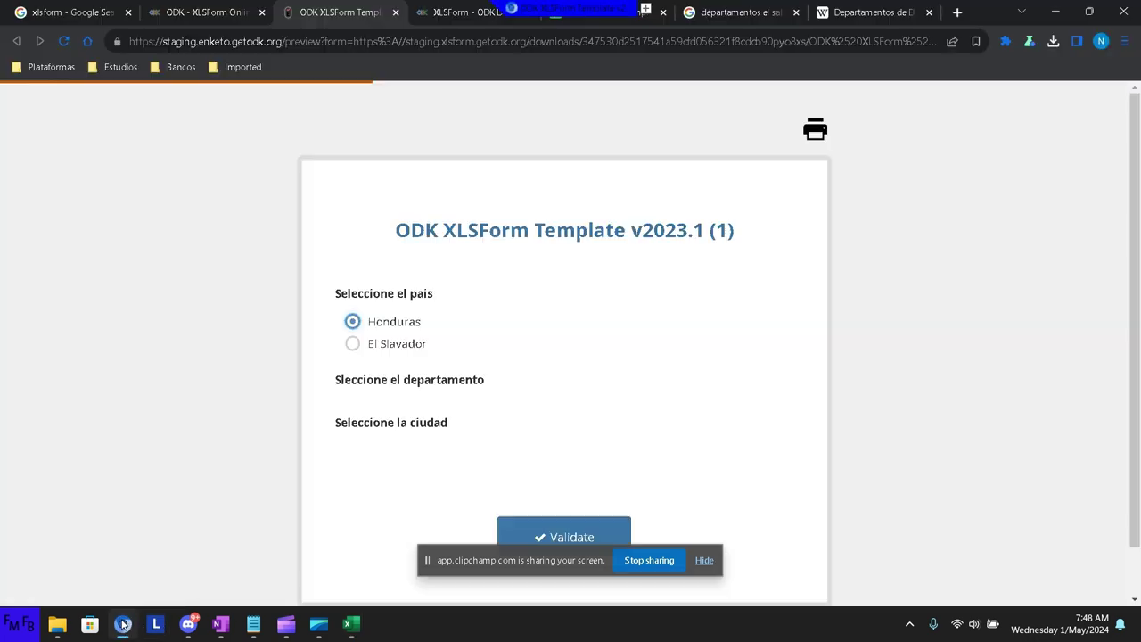
left_click(221, 12)
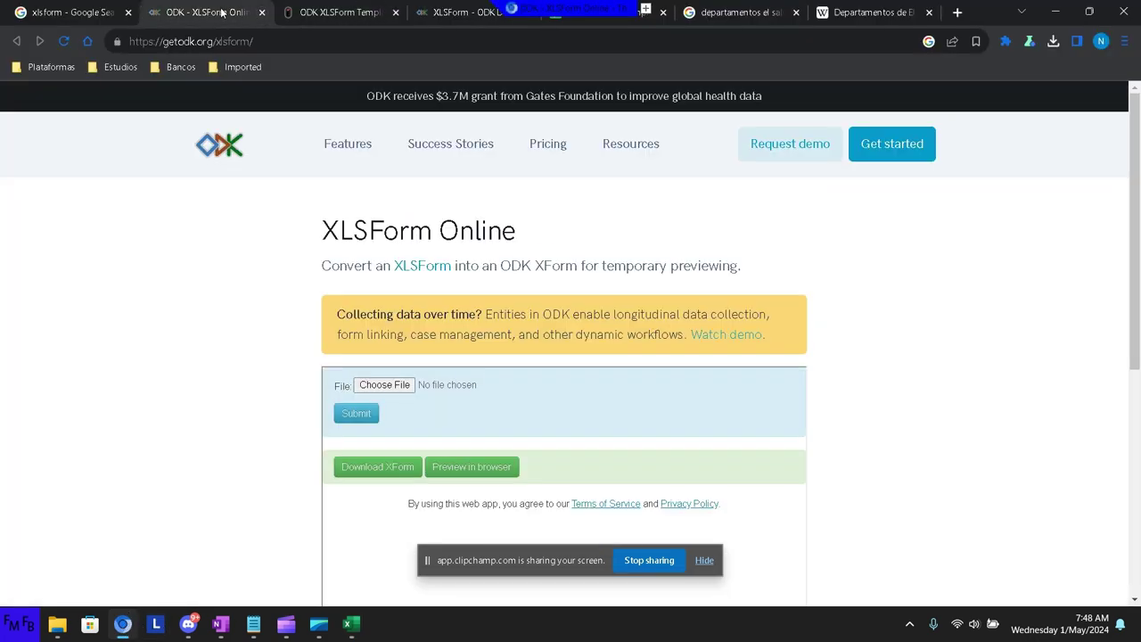
left_click(367, 385)
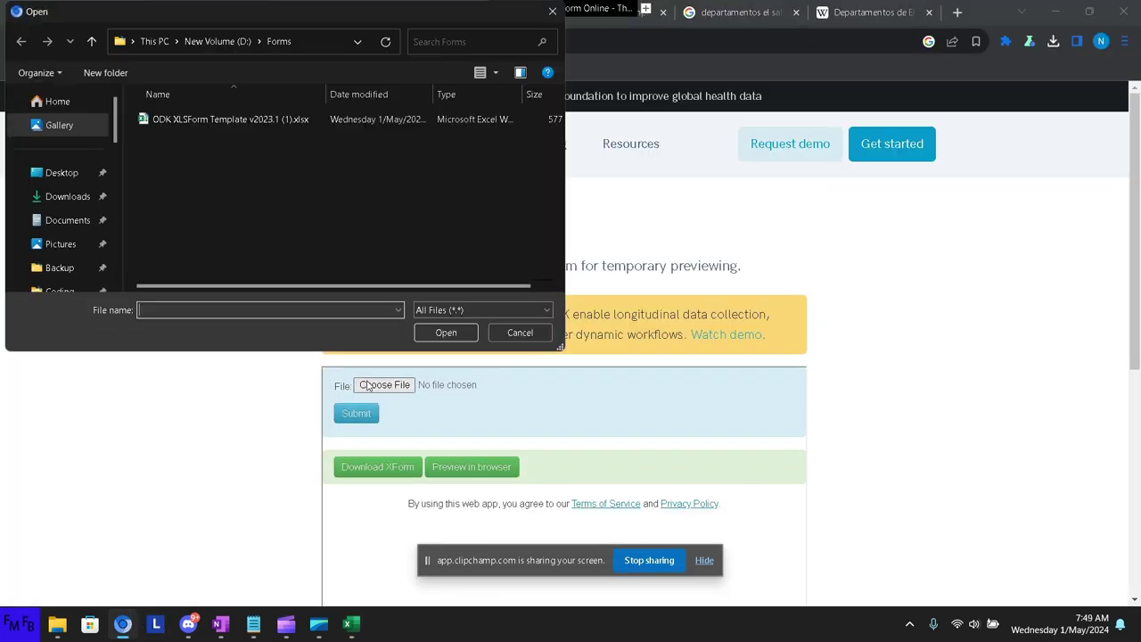
key("alt+Tab")
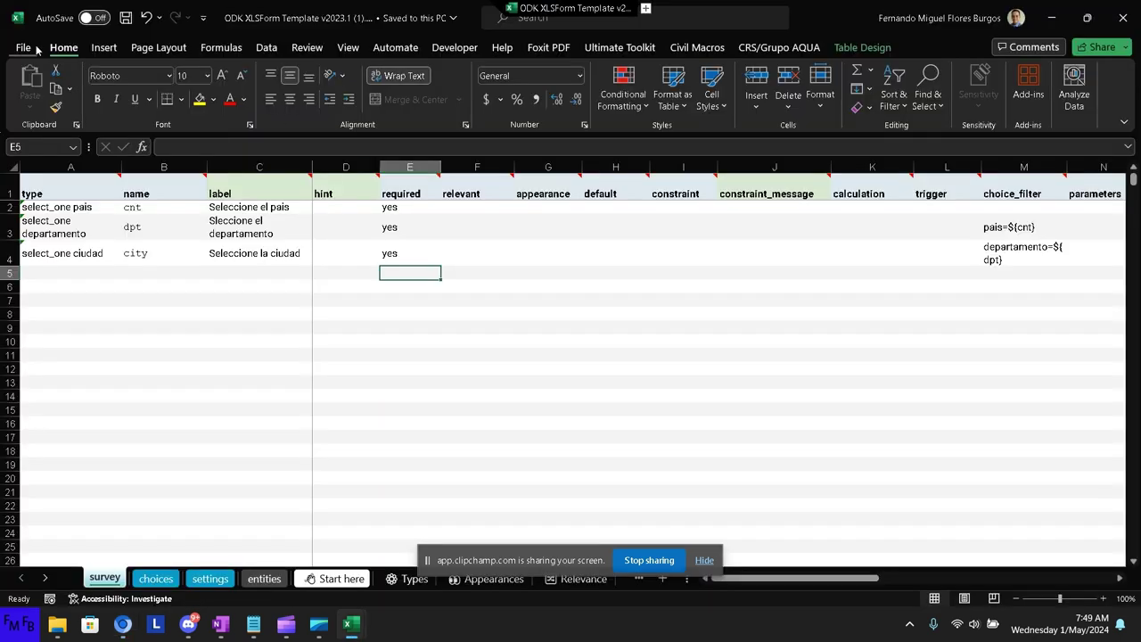
Start a Save As over the existing form file, declining the first replace prompt.
left_click(23, 47)
left_click(49, 274)
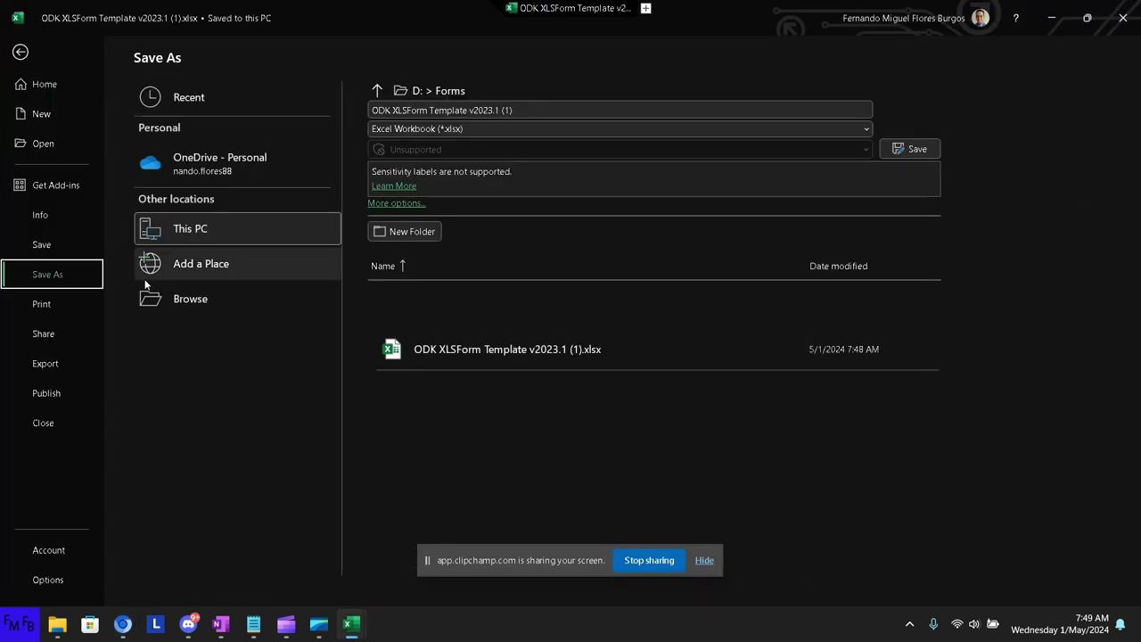
left_click(205, 266)
left_click(223, 296)
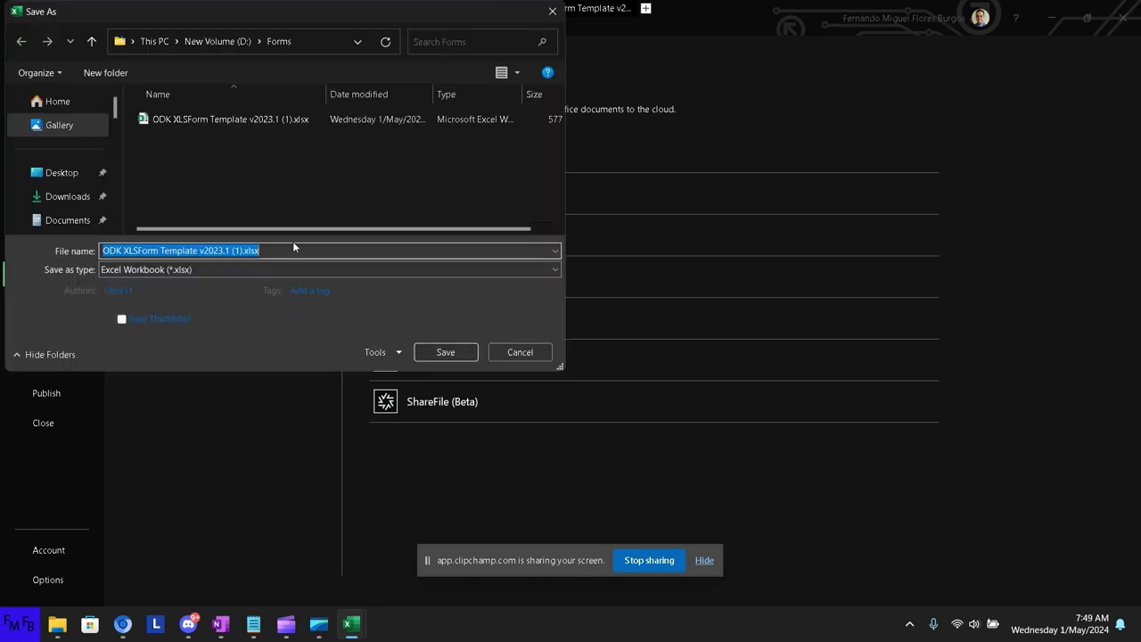
left_click(283, 127)
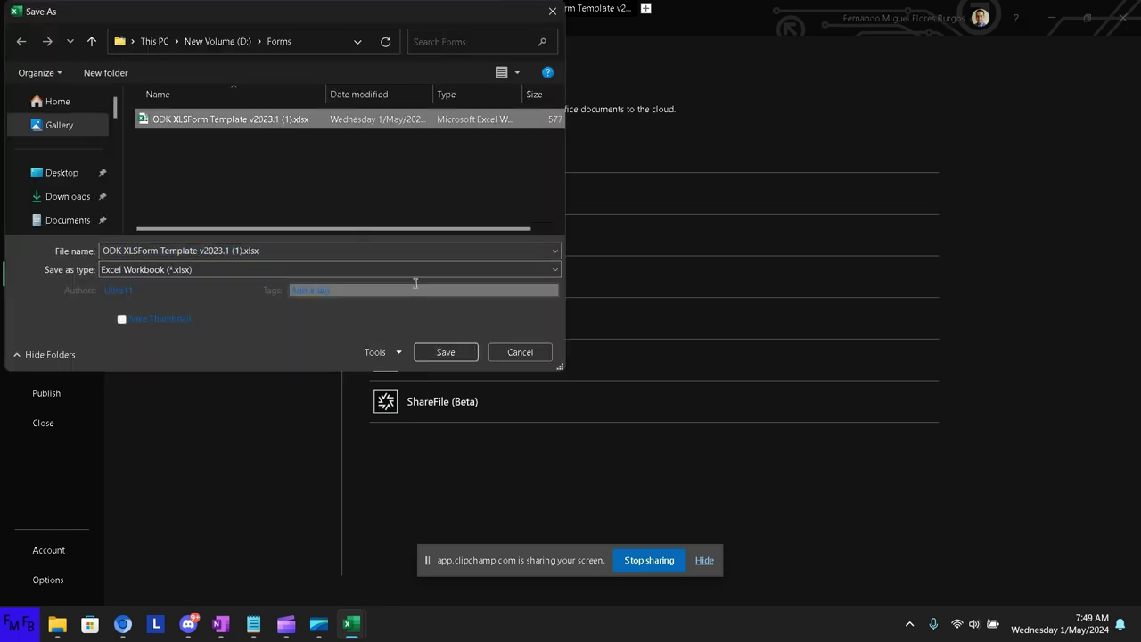
left_click(445, 355)
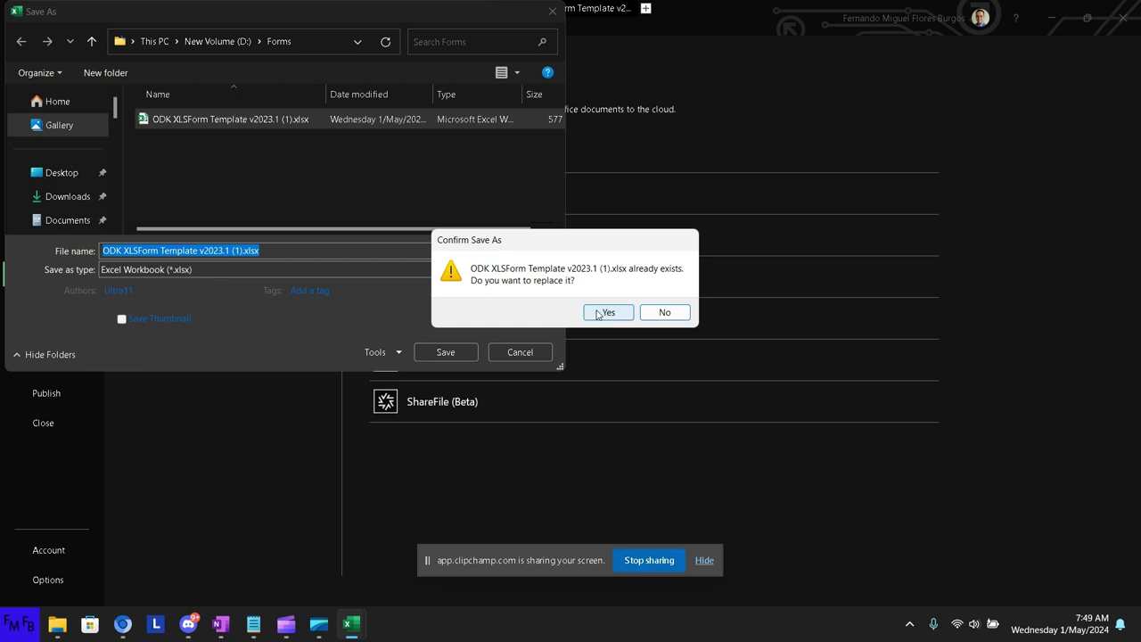
left_click(314, 41)
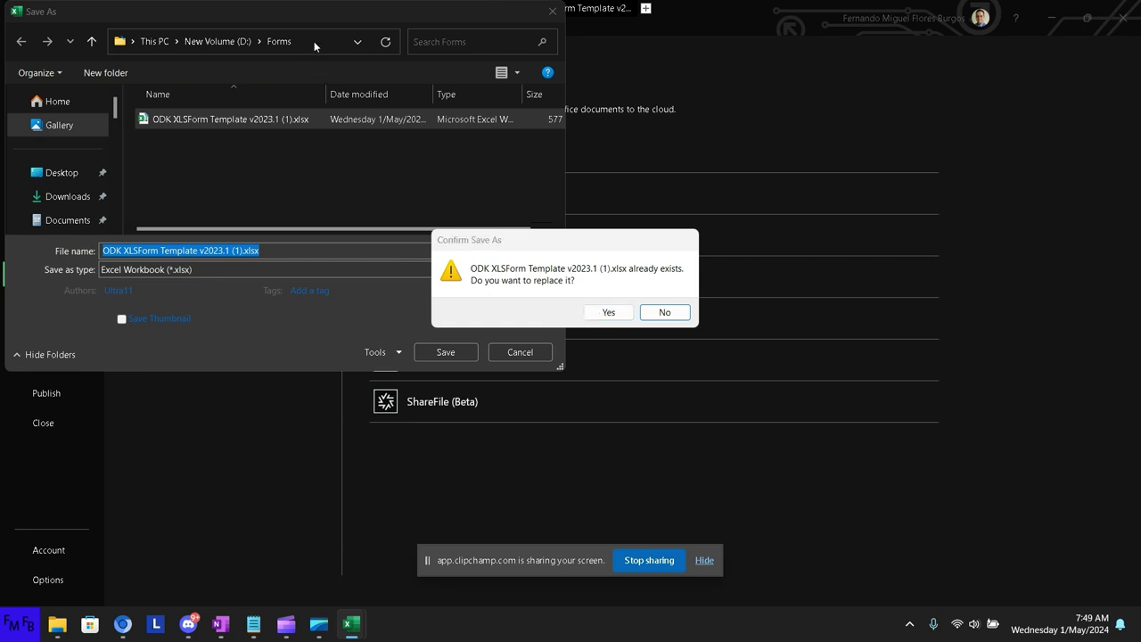
left_click(658, 311)
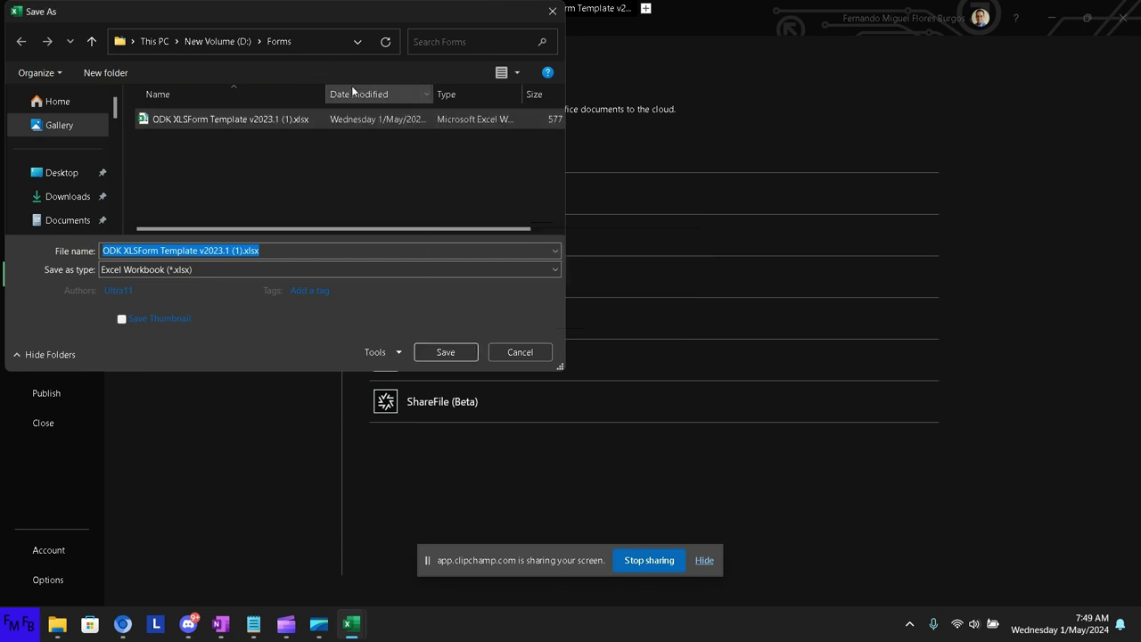
Save as ODK XLSForm Template v2023.1 (1).xlsx in D:\Forms, replacing the existing file.
left_click(312, 45)
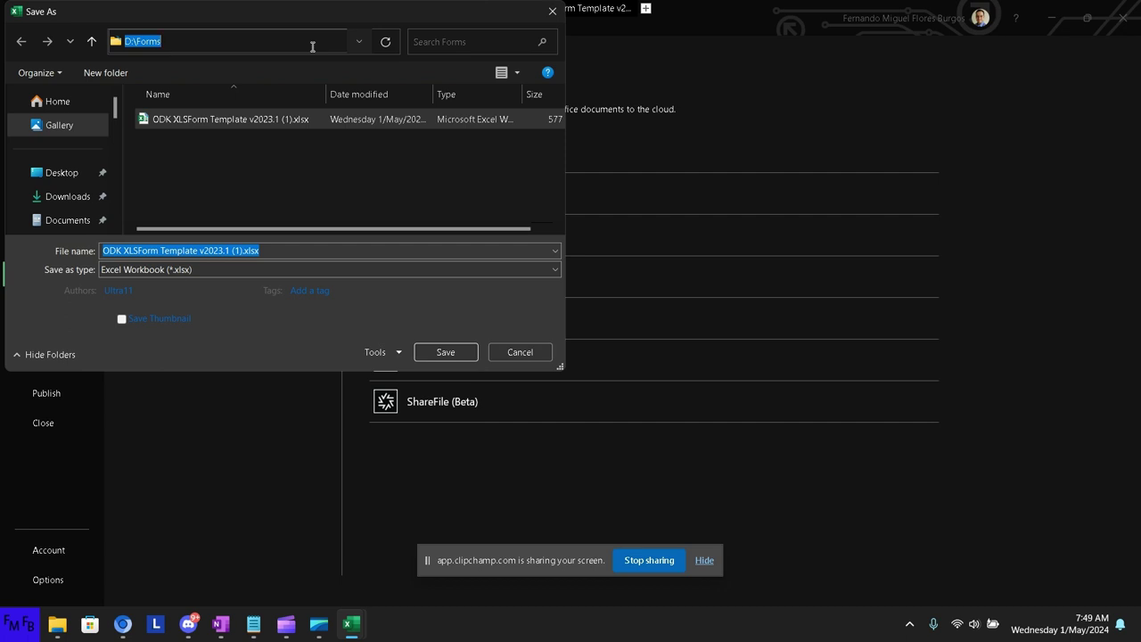
left_click(303, 125)
left_click(303, 127)
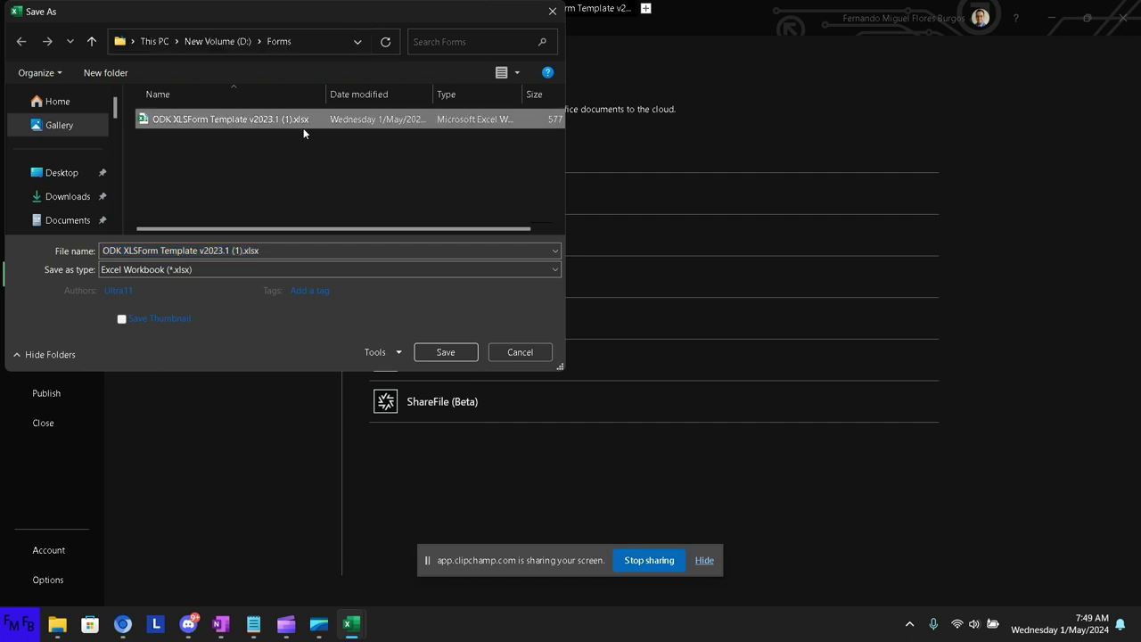
left_click(438, 352)
left_click(609, 312)
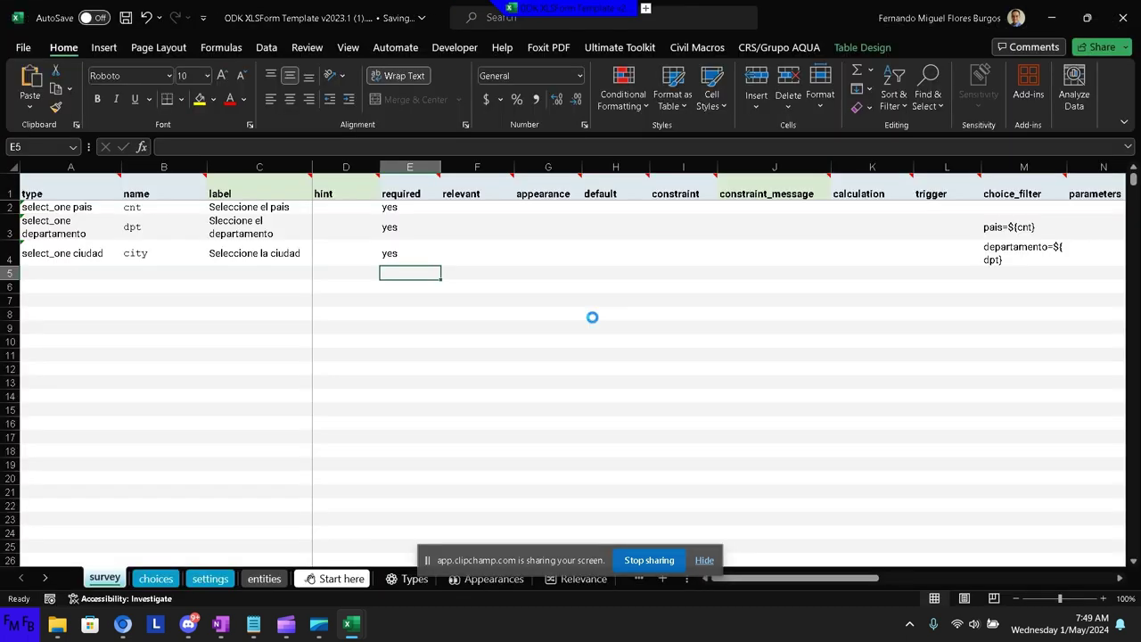
Upload the revised workbook to XLSForm Online, convert it and open the web preview.
key("alt+Tab")
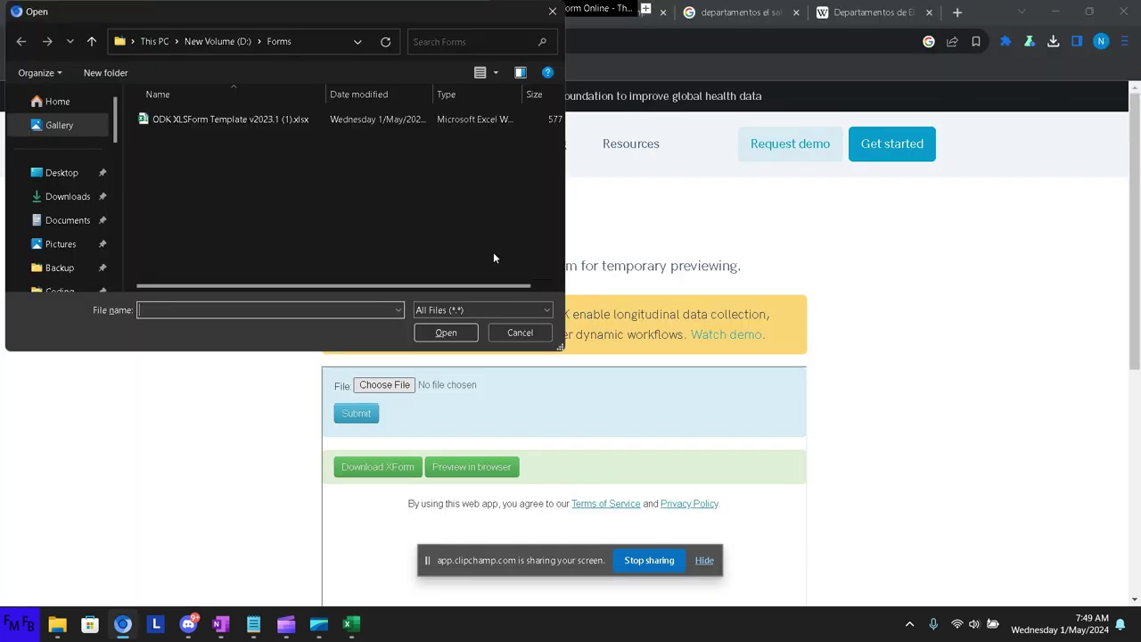
left_click(314, 41)
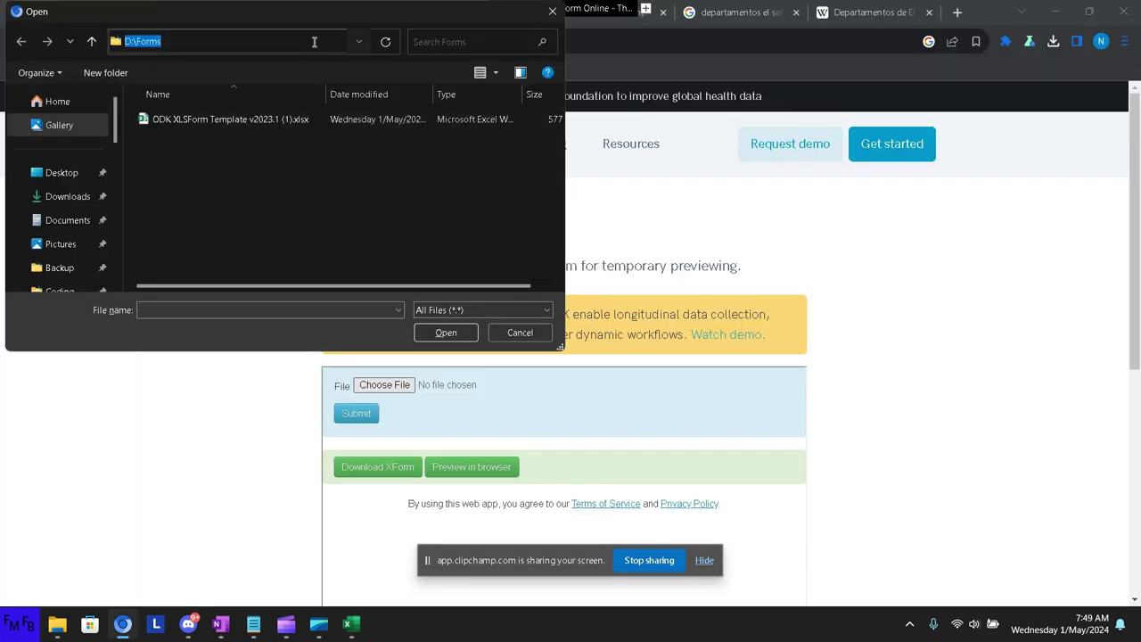
key("Return")
double_click(273, 126)
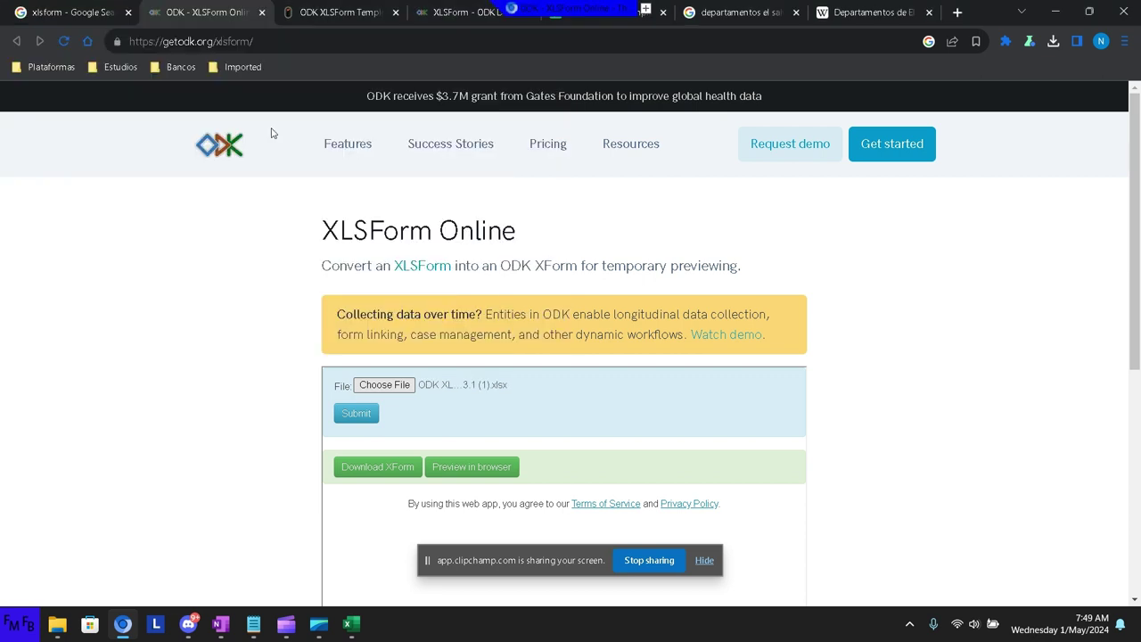
left_click(371, 416)
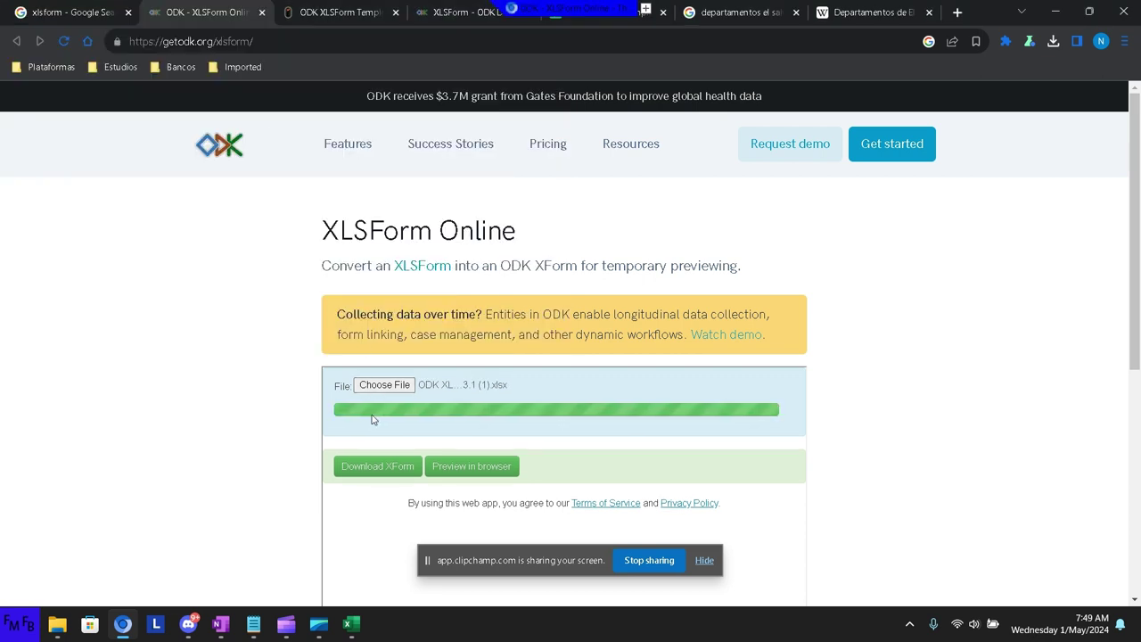
left_click(483, 468)
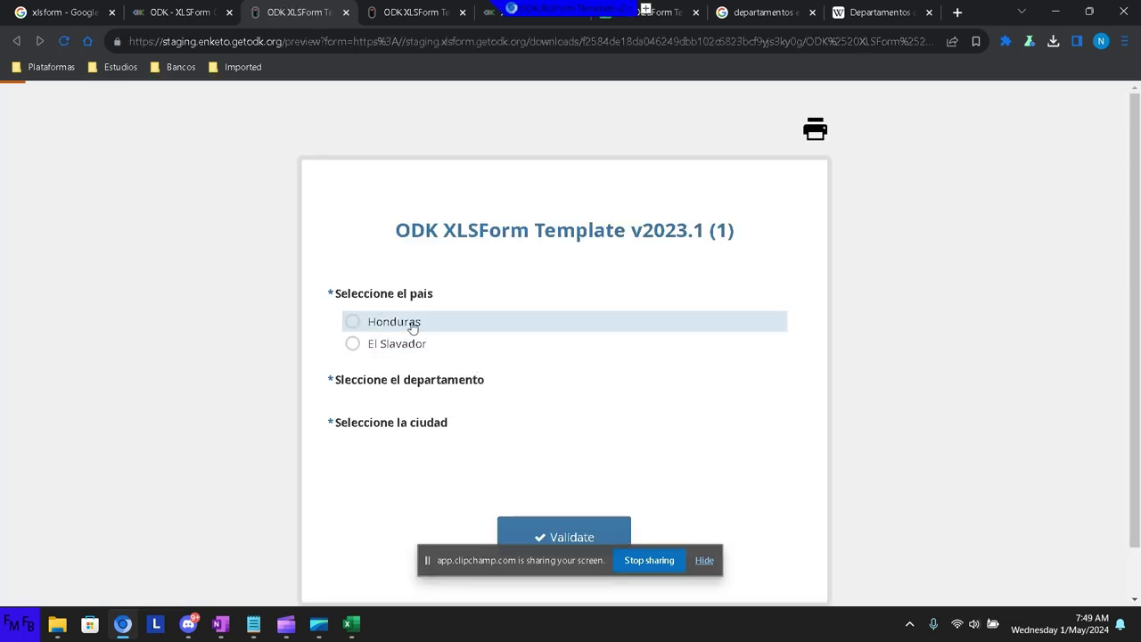
Test the cascade by choosing Honduras, El Salvador, then Honduras with departamento Atlántida.
left_click(411, 324)
scroll(446, 397, "down", 2)
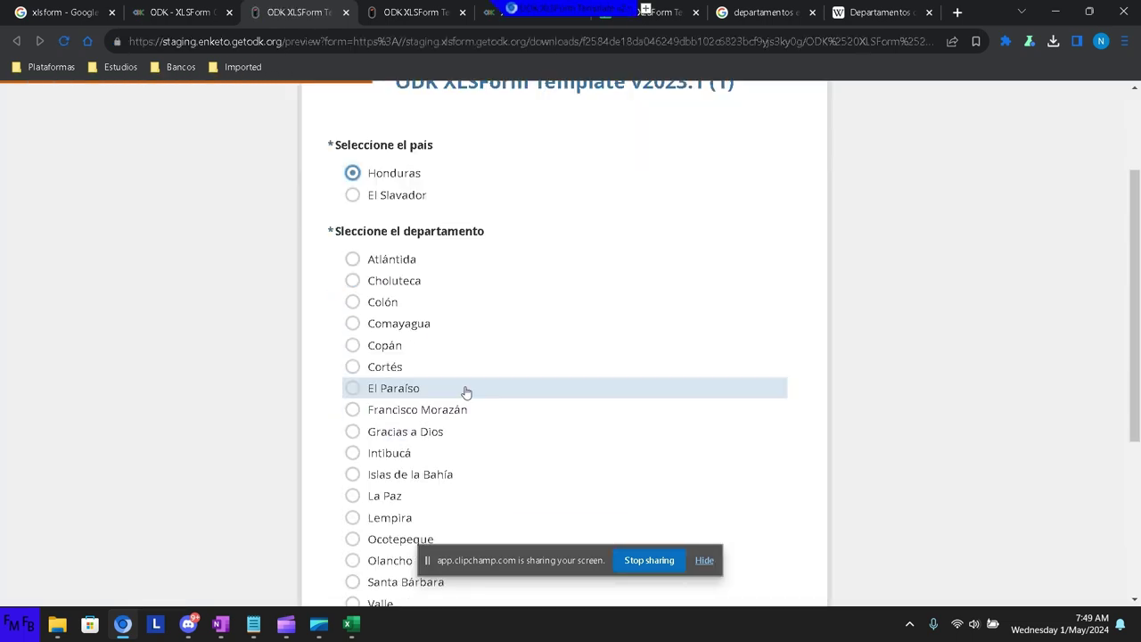
scroll(467, 390, "down", 3)
scroll(470, 393, "up", 3)
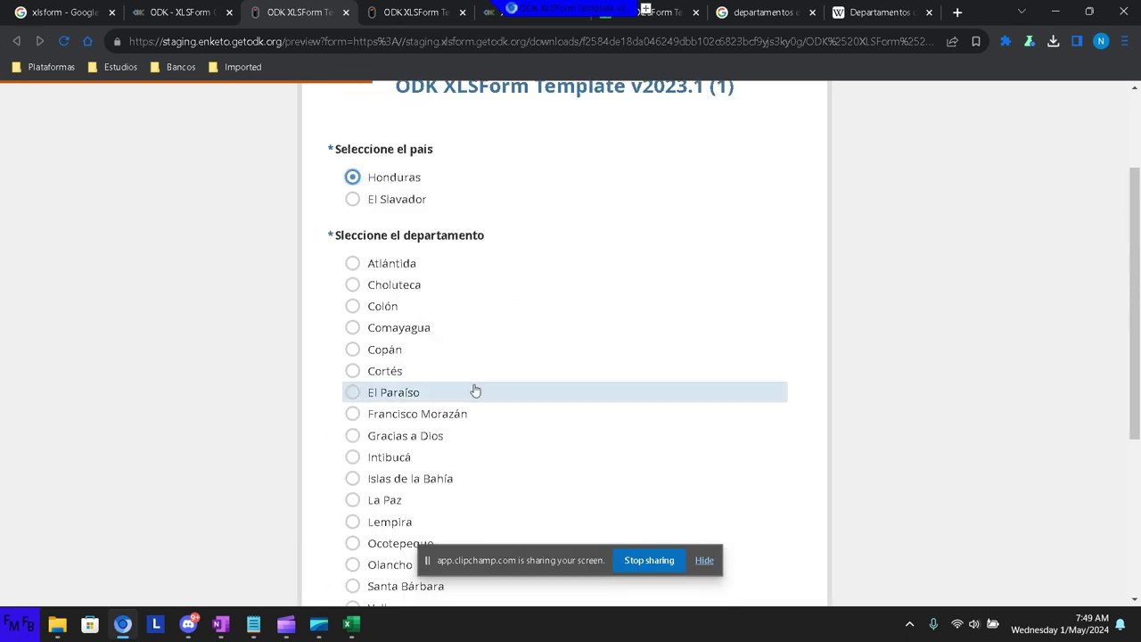
left_click(395, 198)
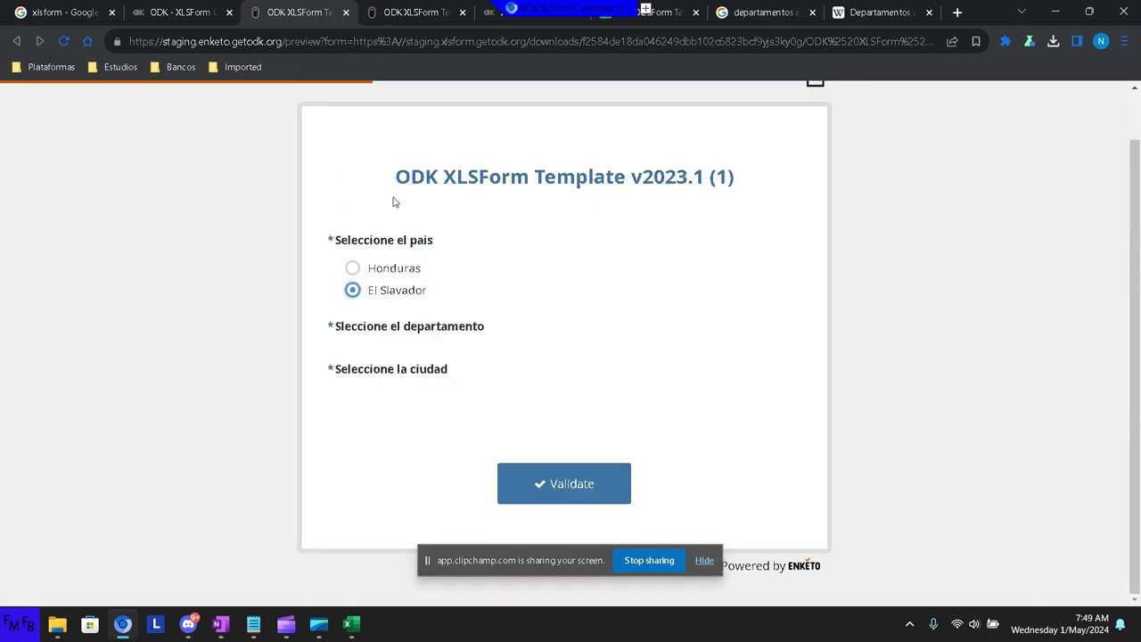
left_click(384, 276)
left_click(373, 349)
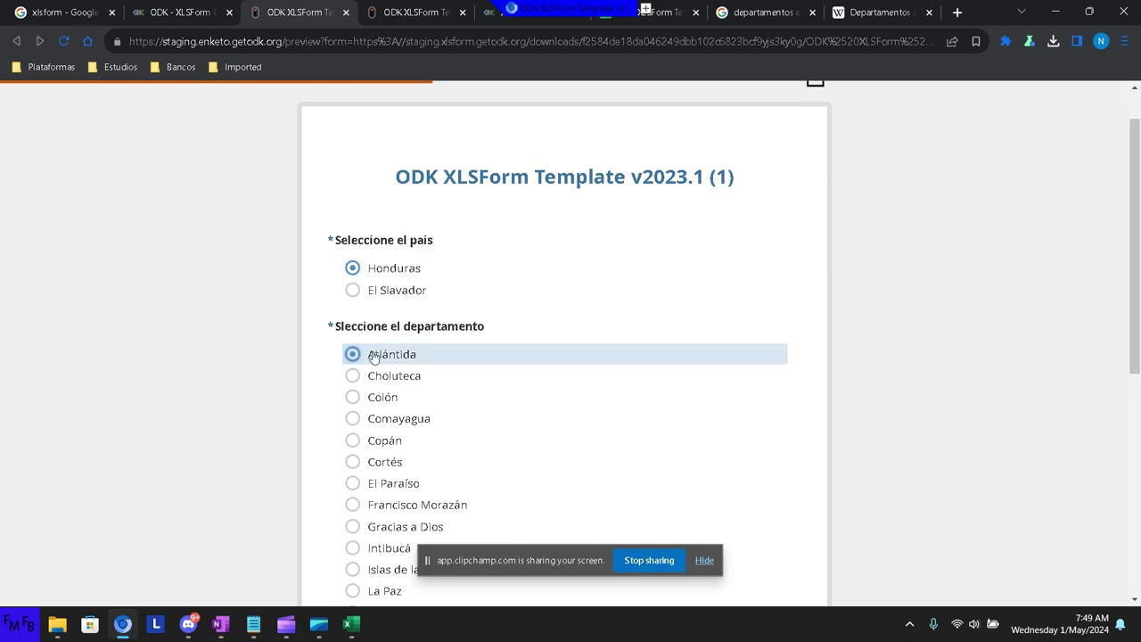
scroll(375, 349, "down", 3)
scroll(390, 357, "down", 3)
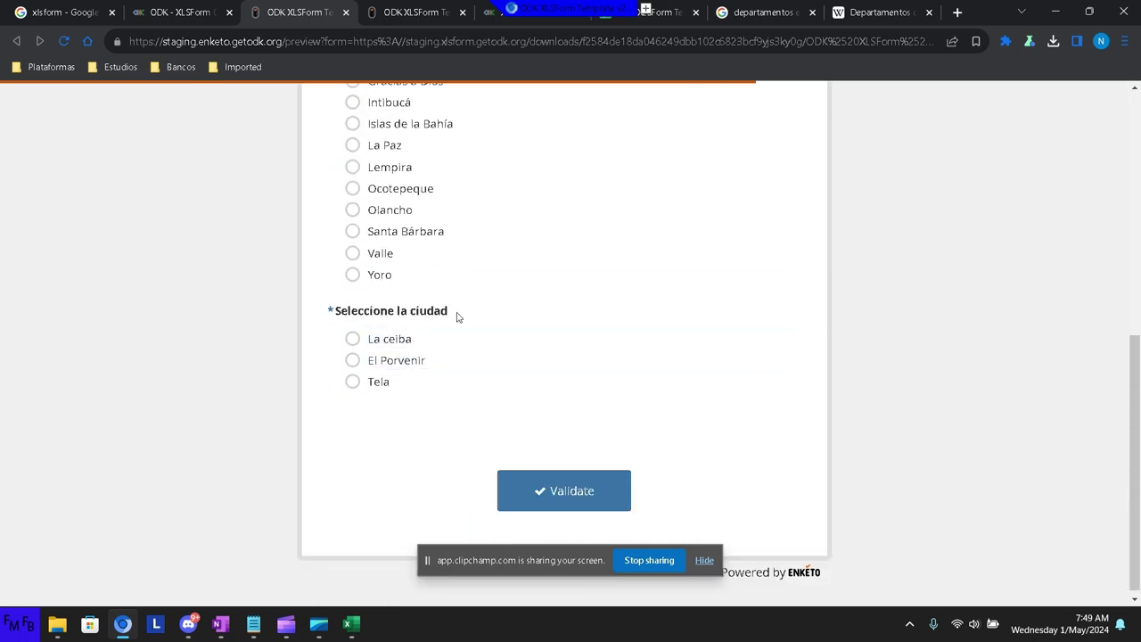
scroll(535, 291, "up", 4)
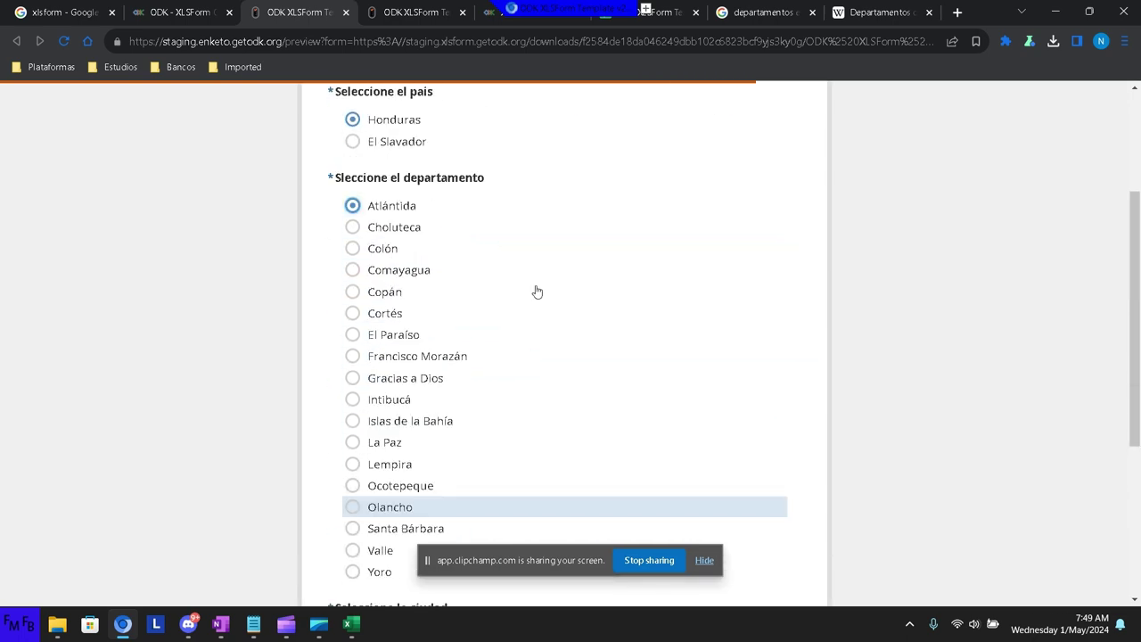
scroll(541, 291, "up", 2)
key("alt+Tab")
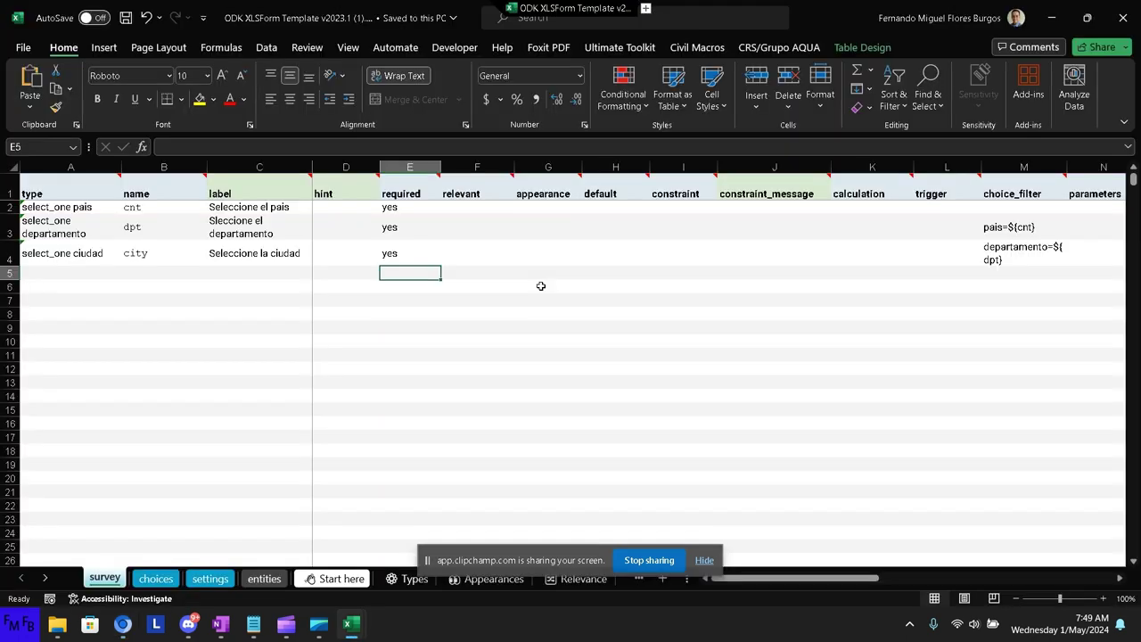
On the choices sheet, correct the pais value in D22 to salvador.
left_click(156, 579)
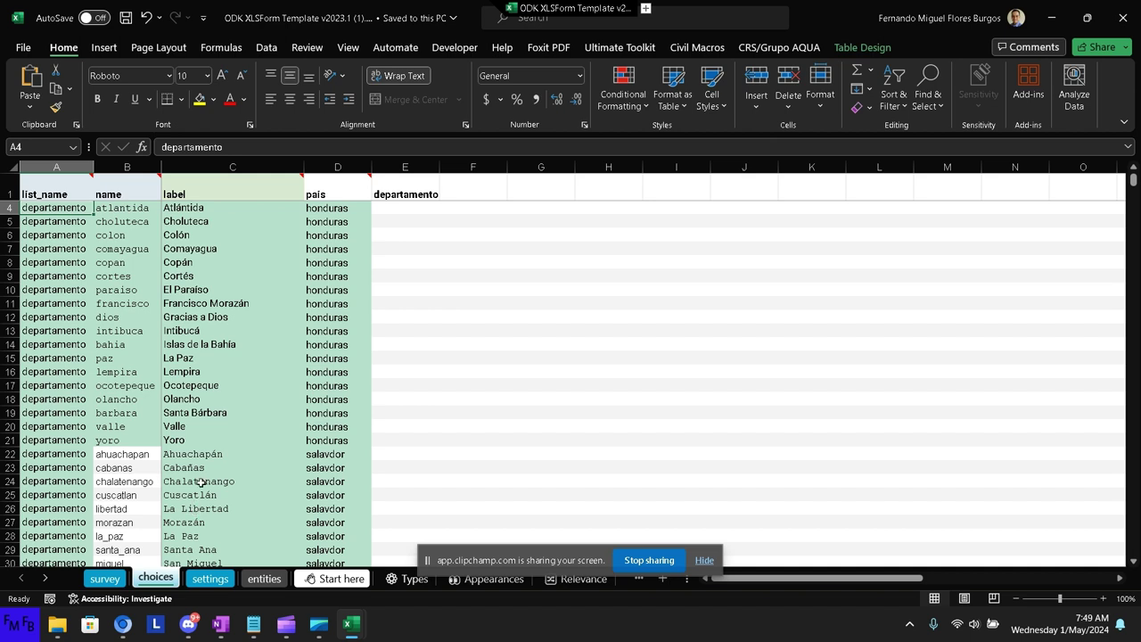
scroll(178, 405, "up", 1)
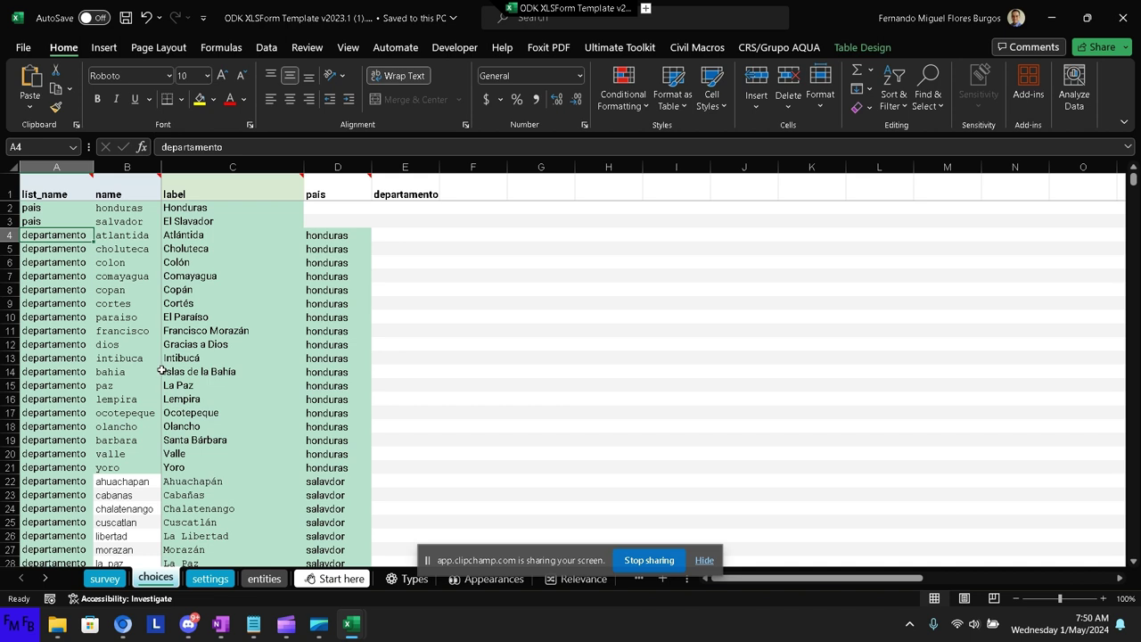
scroll(162, 369, "down", 3)
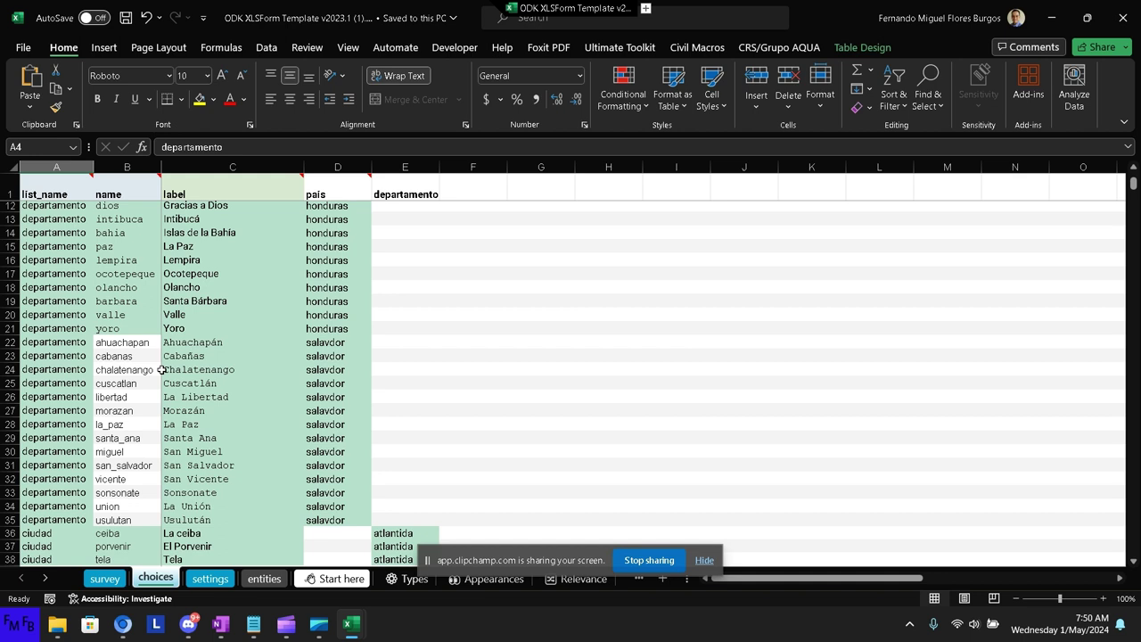
left_click(343, 348)
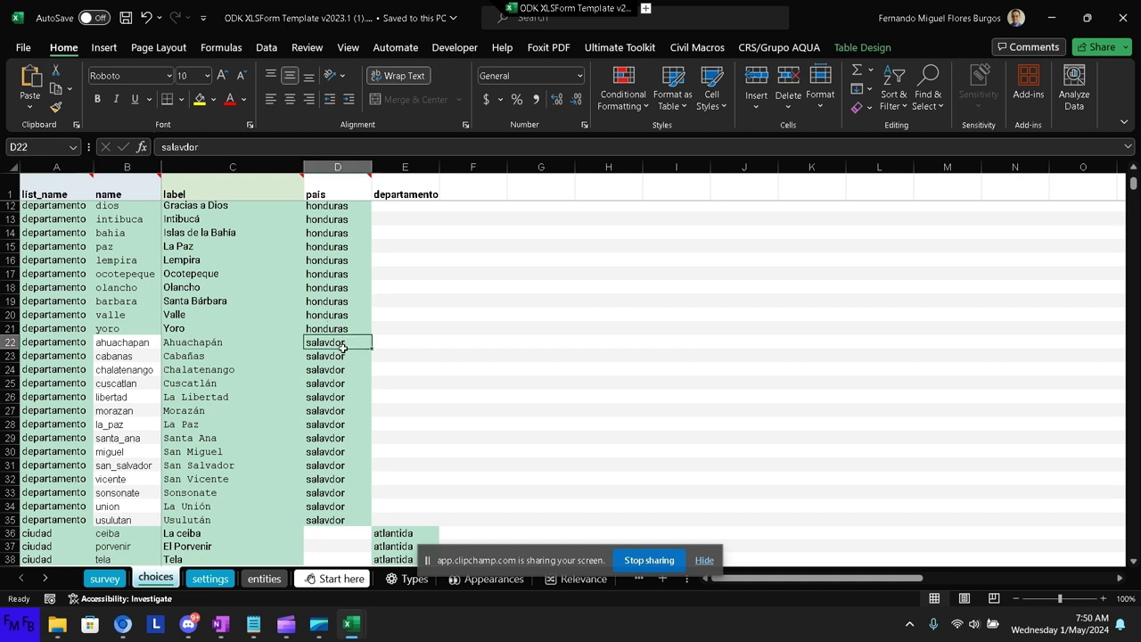
type("salva")
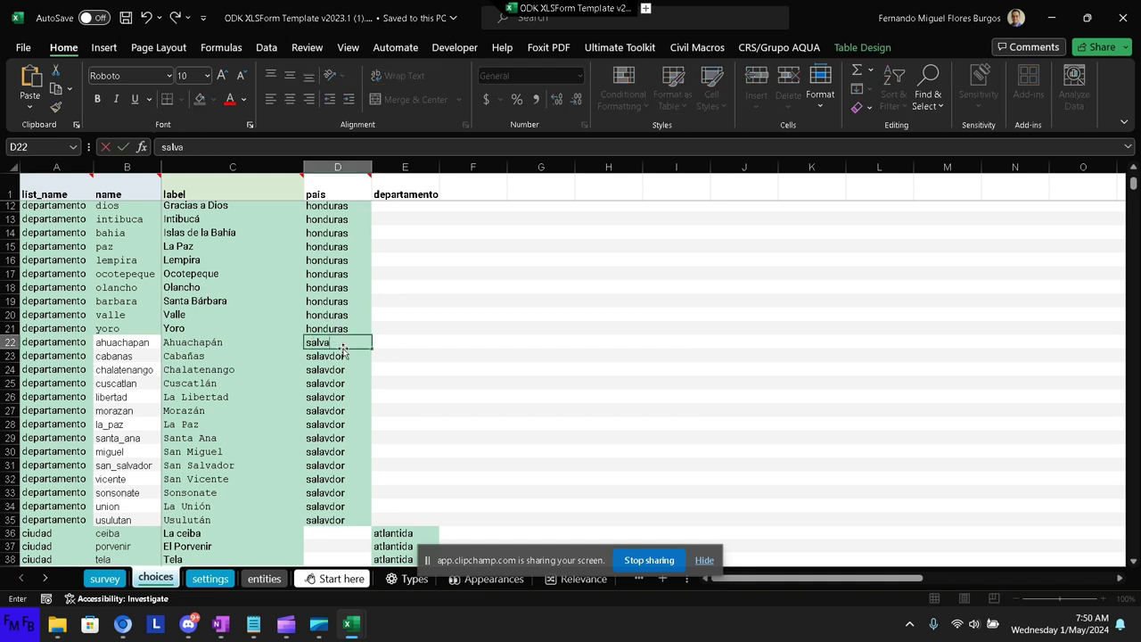
type("dor")
key("ctrl+Return")
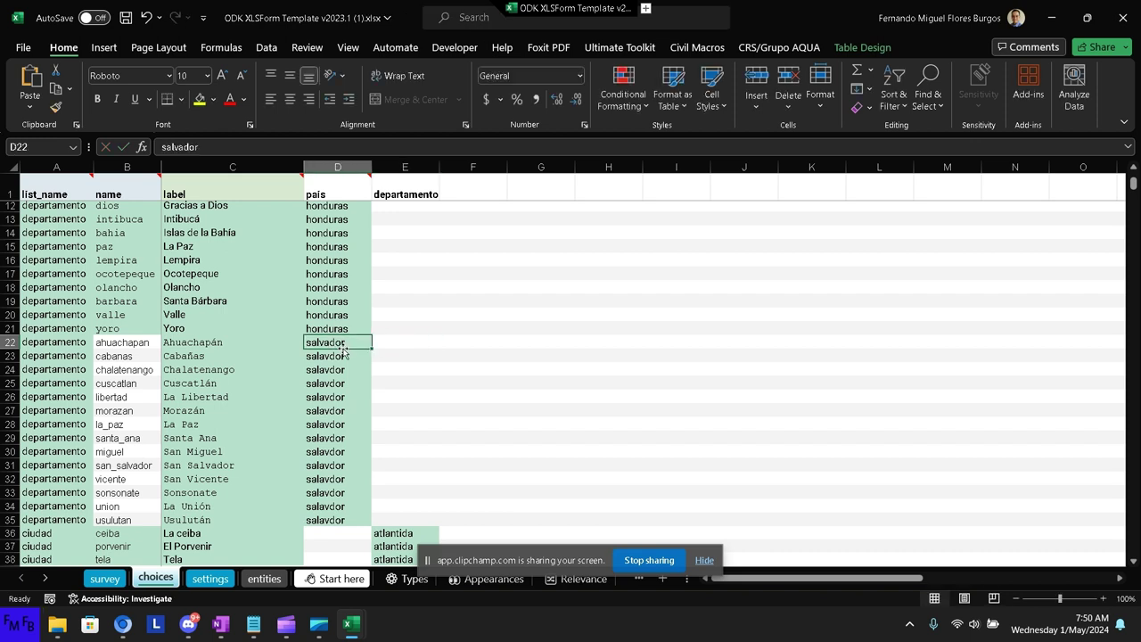
Copy salvador into D23 through D35 and save the workbook.
key("ctrl+c")
left_click(344, 355)
key("ctrl+v")
key("ctrl+shift+Down")
key("ctrl+v")
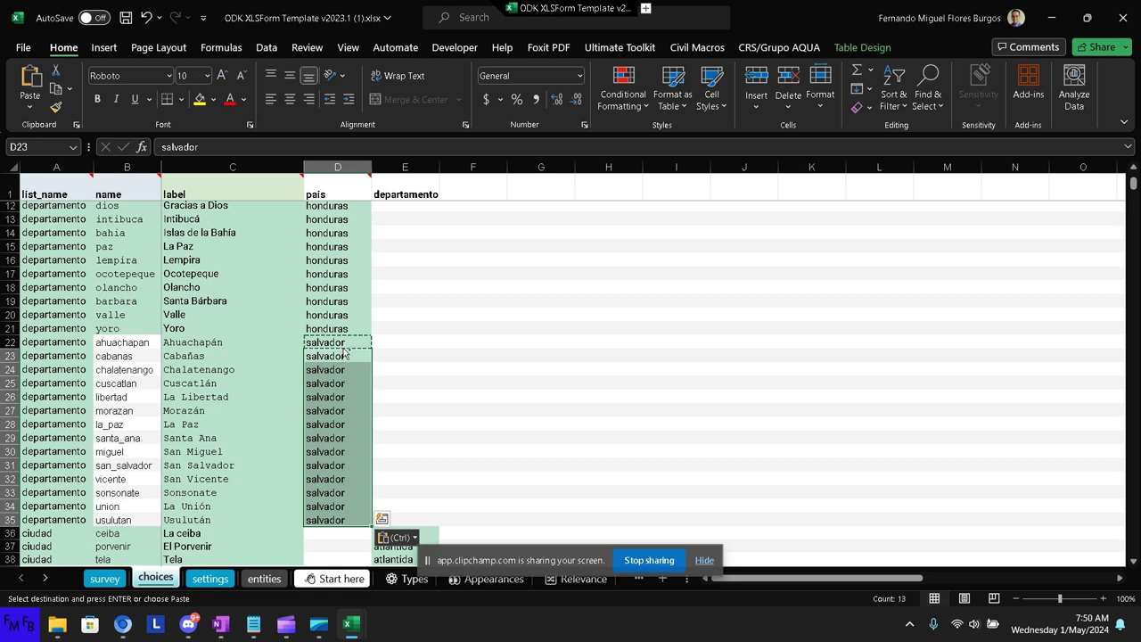
key("ctrl+s")
key("alt+Tab")
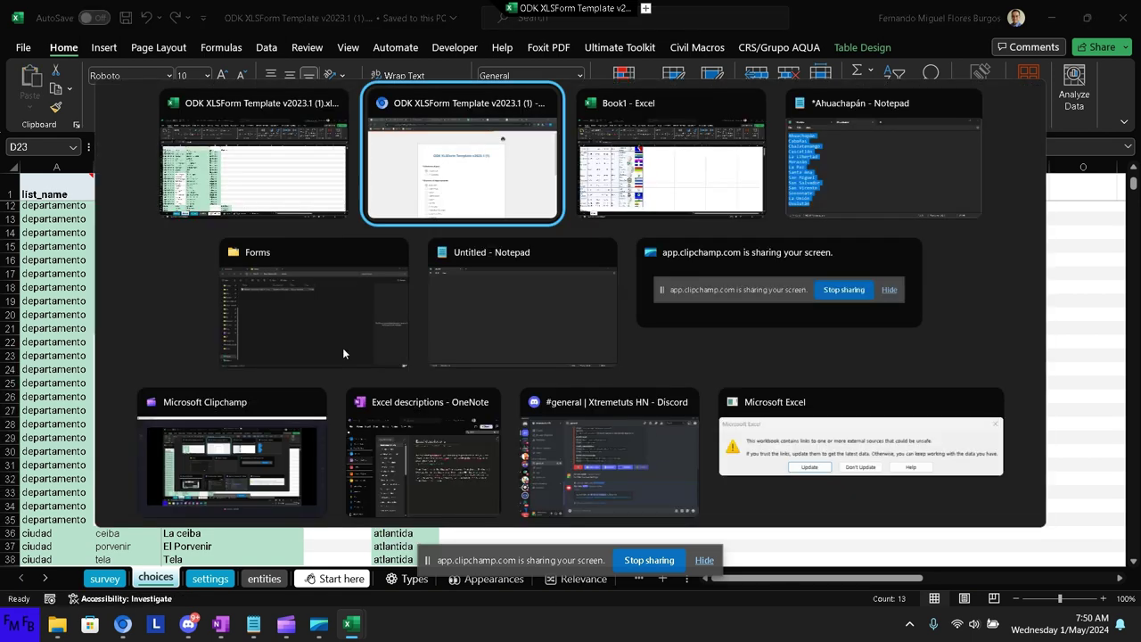
Upload the updated XLSForm workbook to XLSForm Online and open the new preview.
left_click(199, 12)
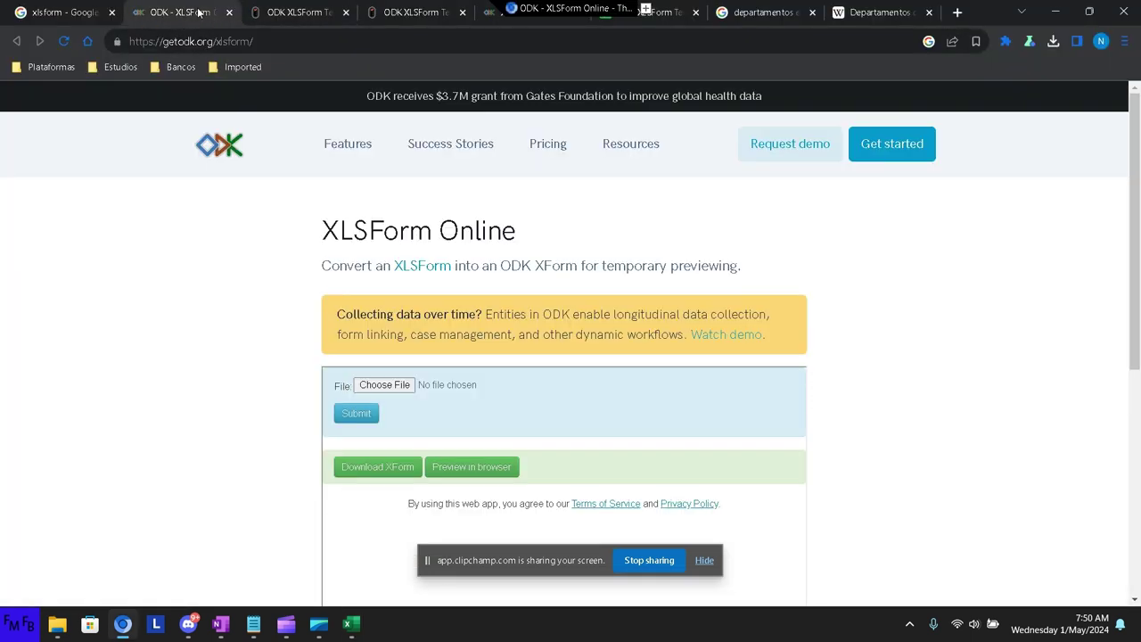
left_click(359, 386)
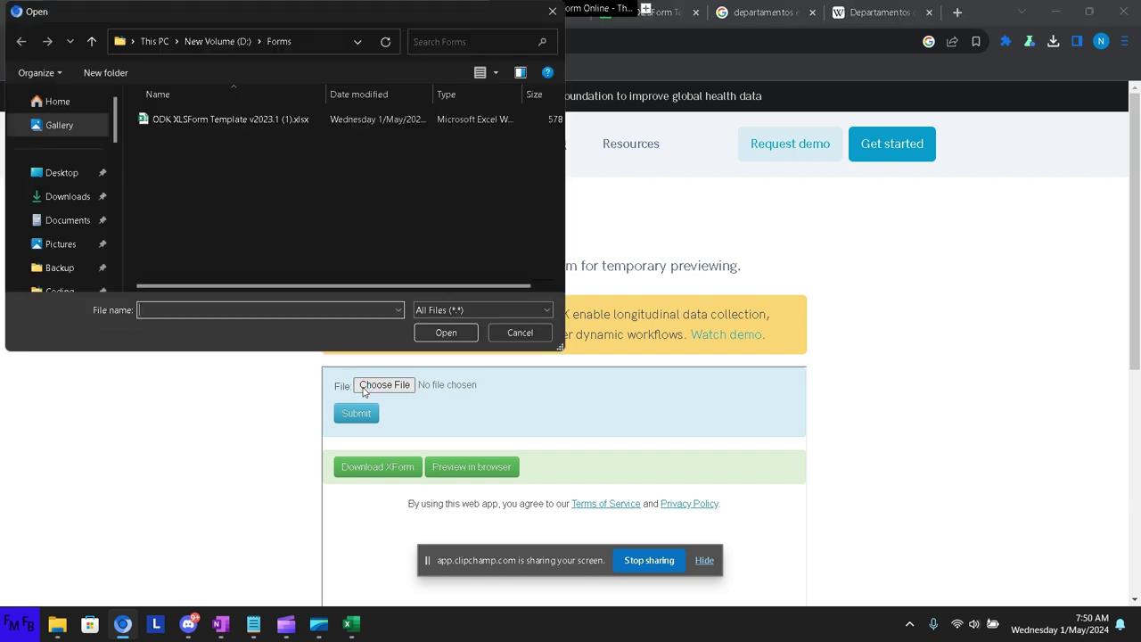
double_click(206, 124)
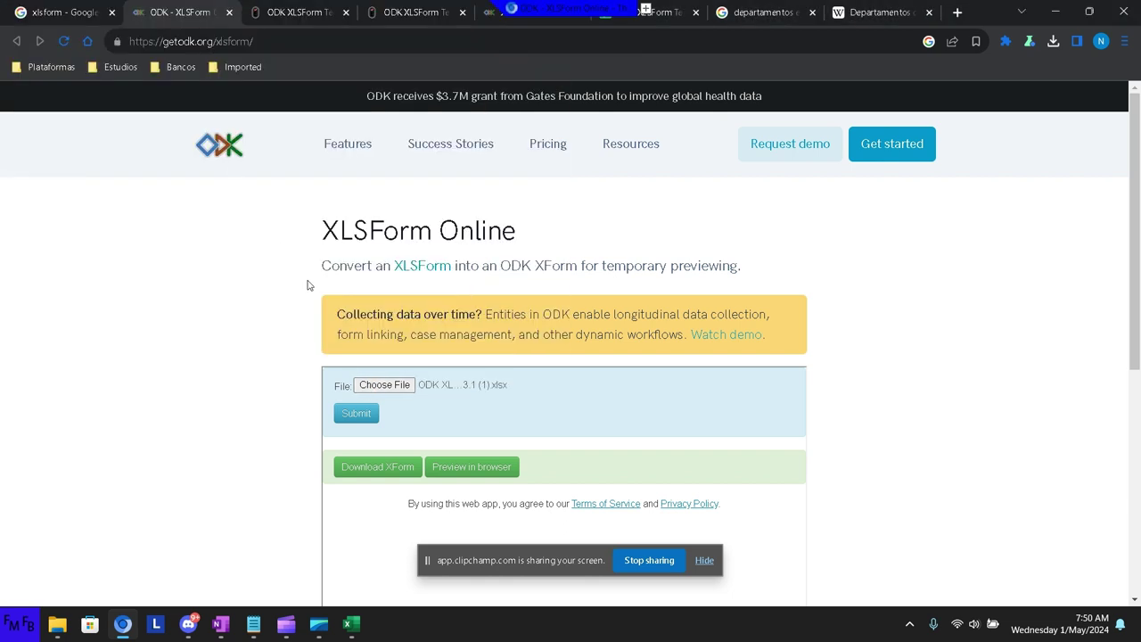
left_click(337, 419)
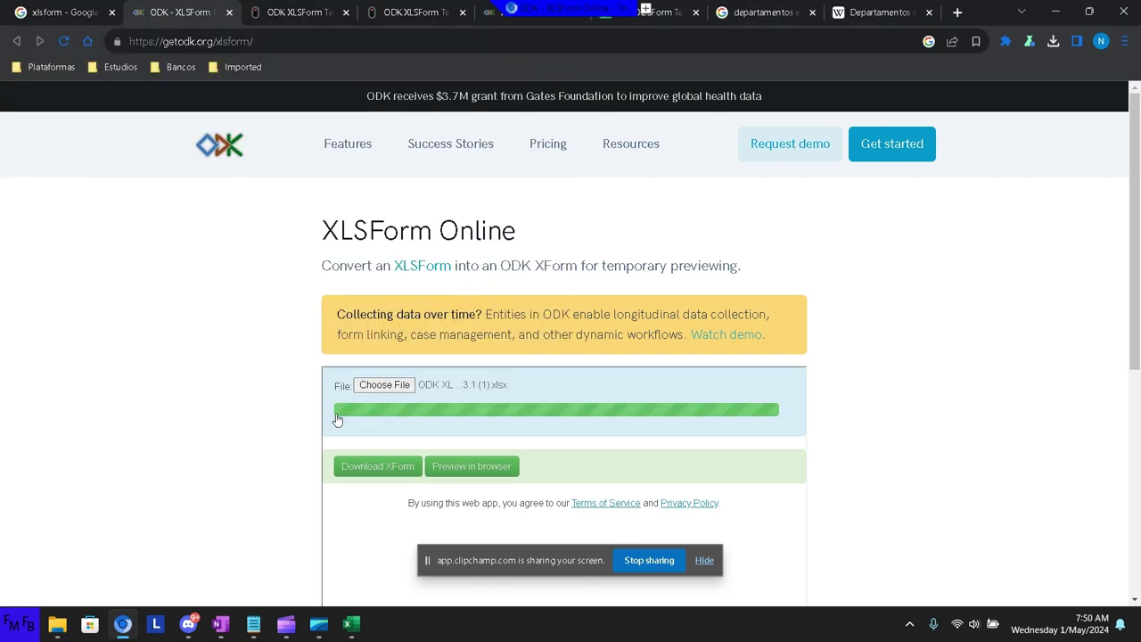
left_click(477, 466)
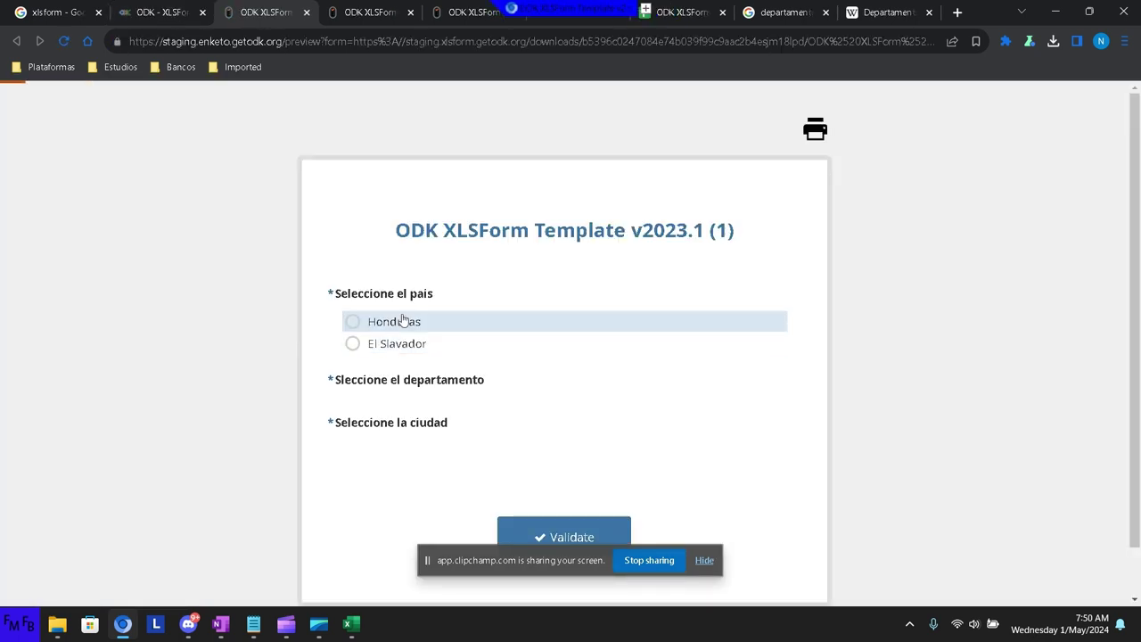
Choose El Salvador as the country to confirm its own departments now appear.
left_click(403, 321)
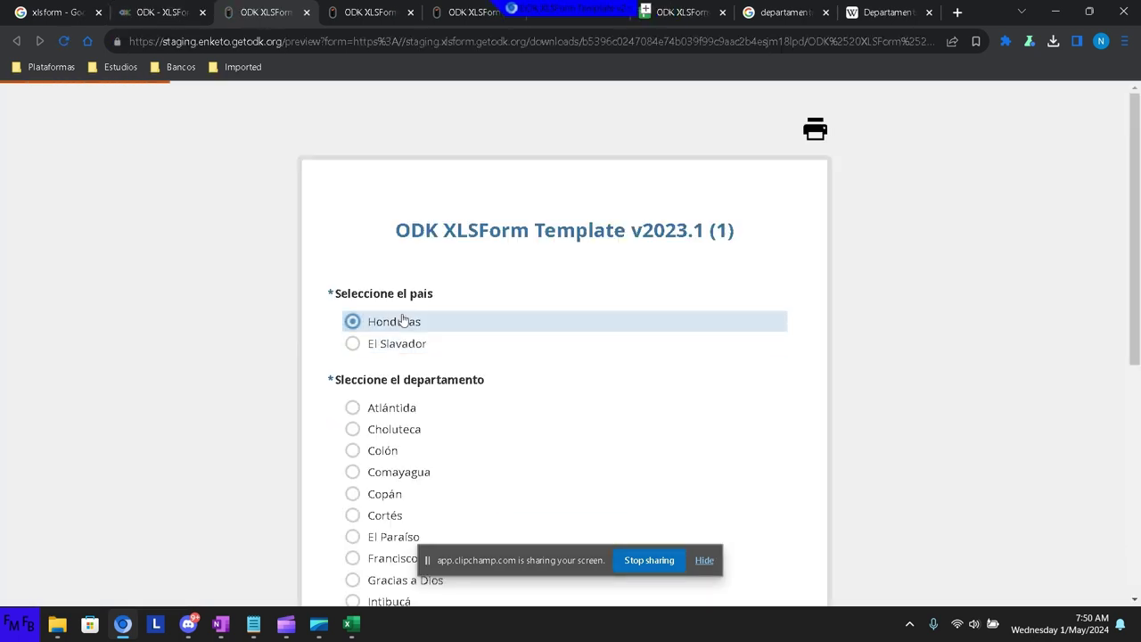
left_click(402, 354)
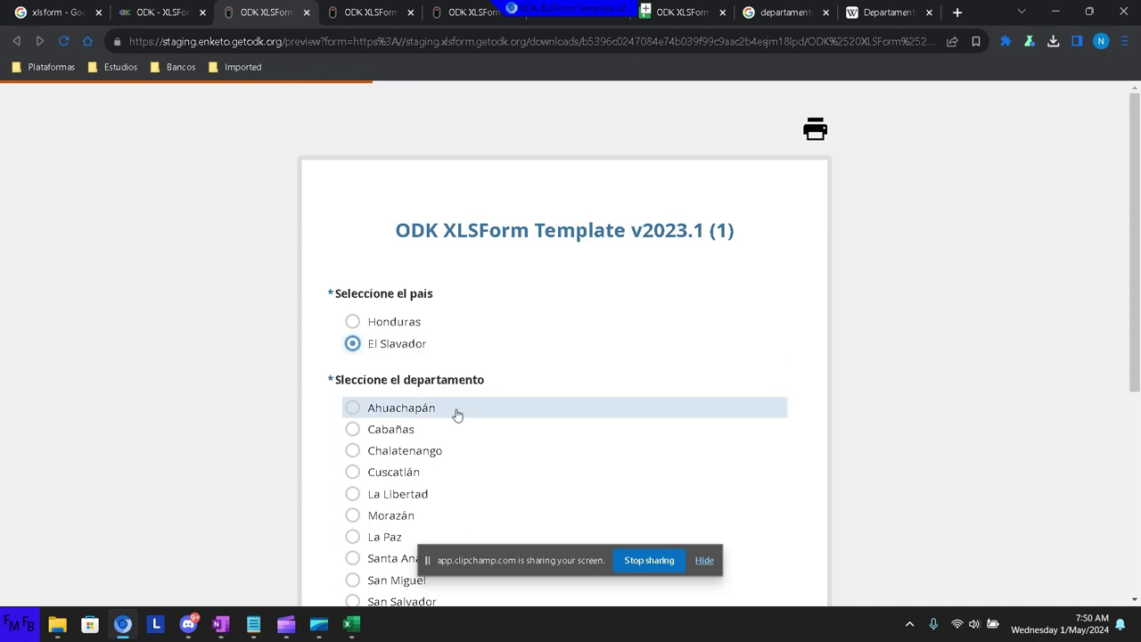
scroll(455, 414, "down", 3)
scroll(457, 416, "up", 3)
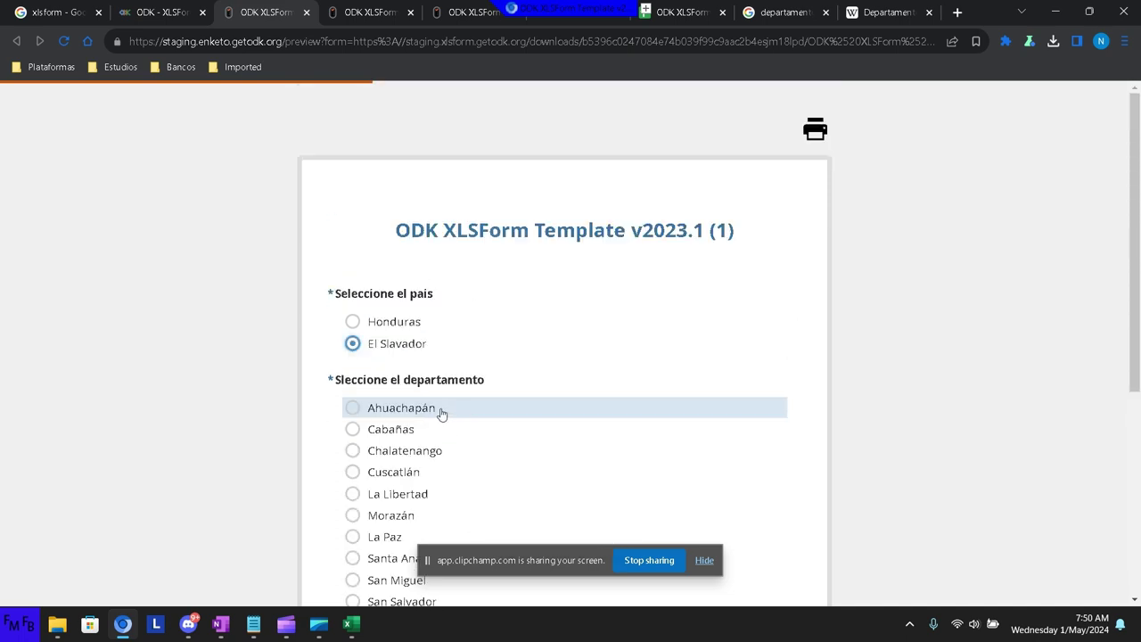
Switch back to Honduras and test the Atlántida and Choluteca departments; Choluteca leaves no cities.
left_click(377, 321)
left_click(390, 409)
scroll(393, 419, "down", 2)
scroll(393, 417, "down", 3)
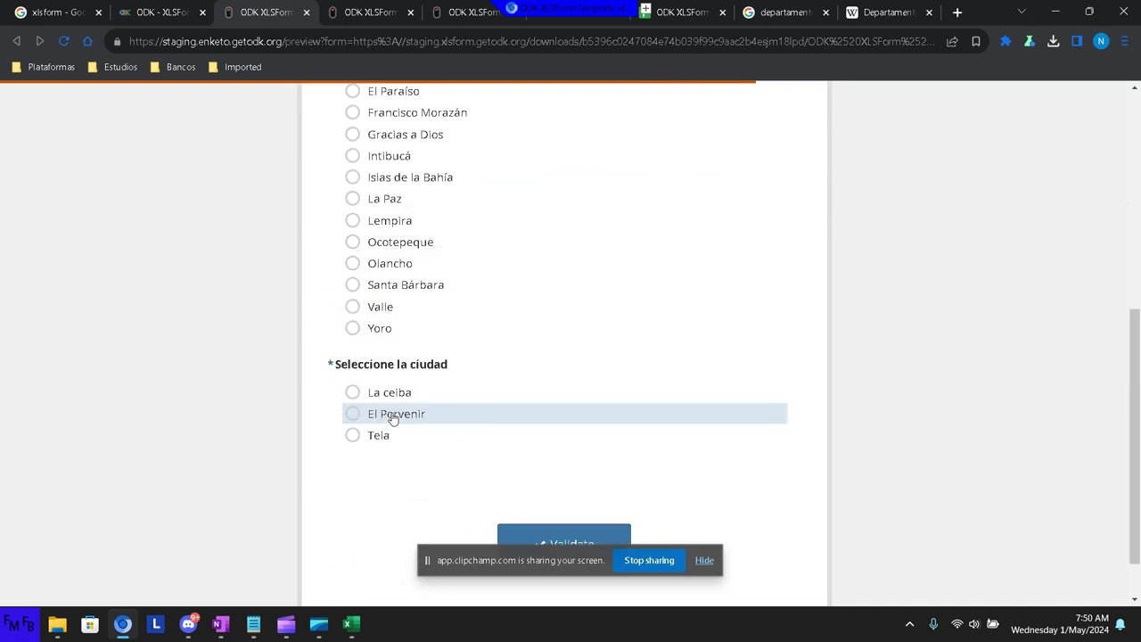
scroll(392, 416, "up", 3)
left_click(379, 226)
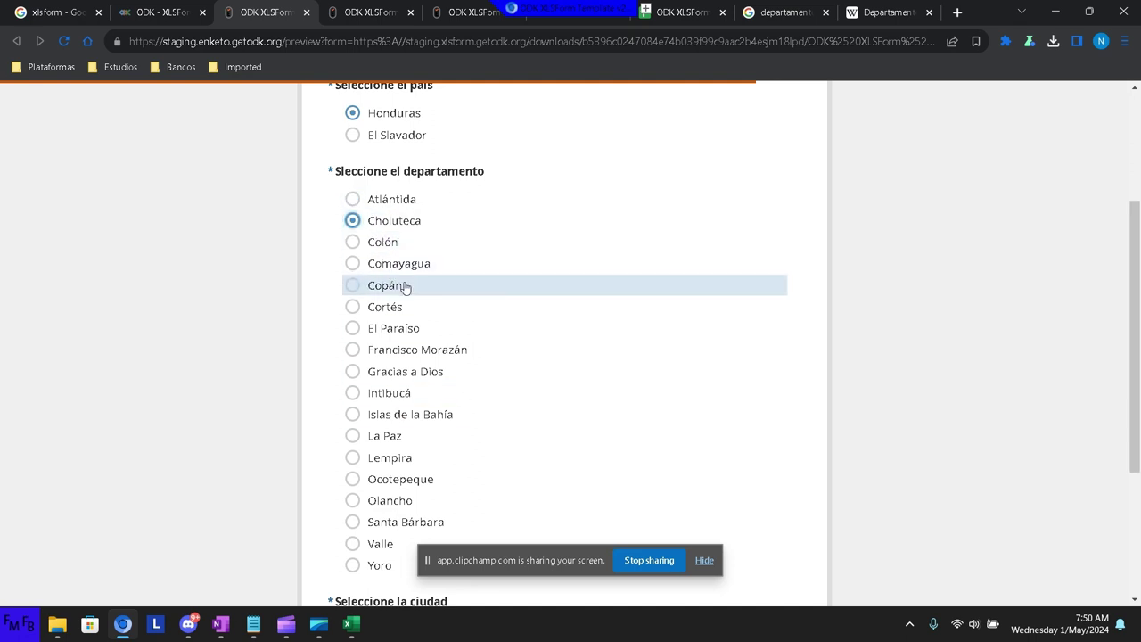
scroll(407, 285, "down", 3)
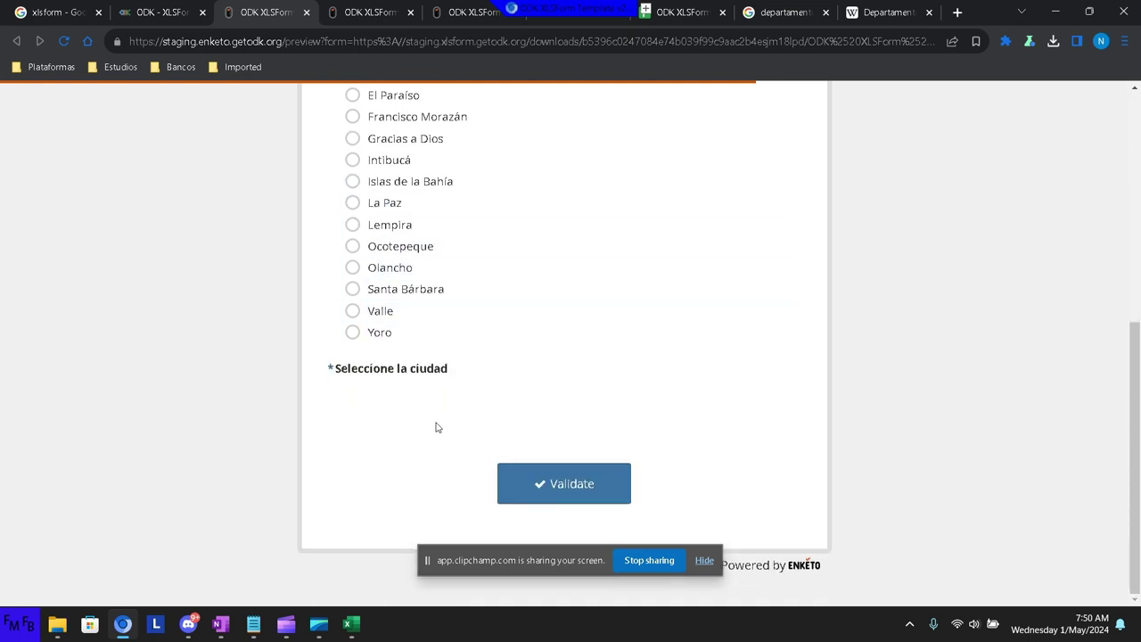